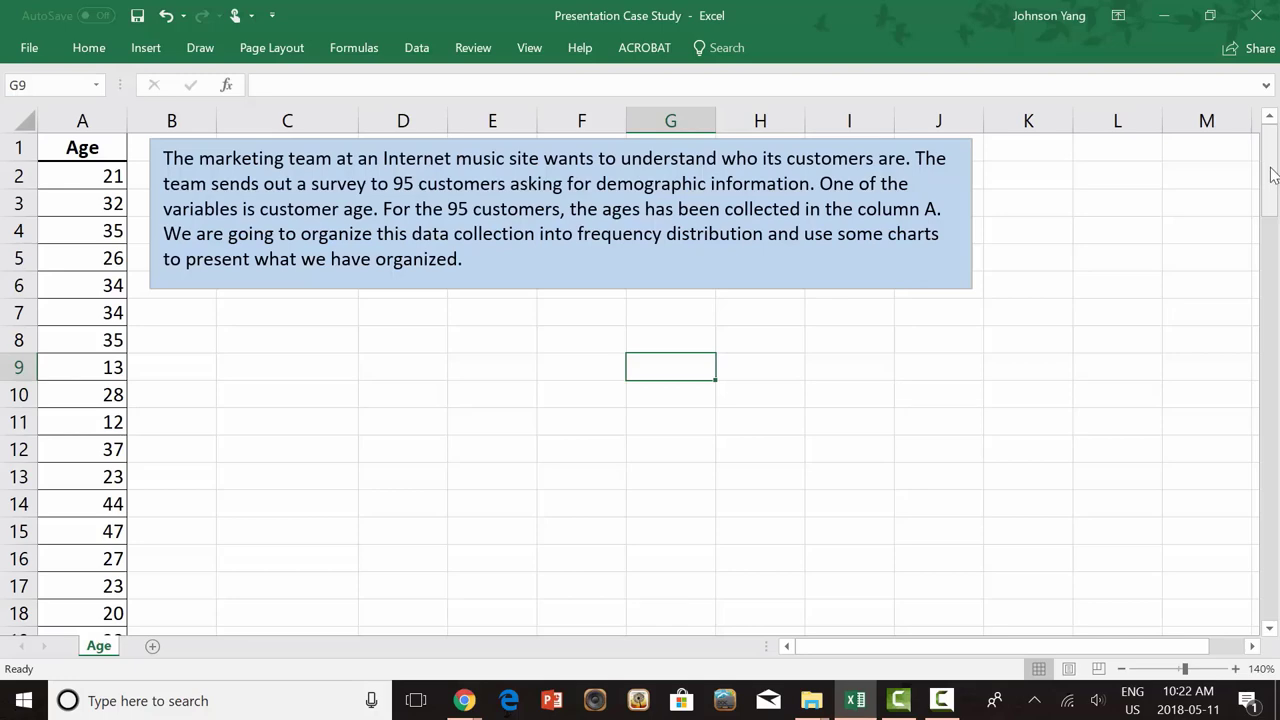
Look through the ages in column A and enter the labels "Minimum" in C8 and "Maximum" in C9
mouse_move(1273, 175)
mouse_down()
mouse_move(1274, 192)
mouse_move(1276, 172)
mouse_up()
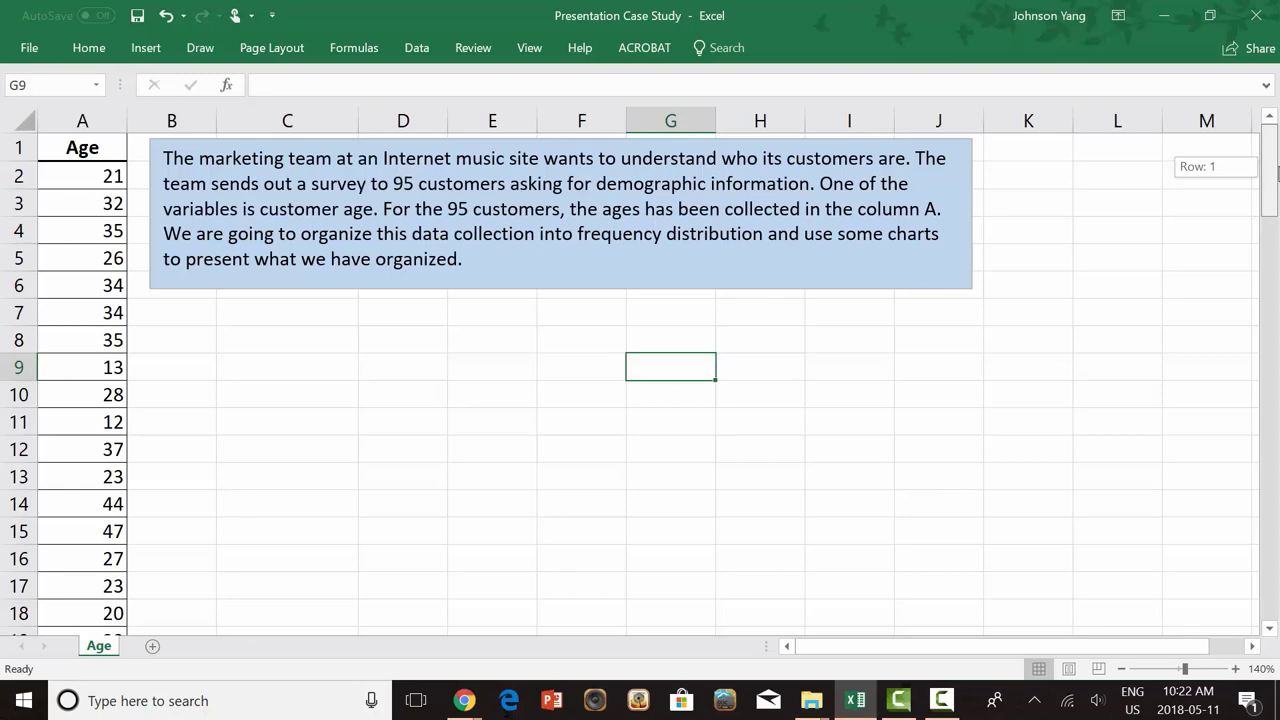
drag(1276, 172, 1276, 628)
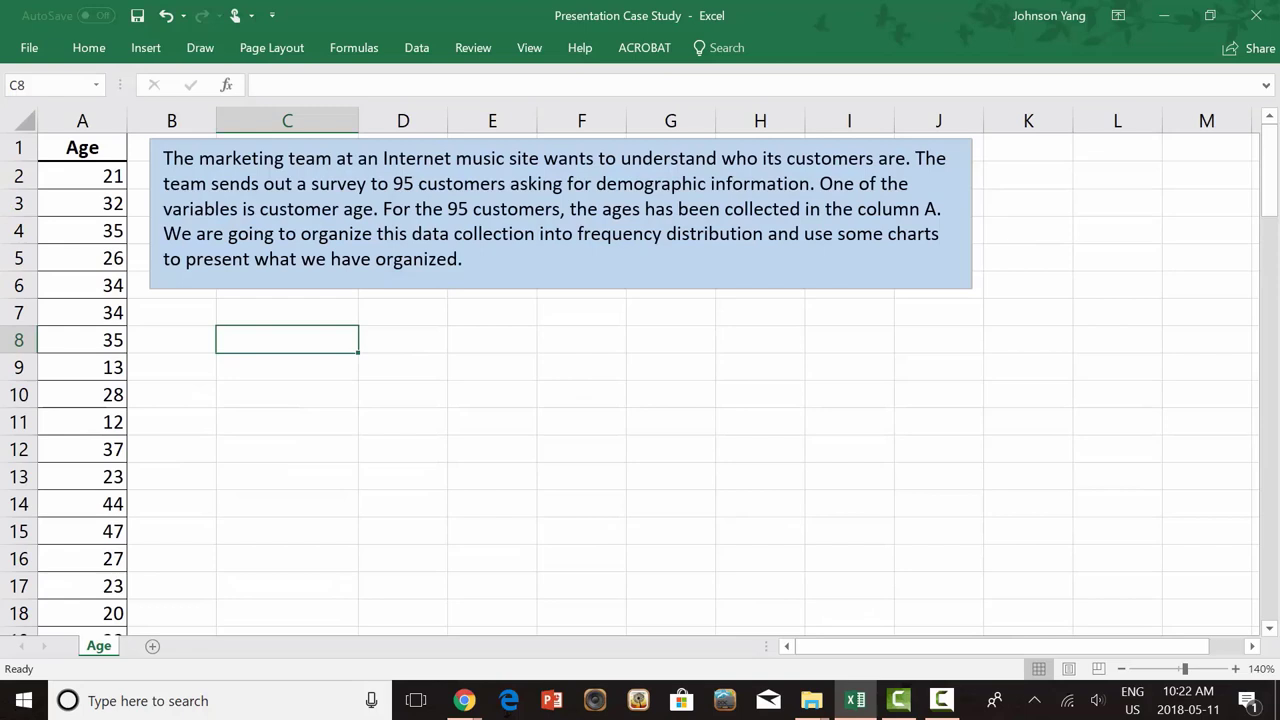
text(Minimum)
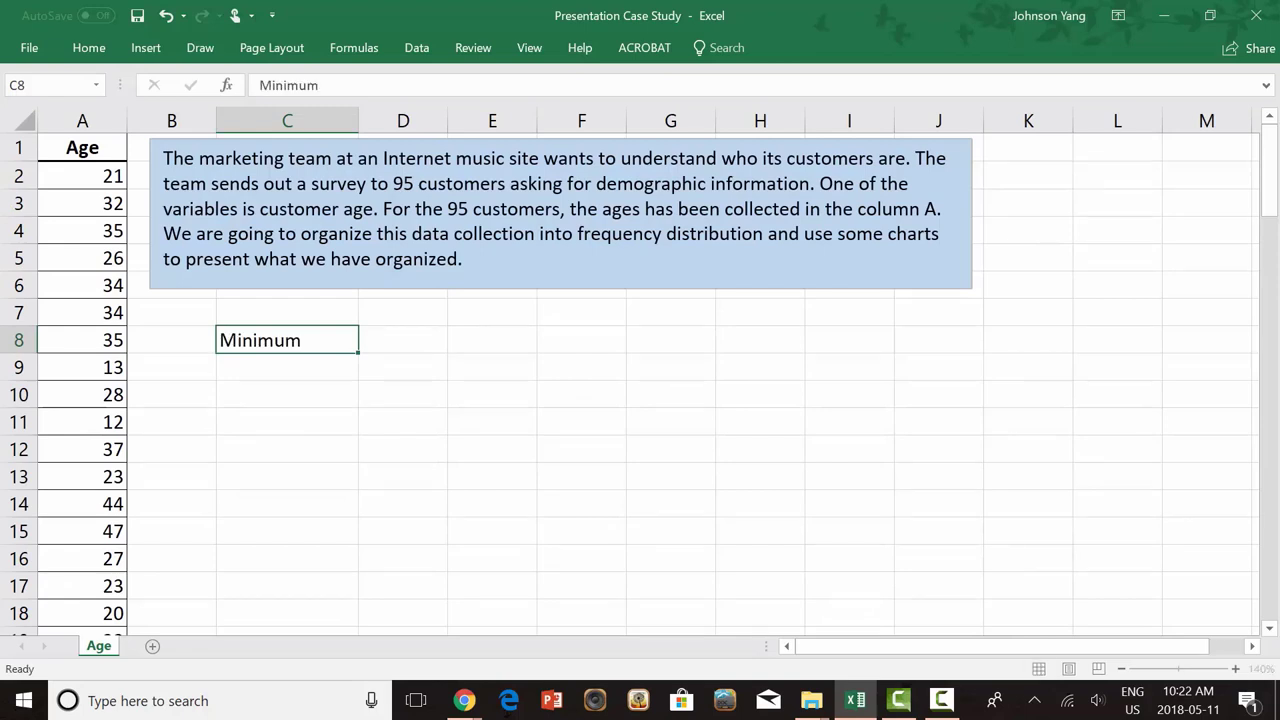
key(Return)
text(Maximum)
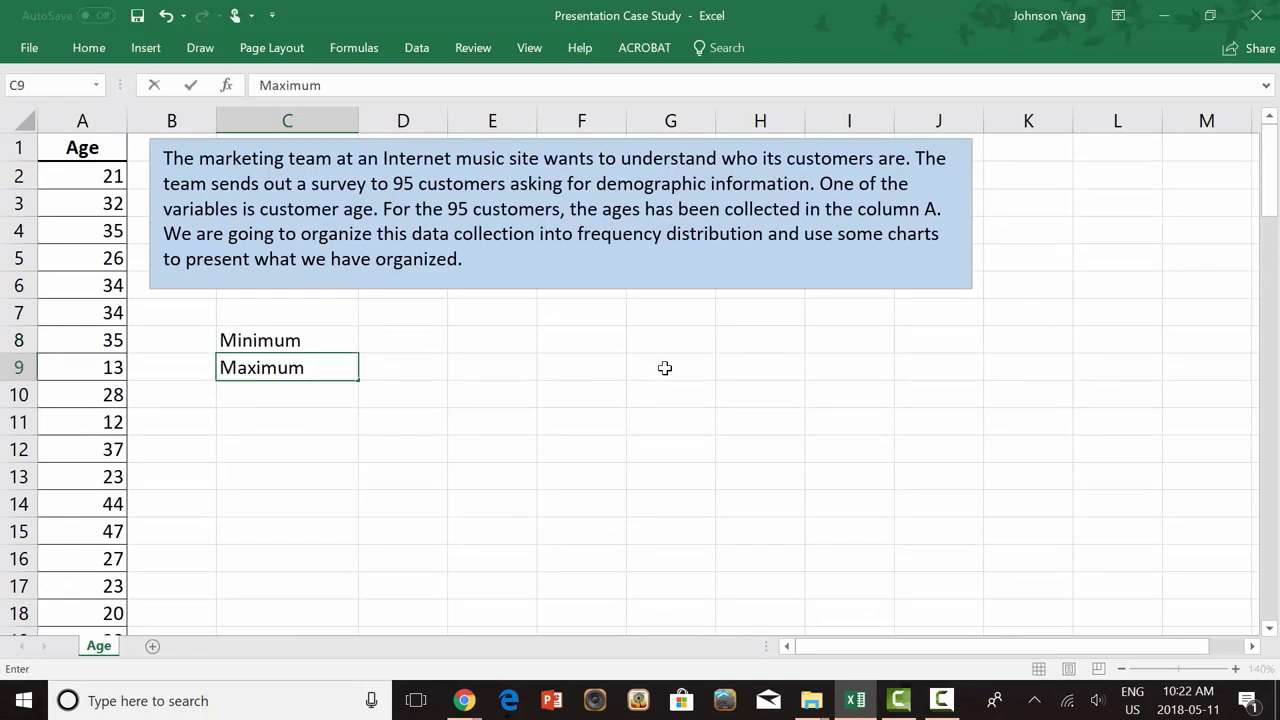
Calculate the minimum of A2:A96 in D8 and the maximum of A2:A96 in D9
click(415, 345)
text(=min(A2:A96)
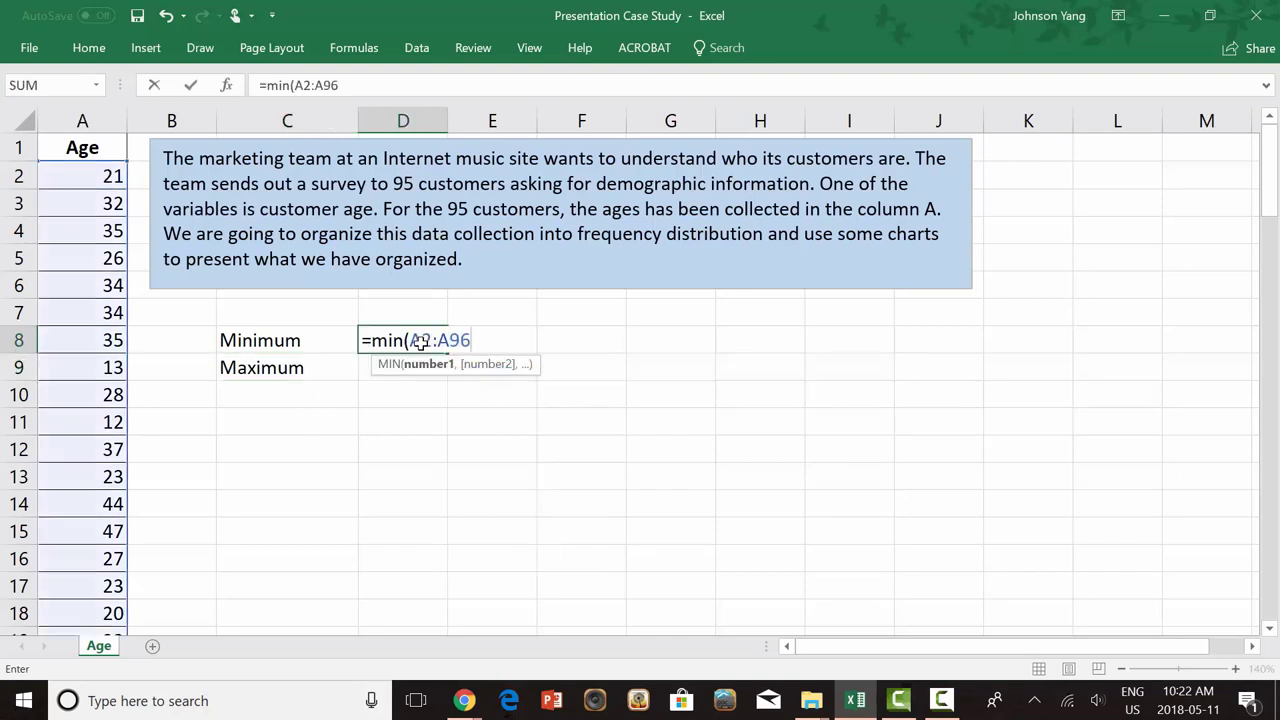
text())
key(Return)
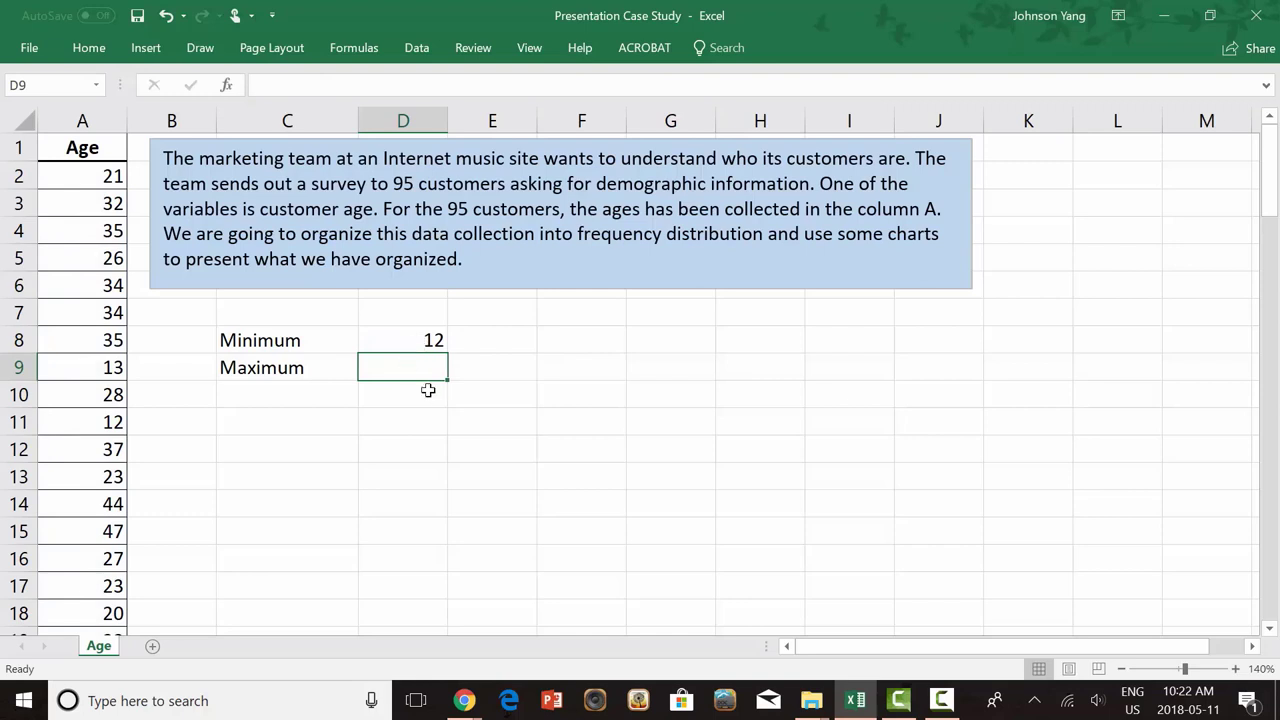
text(=max(A2:A)
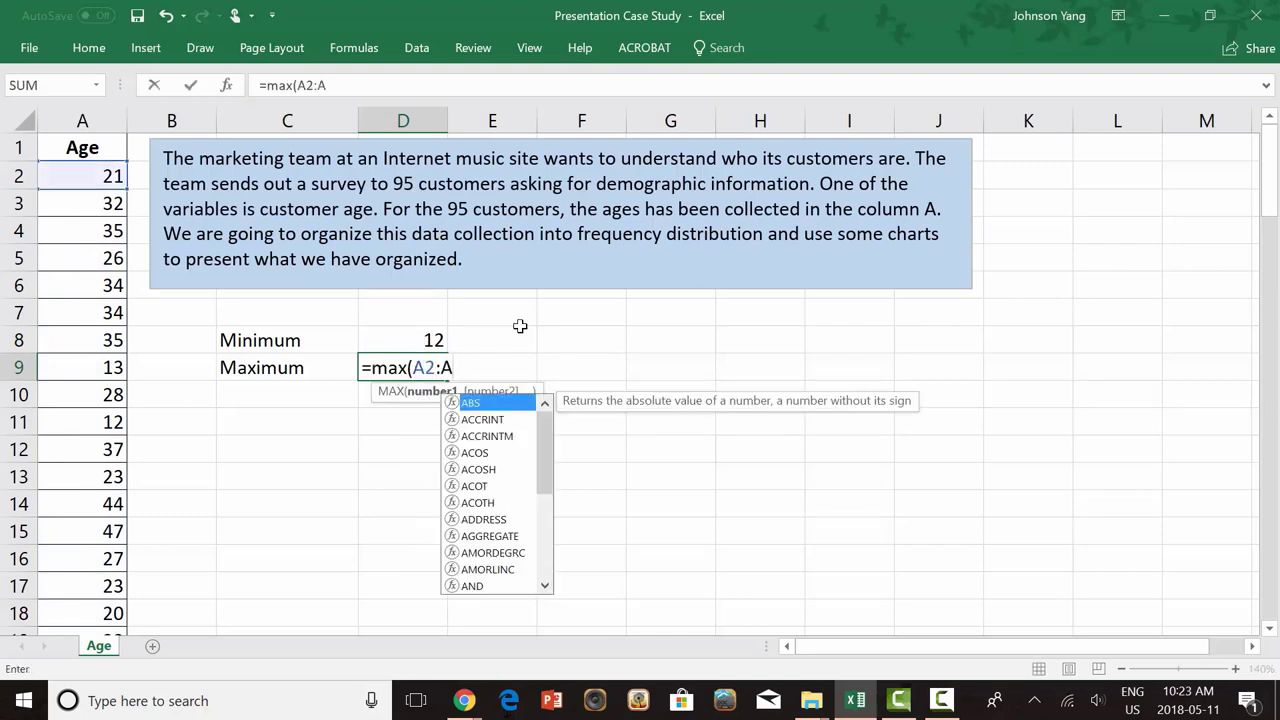
text(96))
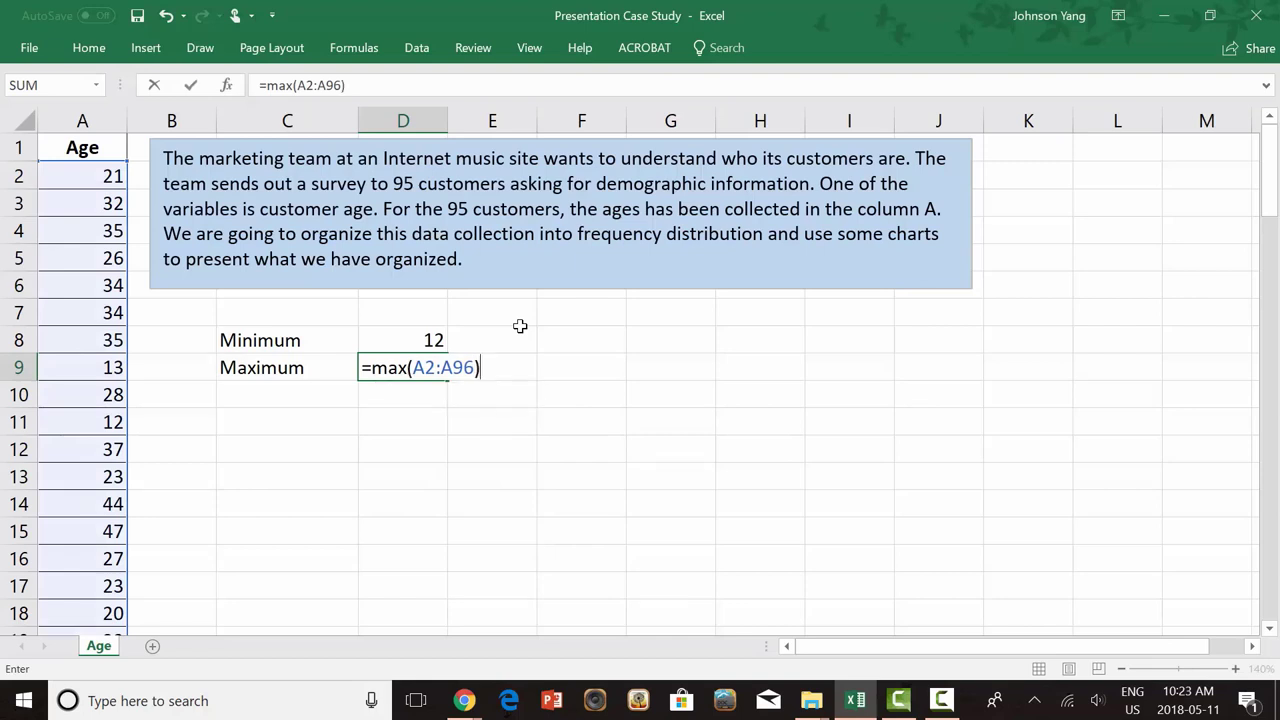
key(Return)
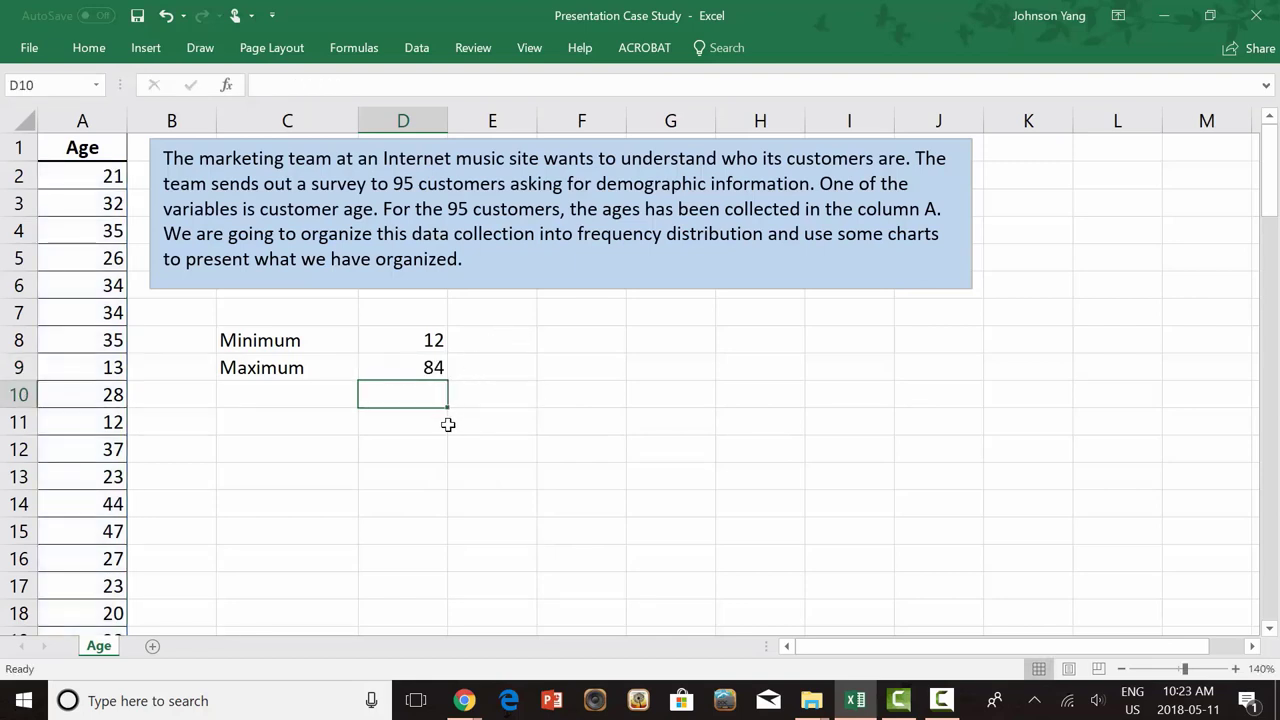
Add the label "Range" in C10 and calculate it in D10 with =D9-D8
key(Left)
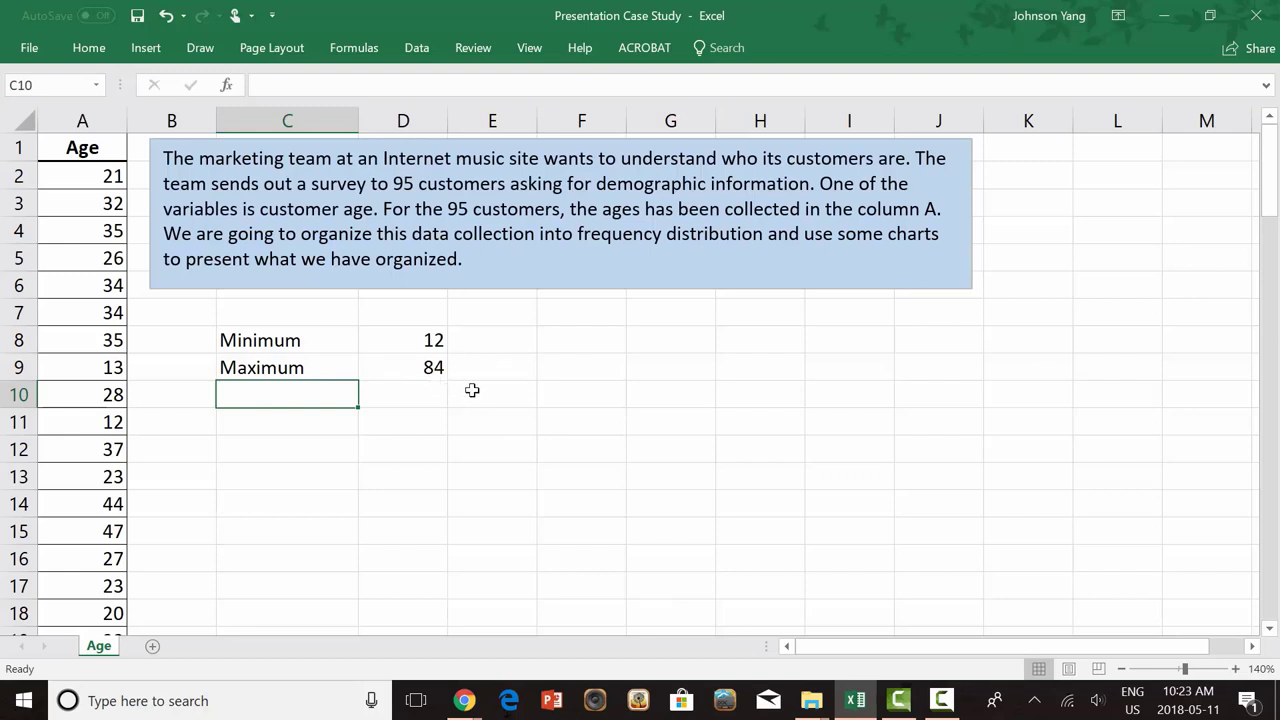
text(Range)
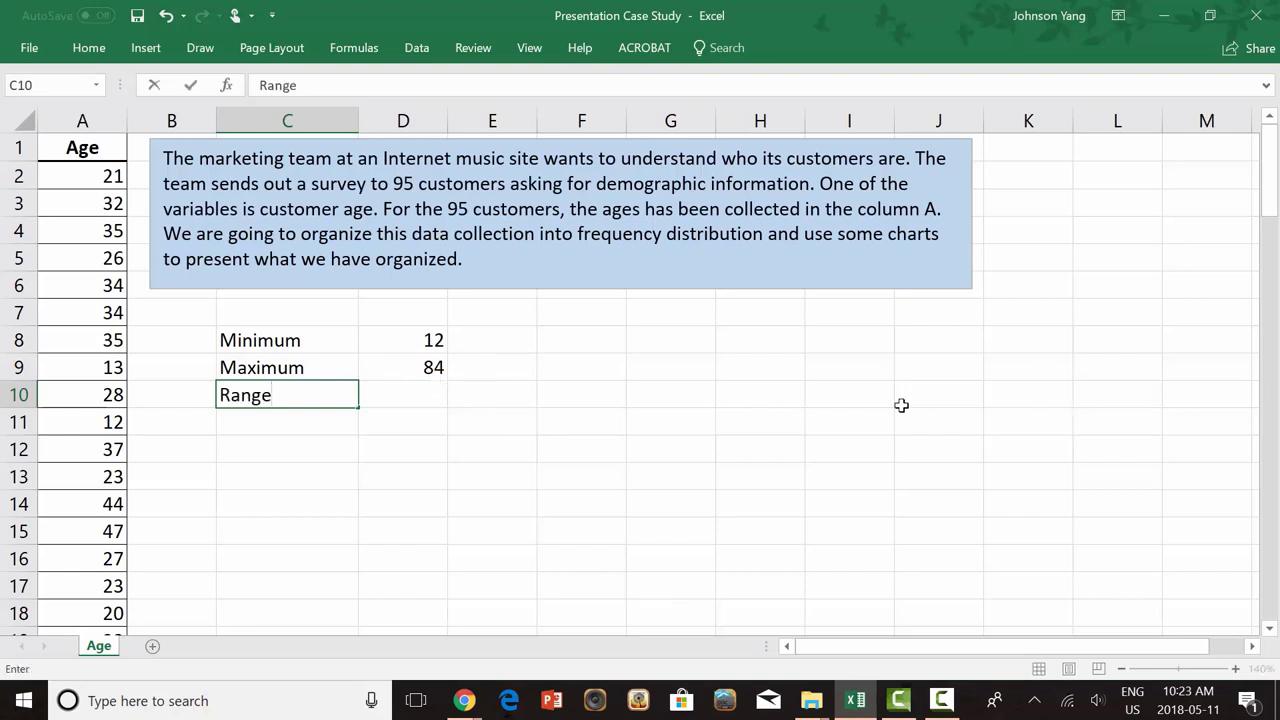
click(417, 398)
text(=)
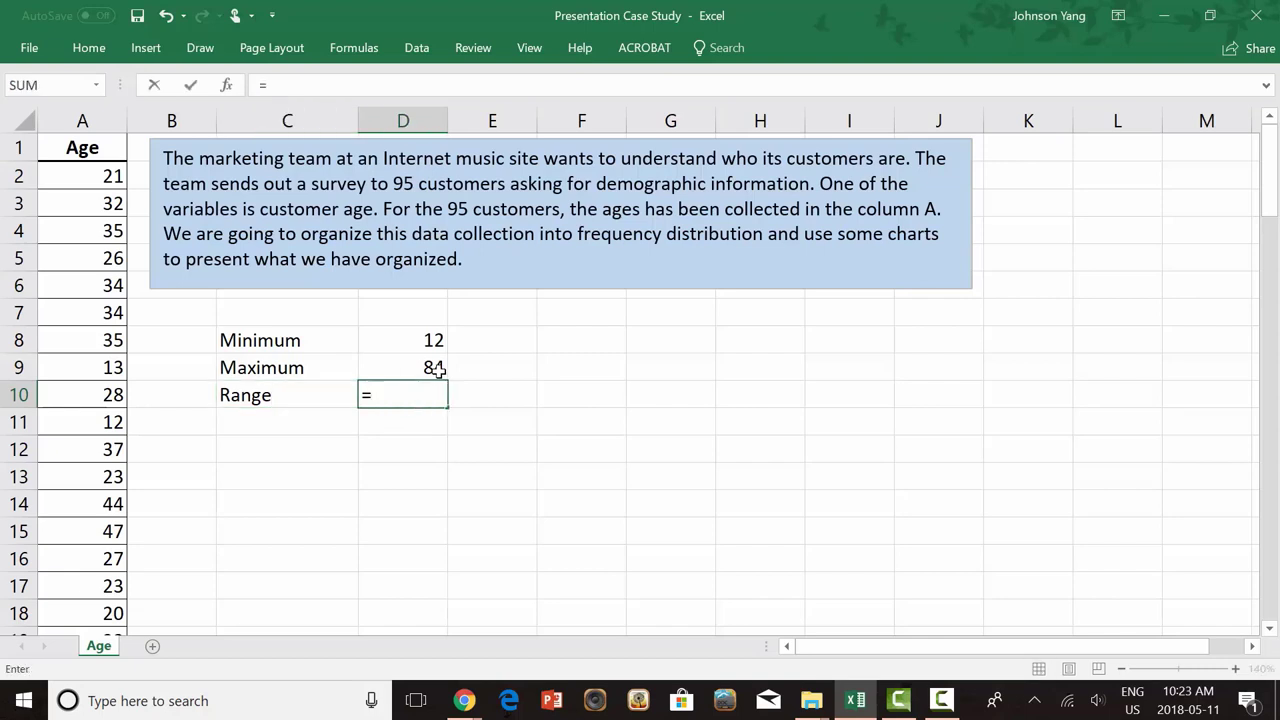
text(D9-D8)
key(Return)
Enter "number of Classes" in C11 with the value 5 in D11, fitting column C's width to the label
key(Left)
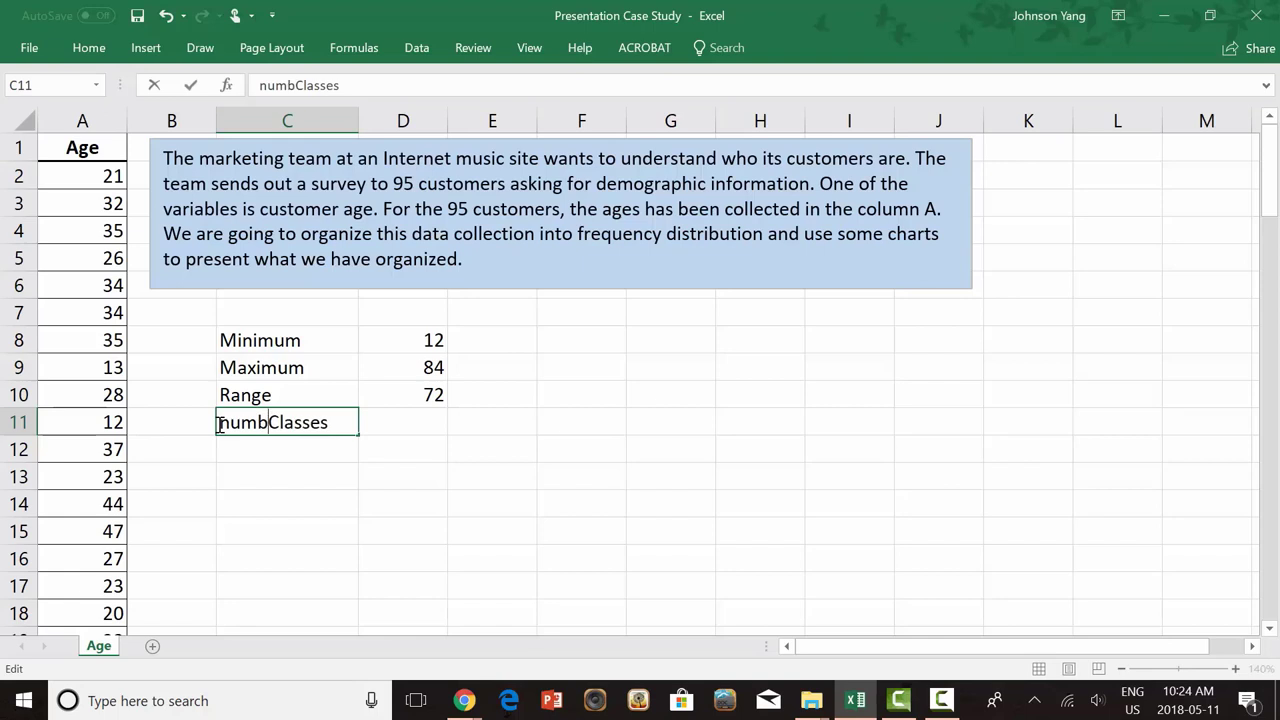
text(er o)
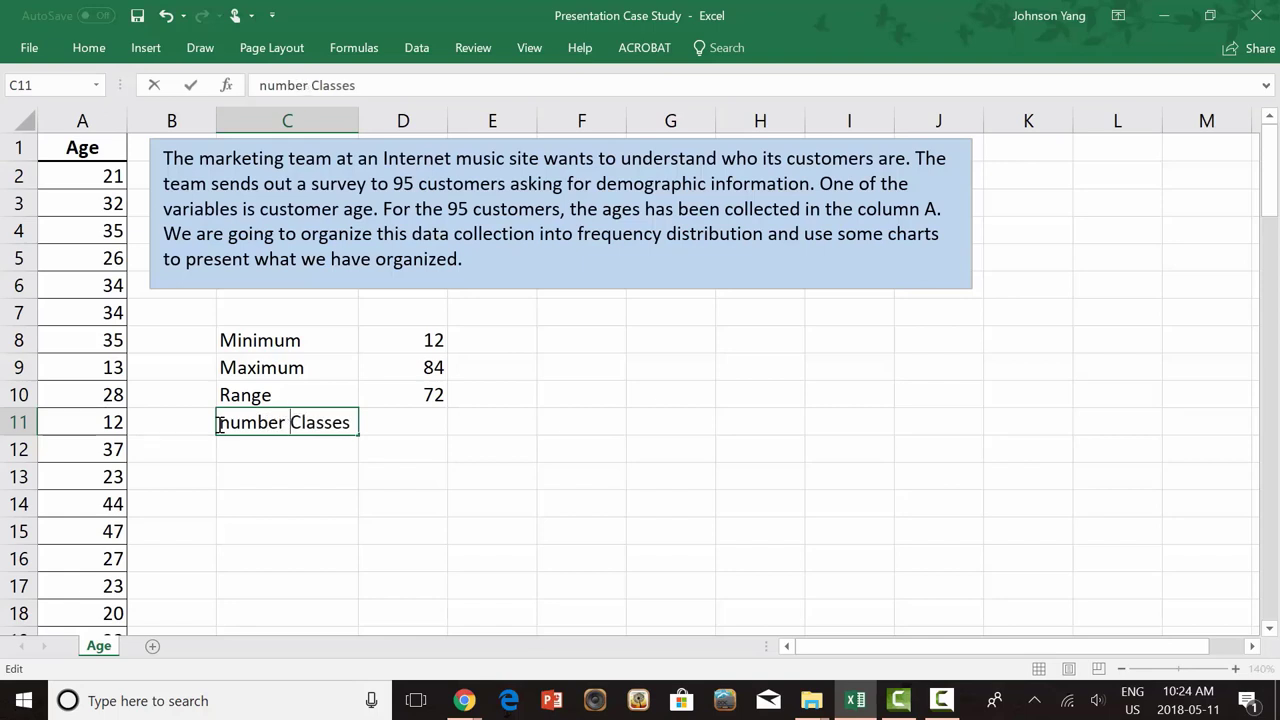
text(f)
click(300, 558)
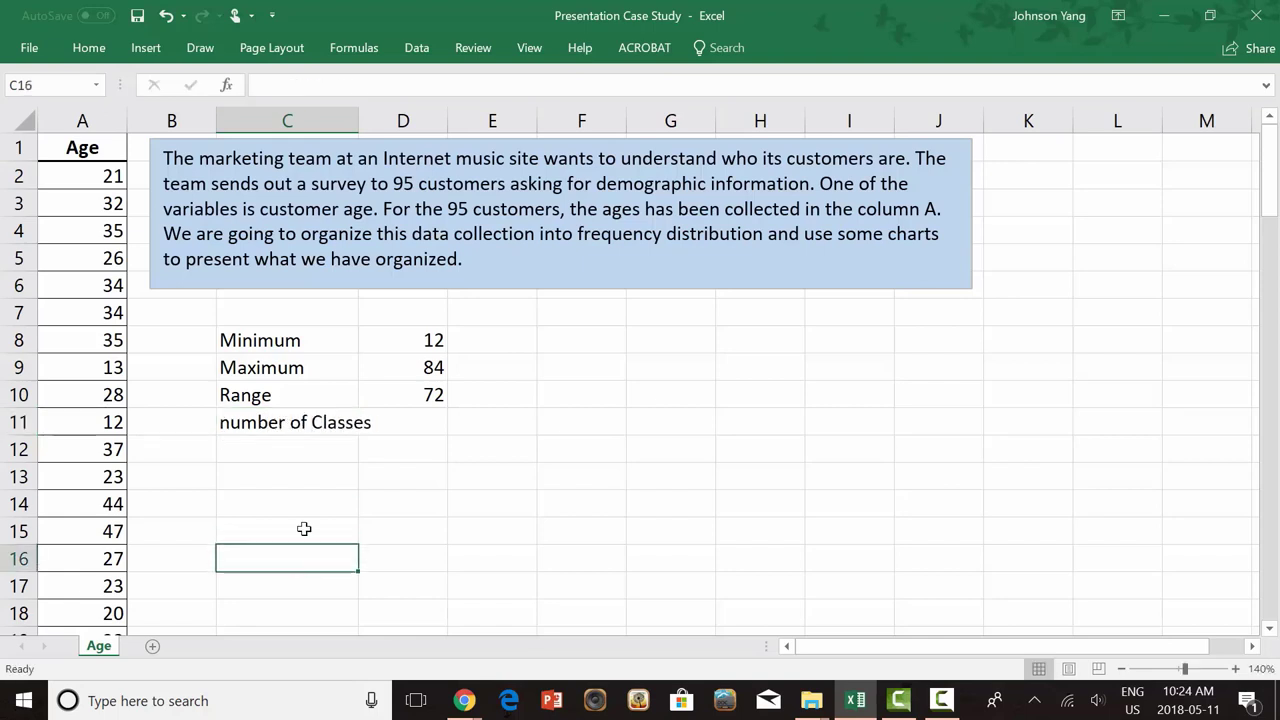
double_click(357, 109)
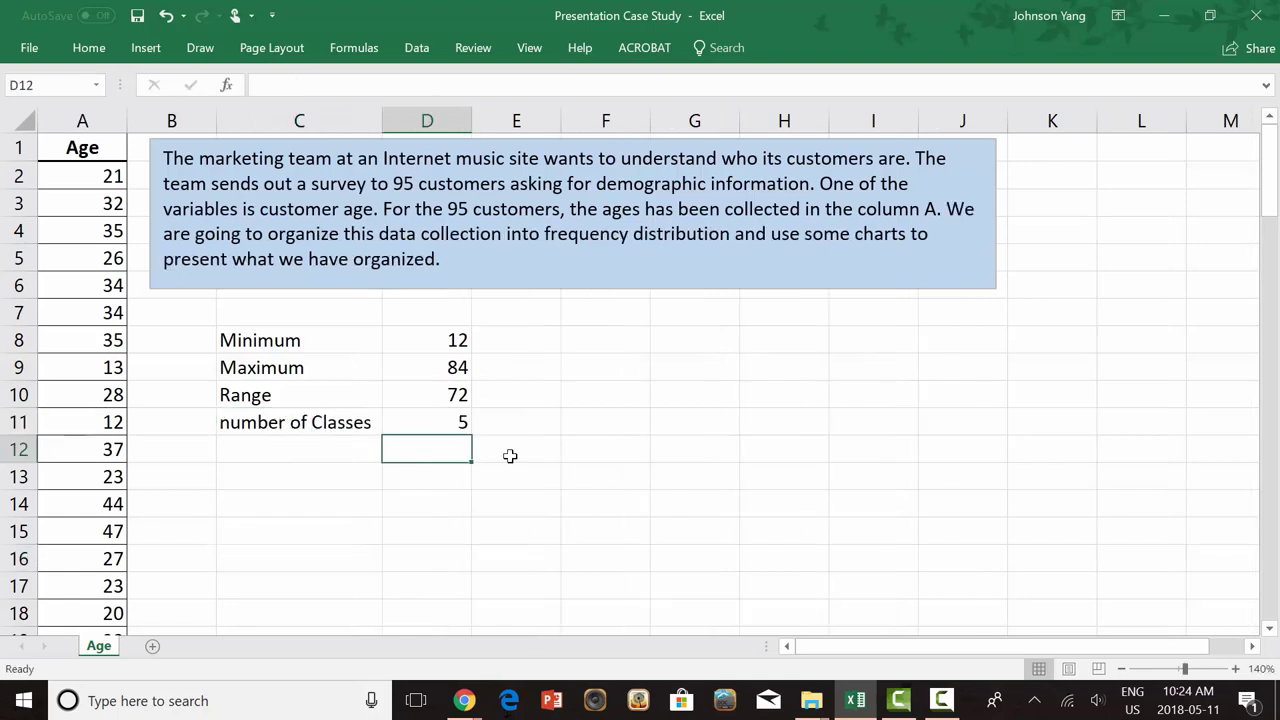
Add the label "Class Width" in C12 and calculate it in D12 as the range divided by the number of classes, =D10/D11
click(318, 455)
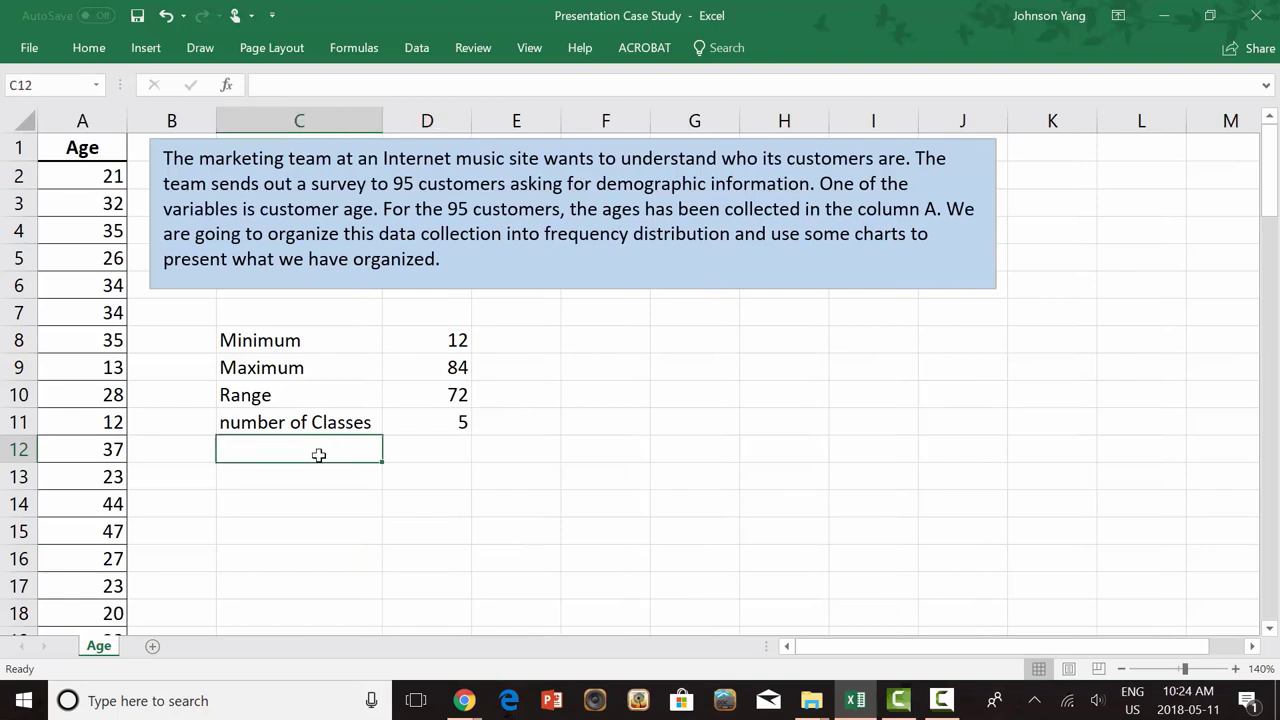
text(Width)
click(455, 459)
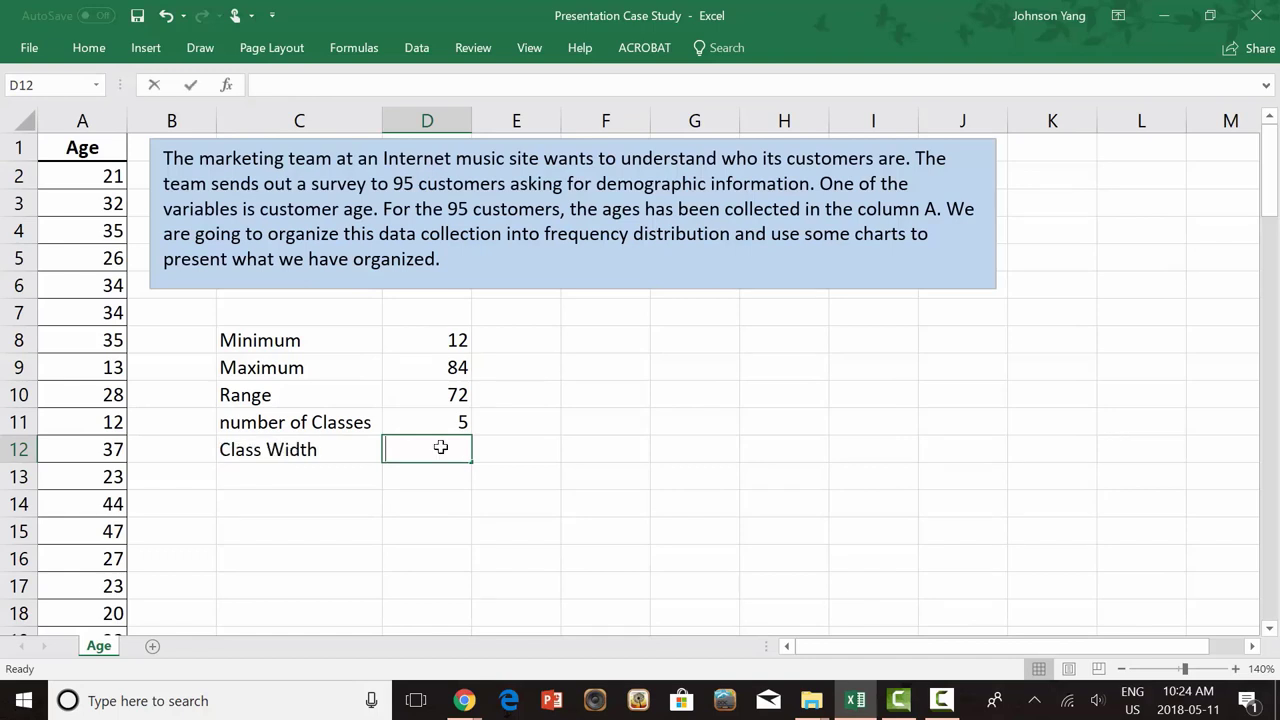
text(=)
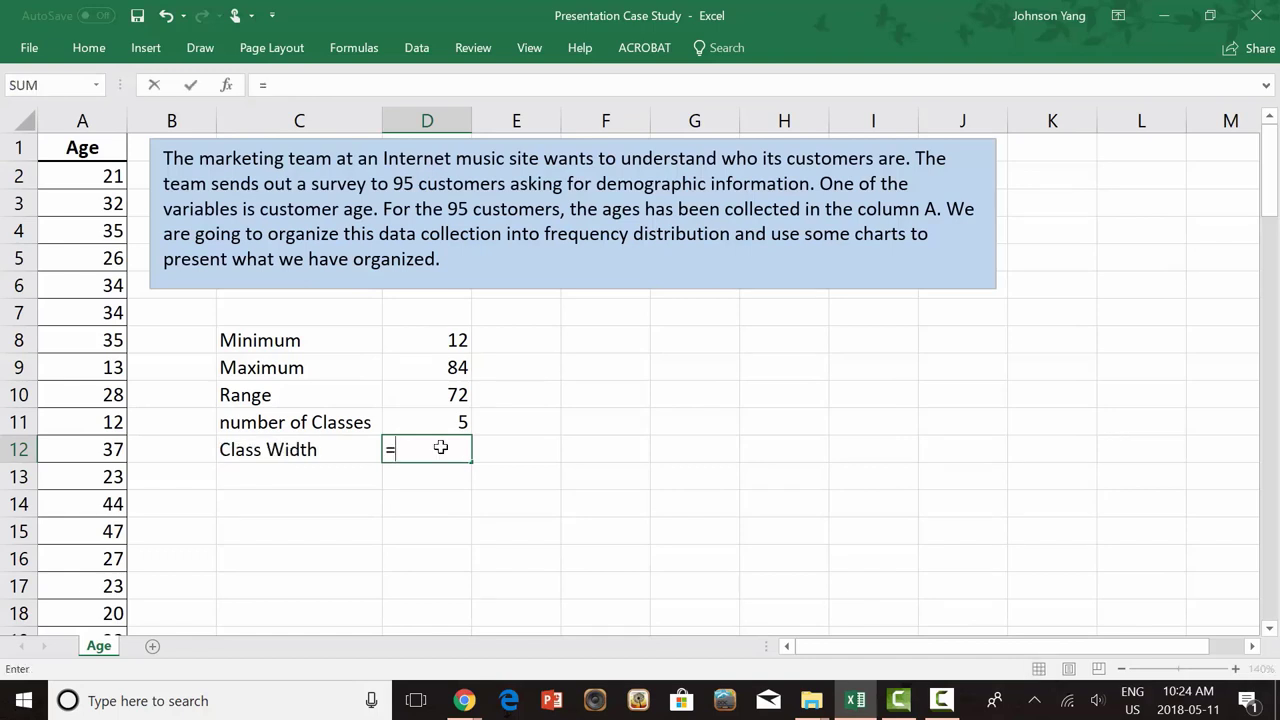
click(450, 400)
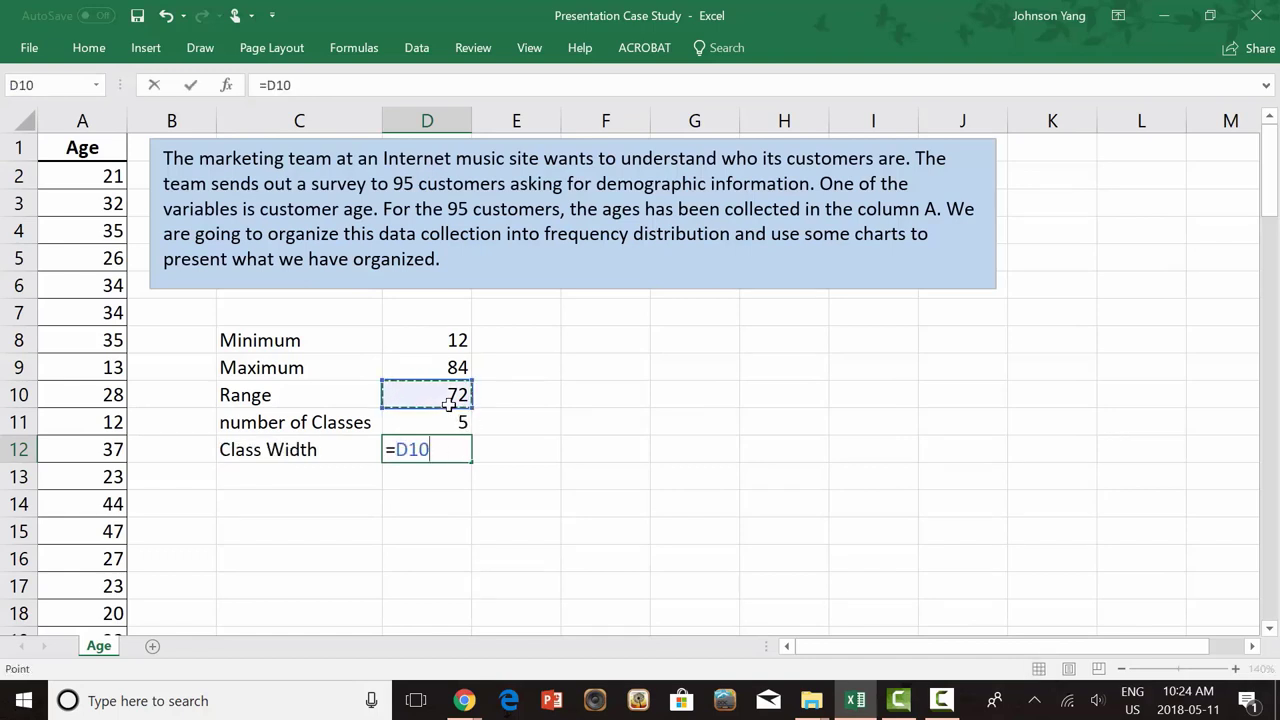
text(/)
click(458, 422)
key(Return)
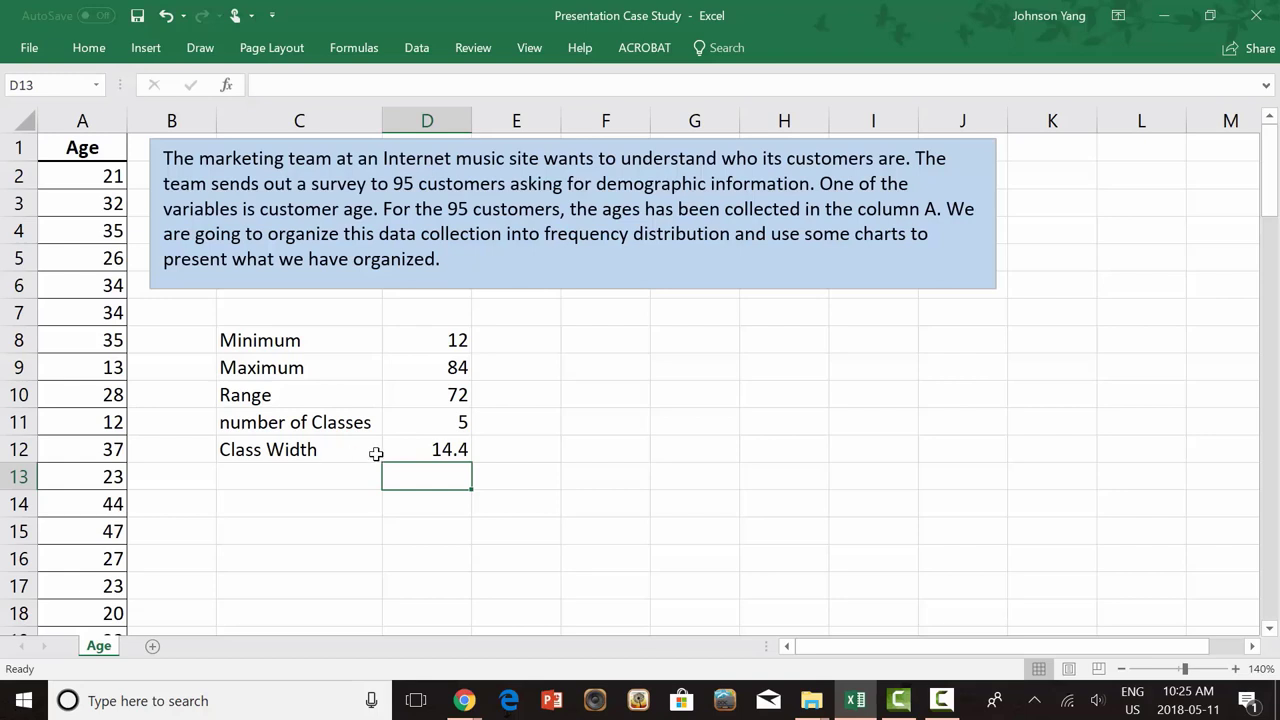
Add the label "Actual Width" in C13 and enter 15 in D13
click(334, 477)
text(Actual Width)
click(444, 484)
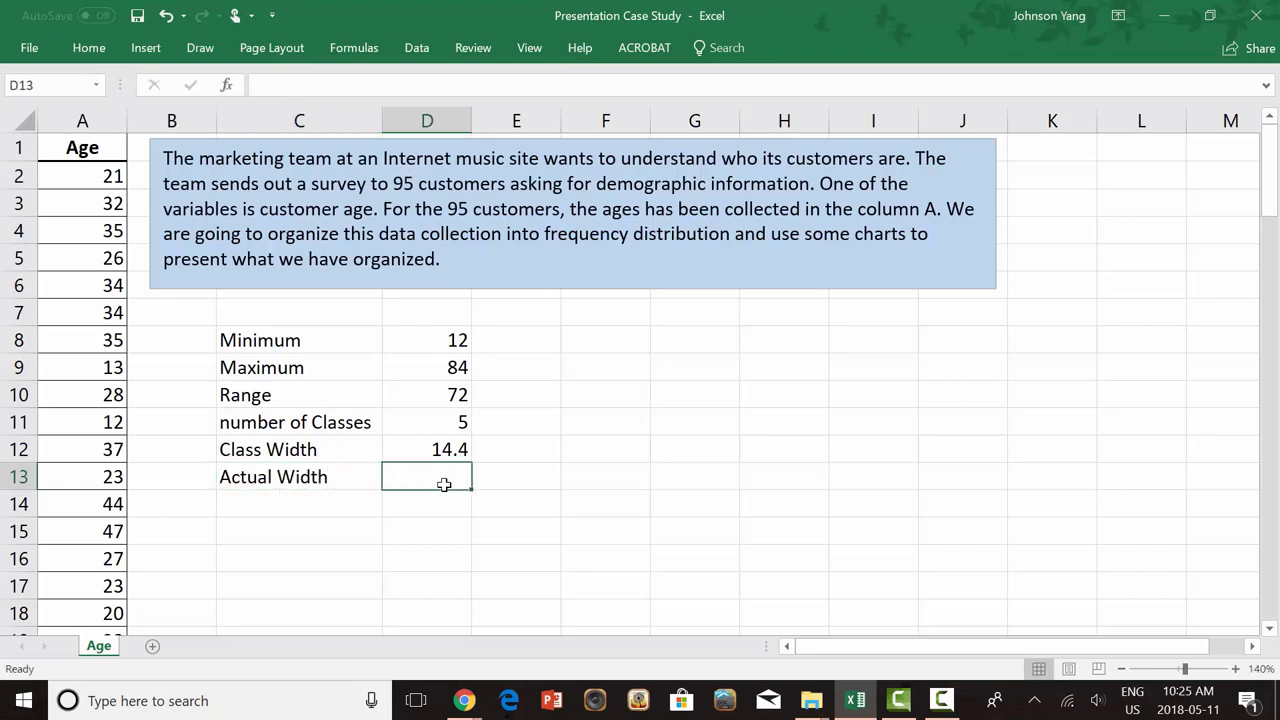
text(15)
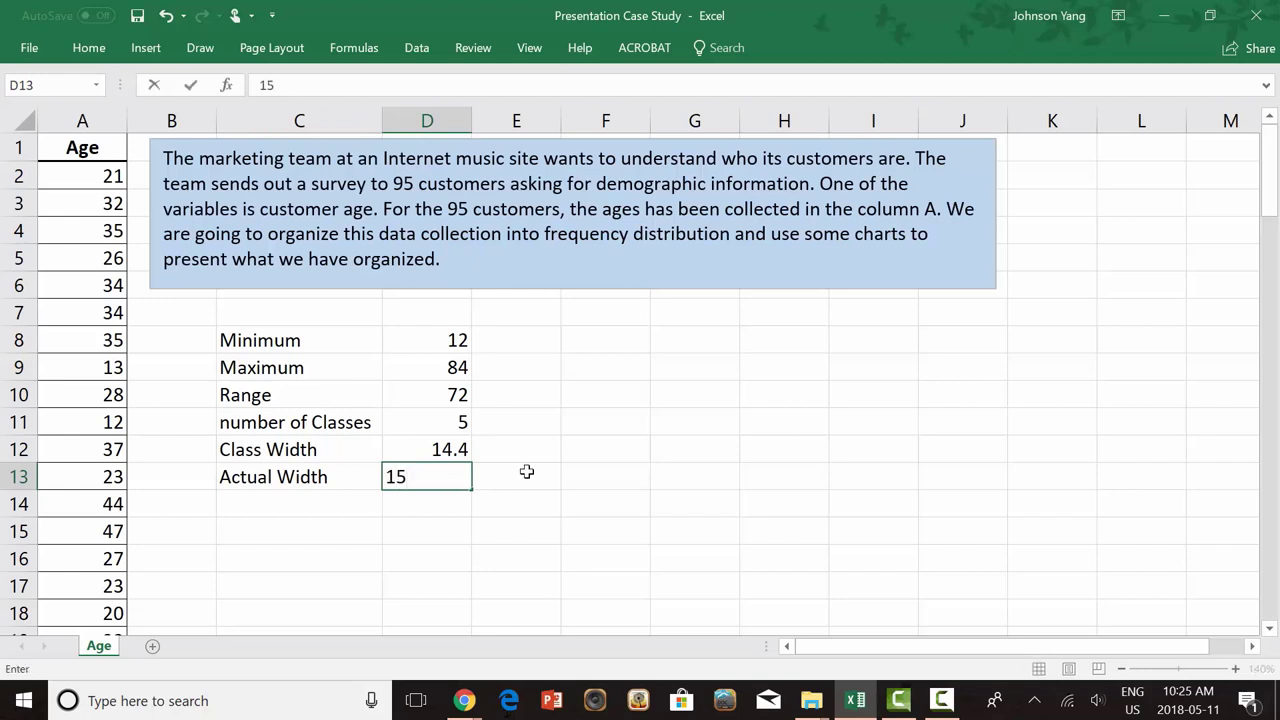
click(526, 471)
Add the headers "Lower limit" in F8 and "Upper limit" in G8, and widen columns F and G to fit them
click(632, 346)
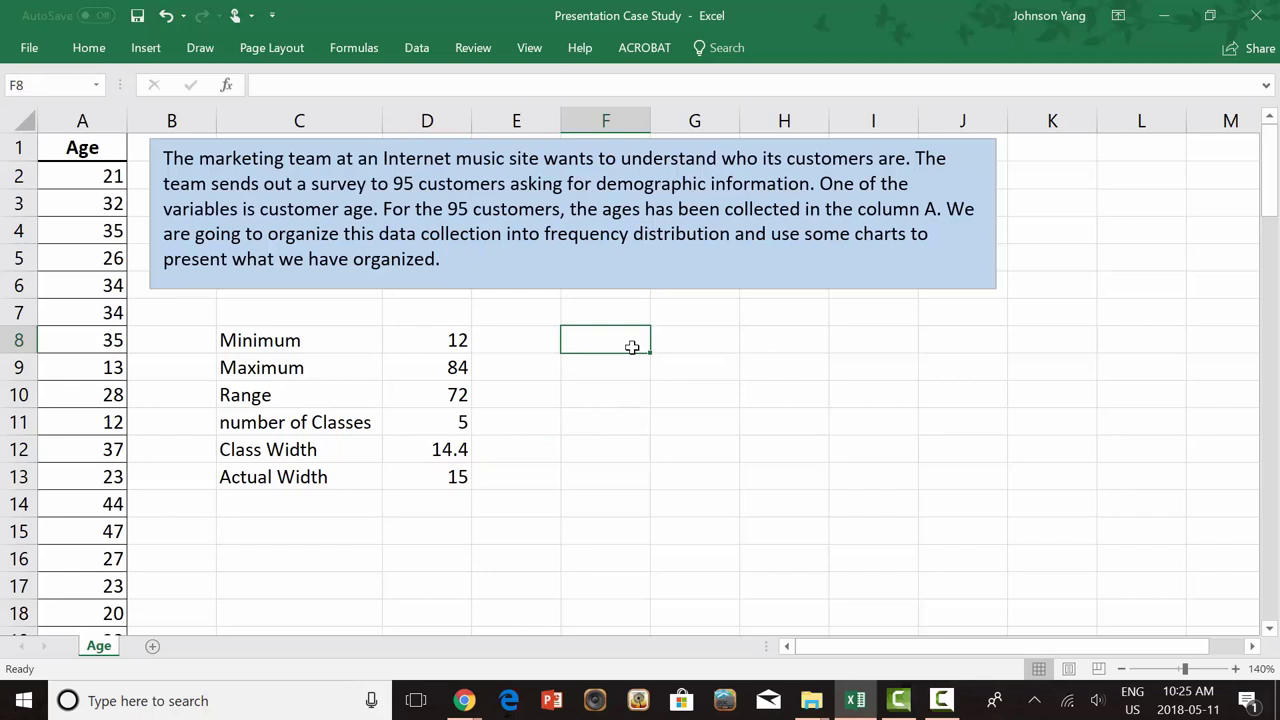
text(Lower limit)
click(714, 346)
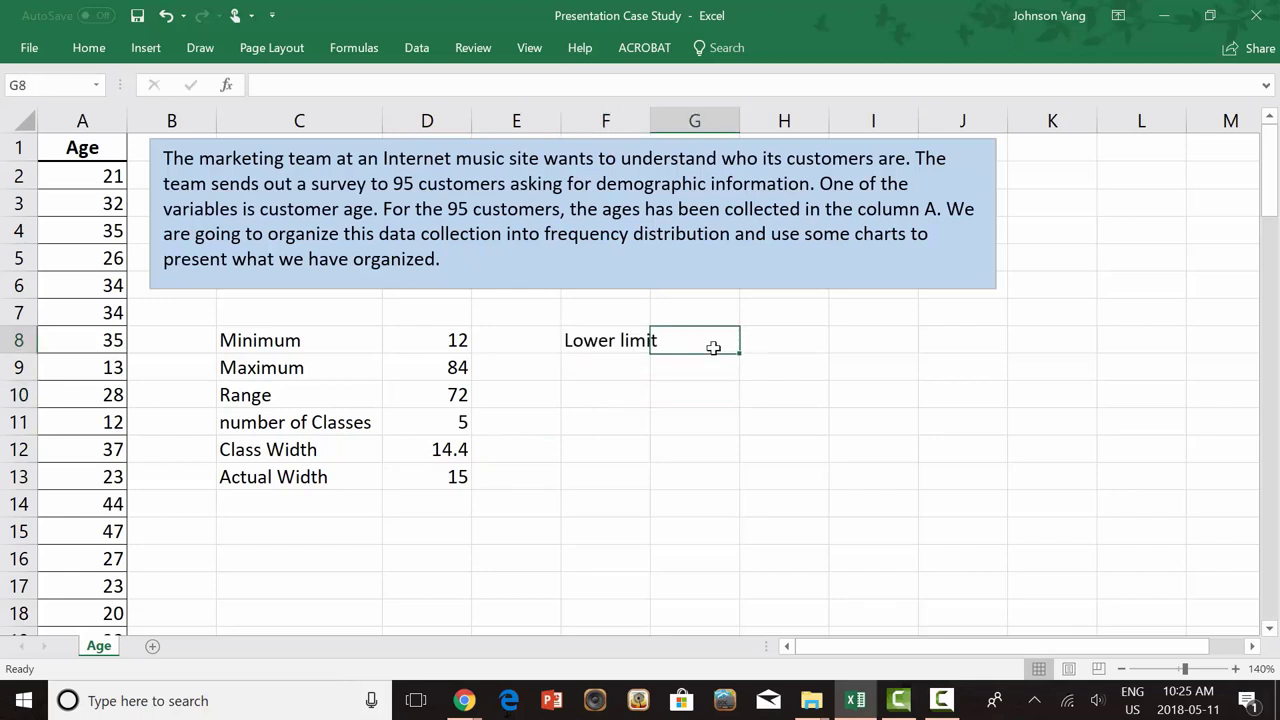
text(Upper limit)
click(788, 449)
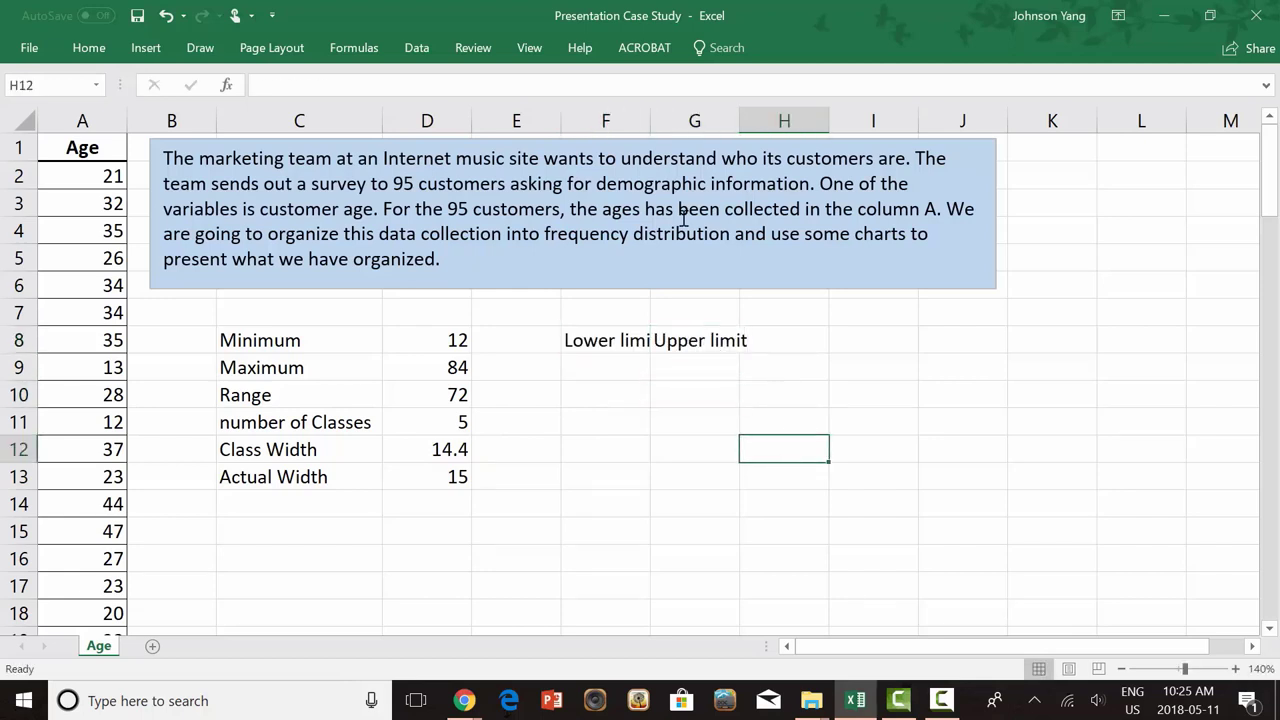
drag(651, 119, 666, 119)
Enter 10 as the first class's lower limit in F9
click(615, 362)
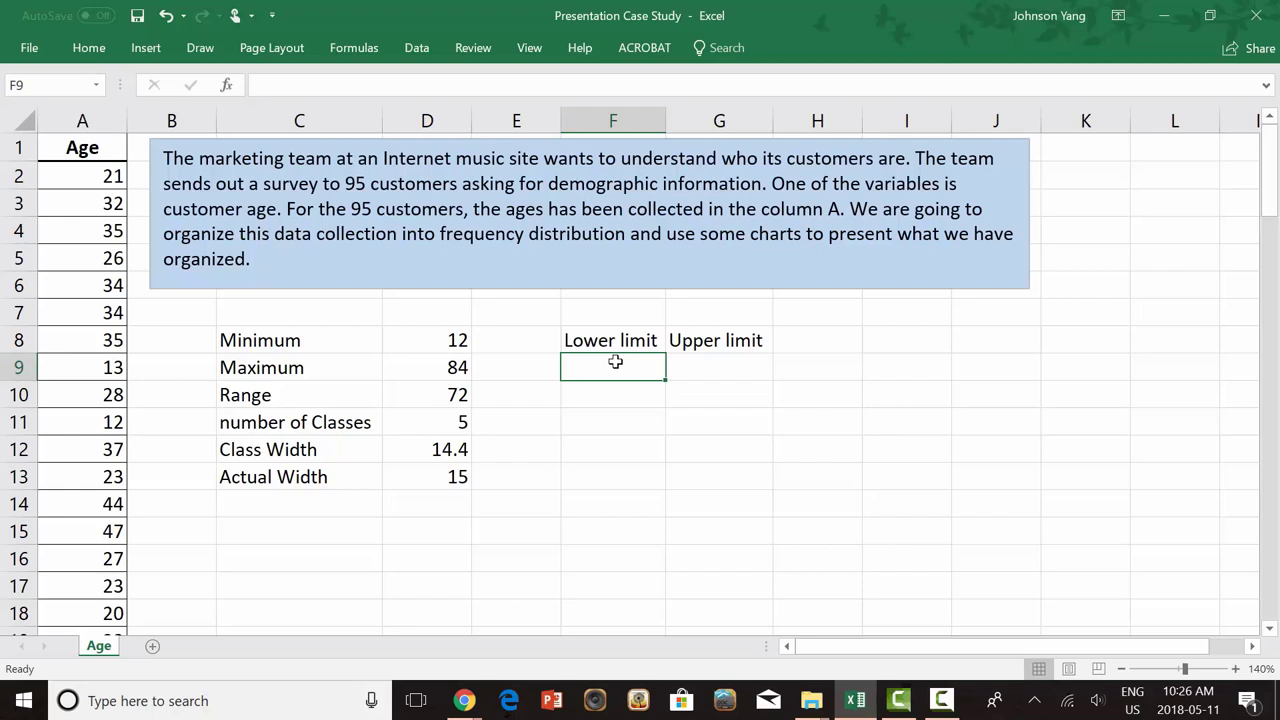
text(10)
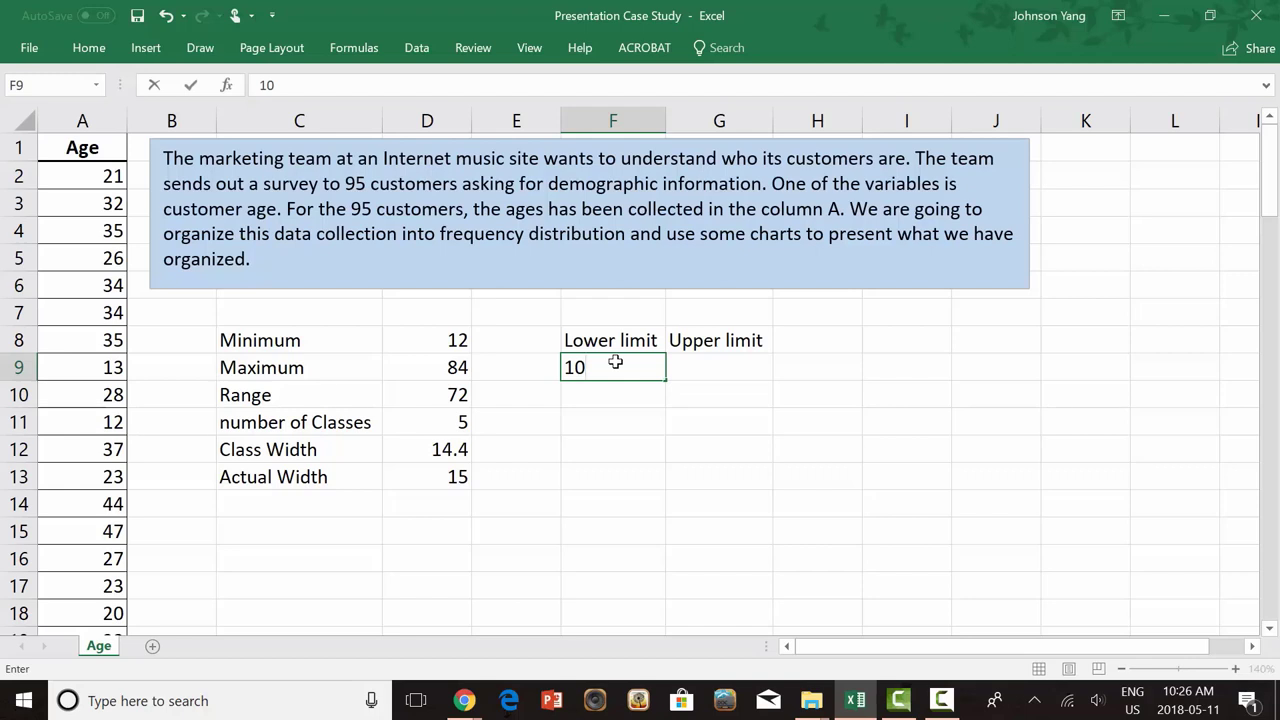
key(Return)
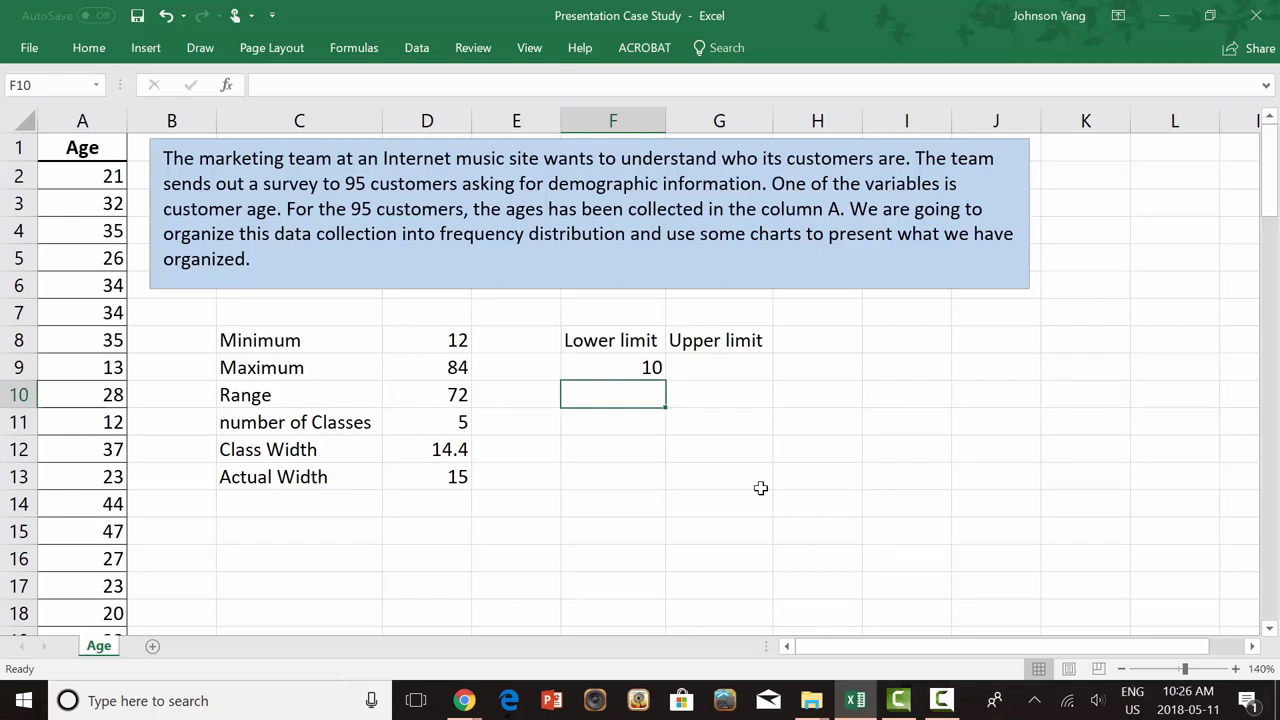
Calculate the first upper limit in G9 by adding the actual width to the lower limit, using an absolute reference: =F9+$D$13
click(724, 367)
text(=)
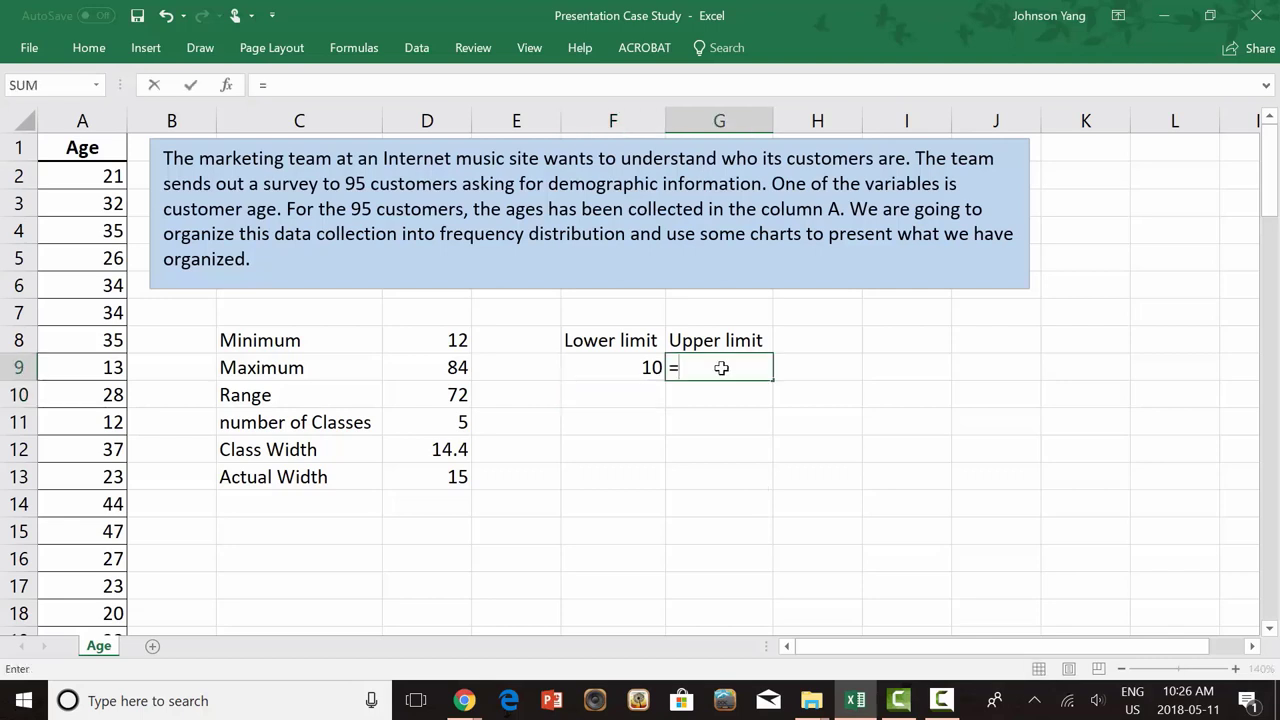
click(619, 370)
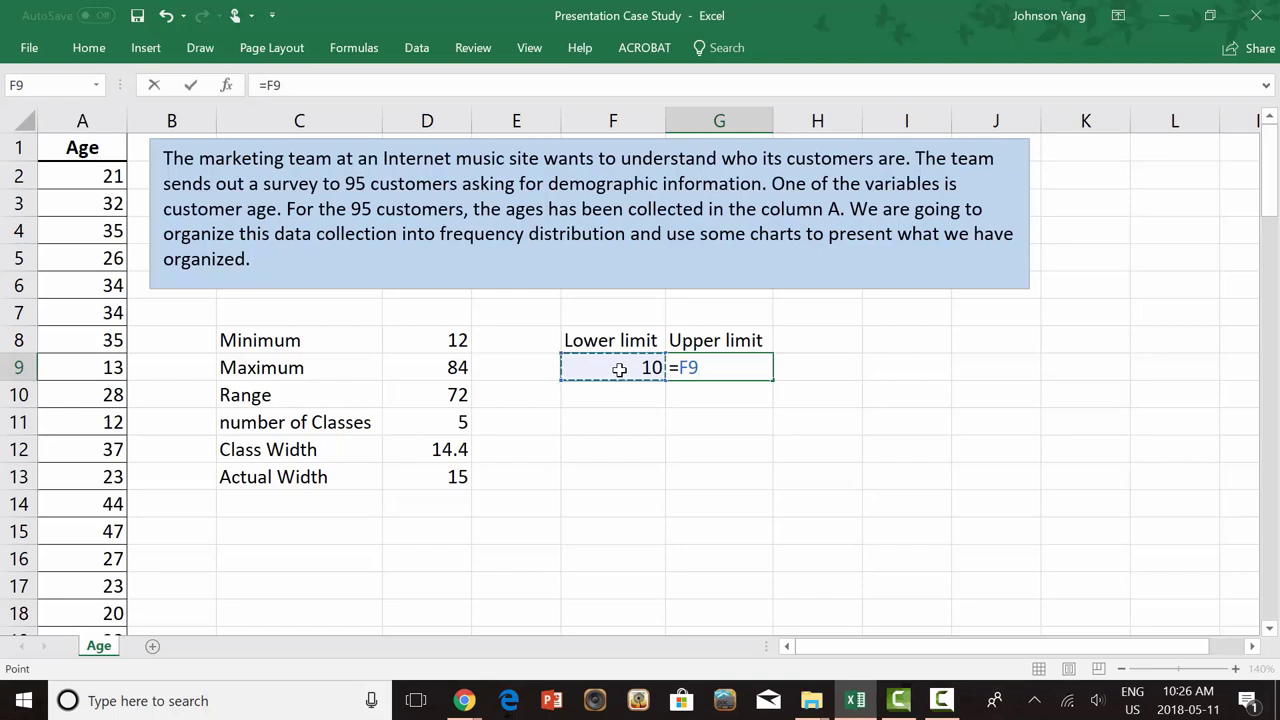
text(+)
click(458, 478)
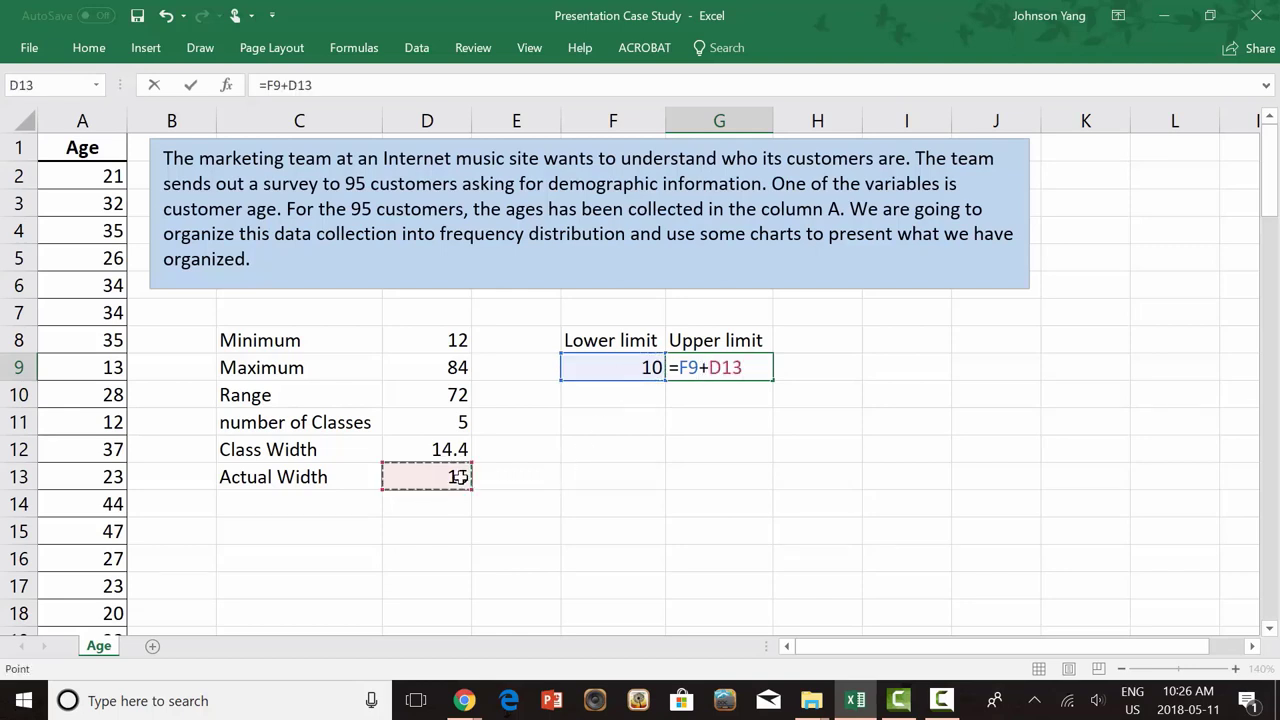
key(F4)
key(Return)
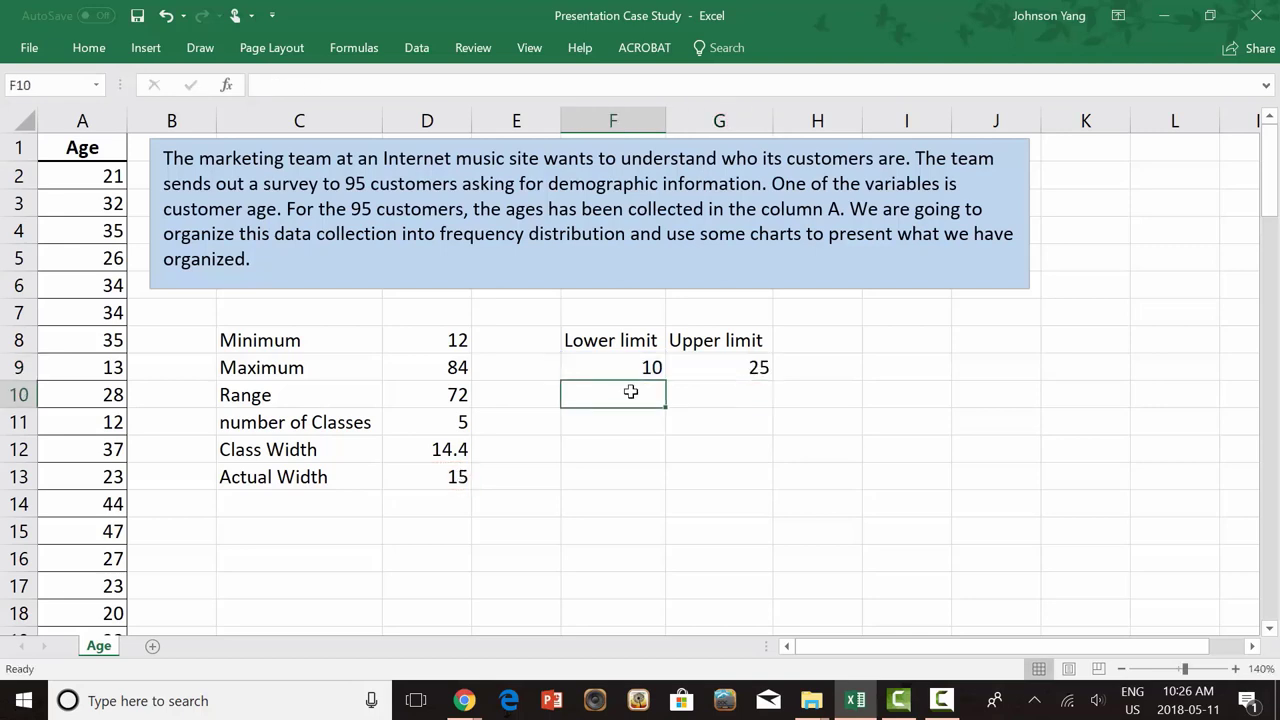
Set the second lower limit in F10 to =G9 and copy the upper limit formula from G9 into G10
text(=)
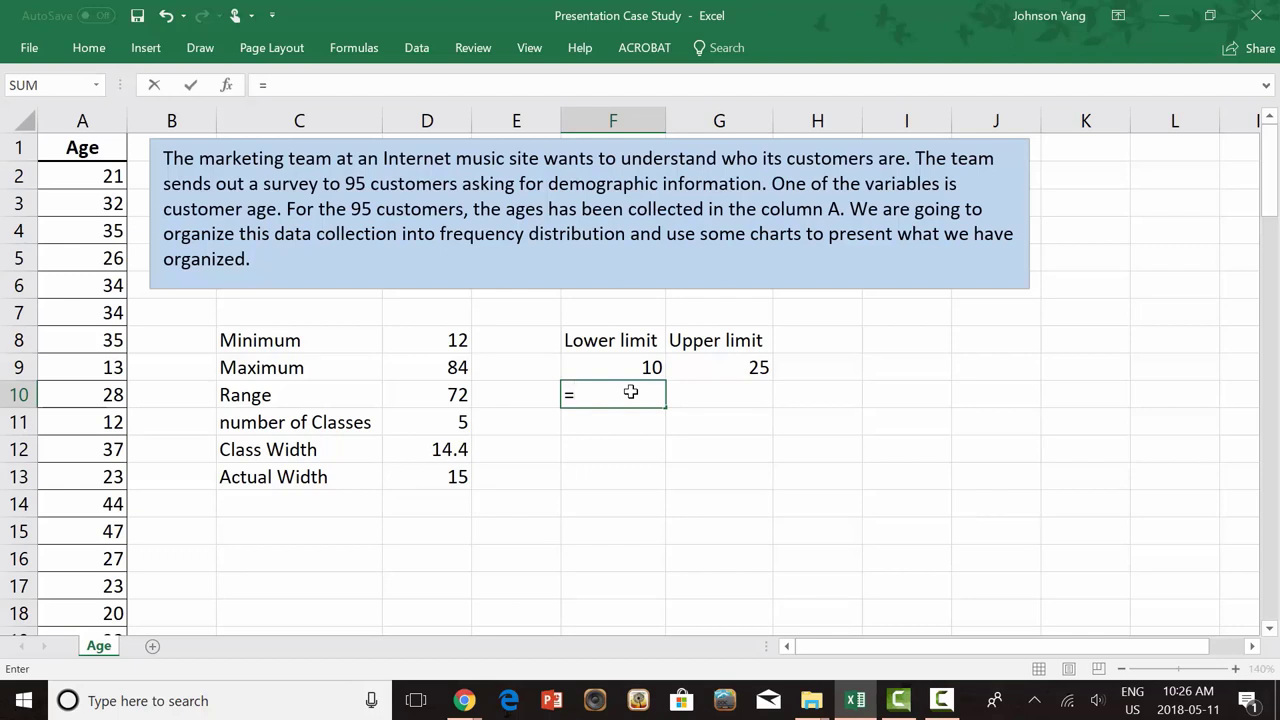
click(748, 370)
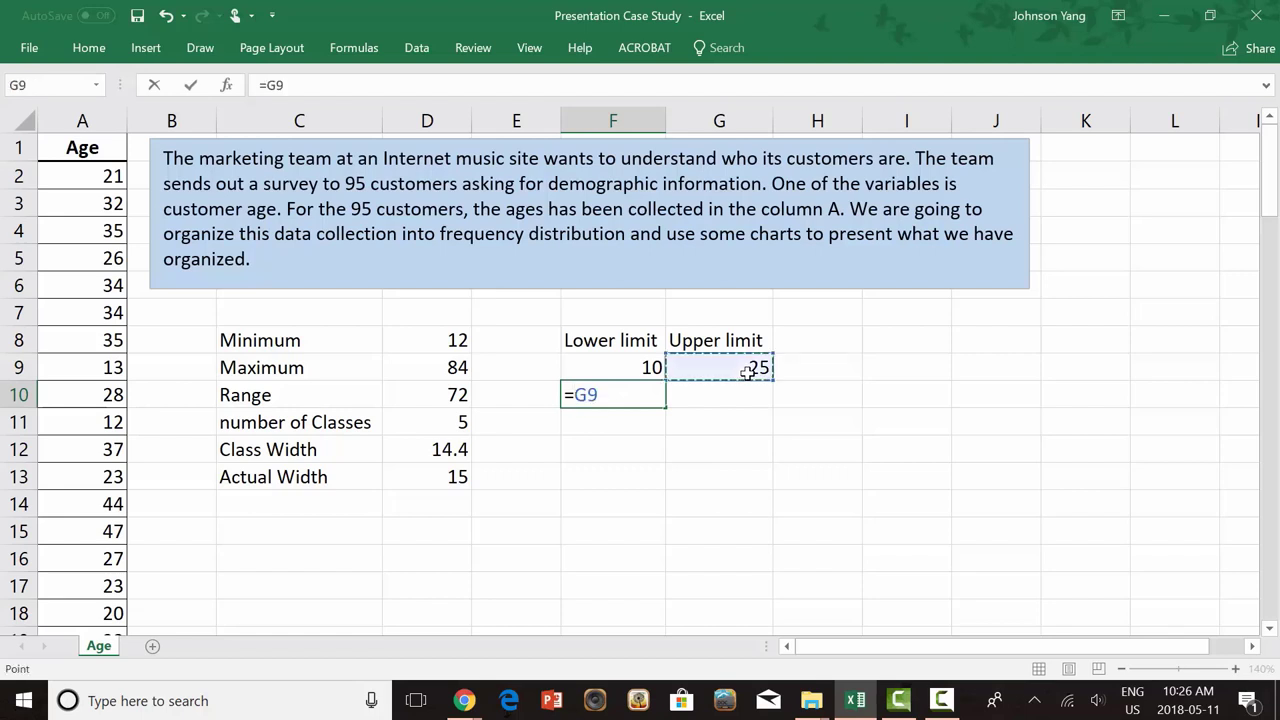
key(Return)
click(755, 368)
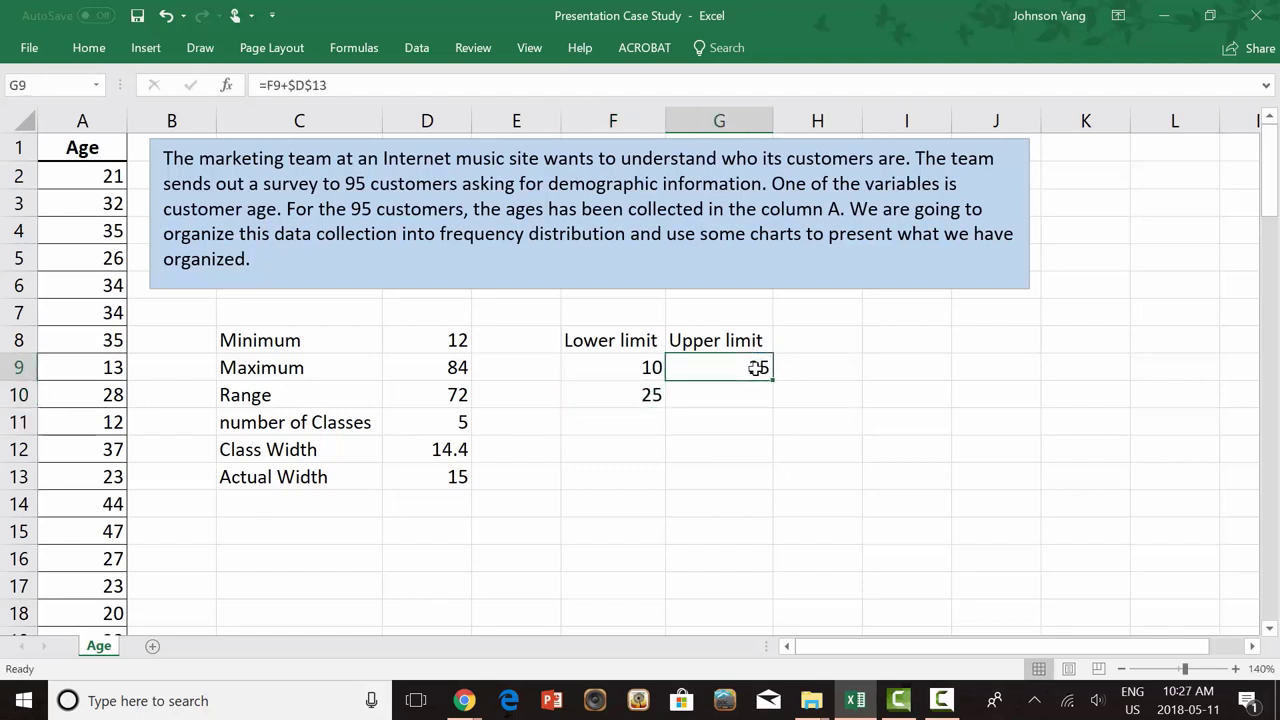
drag(773, 380, 768, 410)
Fill the lower limit formula in F10 and the upper limit formula in G10 down through row 13
click(652, 402)
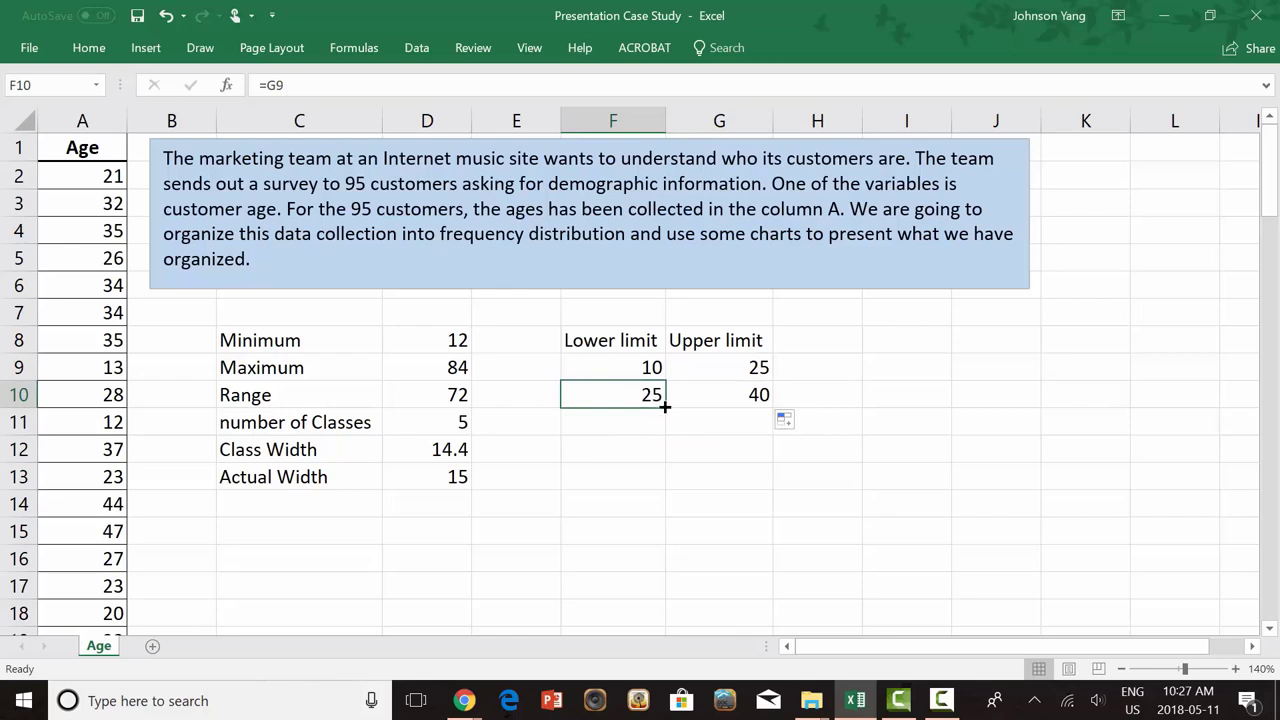
drag(665, 407, 662, 491)
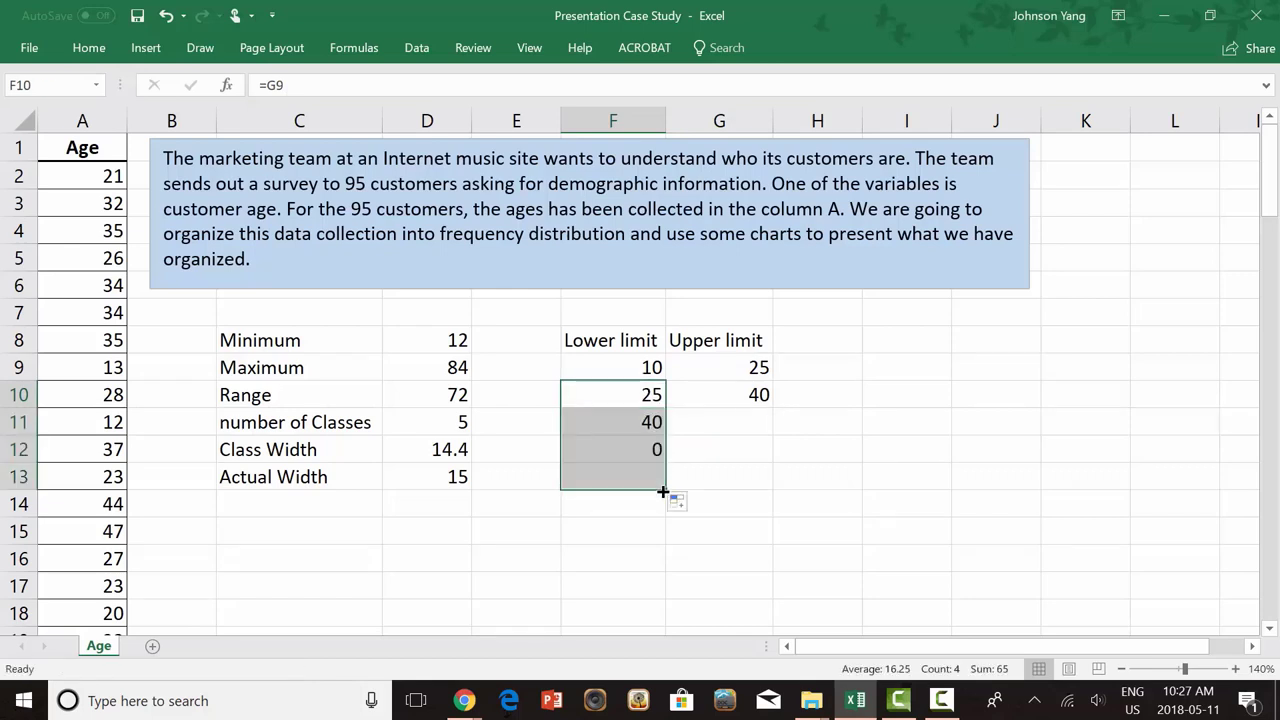
click(734, 394)
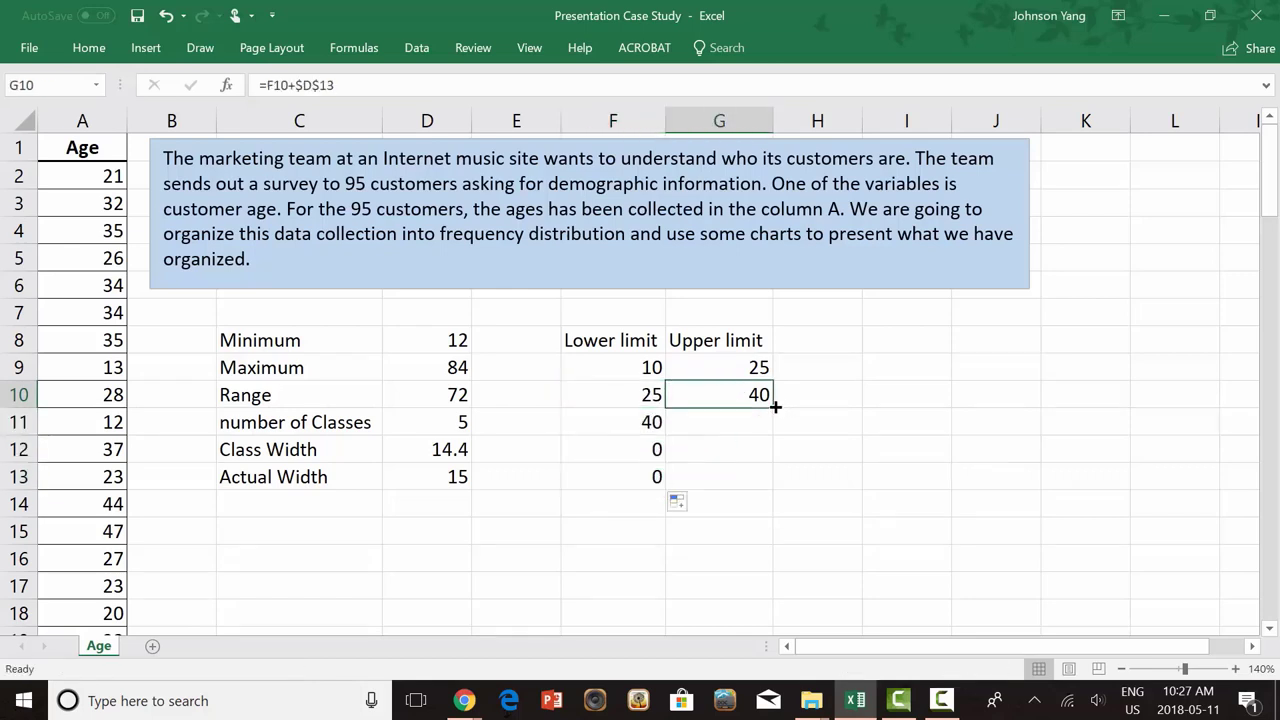
drag(771, 408, 769, 493)
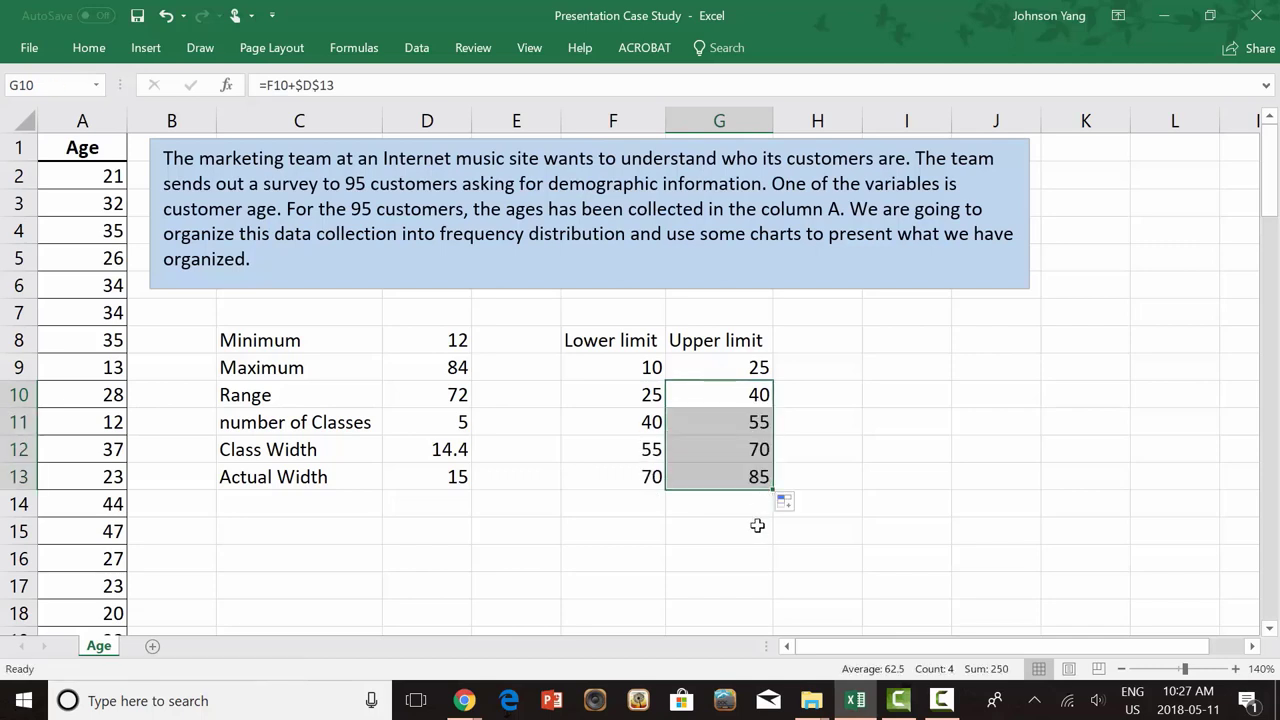
click(743, 560)
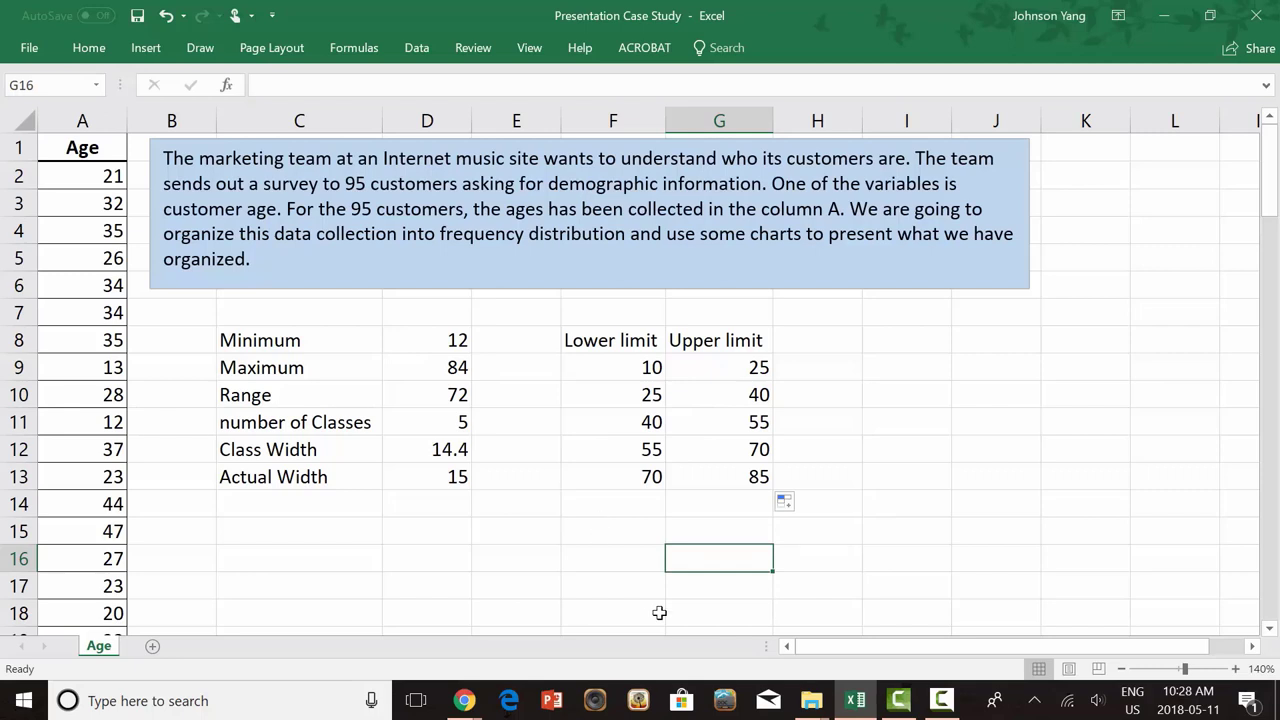
Narrow the empty column E and add the header "Age" in H8
click(817, 340)
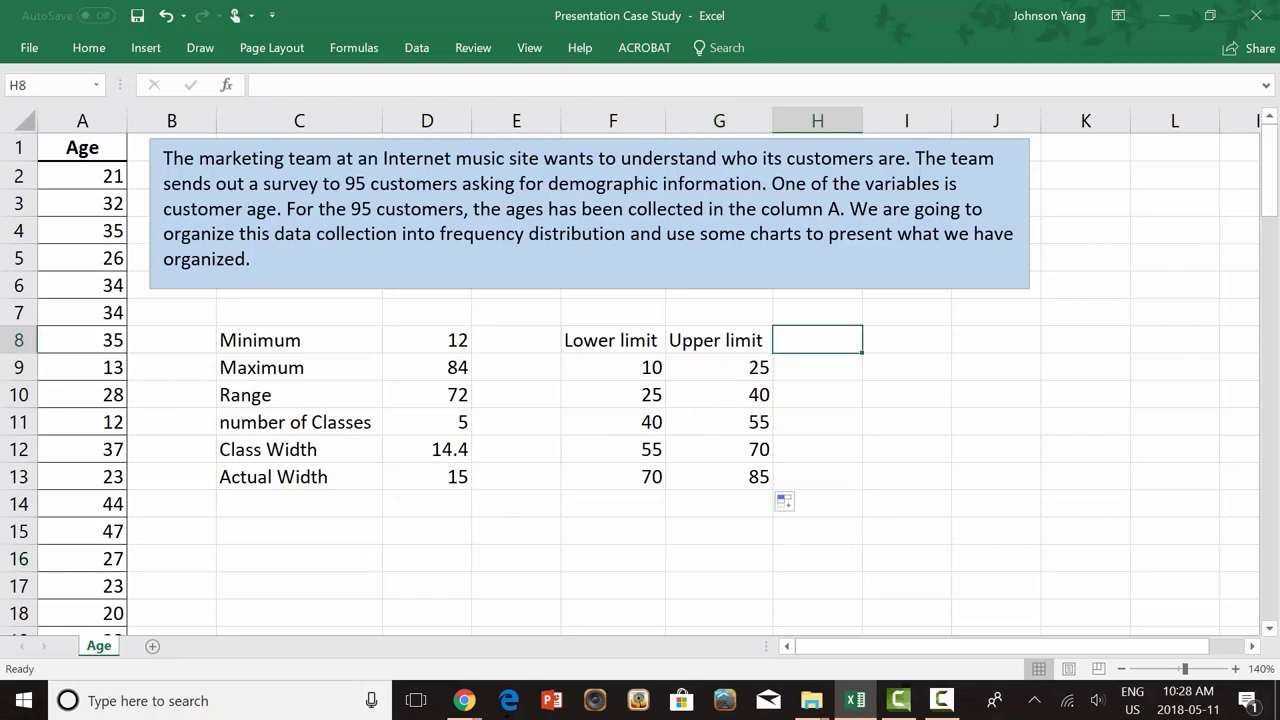
drag(561, 117, 509, 117)
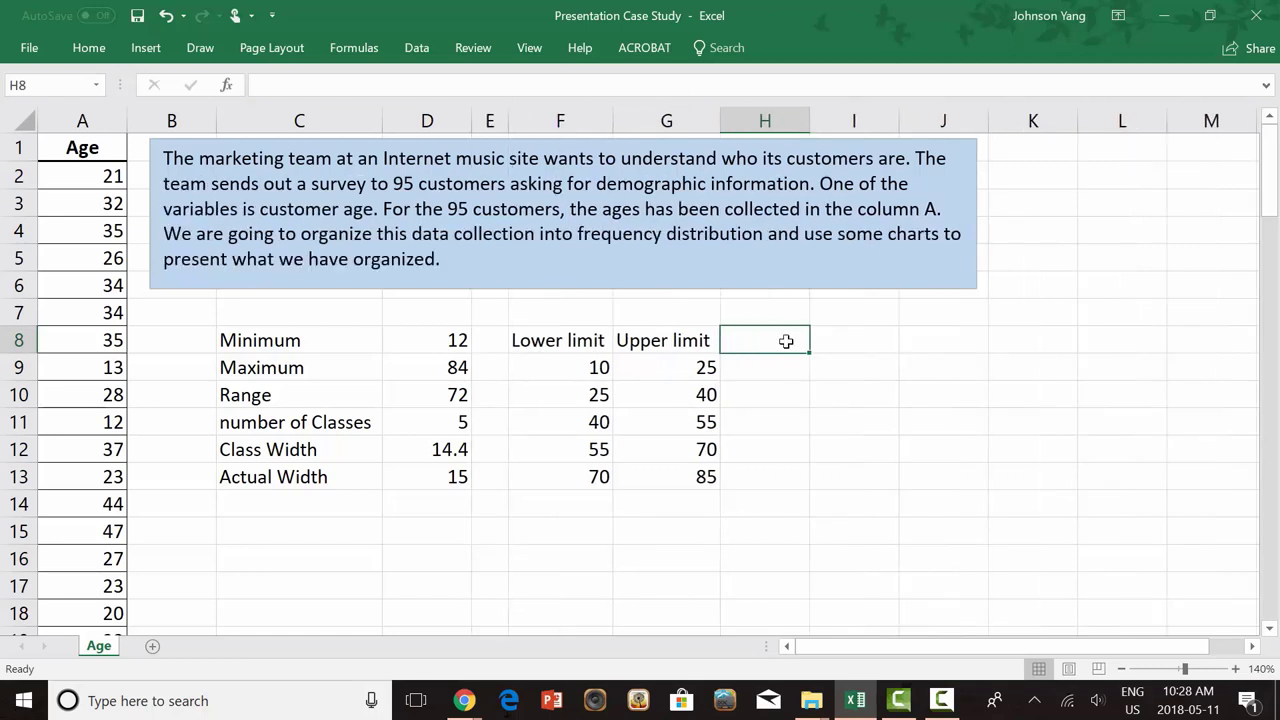
text(A)
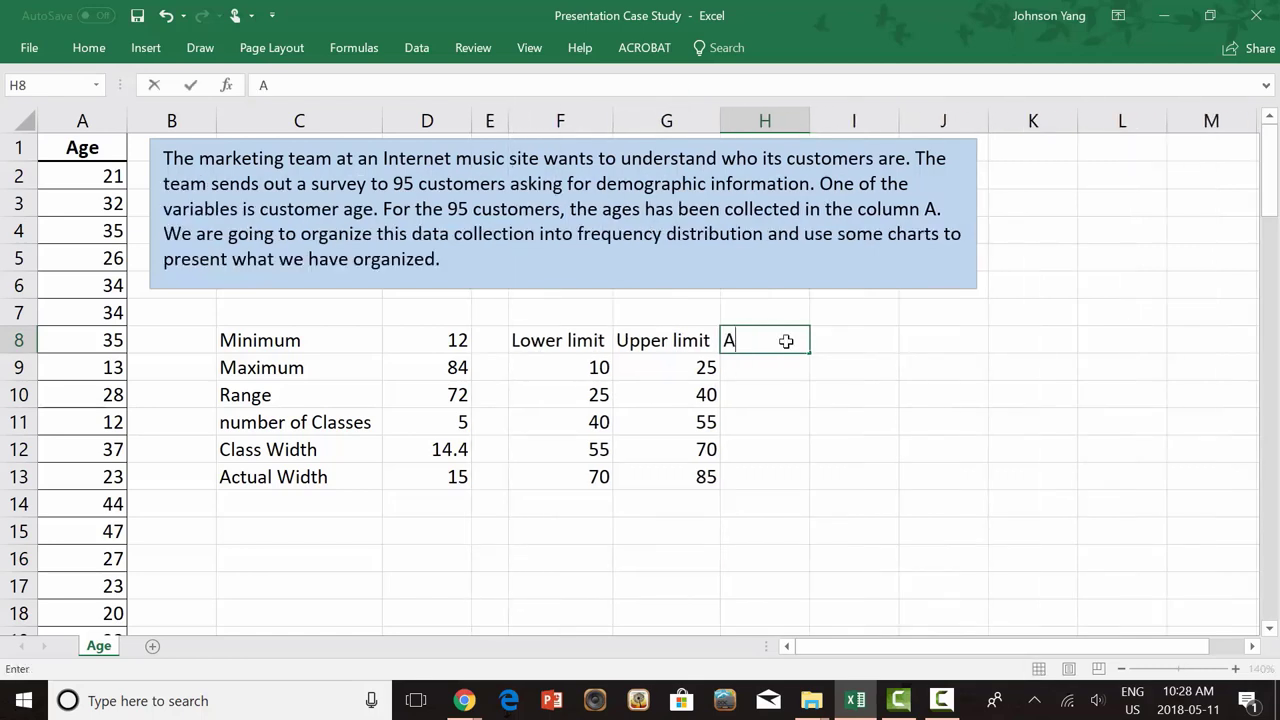
text(ge)
key(Return)
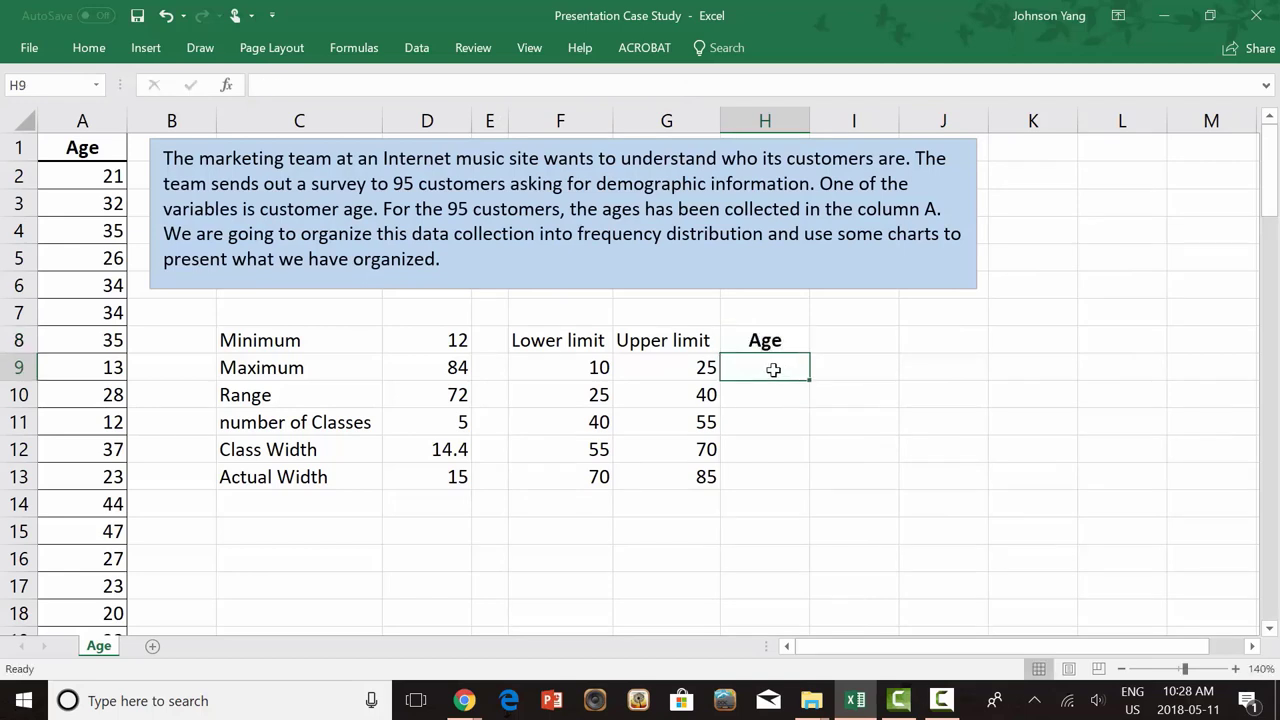
Enter the first class label "10 to under 25" in H9 and fit the width of column H to it
text(10 t)
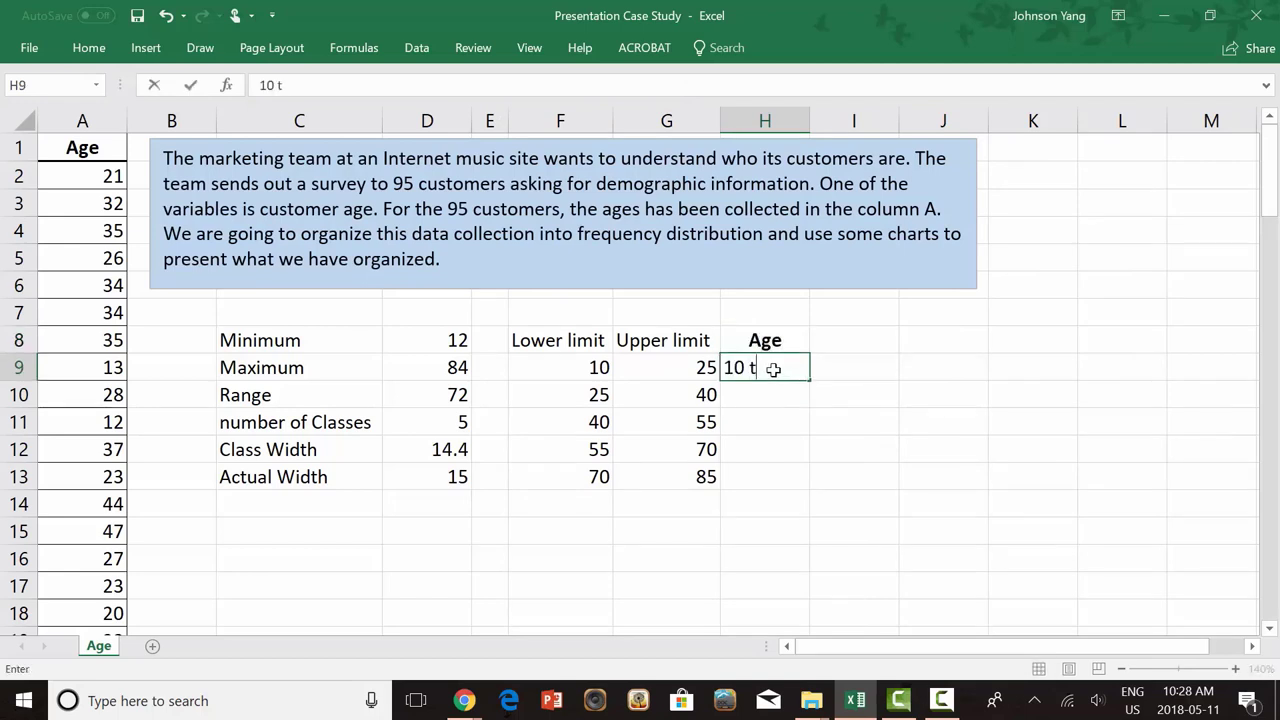
text(o under )
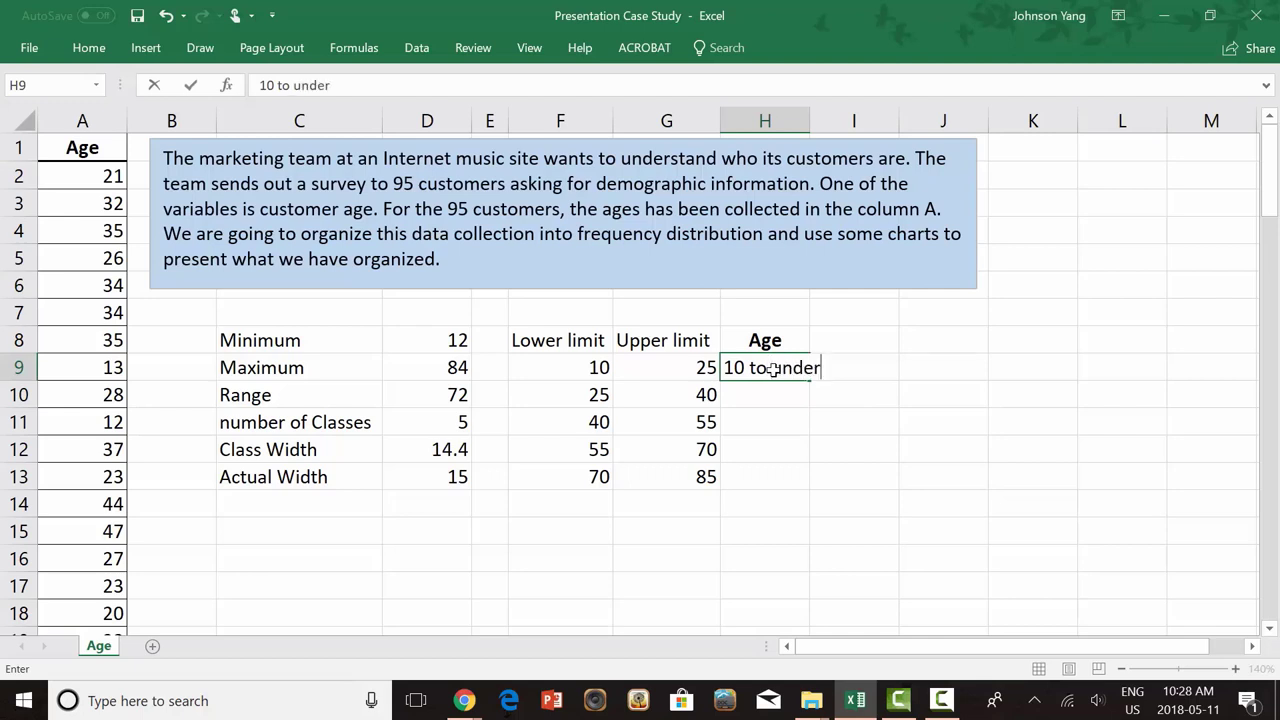
text(25)
click(808, 422)
double_click(810, 120)
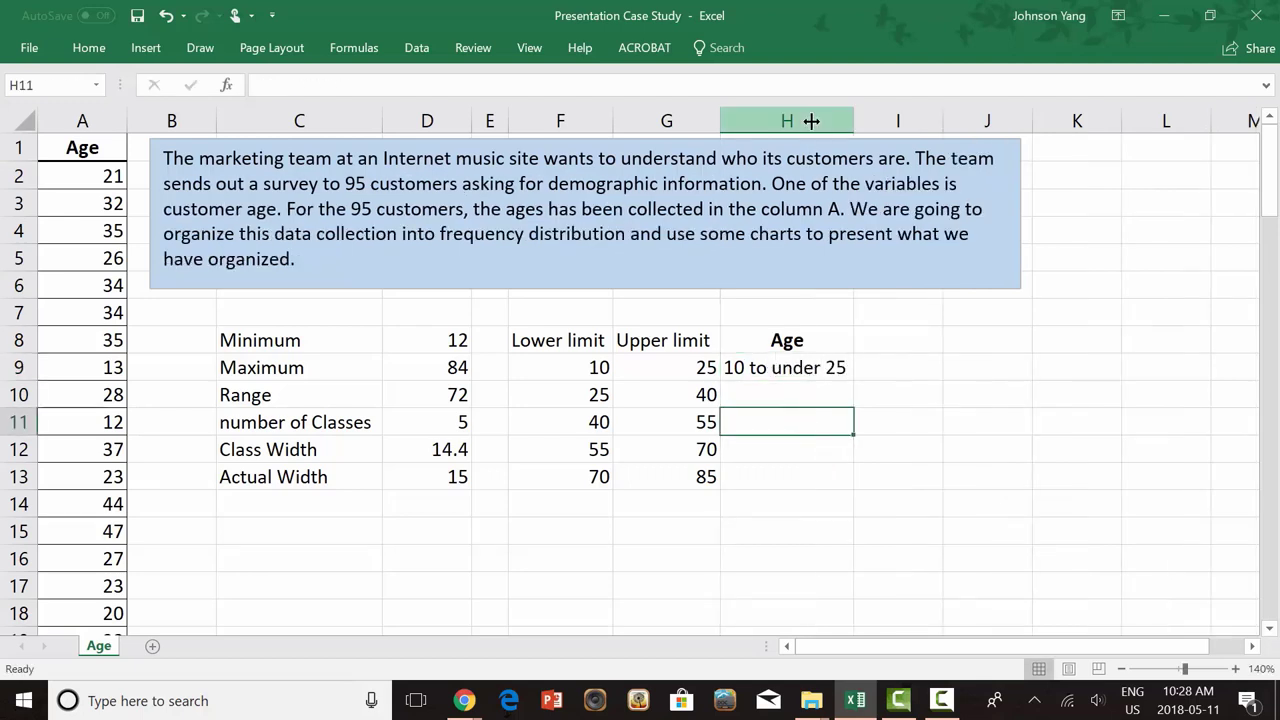
Enter "25 to under 40" in H10 and accept the Flash Fill suggestions for the class labels in H11:H13
click(806, 387)
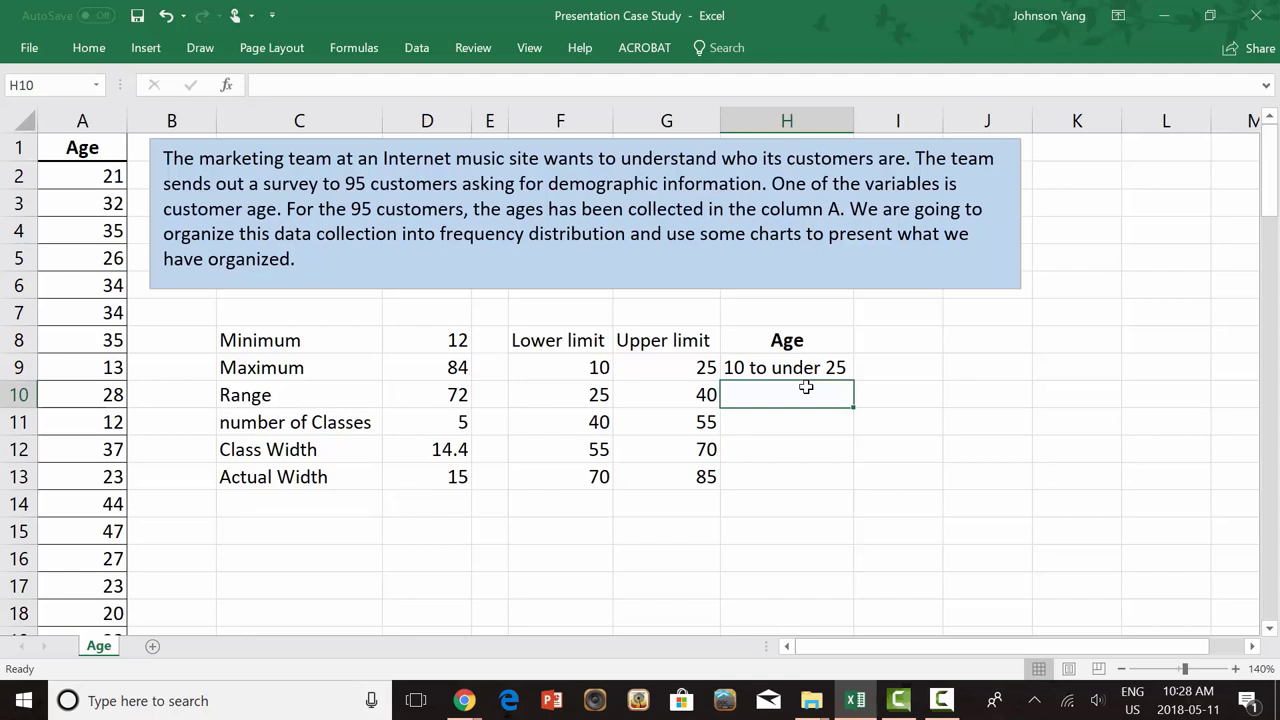
text(25 to under)
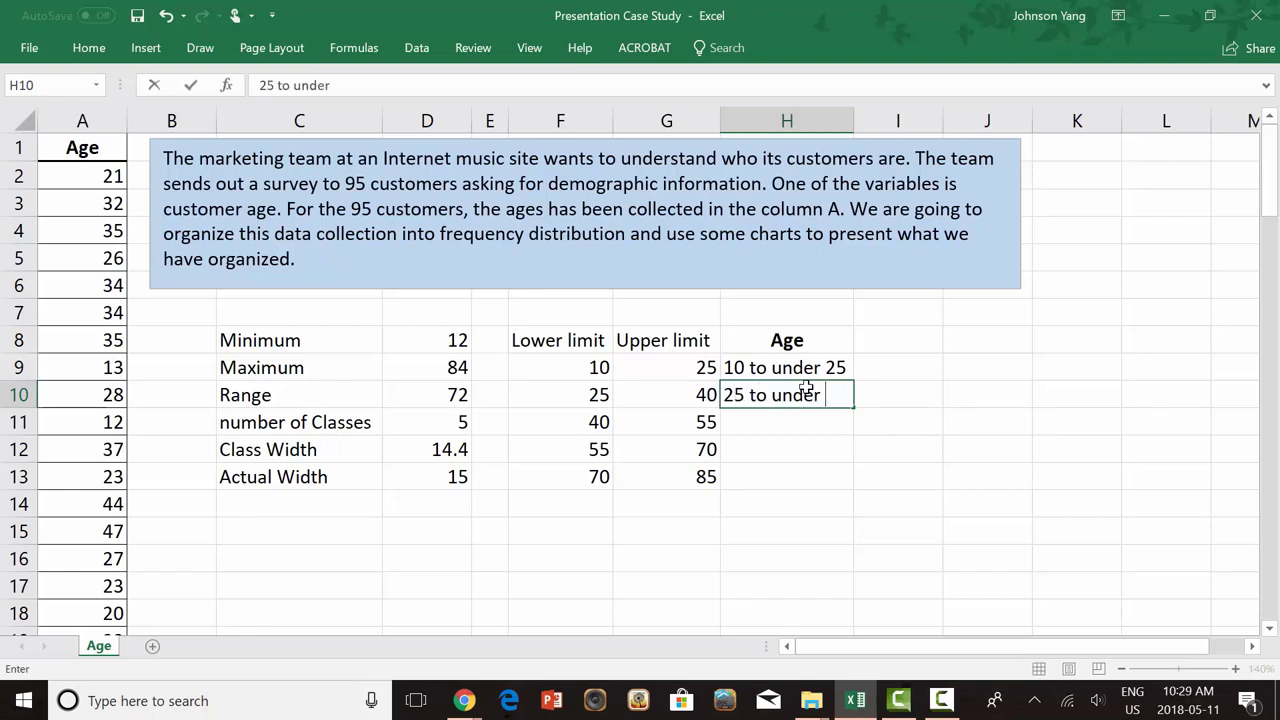
text( 40)
key(Return)
click(843, 506)
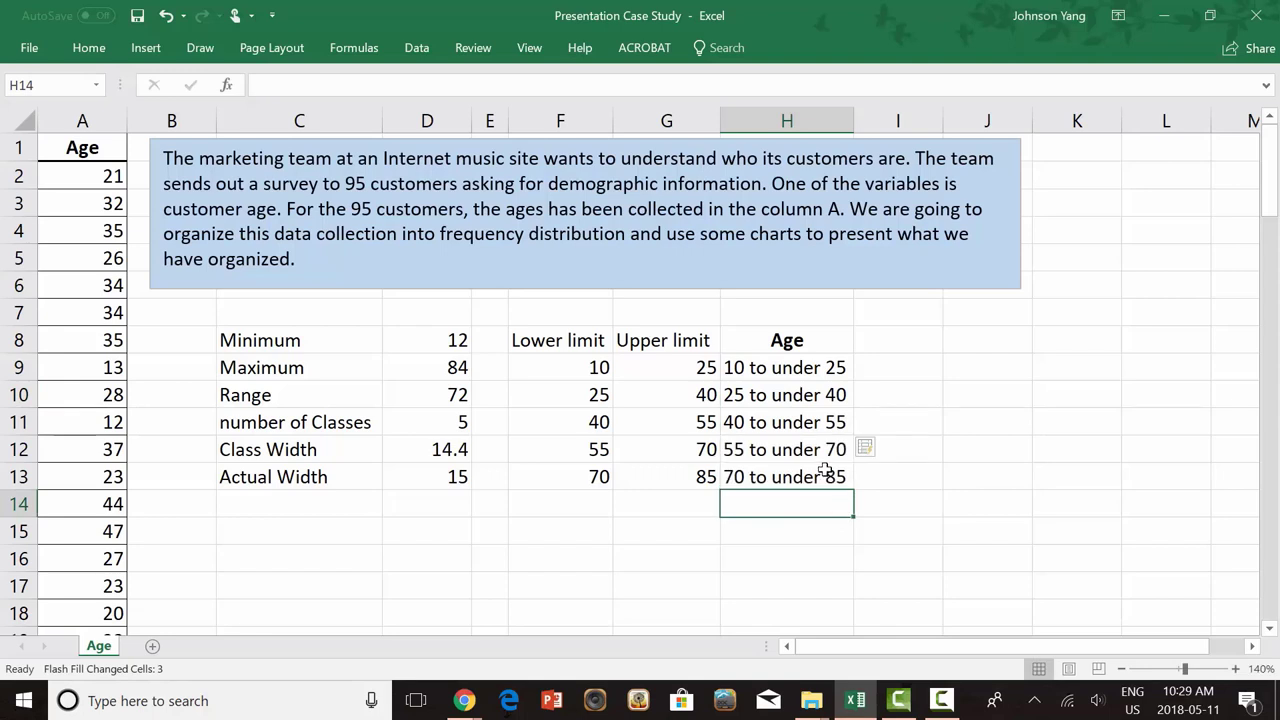
click(825, 472)
double_click(822, 476)
key(BackSpace)
key(BackSpace)
key(BackSpace)
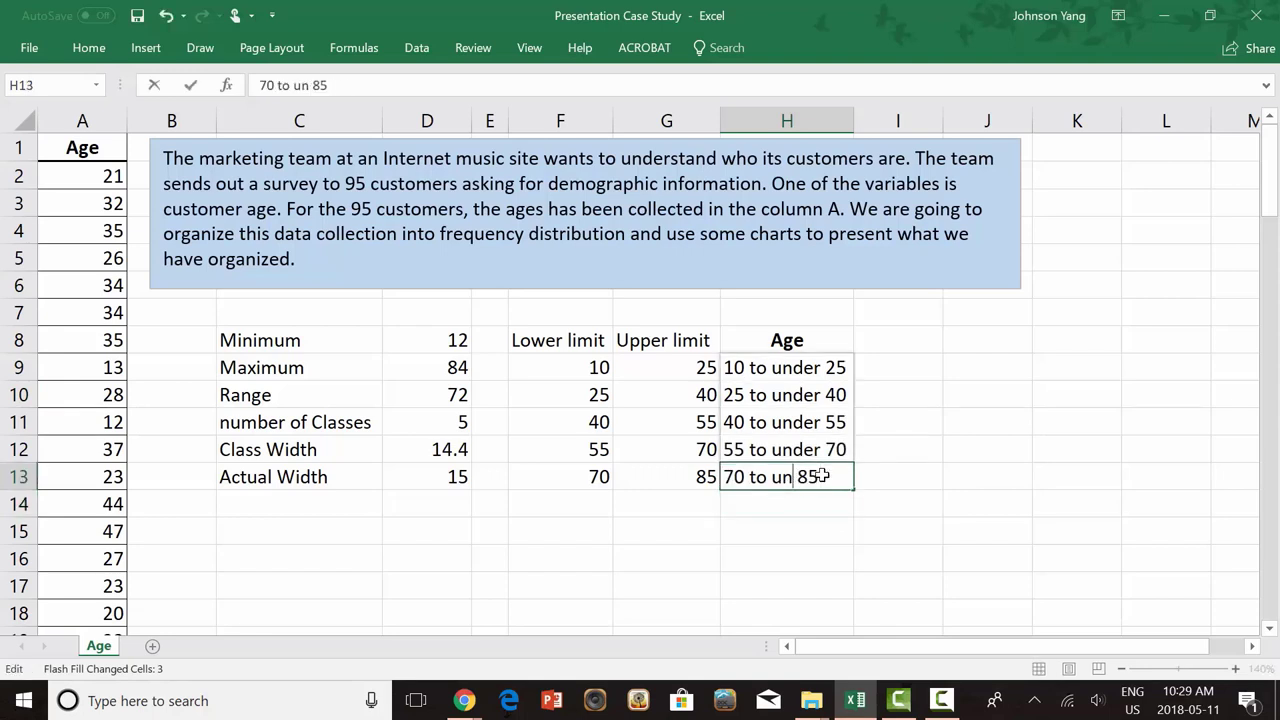
text(der)
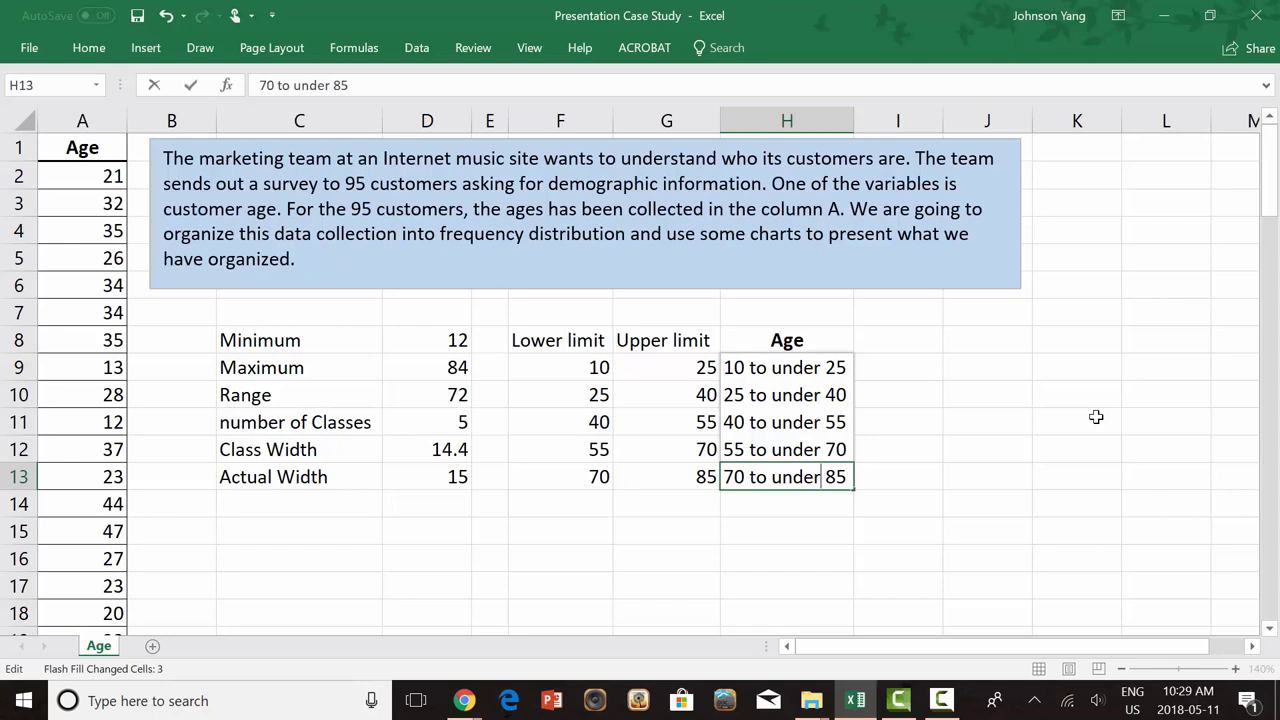
click(891, 514)
Shade the Age header and class labels in H8:H13 with a light blue fill
drag(787, 340, 787, 477)
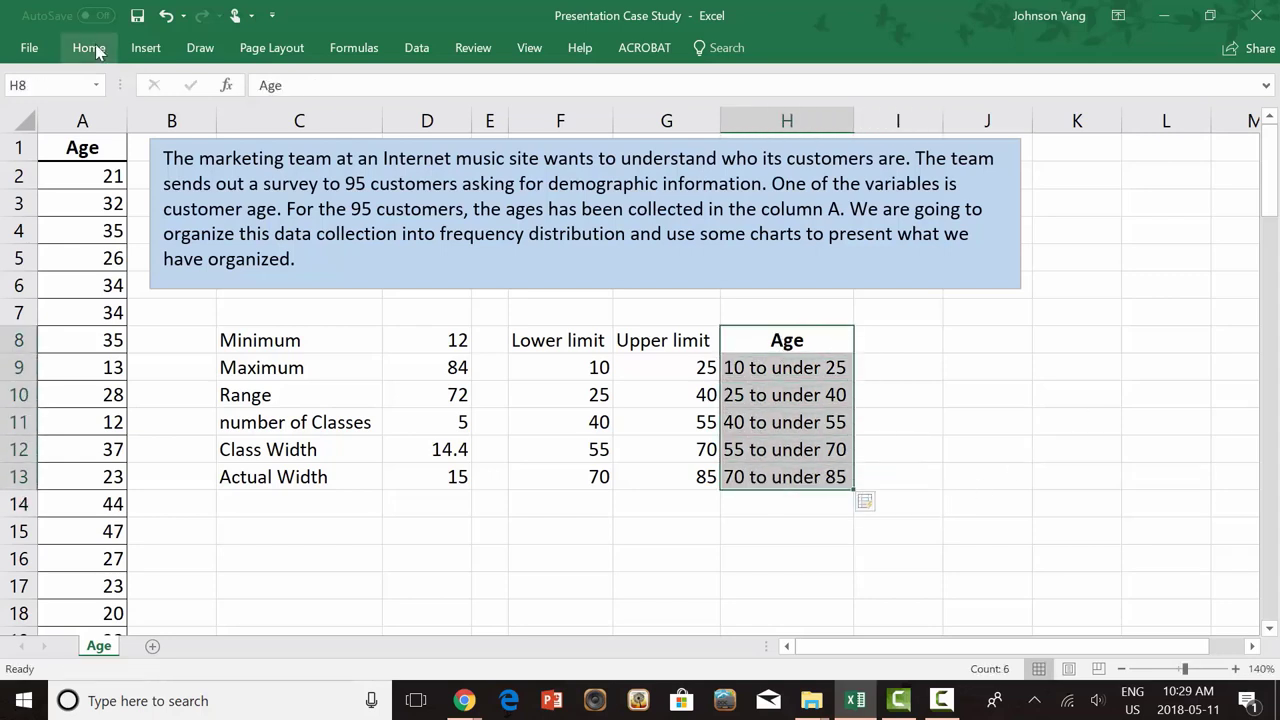
click(95, 50)
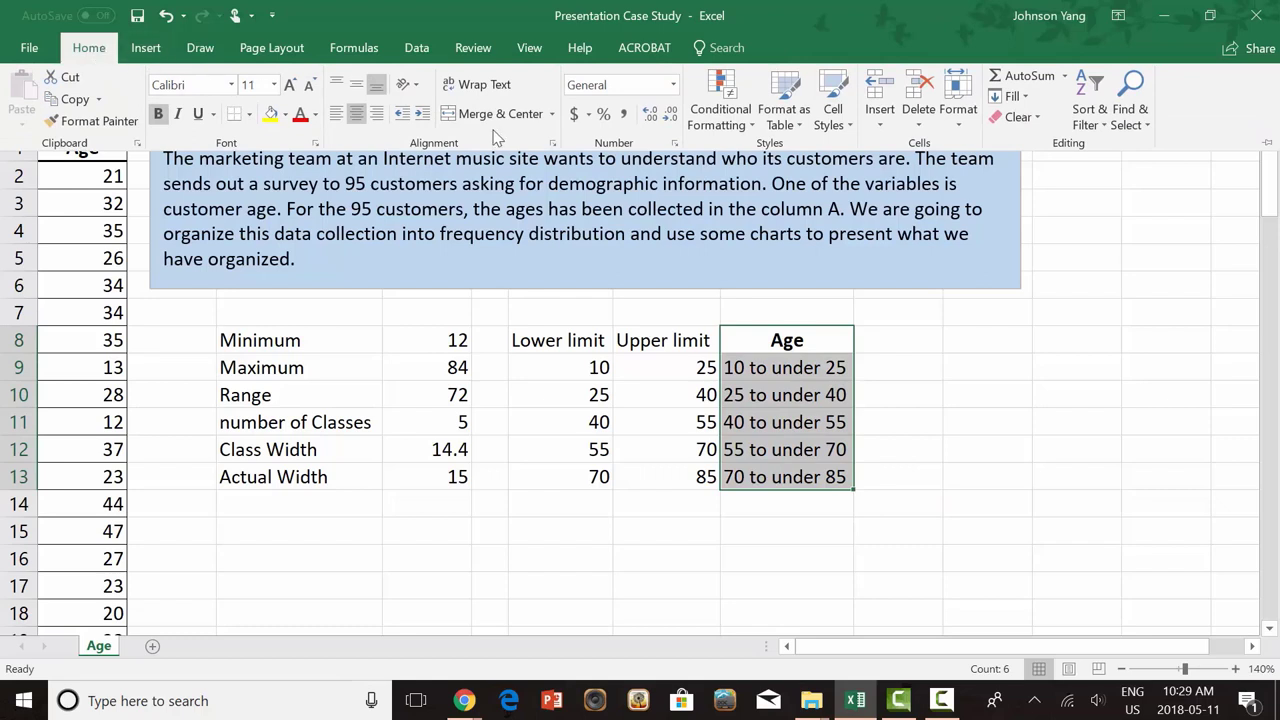
click(285, 114)
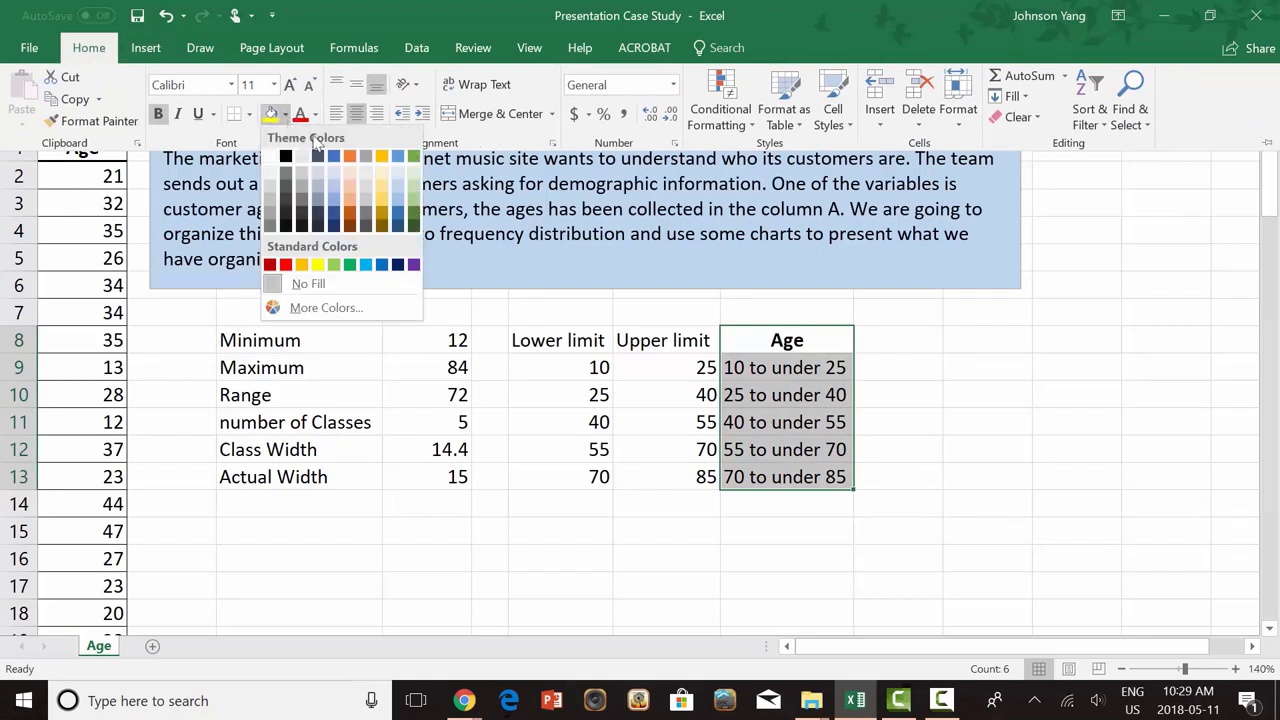
click(398, 172)
click(800, 558)
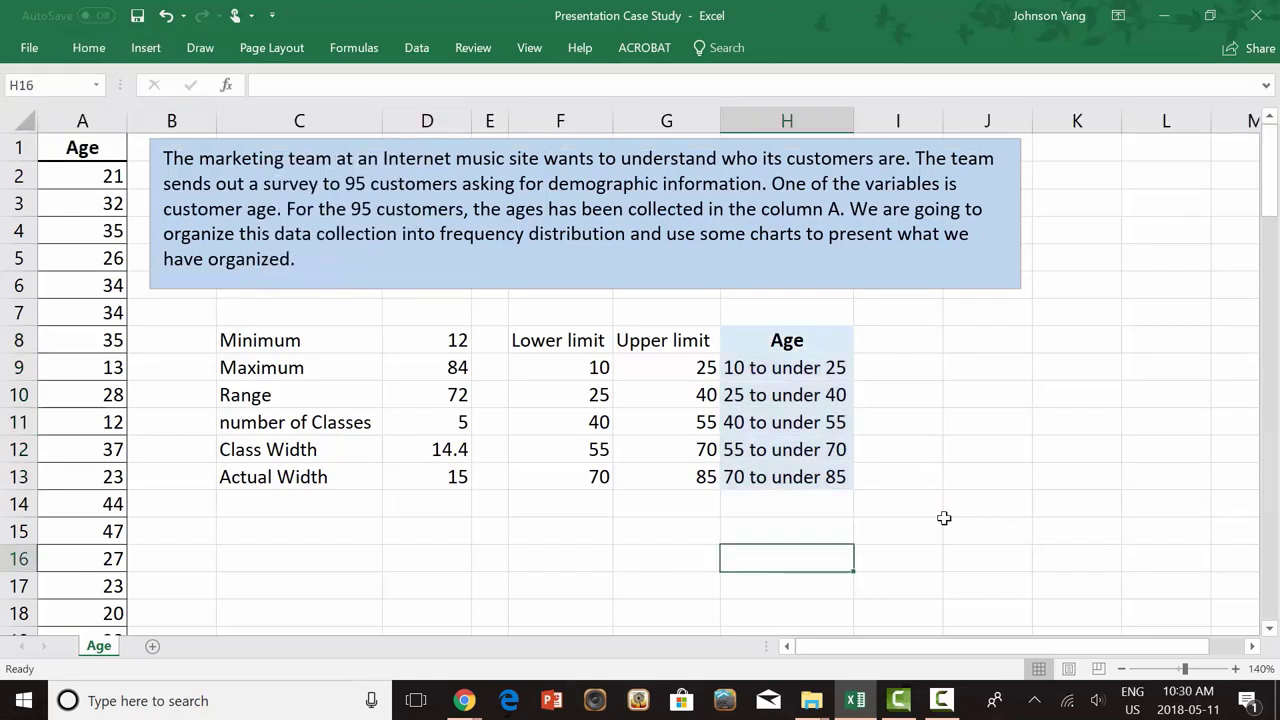
Add a bold "Frequency" header in I8, fitting column I's width, with I8:I13 shaded light blue to match the Age column
click(909, 341)
text(F)
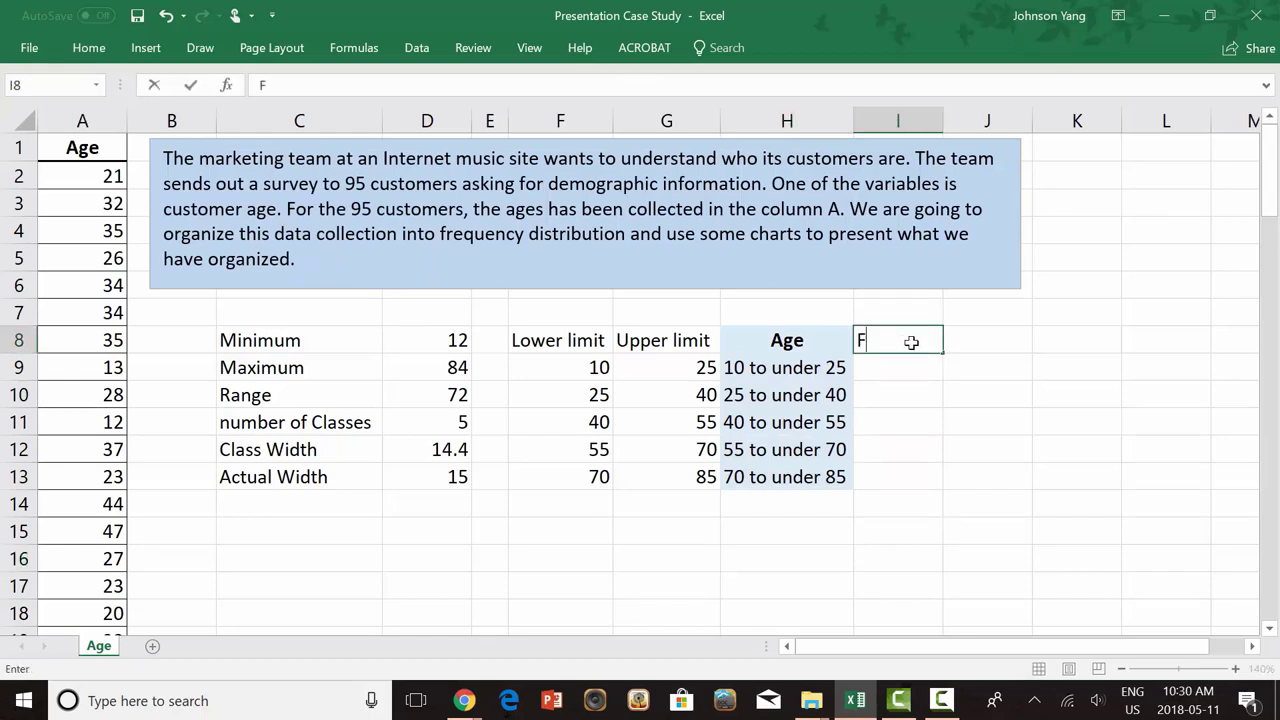
text(requency)
key(Return)
click(932, 328)
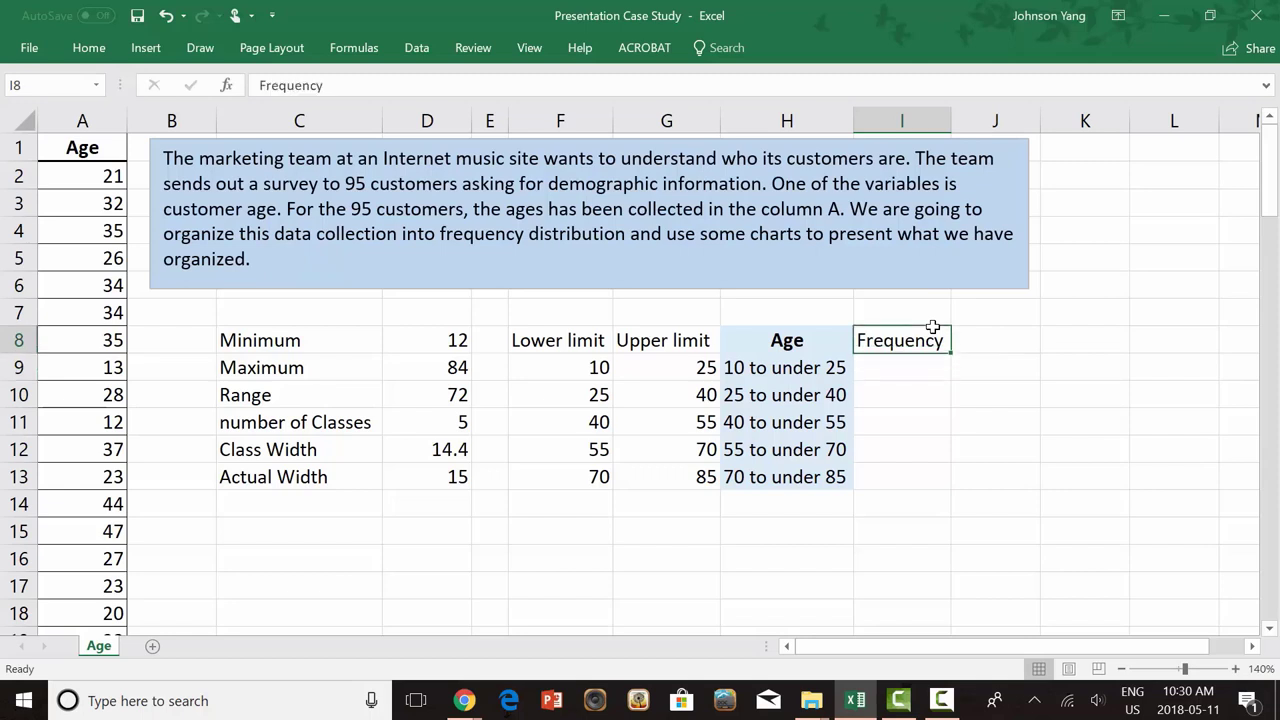
click(1090, 438)
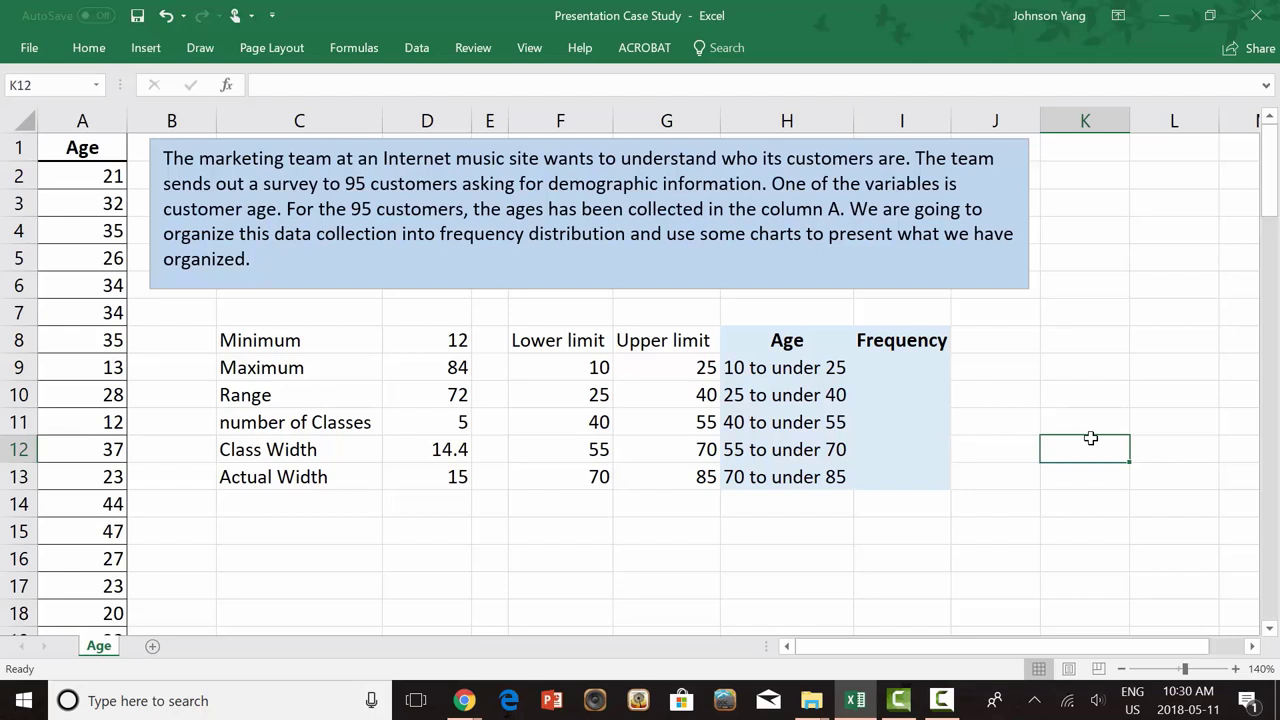
Start a COUNTIFS formula in I9 with the absolute range $A$2:$A$96 as its first criteria range
click(893, 370)
text(=)
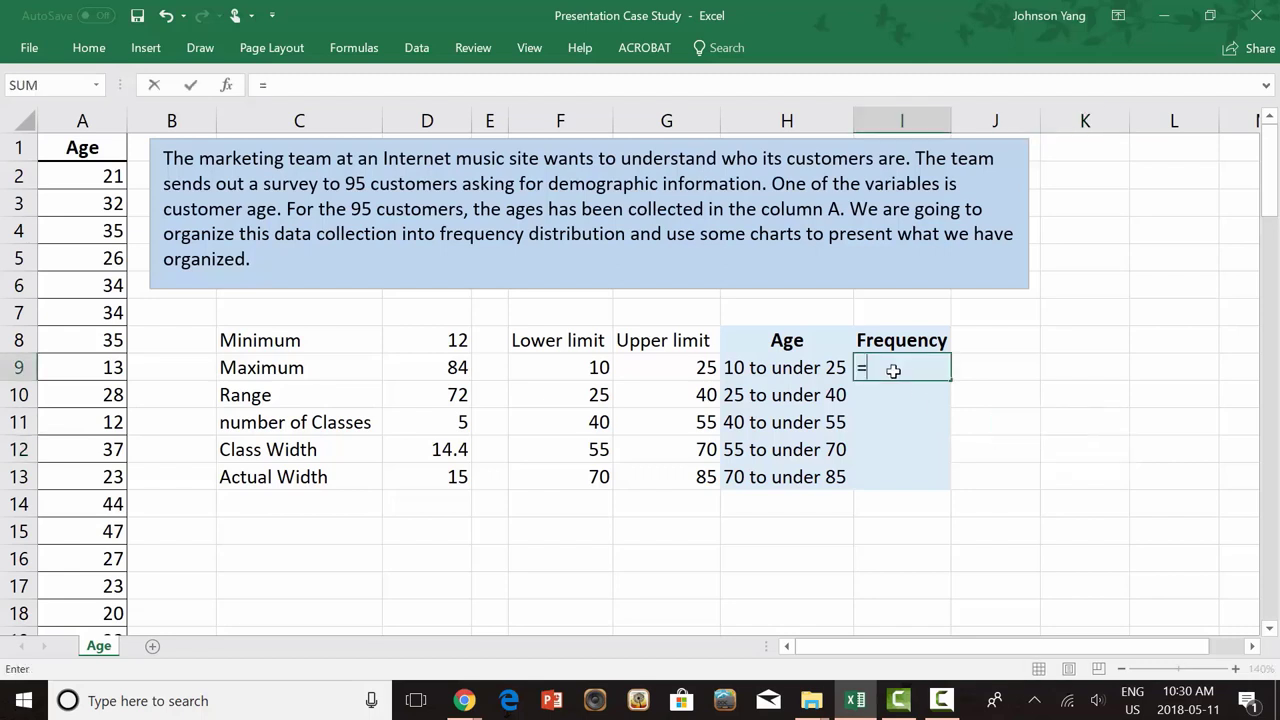
text(countif)
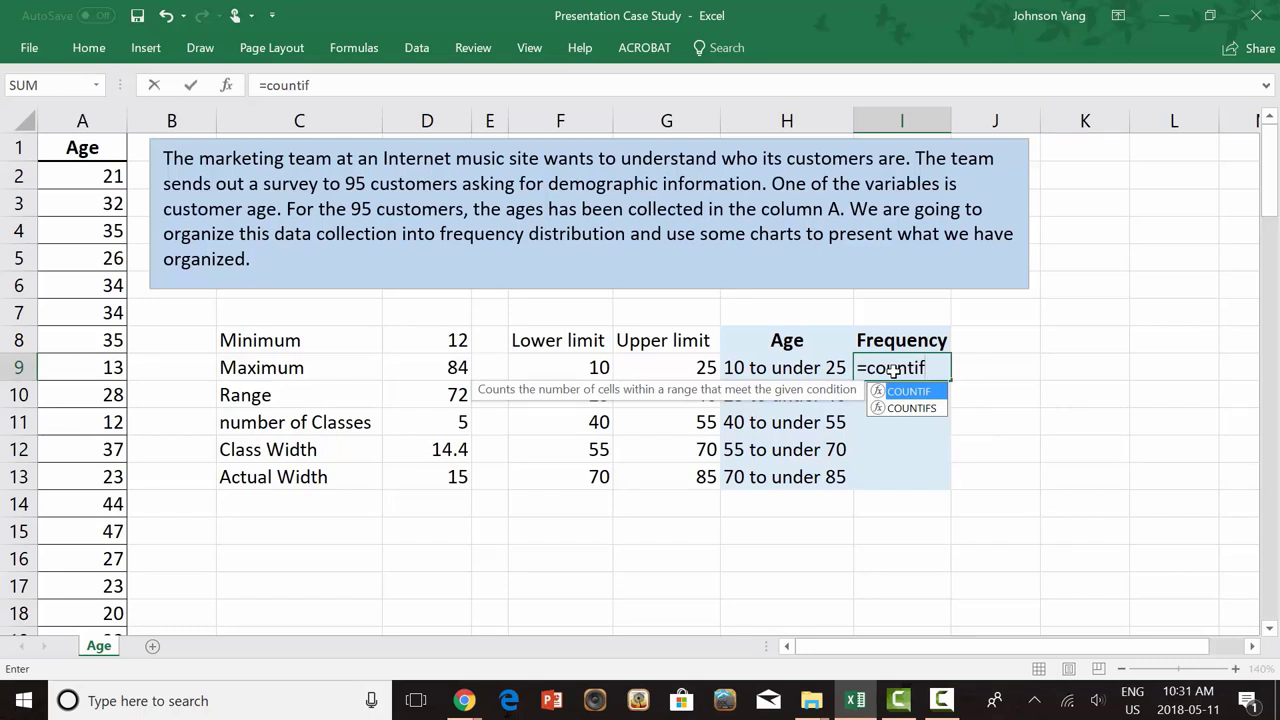
click(925, 410)
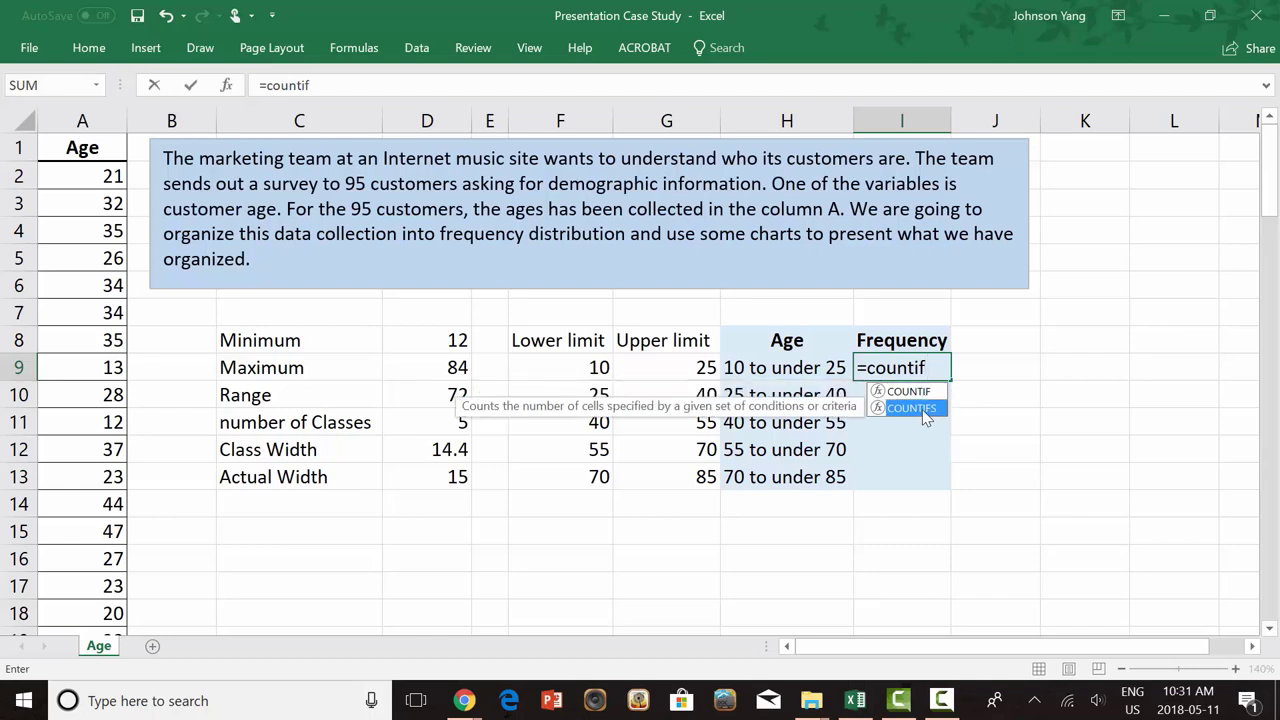
double_click(925, 410)
text(A2)
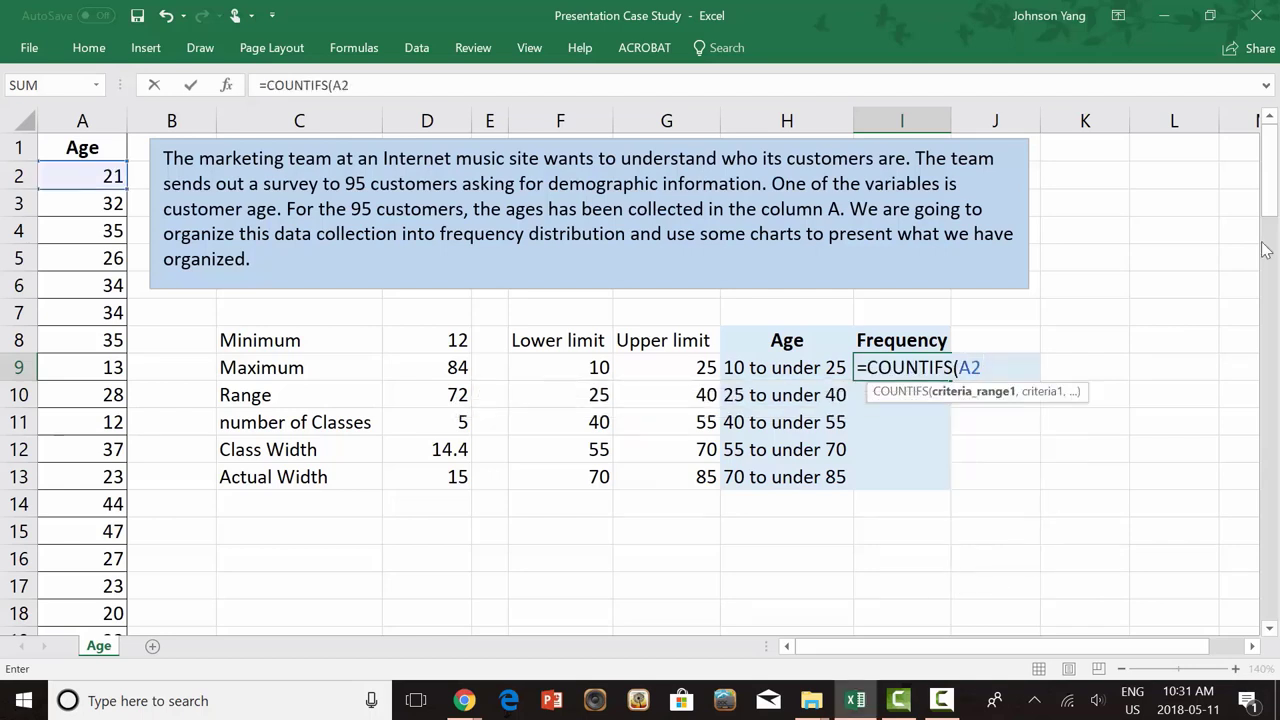
key(F4)
text(:)
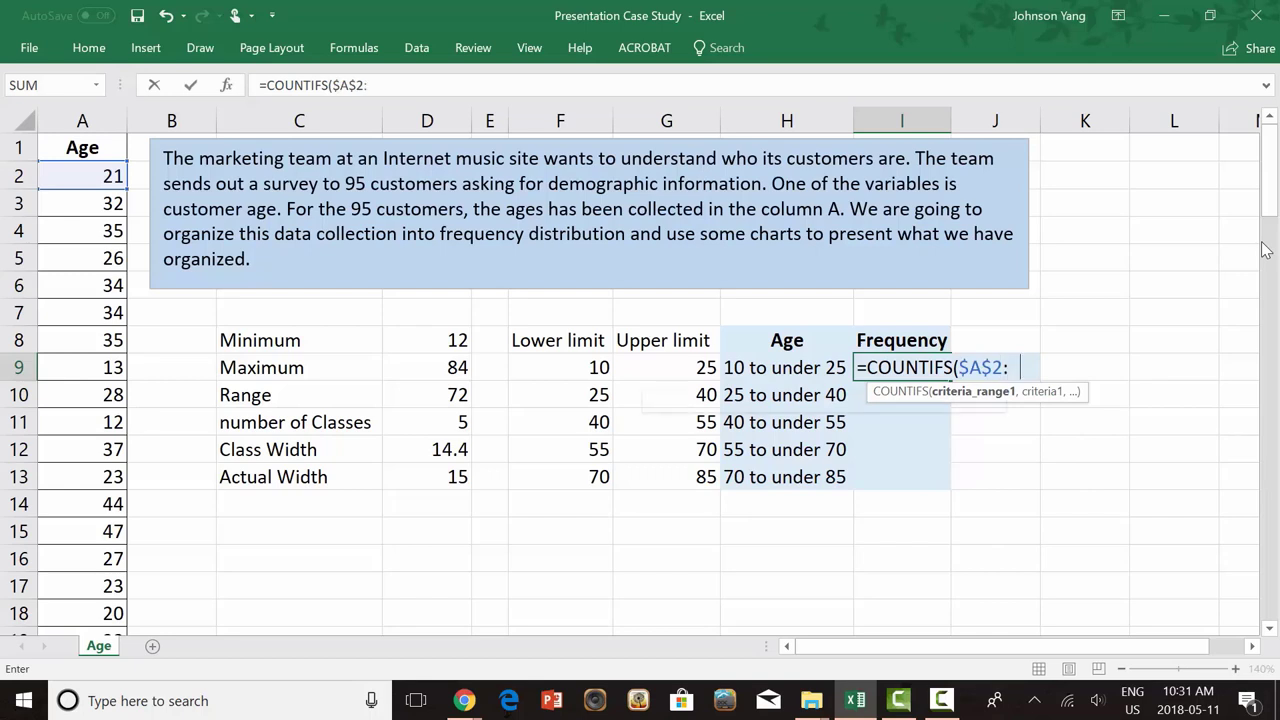
text(A96)
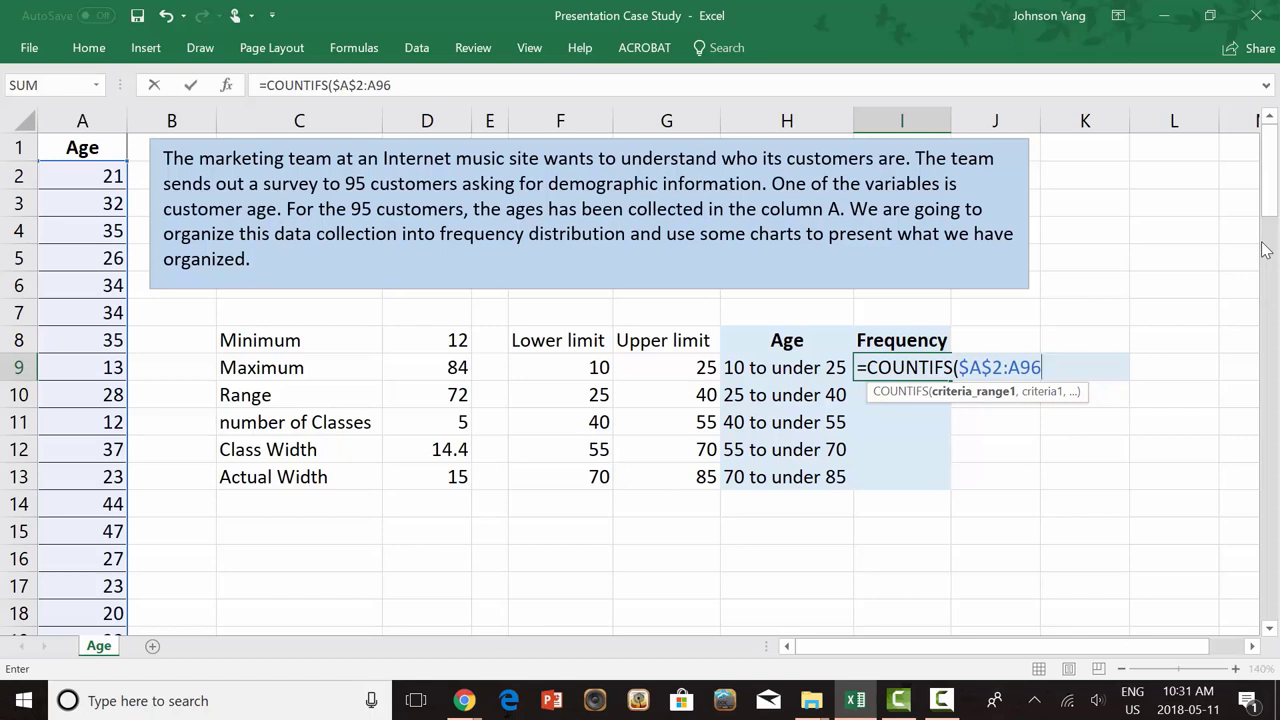
key(F4)
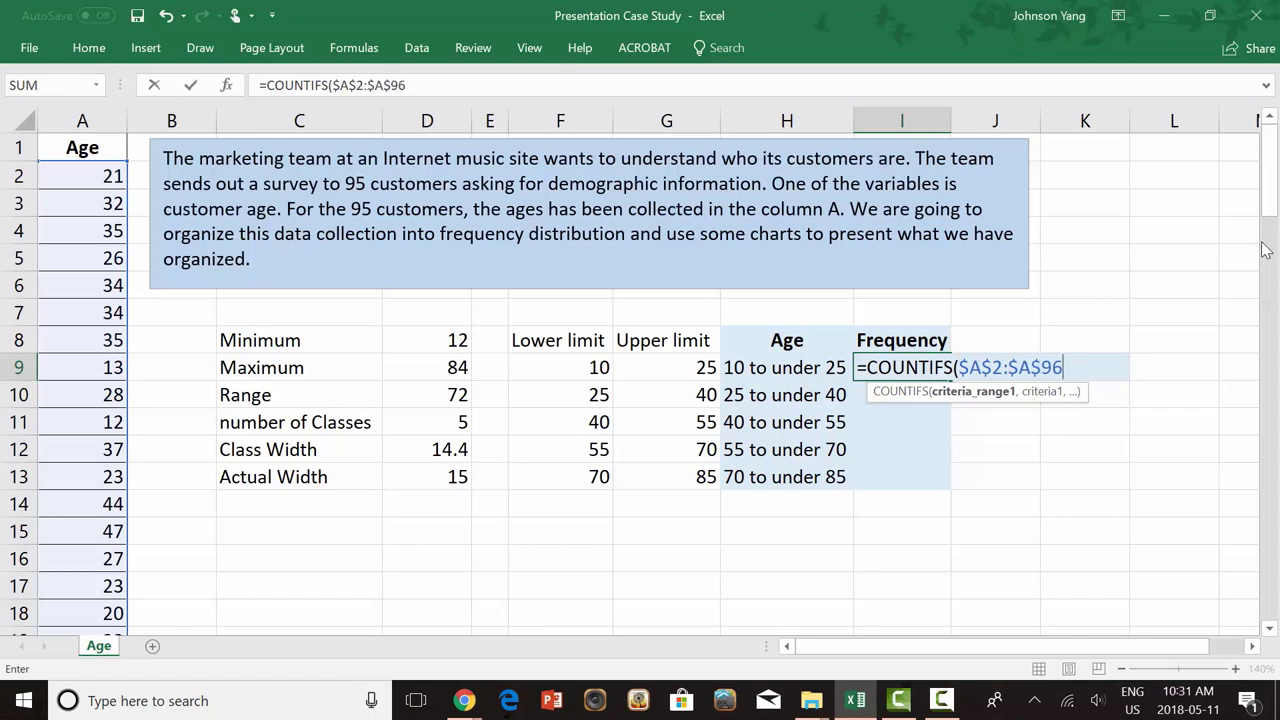
Complete the I9 formula with criterion ">="&F9, plus a second range $A$2:$A$96 with criterion "<"&G9
text(,)
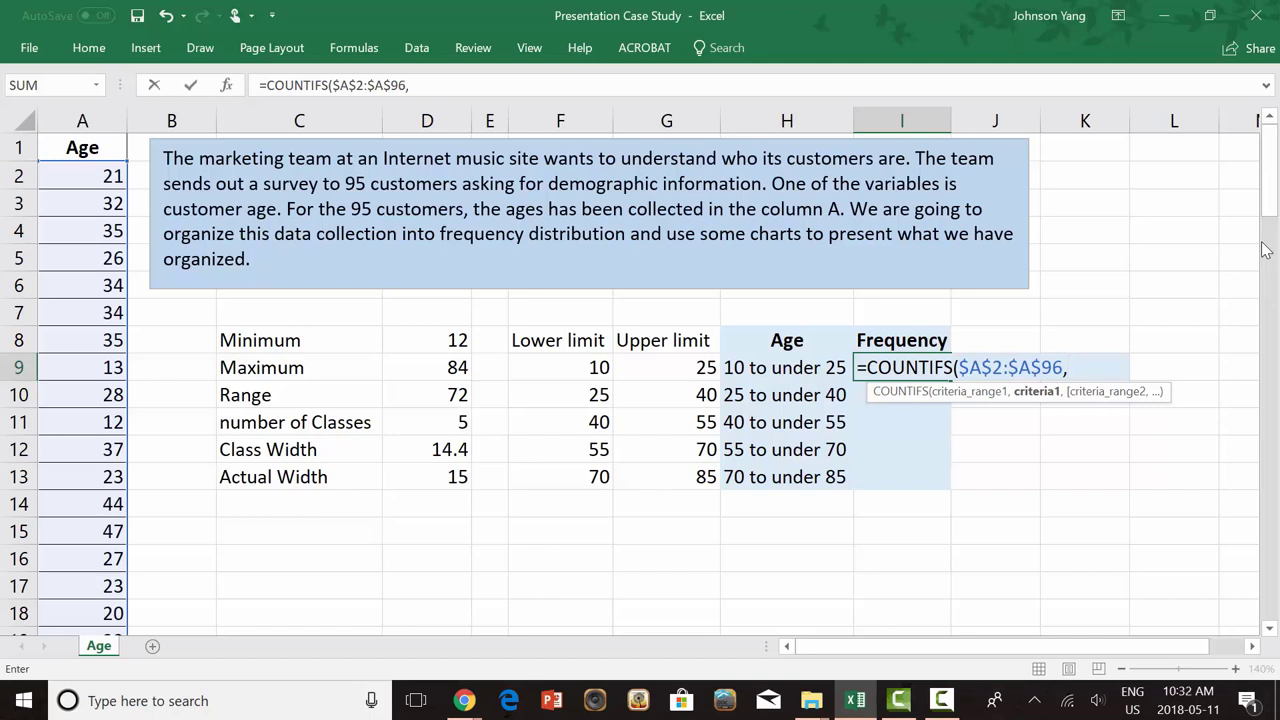
text(">="&)
click(570, 371)
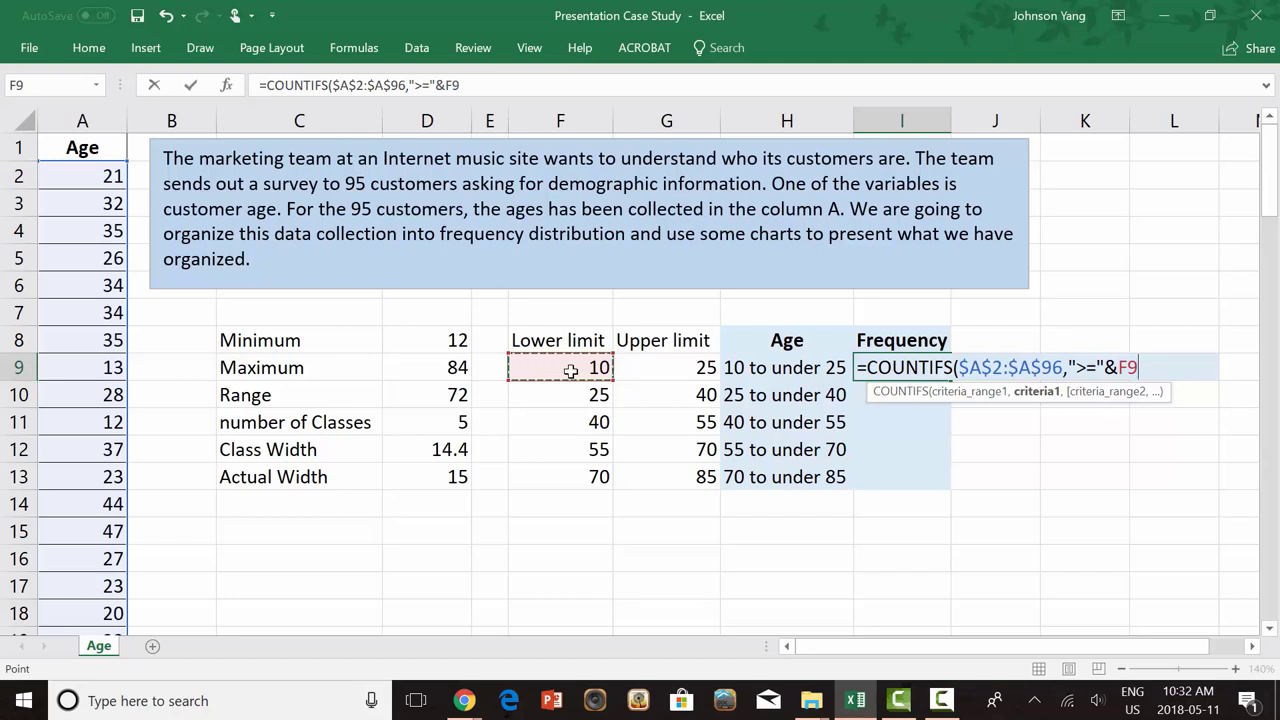
text(,$A$2:$A$96)
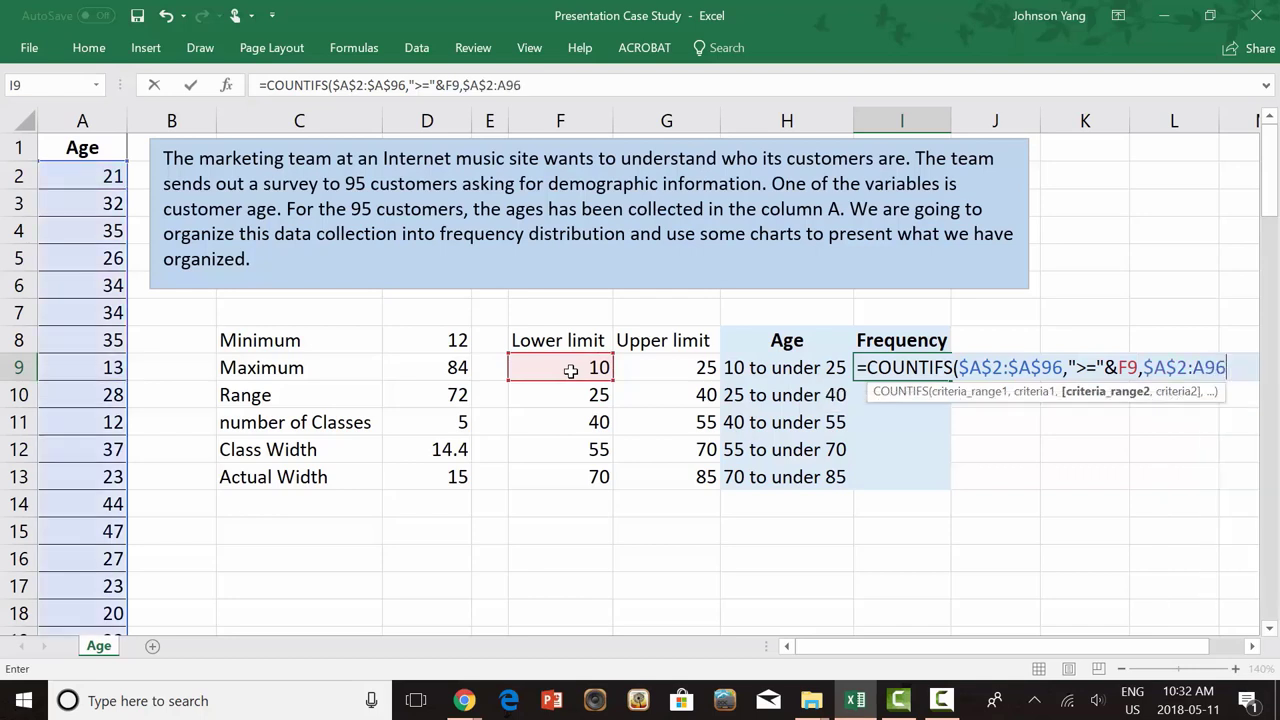
key(F4)
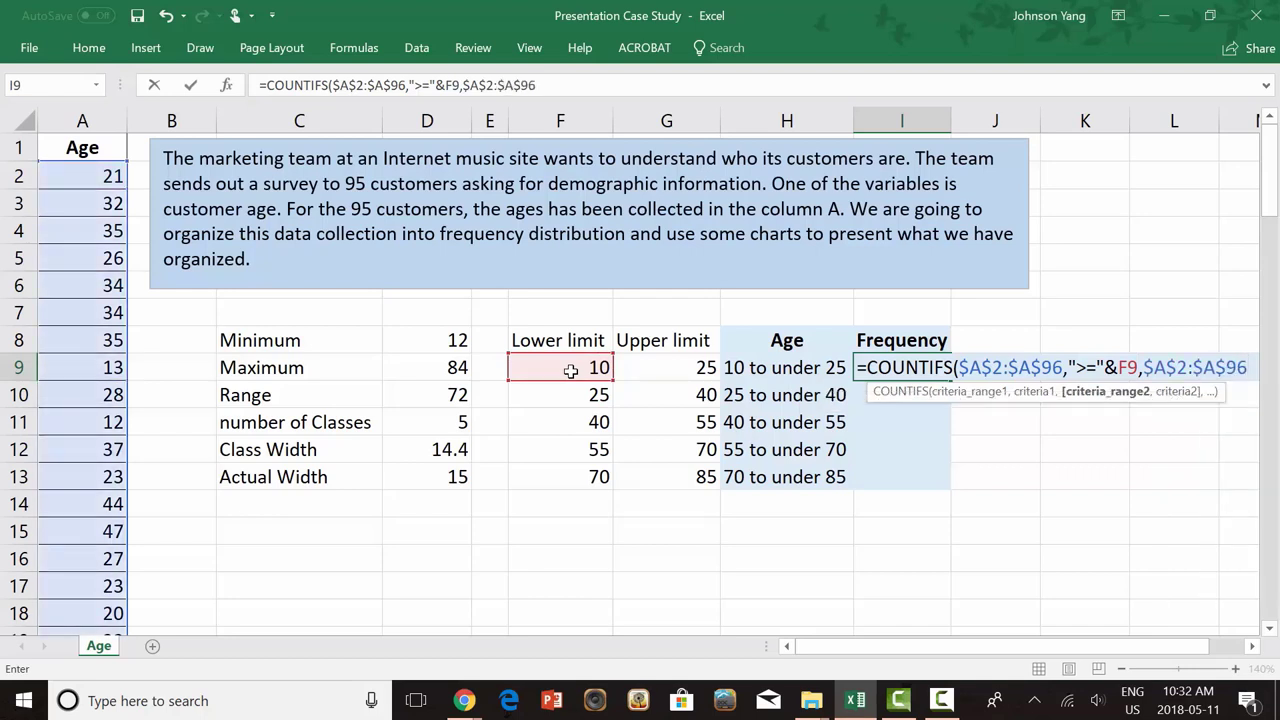
text(,")
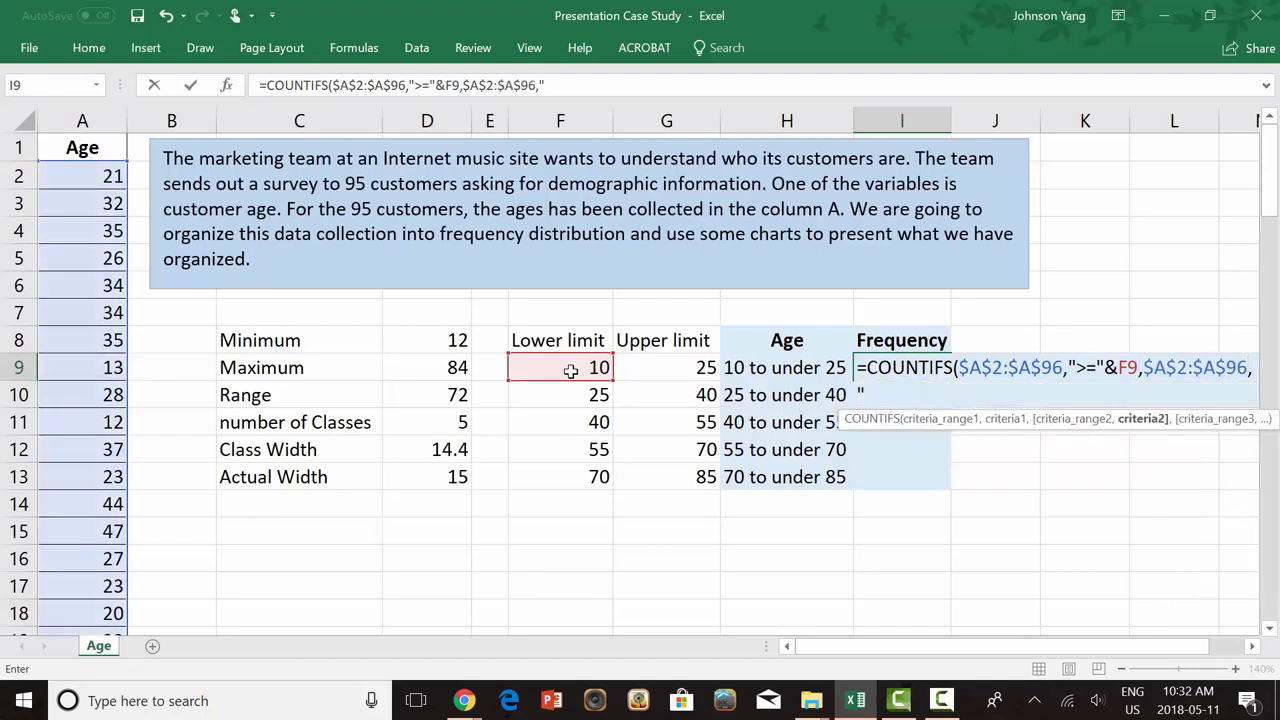
text(<"&)
click(682, 368)
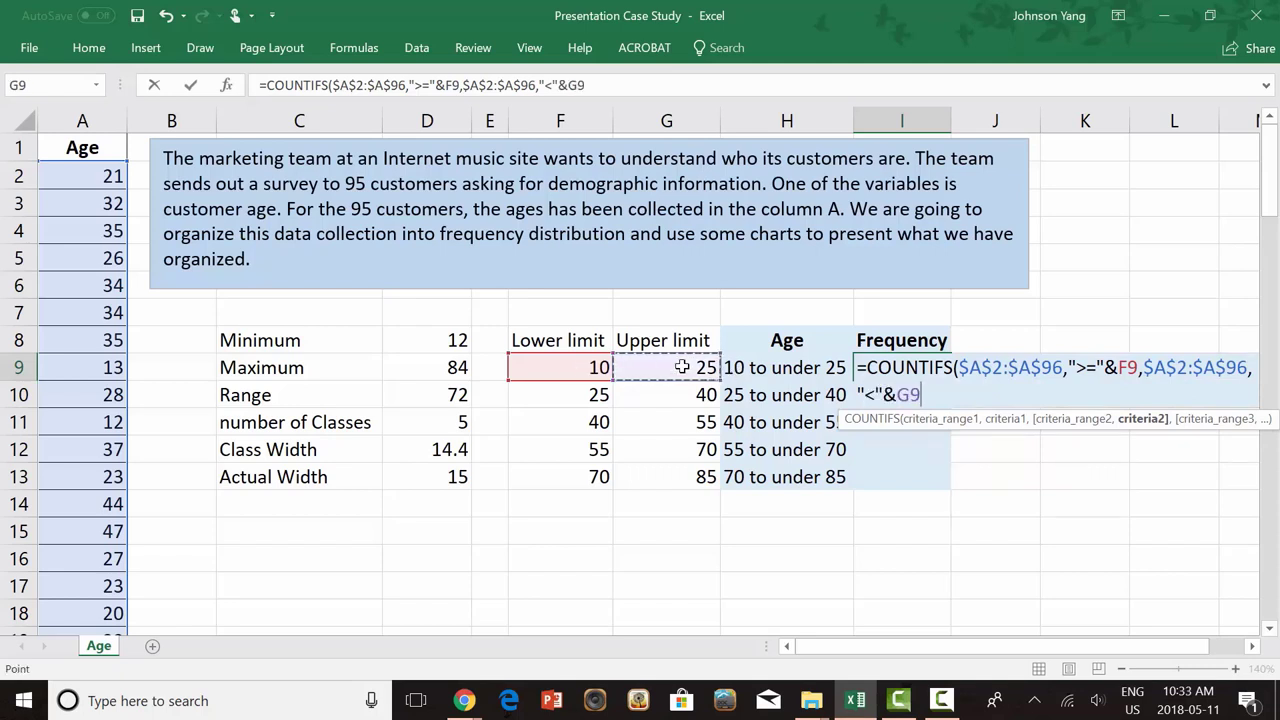
text())
key(Return)
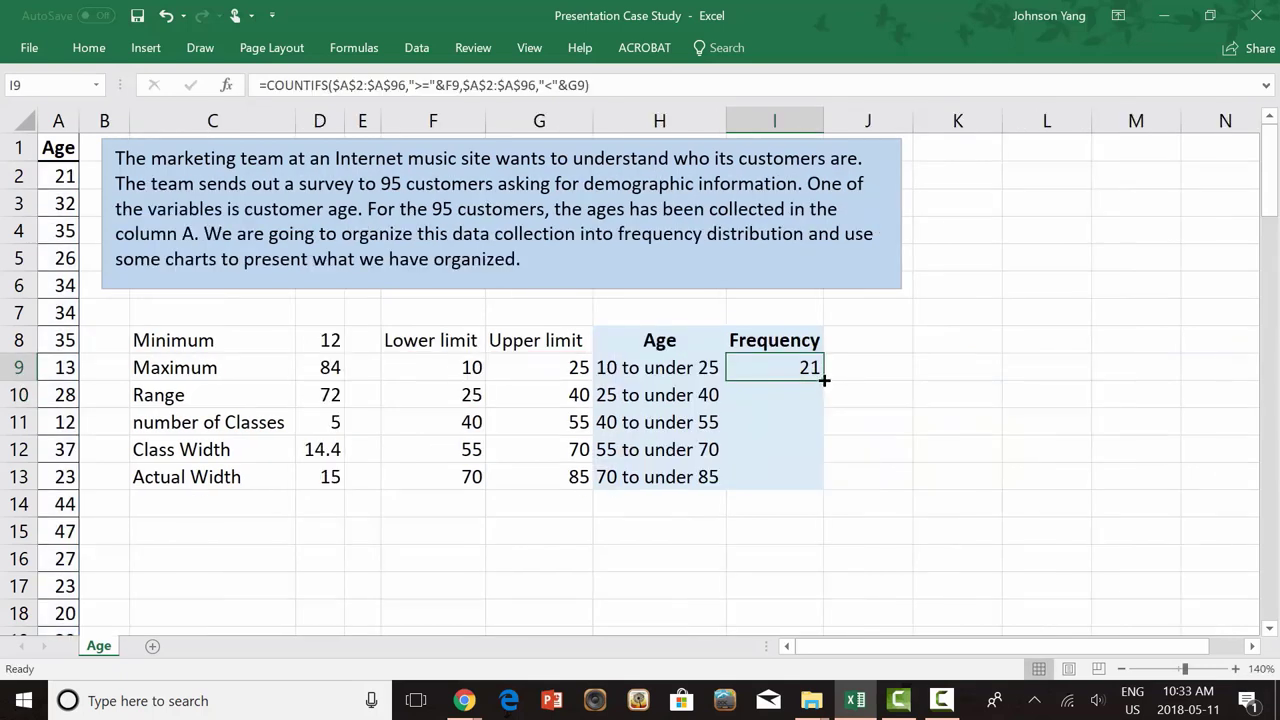
Fill the COUNTIFS formula from I9 down to I13 and total the frequencies with AutoSum in I14
drag(824, 380, 829, 483)
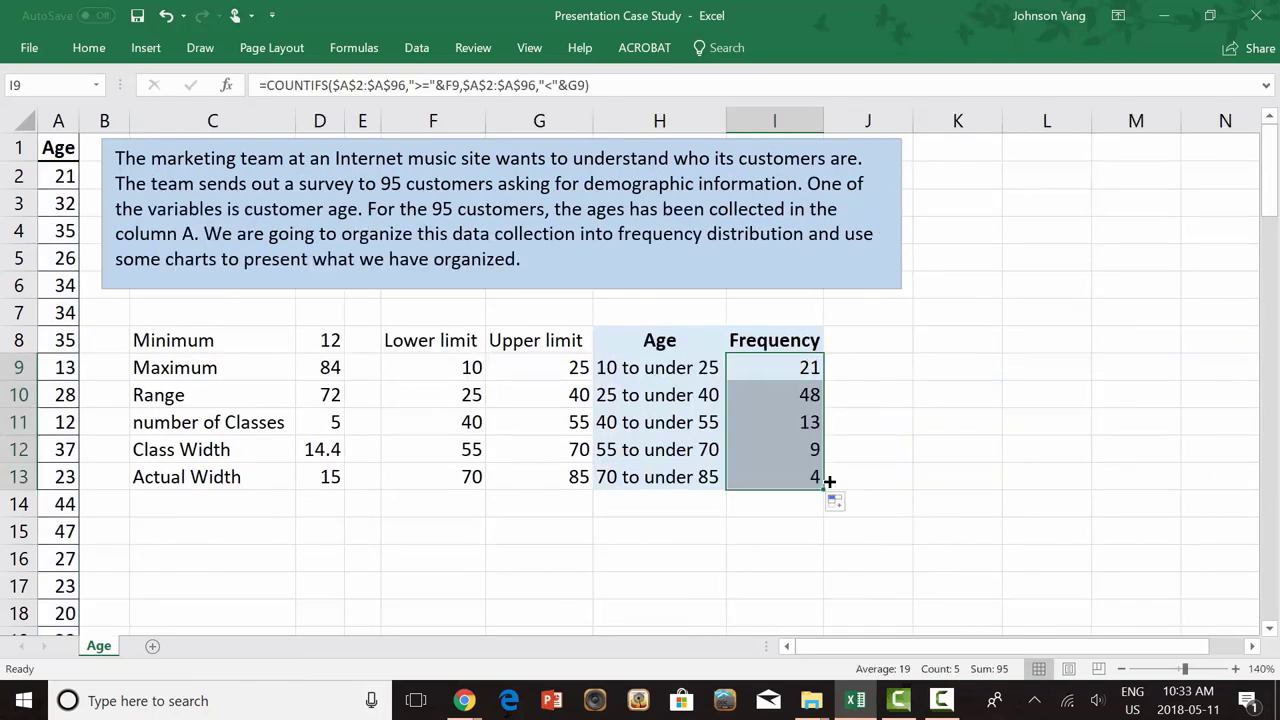
click(89, 49)
click(1028, 78)
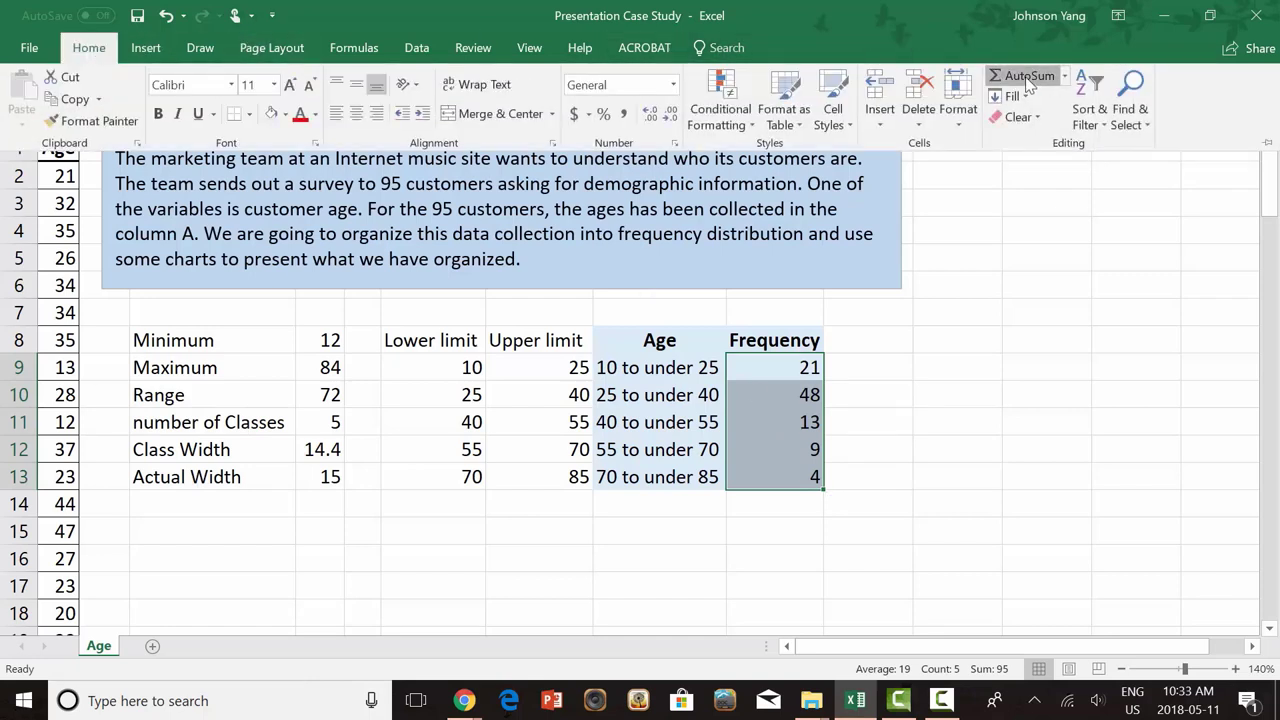
click(1020, 567)
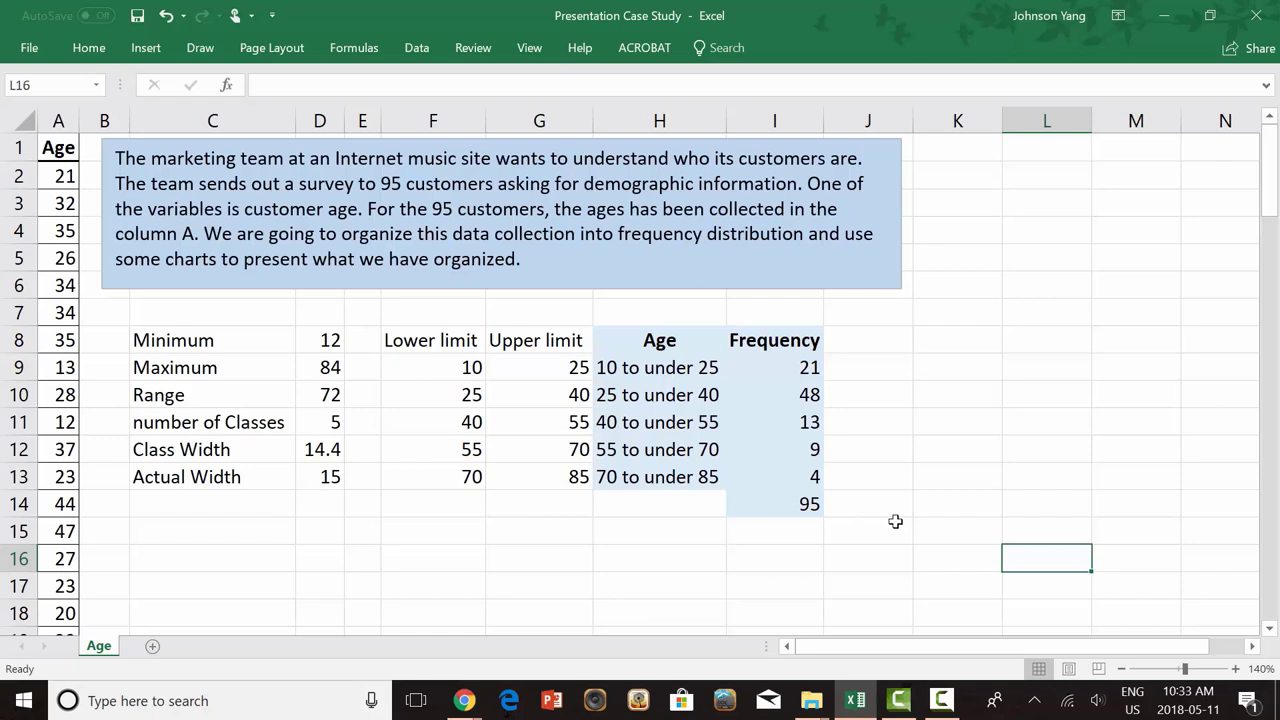
Enter the header "Relative Frequency" in J8, broken over two lines within the cell
click(887, 343)
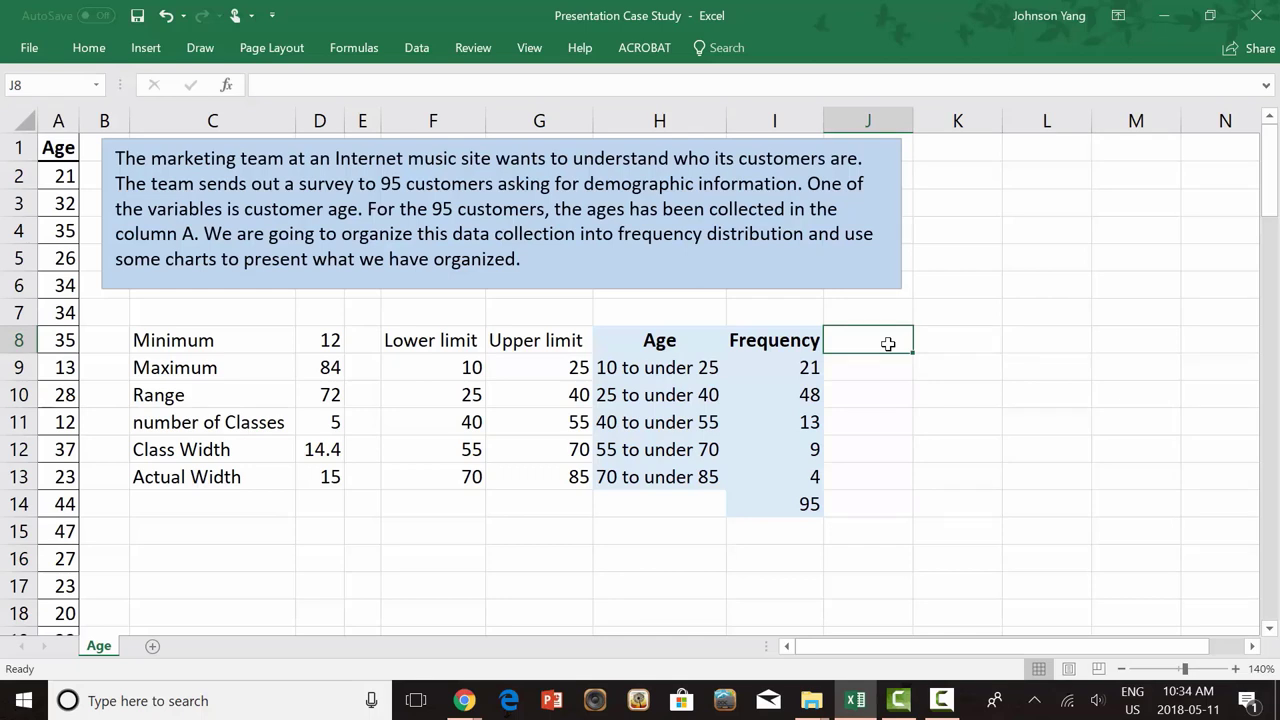
text(Relative)
key(alt+Return)
text(Frequency)
key(Return)
Calculate the first class's relative frequency in J9 with the formula =I9/$I$14
scroll(1272, 220, down, 2)
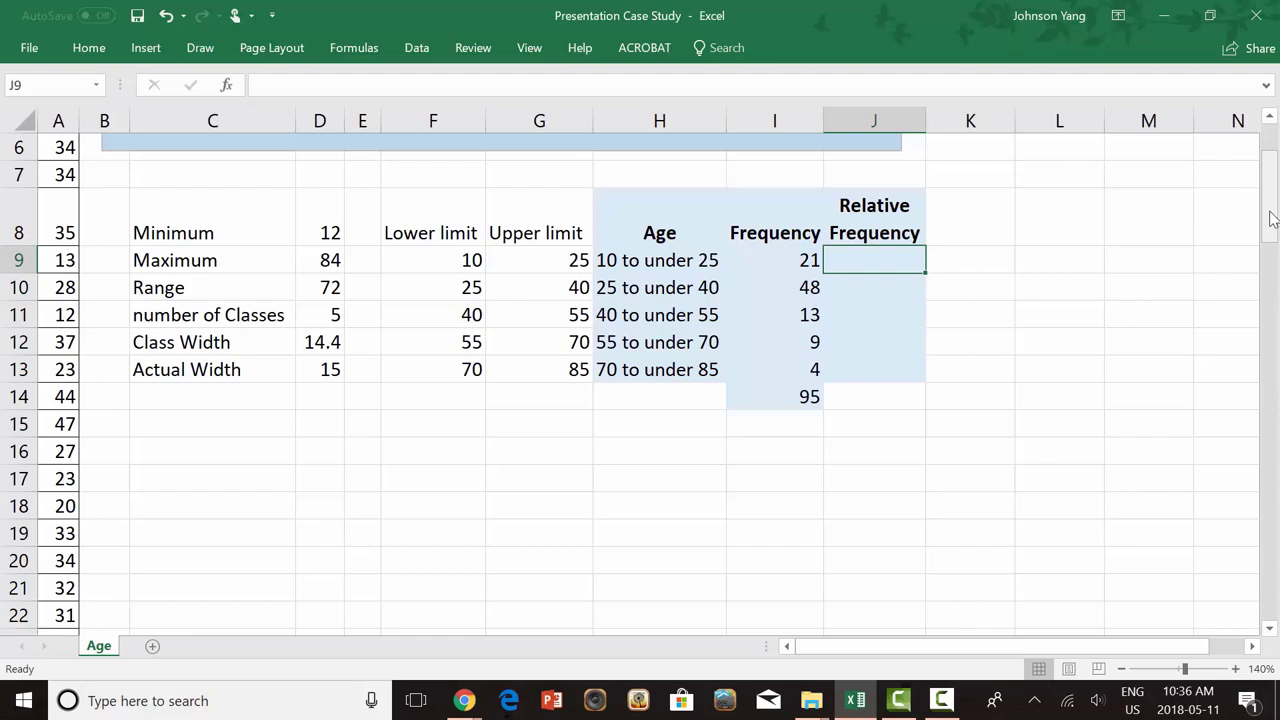
text(=)
click(790, 260)
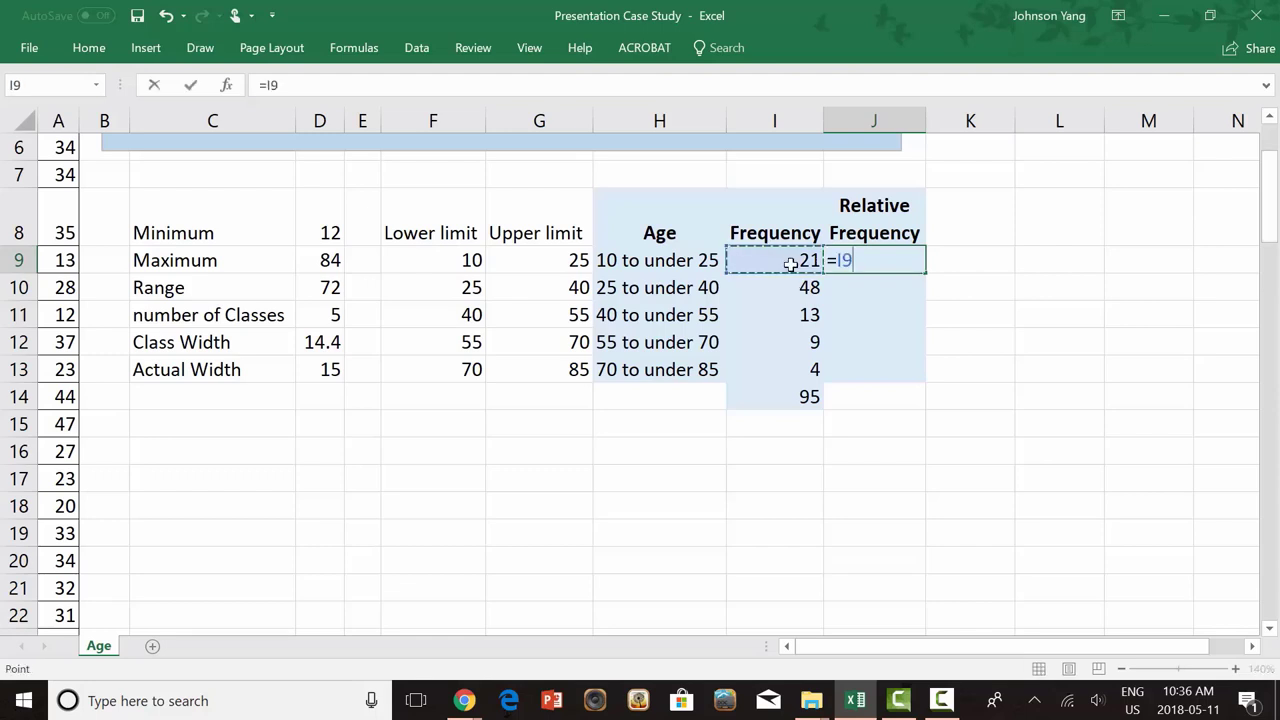
text(/)
click(800, 401)
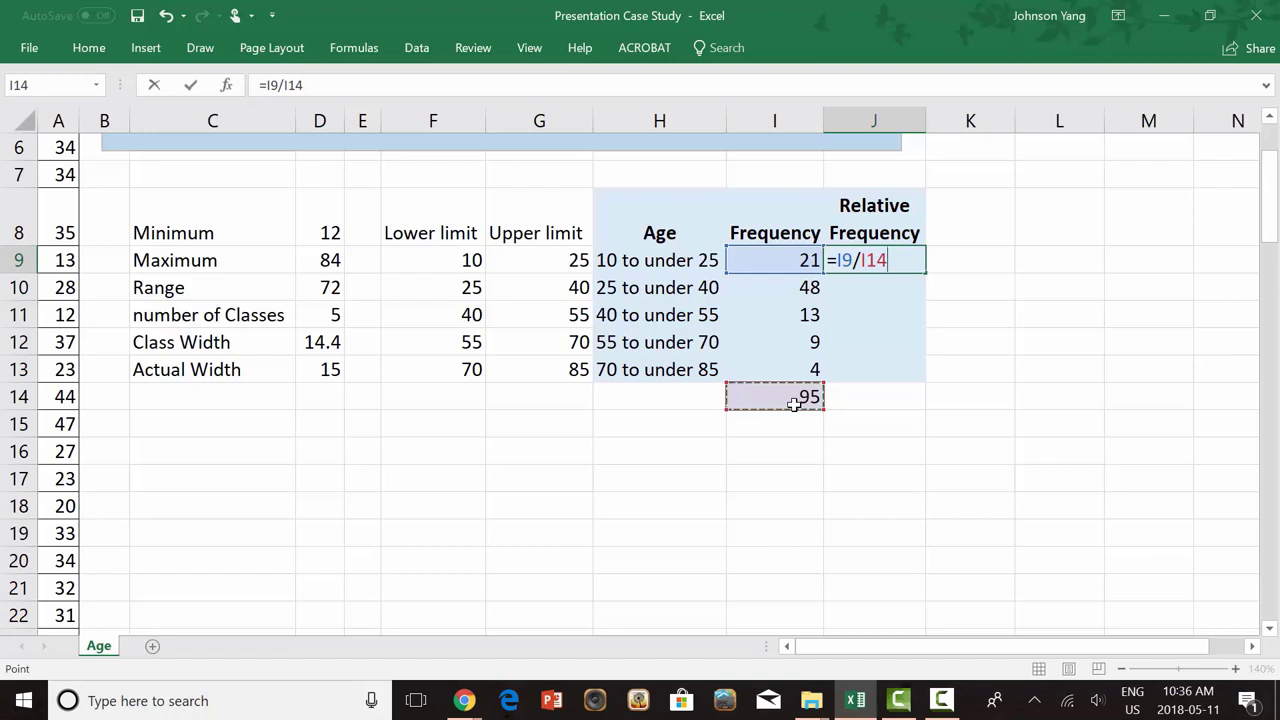
key(F4)
key(ctrl+Return)
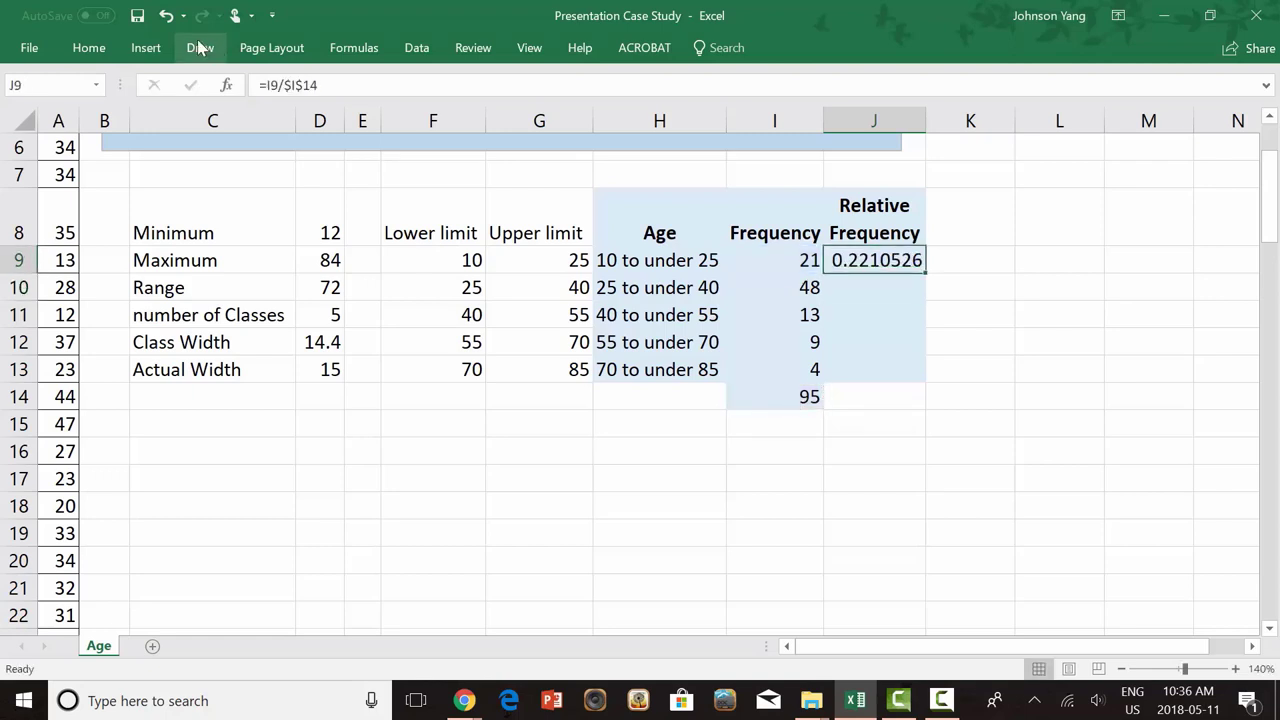
Format J9 as a percentage with two decimal places and fill it down to J13
click(88, 48)
click(603, 113)
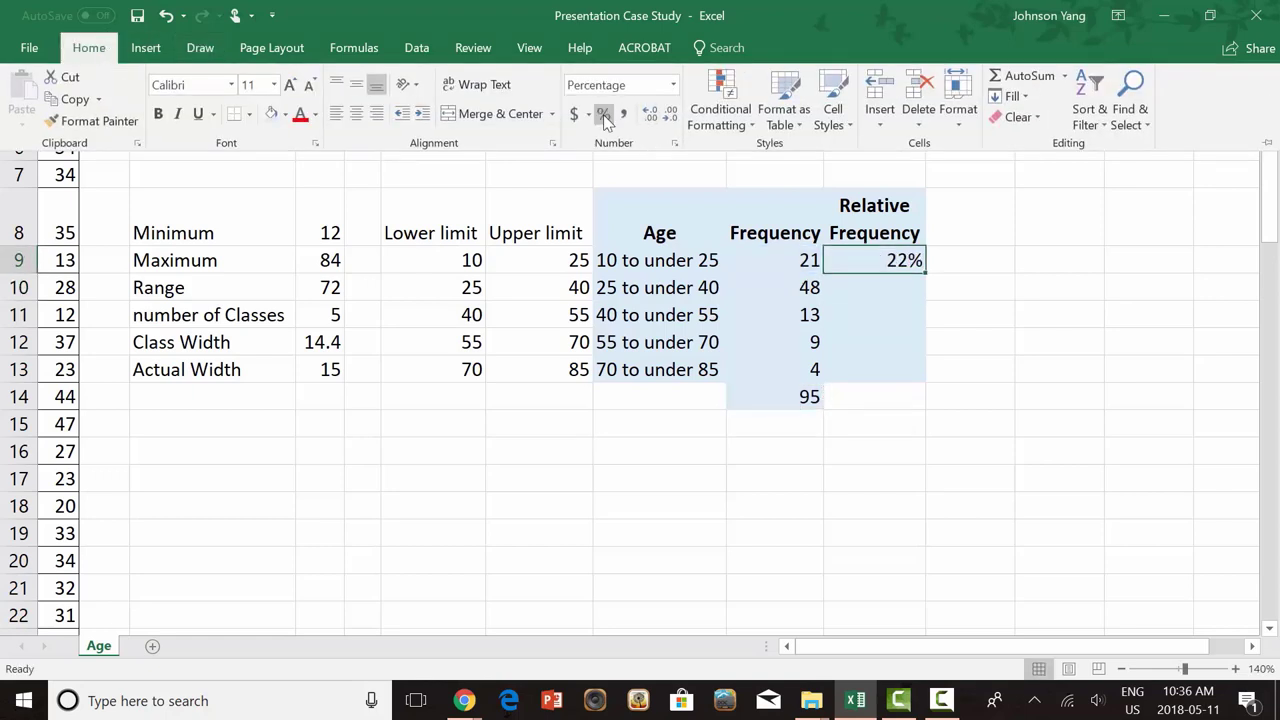
click(650, 116)
click(650, 116)
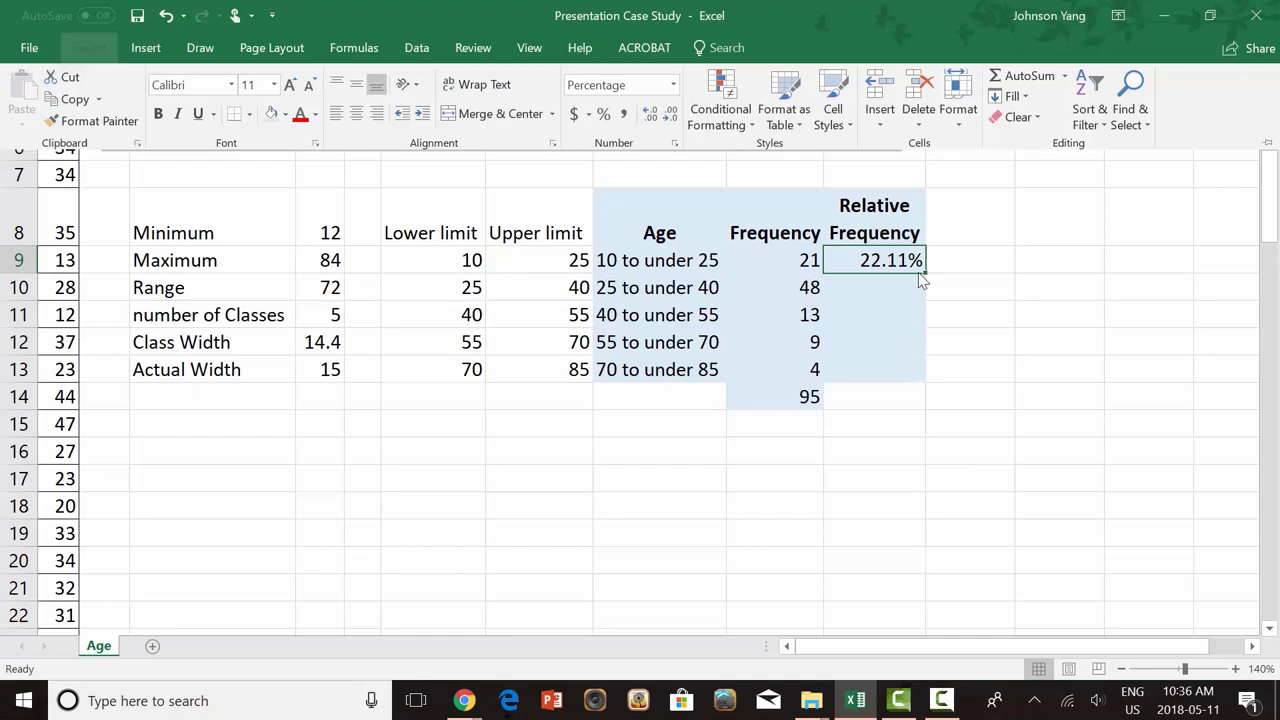
drag(926, 271, 929, 378)
Copy the SUM formula from I14 across to J14 to total the relative frequencies
click(812, 398)
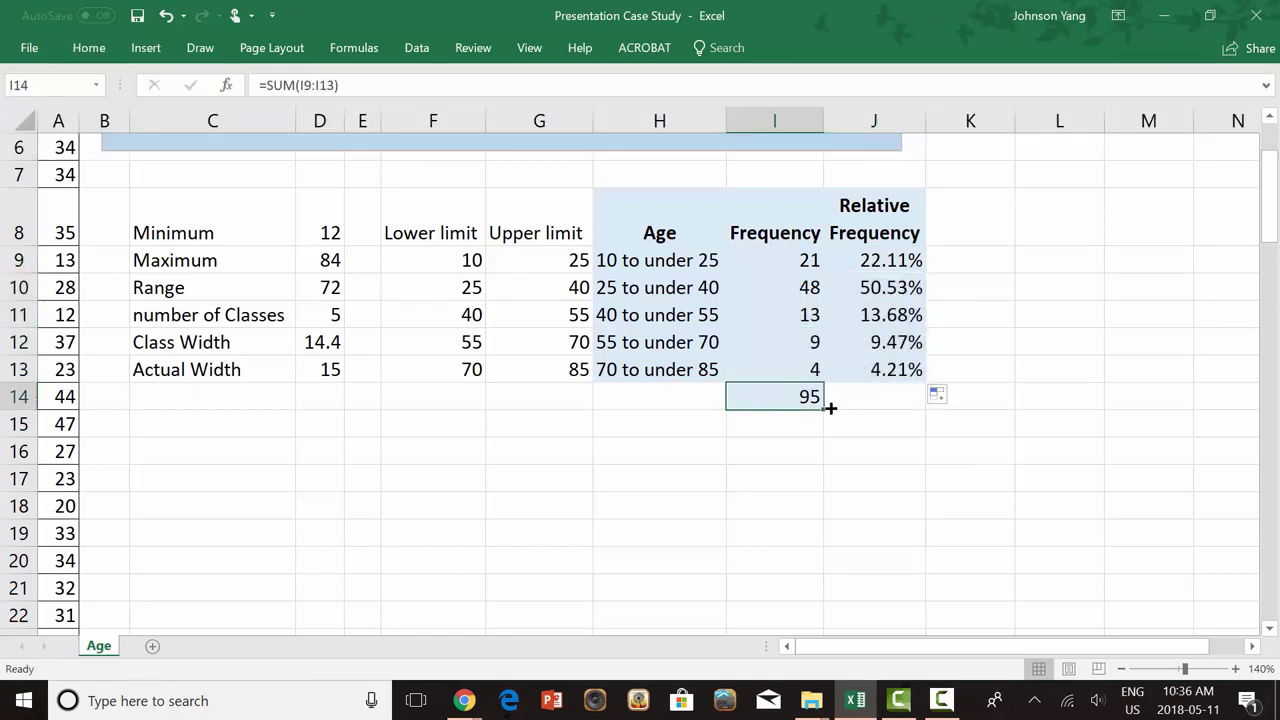
drag(829, 408, 923, 414)
click(875, 370)
Widen column K and enter the header "Cumulative Frequency" in K8
click(970, 225)
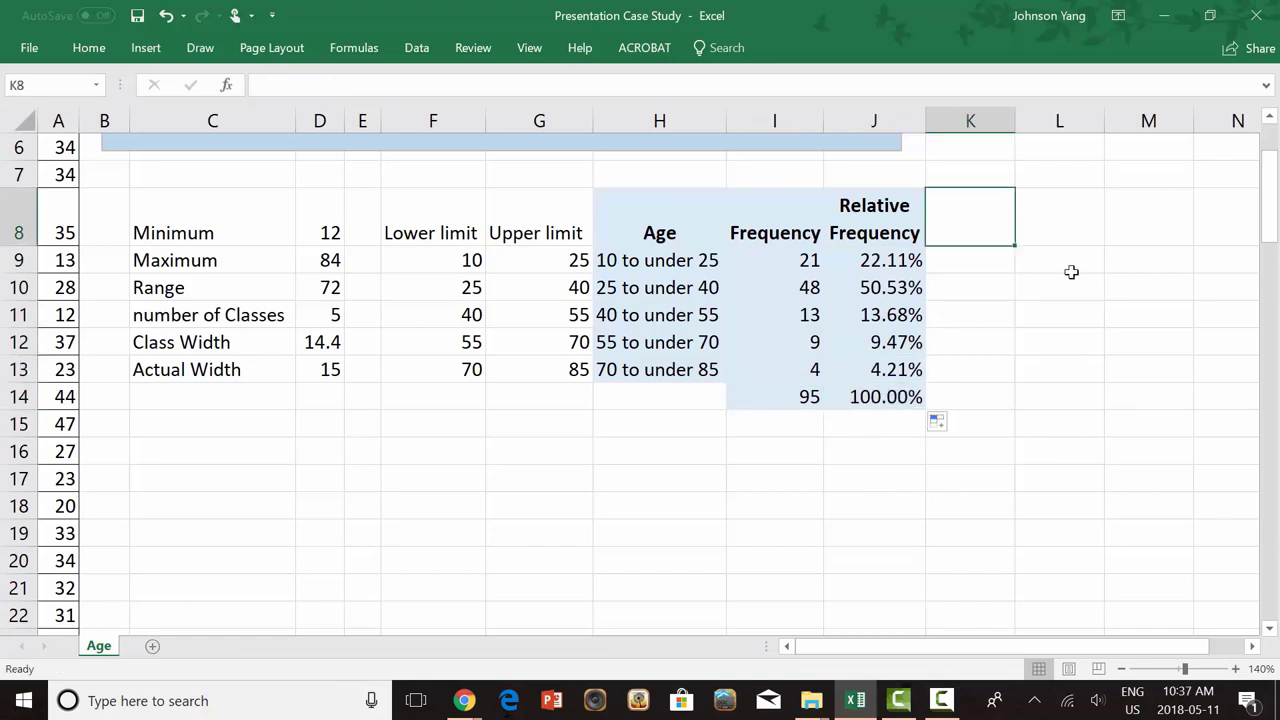
drag(1015, 110, 1050, 111)
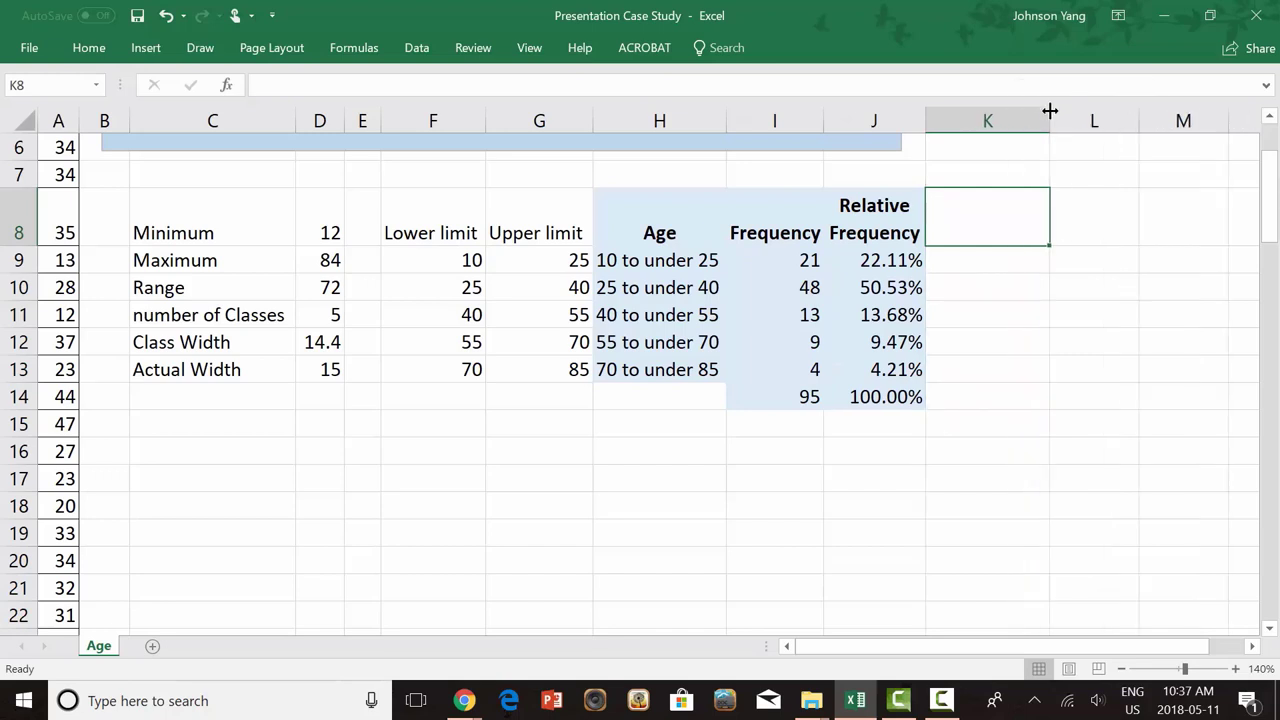
text(Cumulative Frequency)
Set the first cumulative frequency in K9 equal to the first class frequency with =I9
click(989, 262)
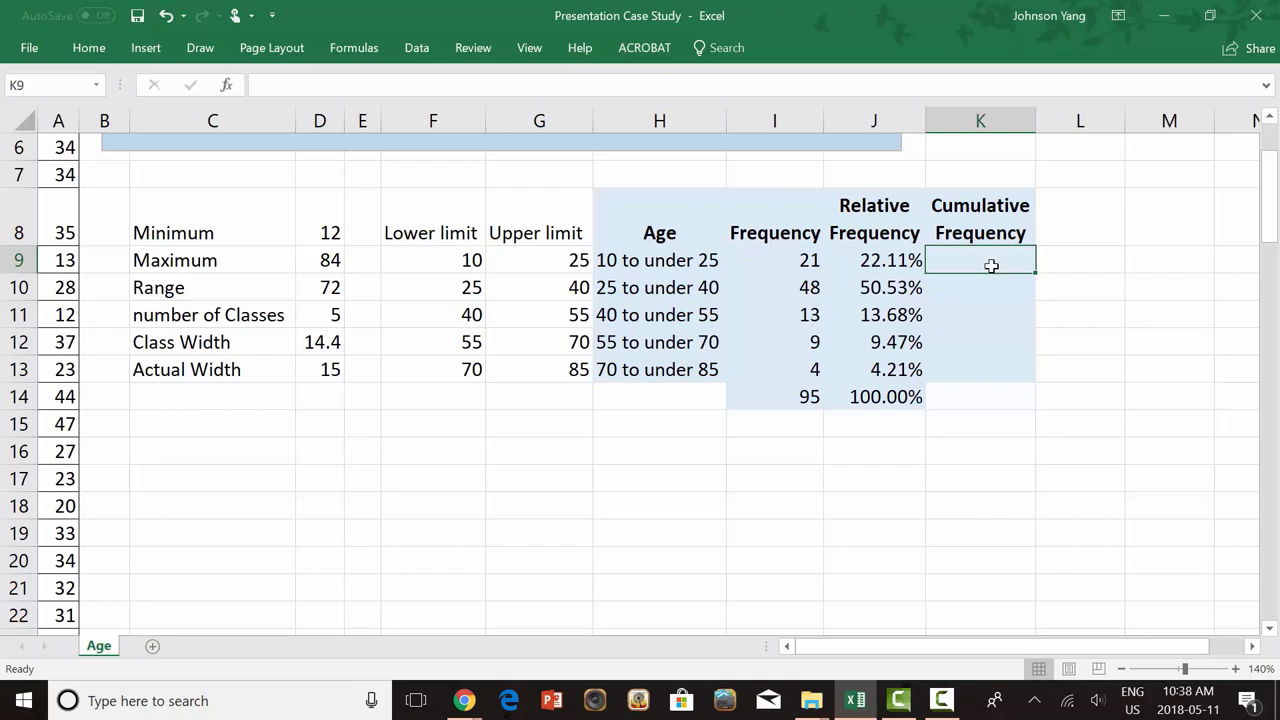
text(=)
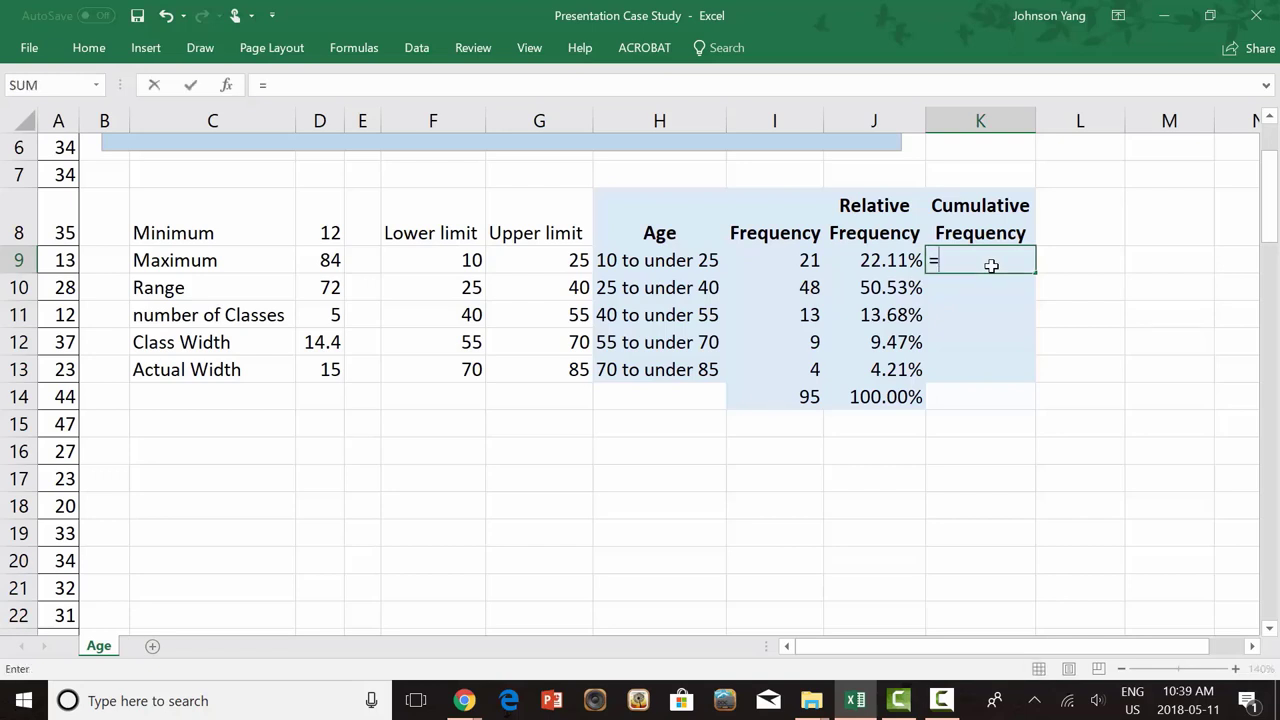
click(793, 259)
key(Return)
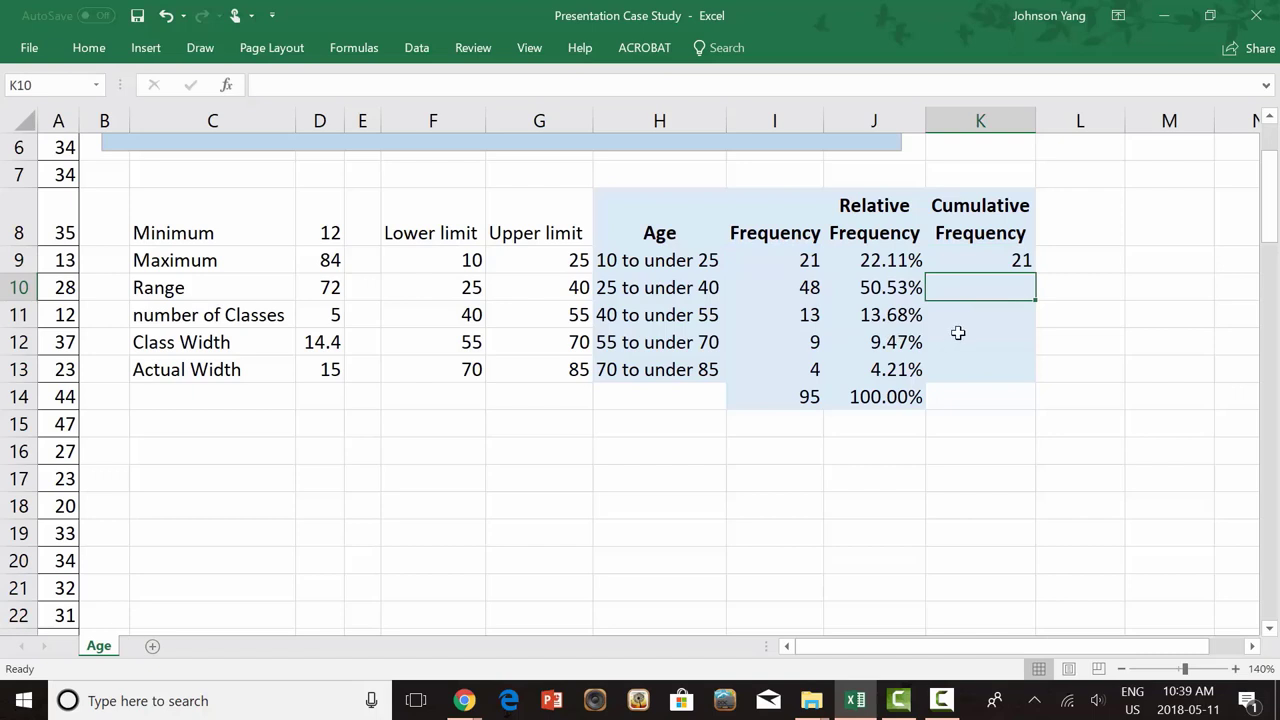
Enter the running-total formula =K9+I10 in K10 and fill it down to K13
text(=)
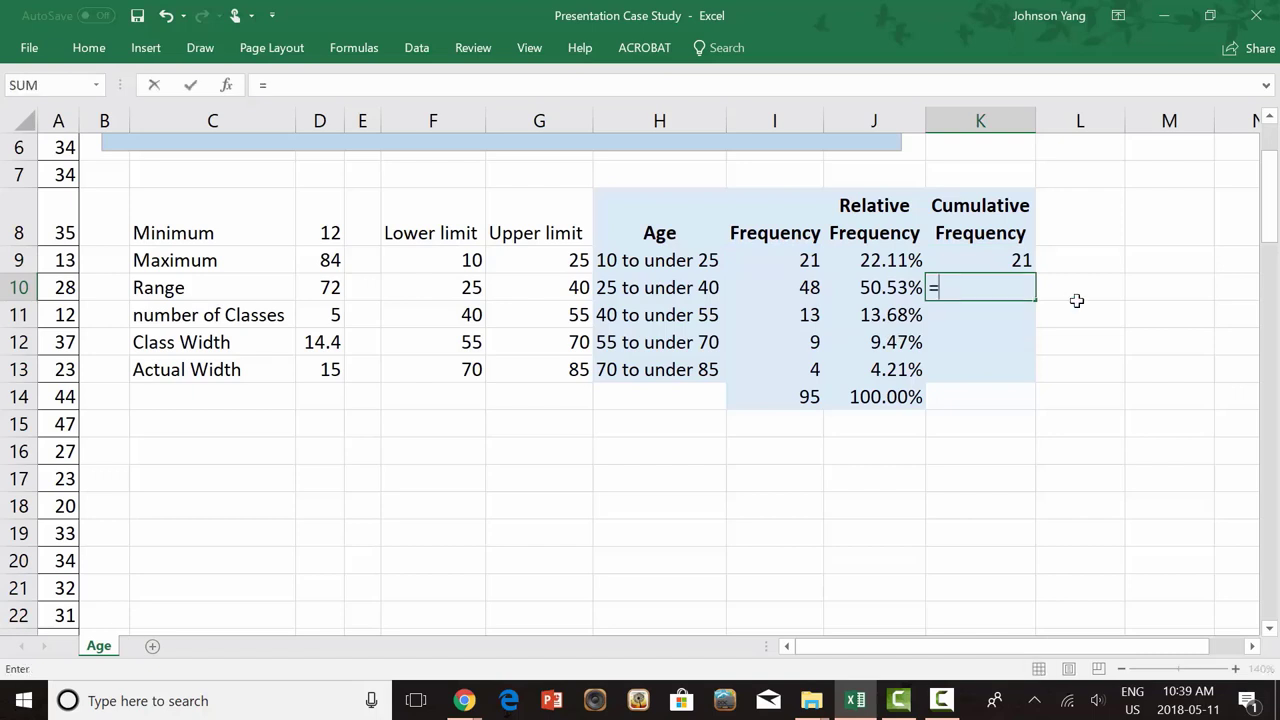
click(1020, 260)
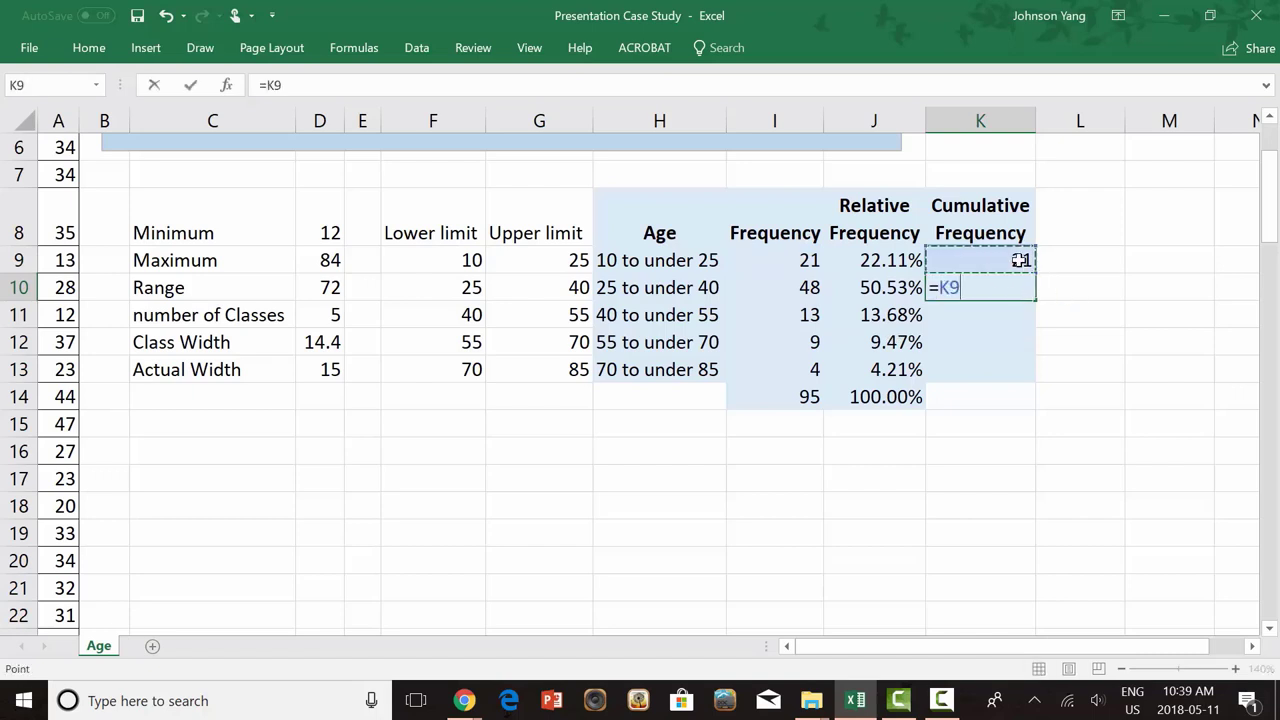
text(+)
click(789, 288)
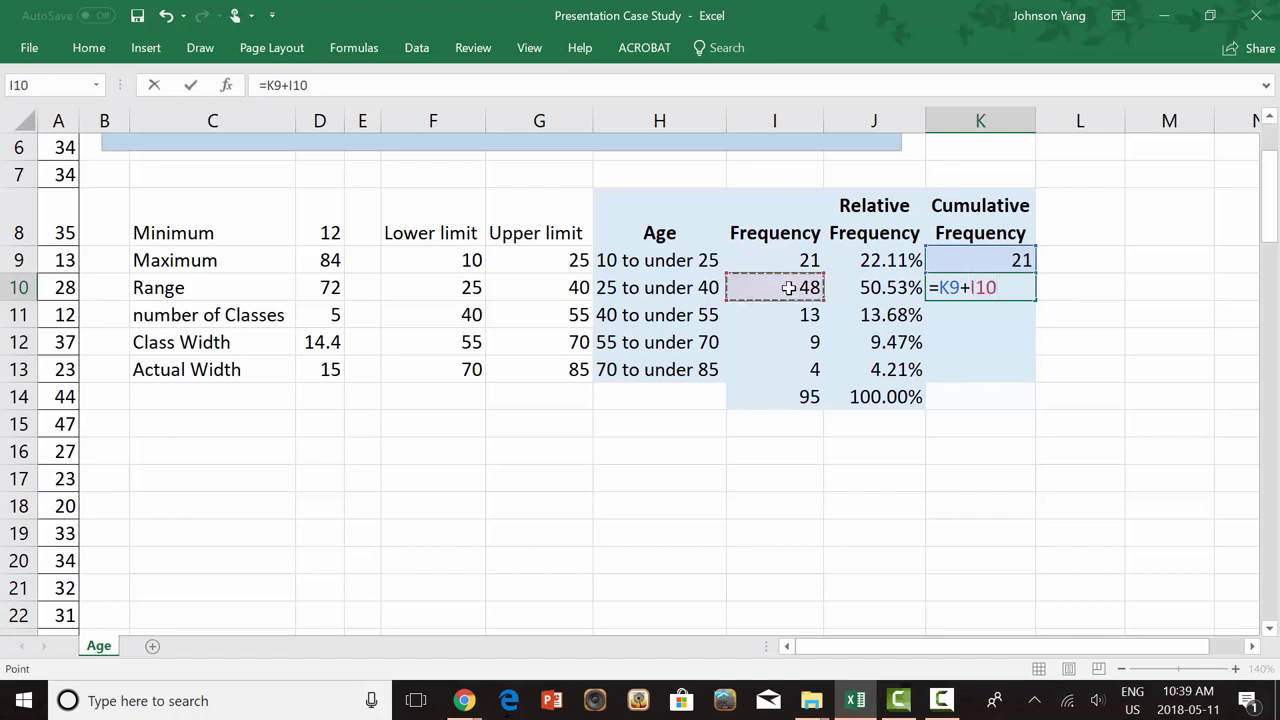
key(Return)
click(1012, 288)
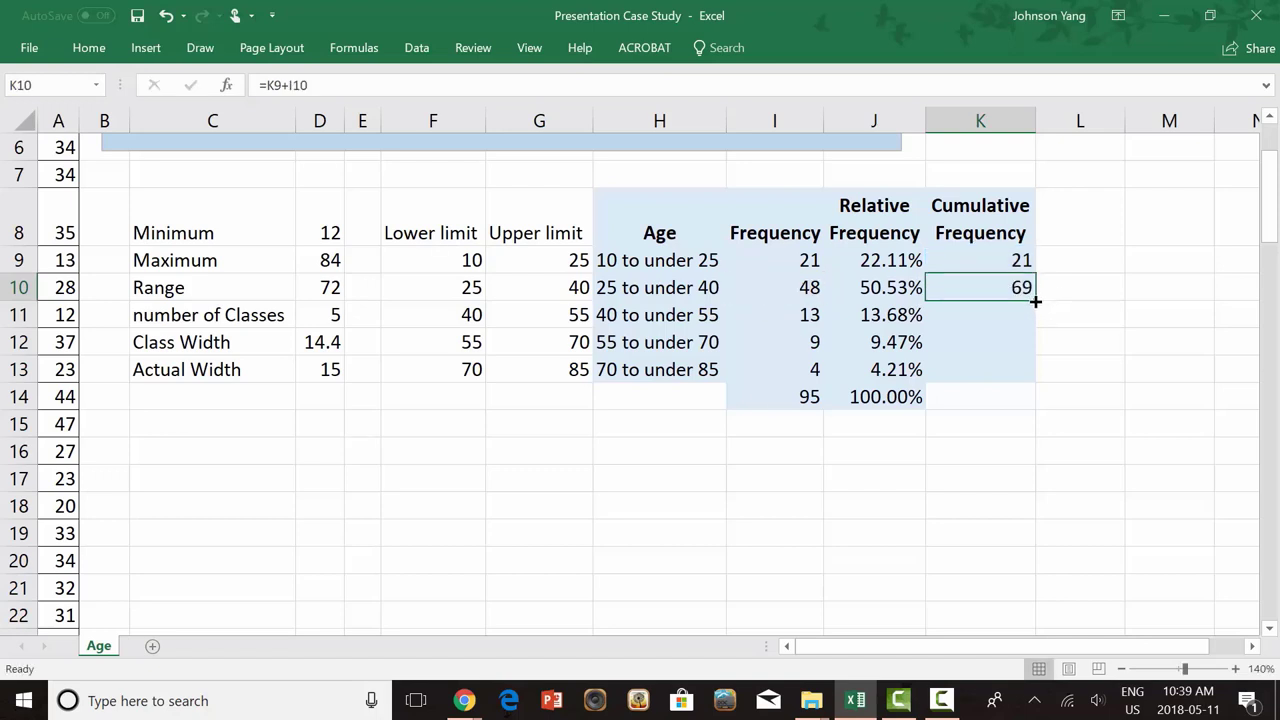
drag(1038, 300, 1034, 372)
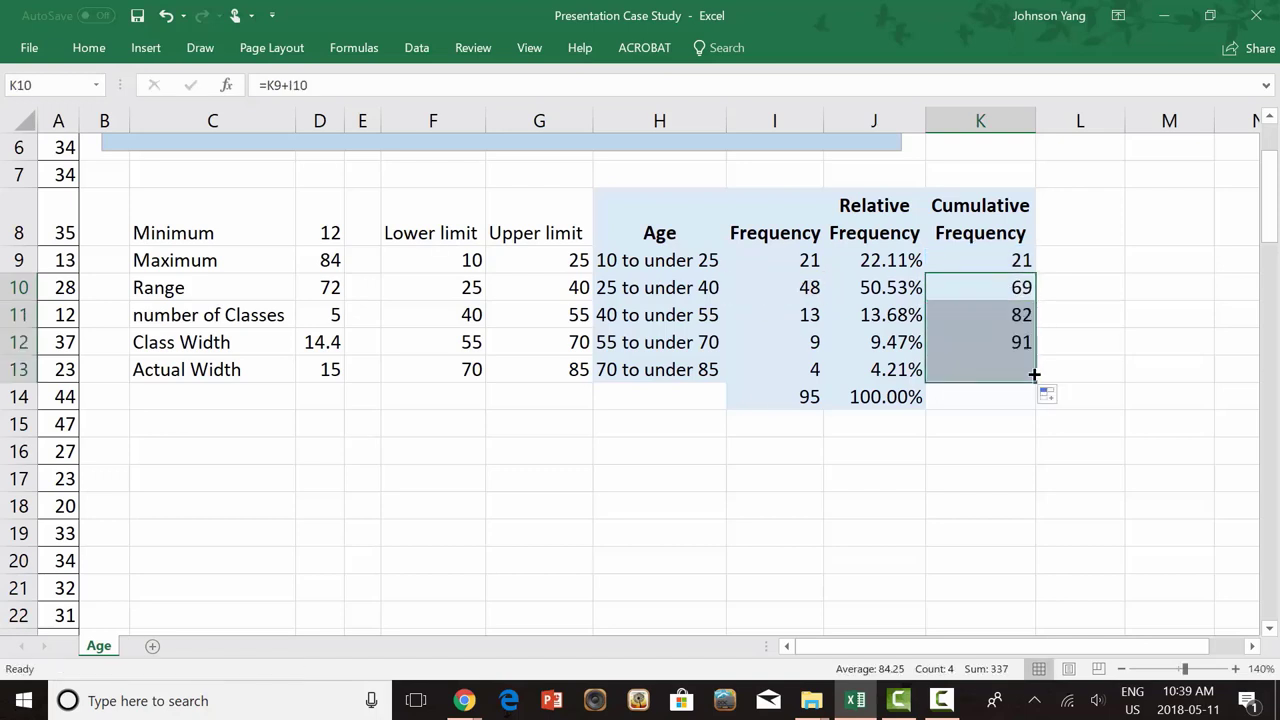
Insert a clustered column chart of the age classes and frequencies in H8:I13 and move it so its edge aligns with column C
click(1051, 455)
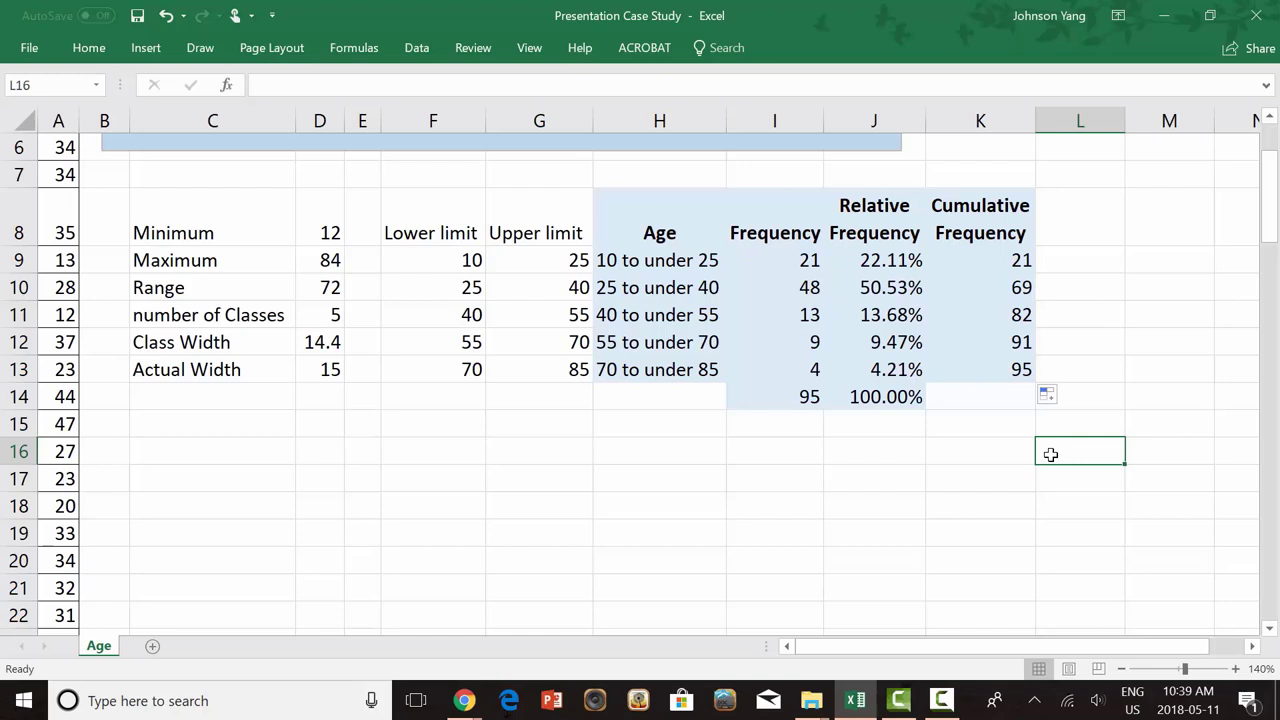
click(980, 478)
scroll(980, 478, down, 1)
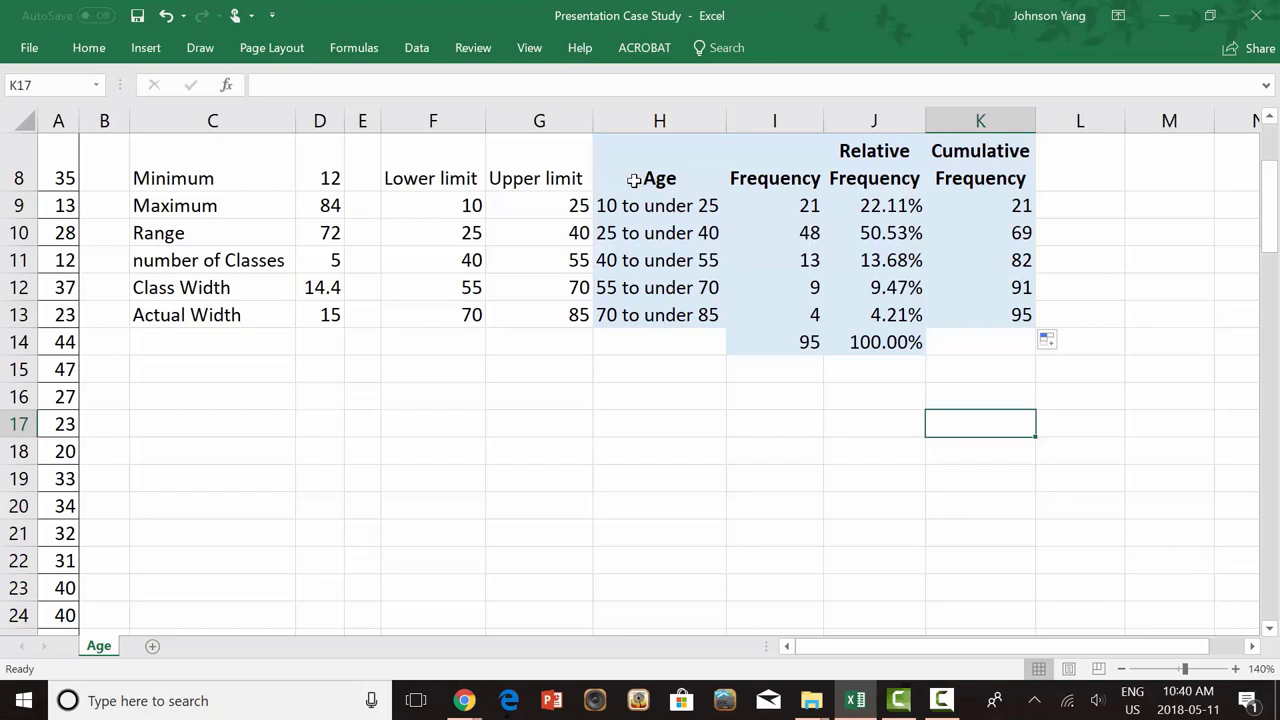
drag(620, 180, 797, 313)
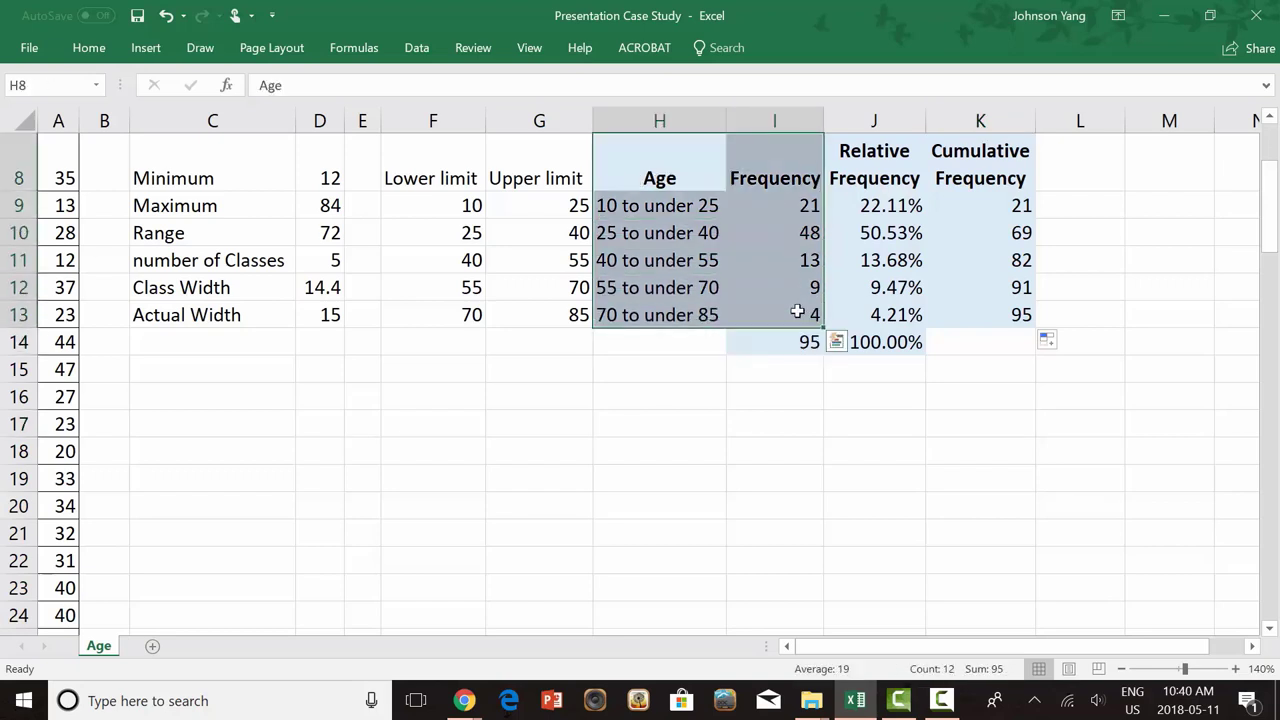
click(146, 48)
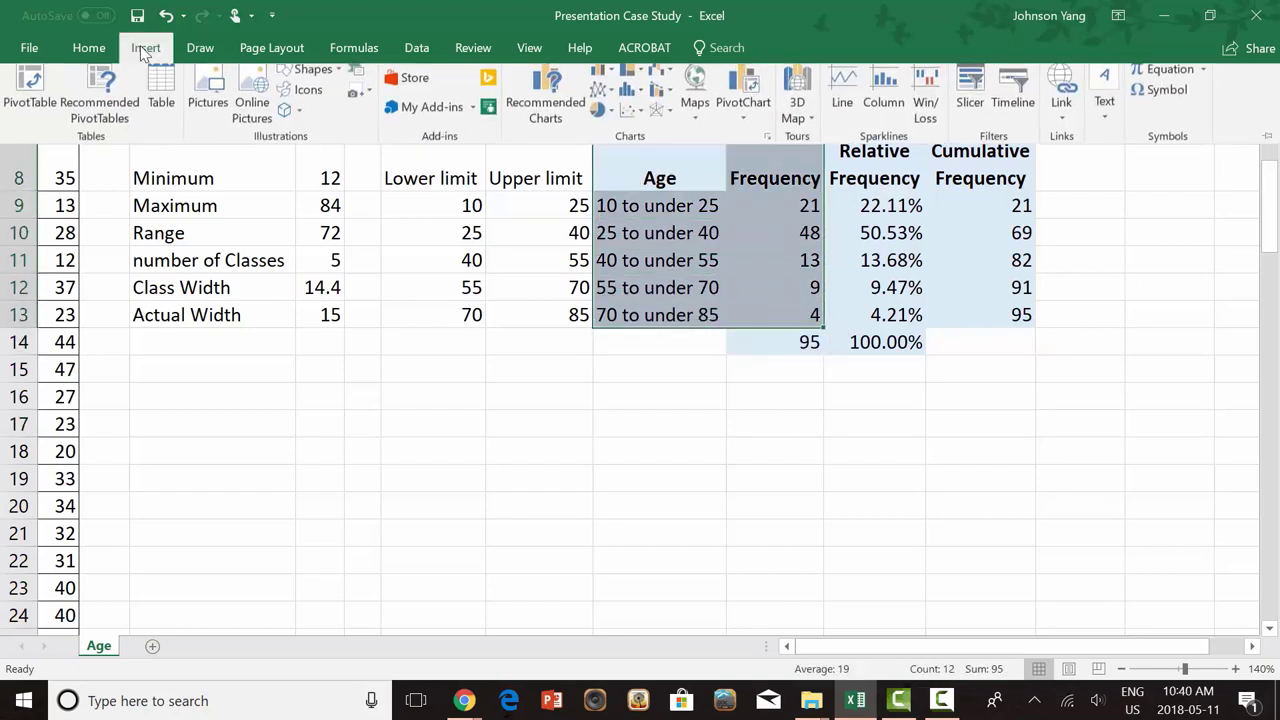
click(612, 82)
click(620, 140)
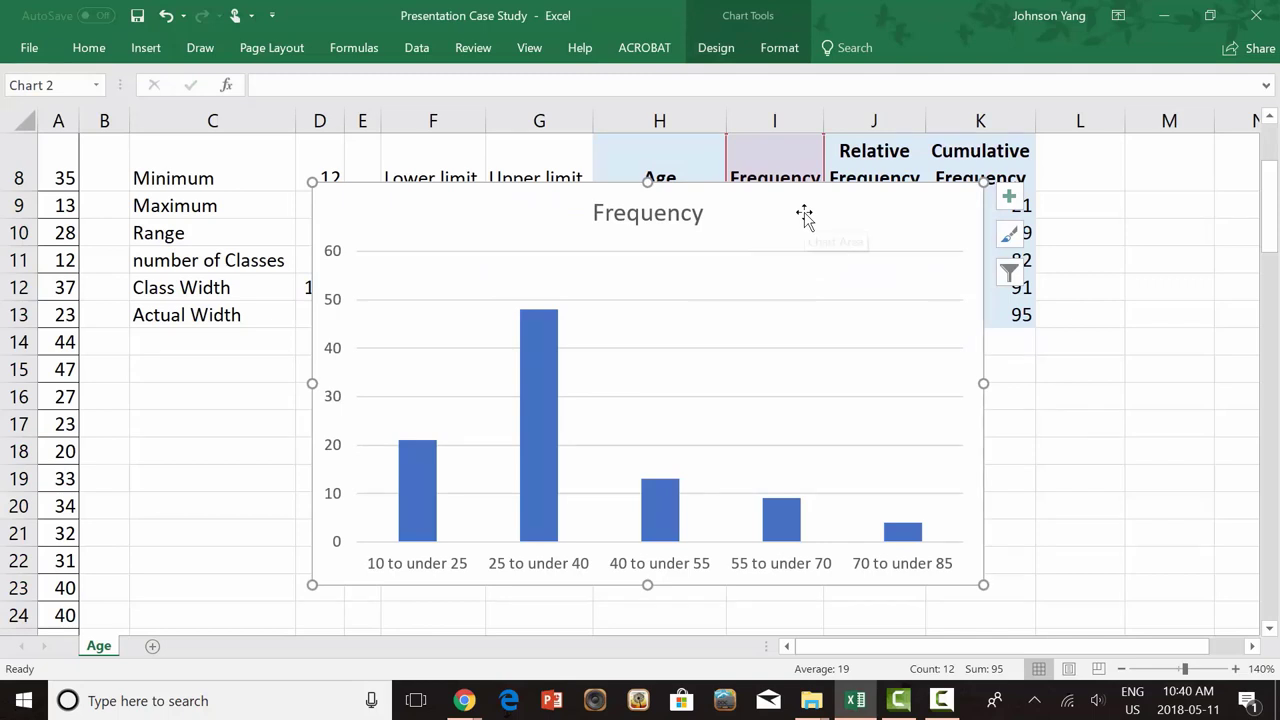
drag(814, 451, 632, 459)
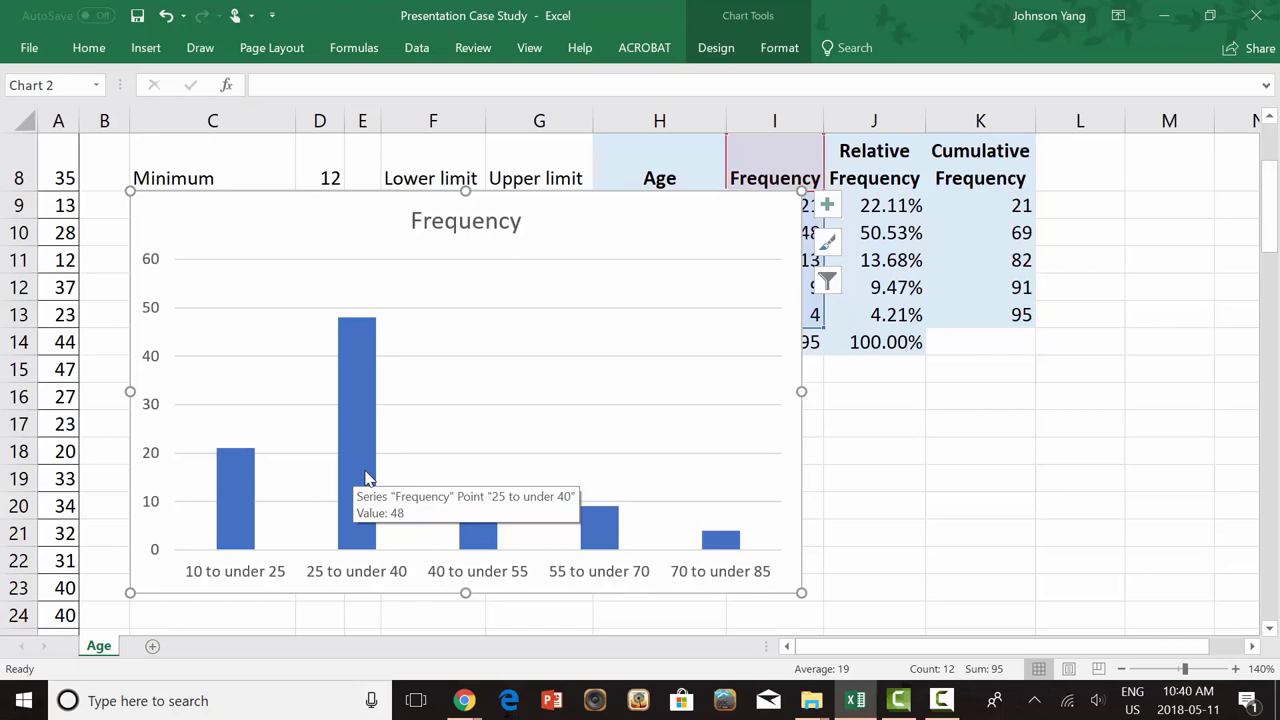
Set the gap width of the Frequency series to 0% so the columns form a histogram
right_click(366, 478)
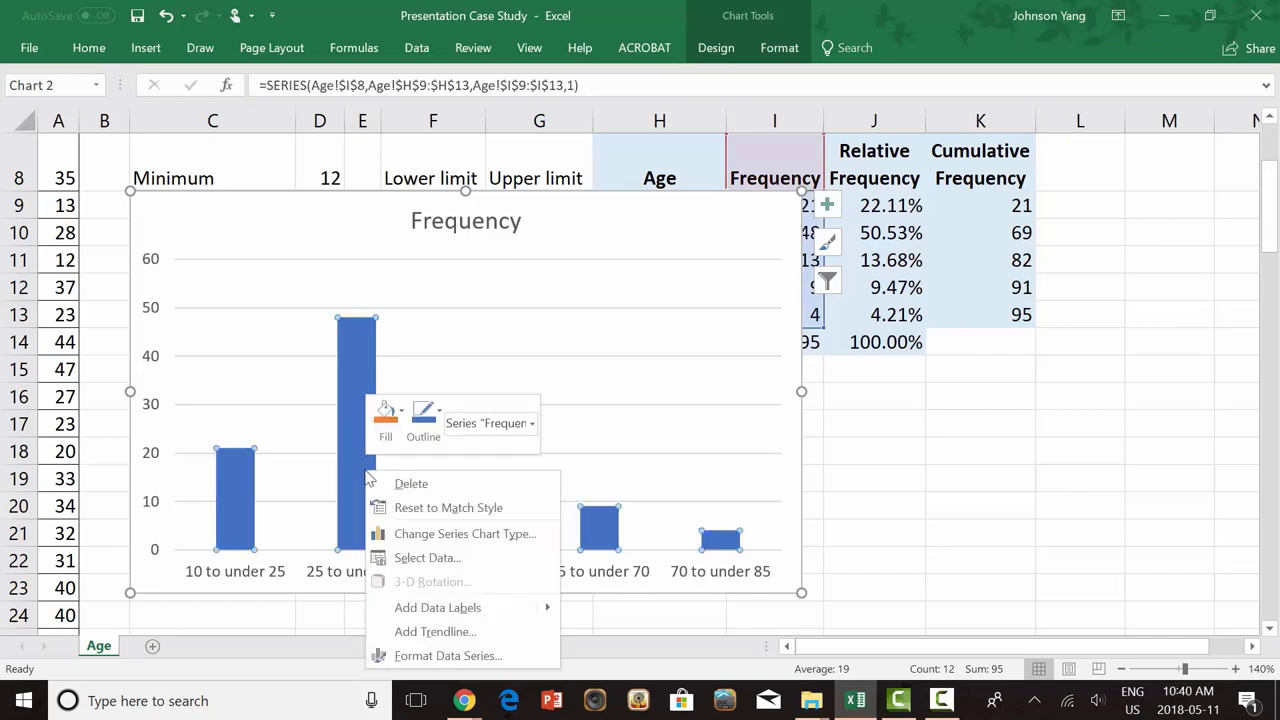
click(448, 656)
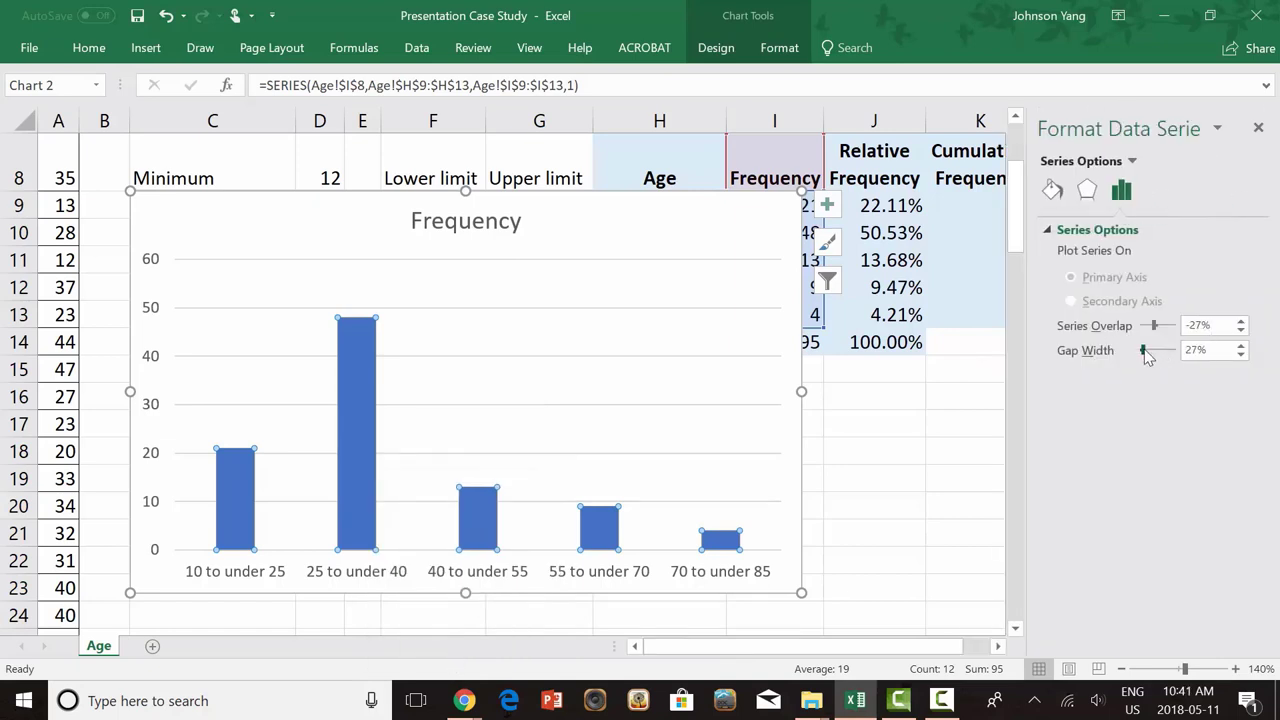
drag(1157, 351, 1146, 358)
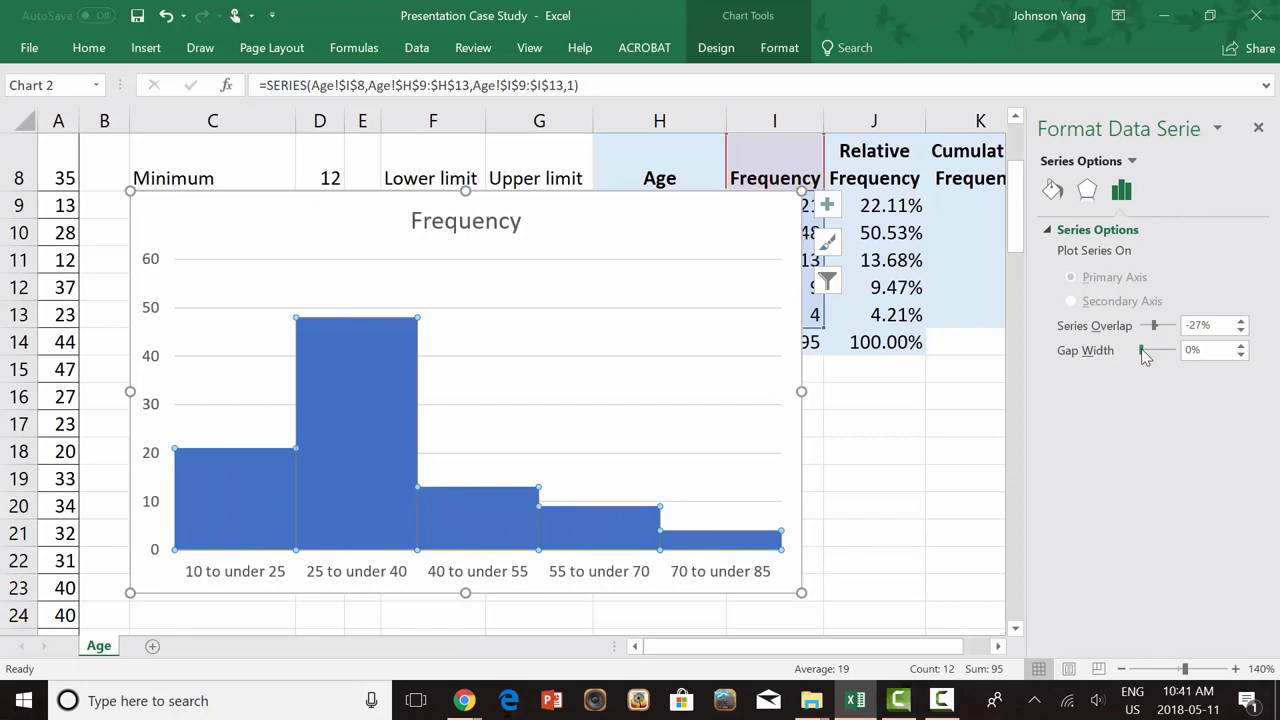
Give the histogram bars a solid black border 1.75 pt wide
click(1052, 191)
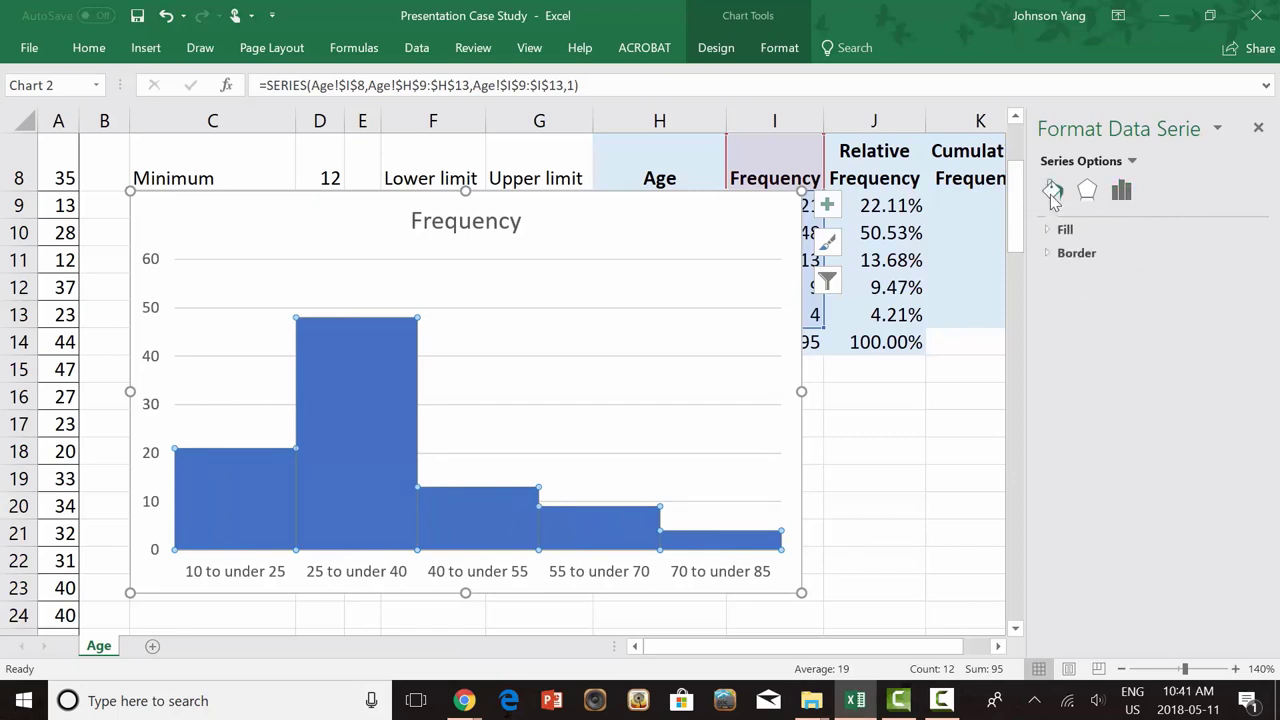
click(1066, 256)
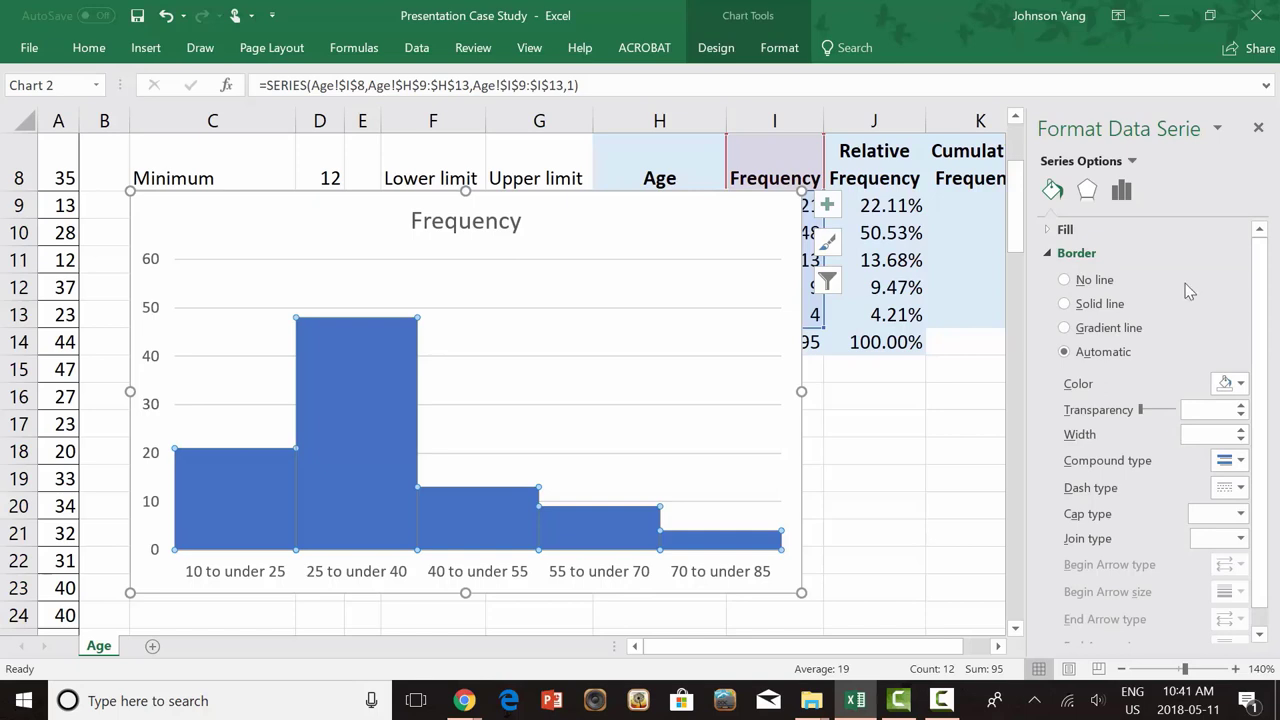
click(1064, 303)
click(1240, 386)
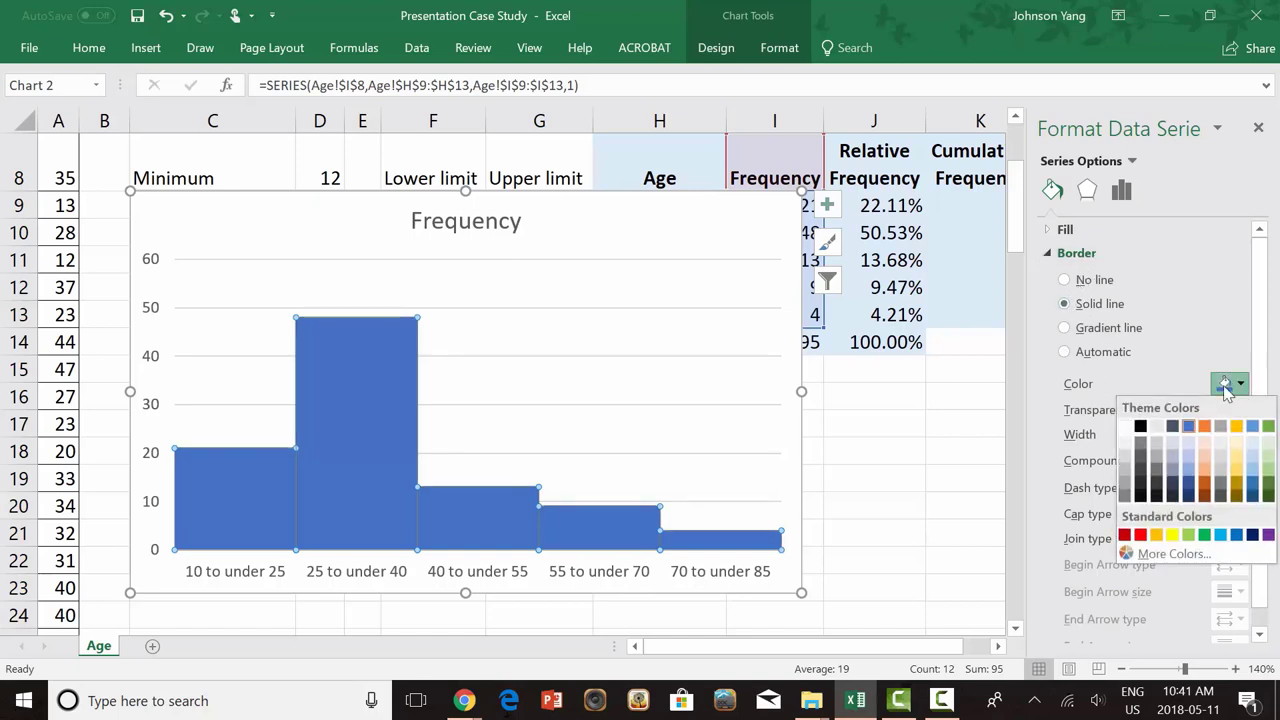
click(1147, 434)
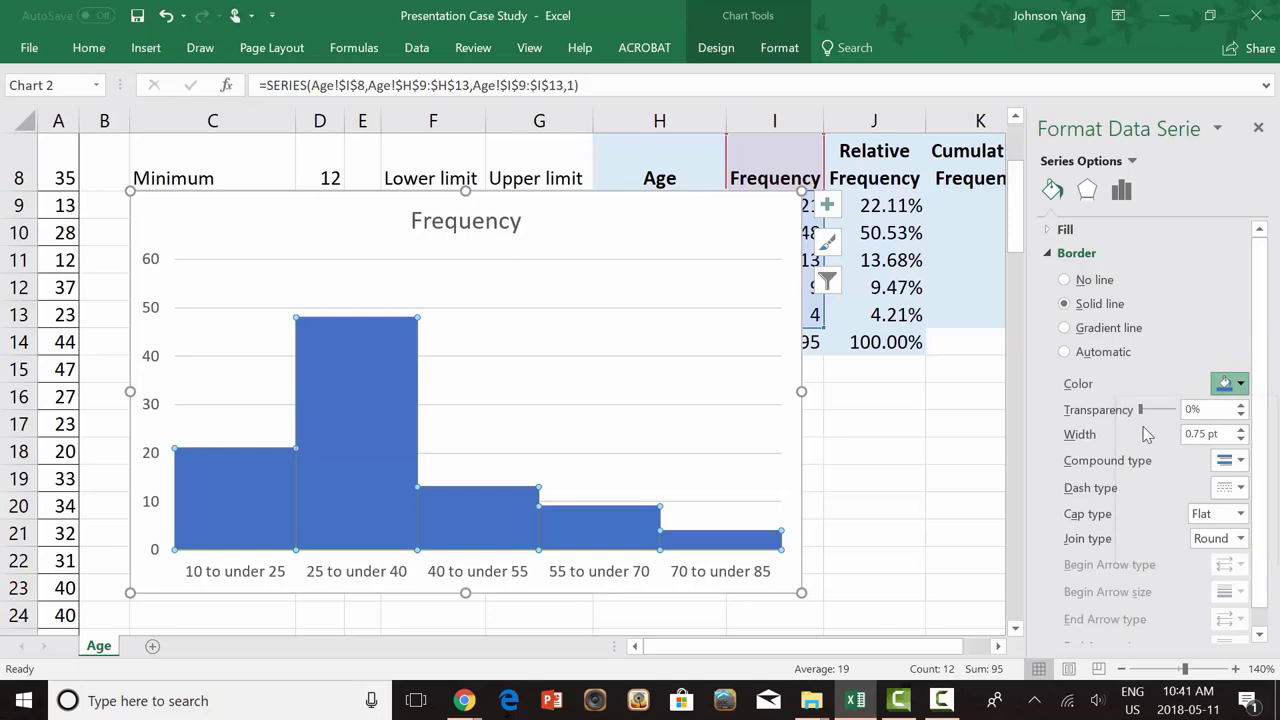
click(1241, 430)
click(1241, 430)
click(1241, 430)
click(1241, 430)
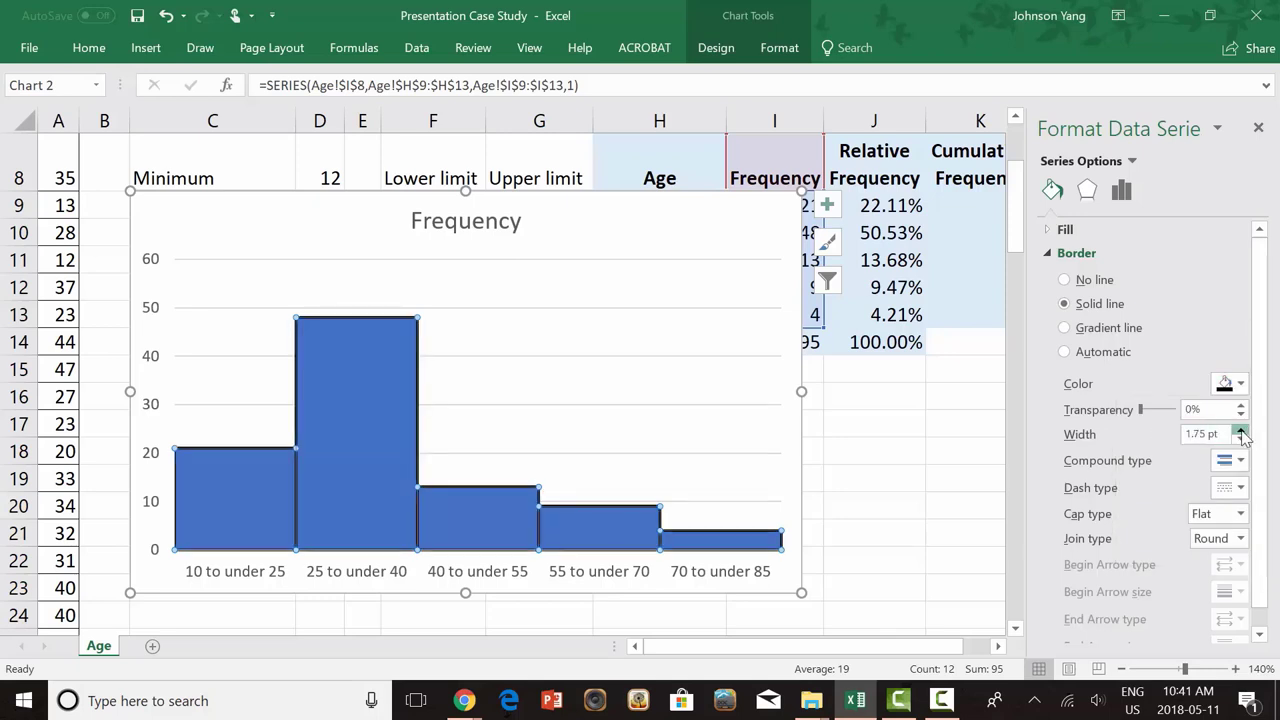
click(1259, 133)
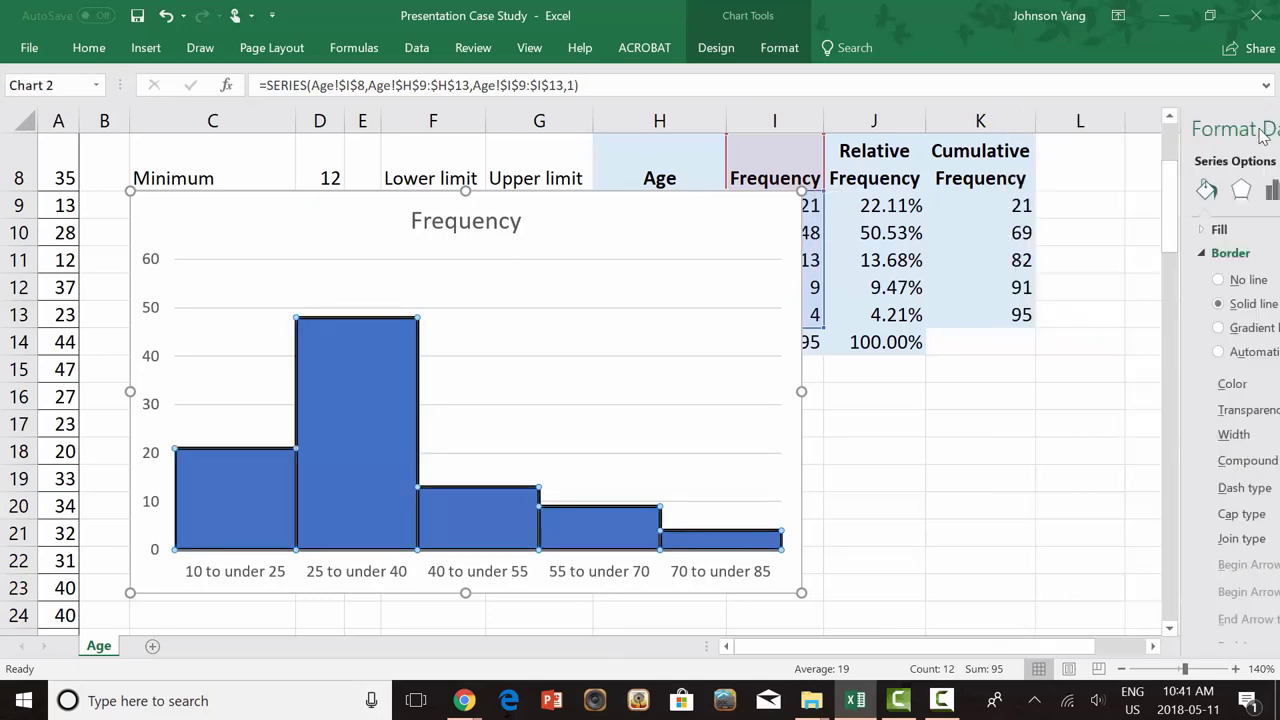
Change the chart title to "Age Distribution of Music Site Customers"
click(517, 221)
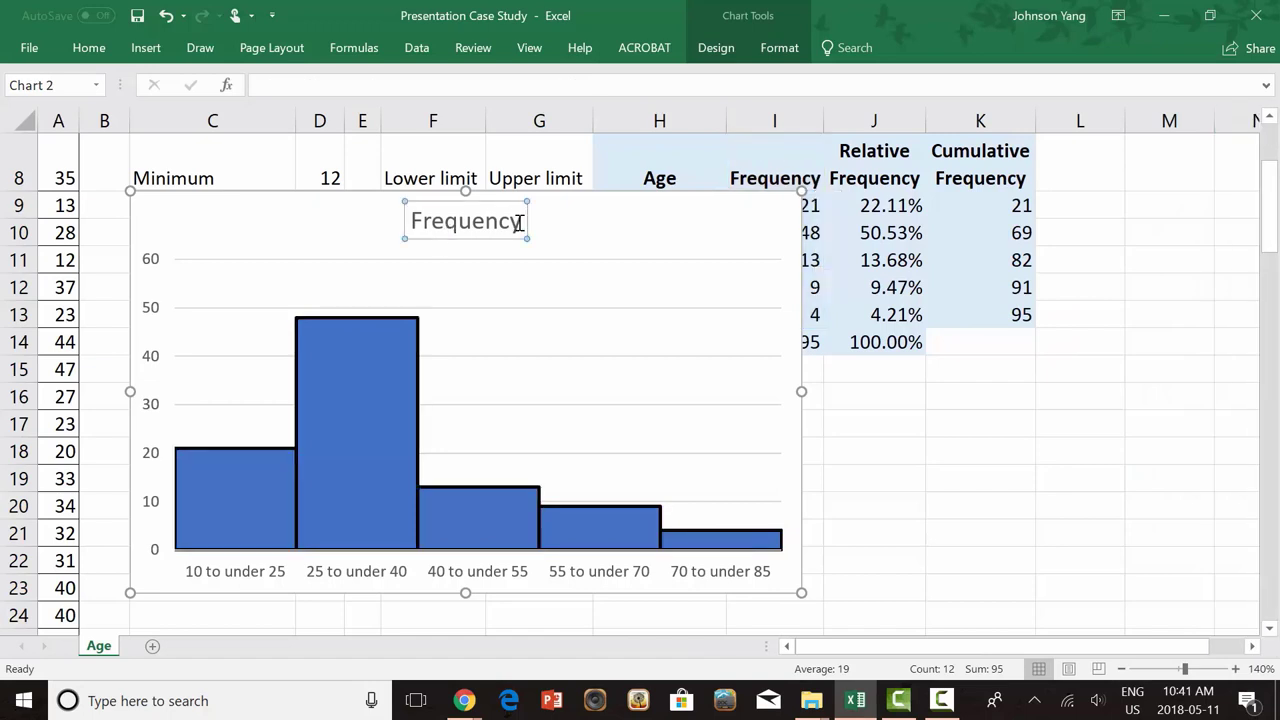
key(BackSpace)
key(BackSpace)
key(BackSpace)
key(BackSpace)
key(BackSpace)
key(BackSpace)
key(BackSpace)
key(BackSpace)
key(BackSpace)
text(Age)
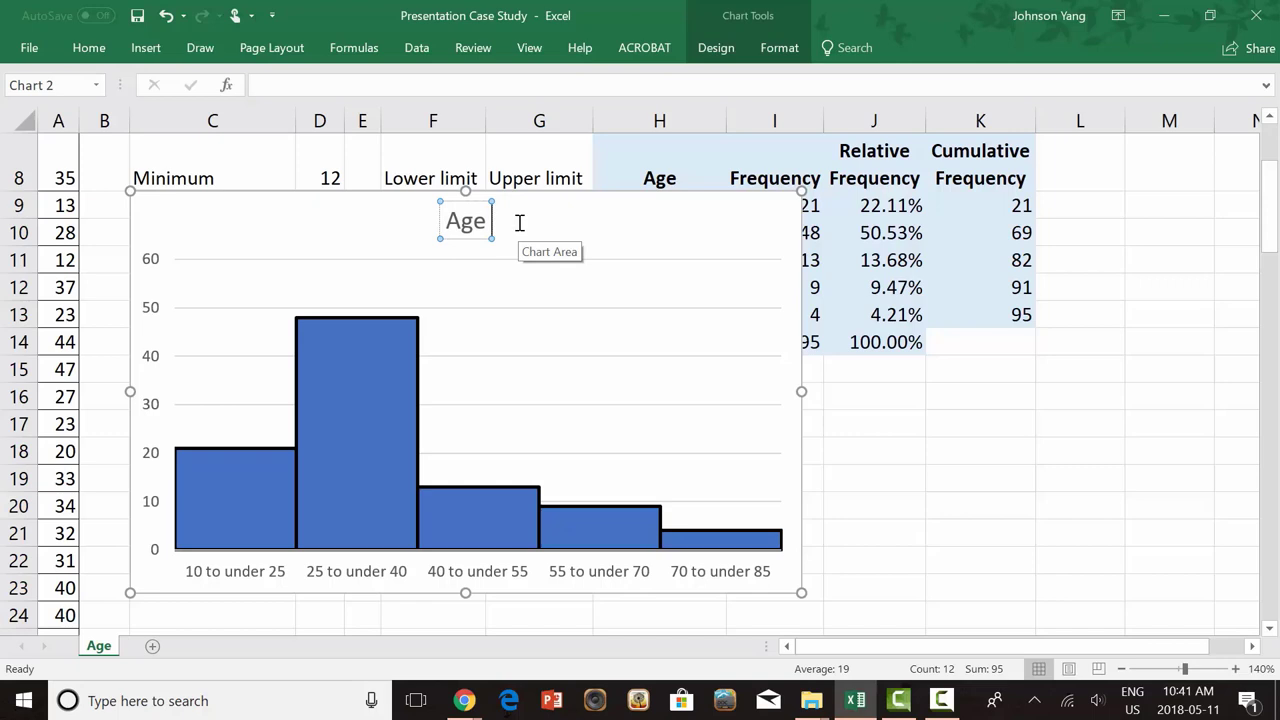
text( of)
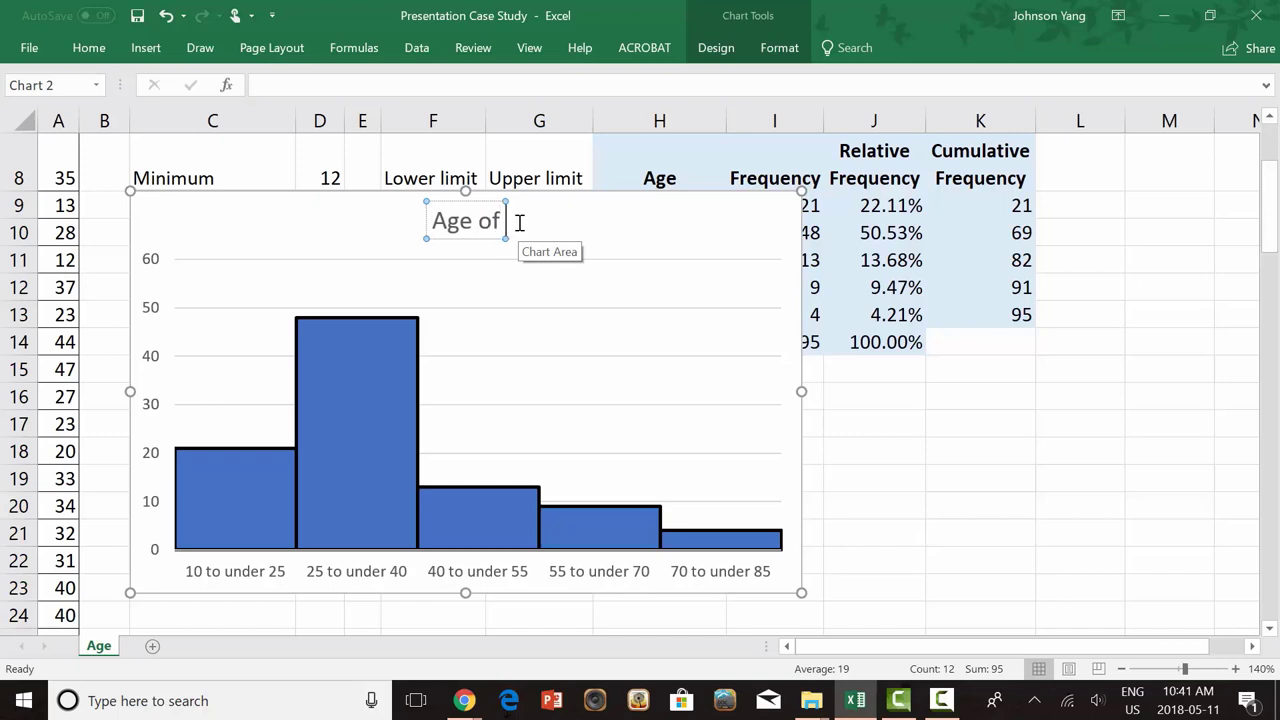
text( Music)
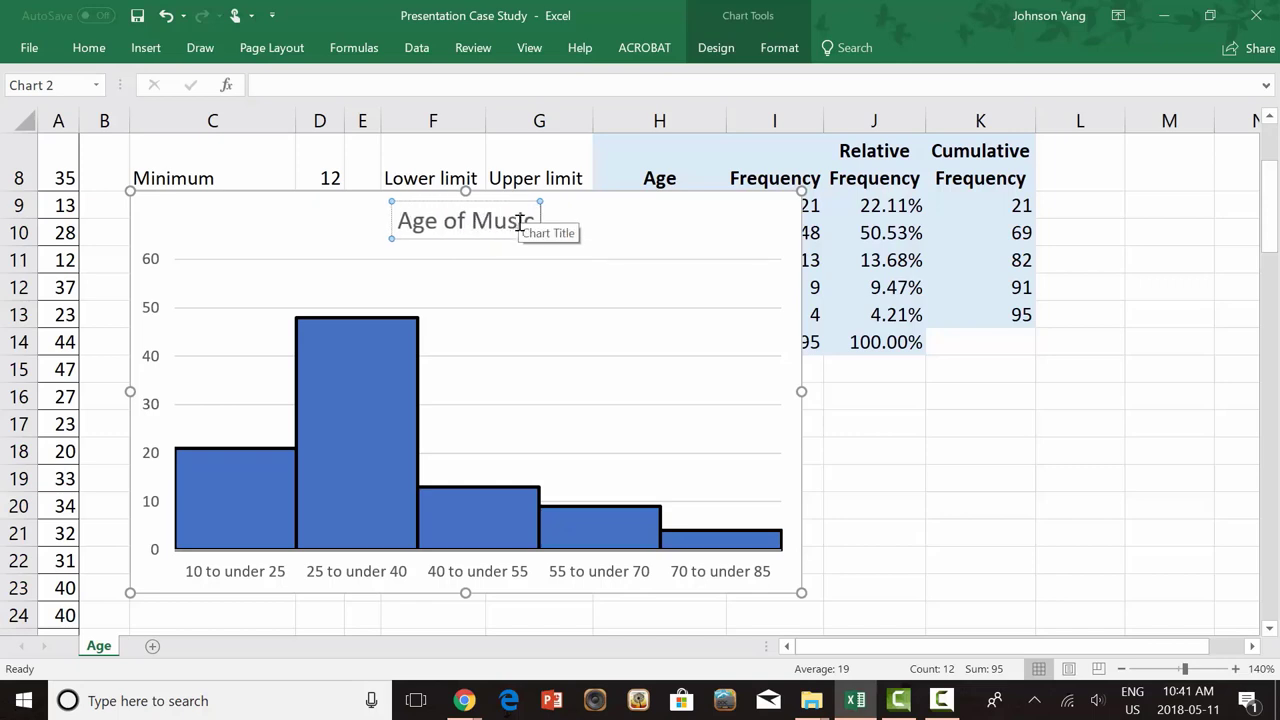
text( Site Customer)
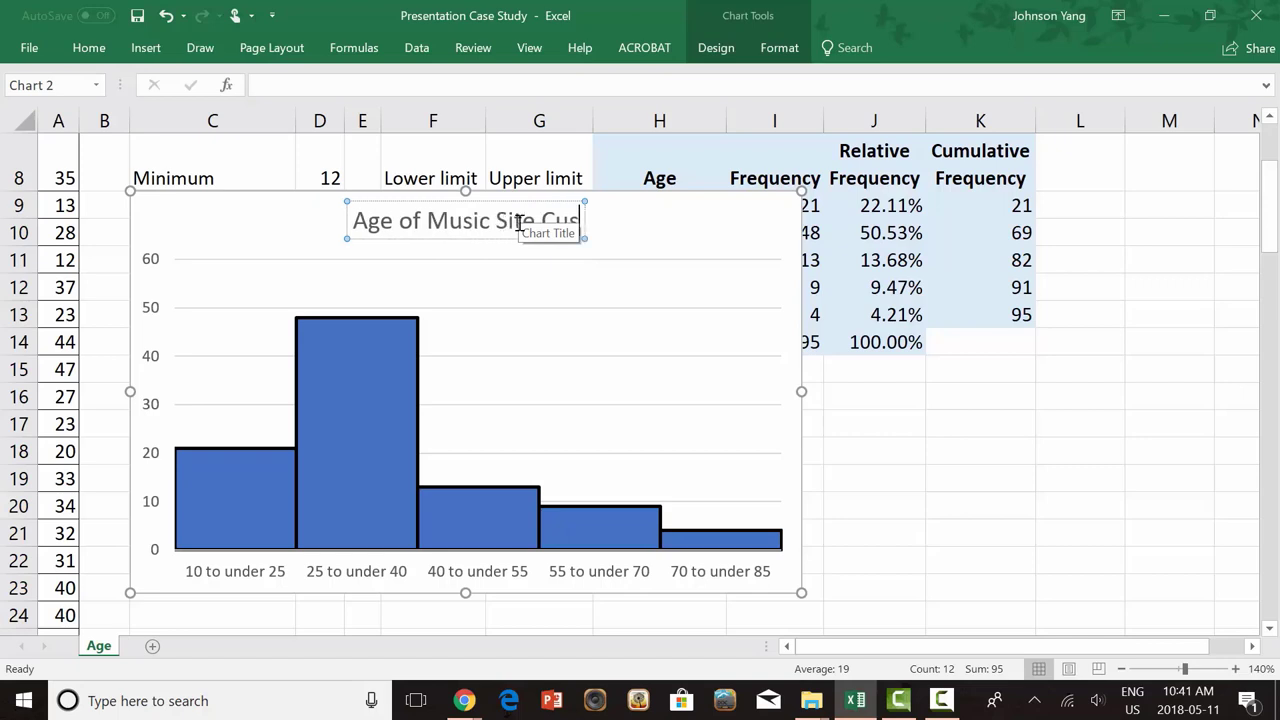
key(ctrl+Left)
key(ctrl+Left)
key(ctrl+Left)
key(ctrl+Left)
text(Distribut)
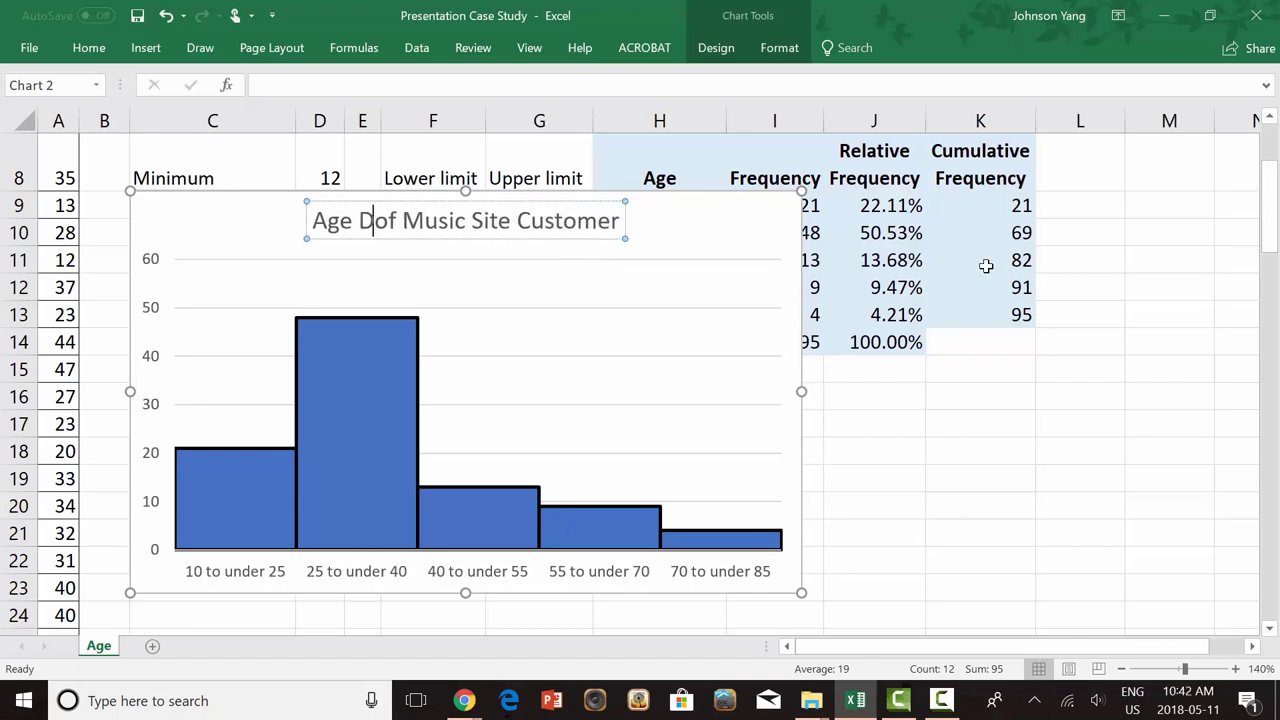
text(ion)
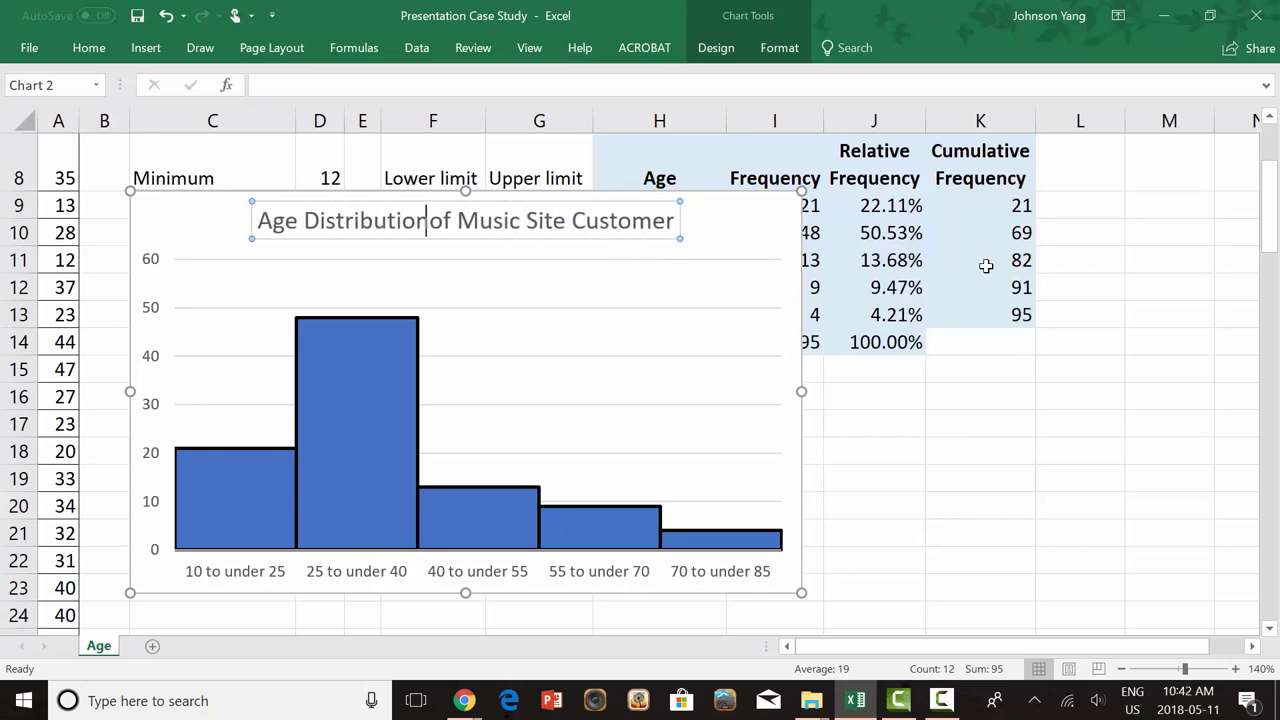
click(679, 221)
text(s)
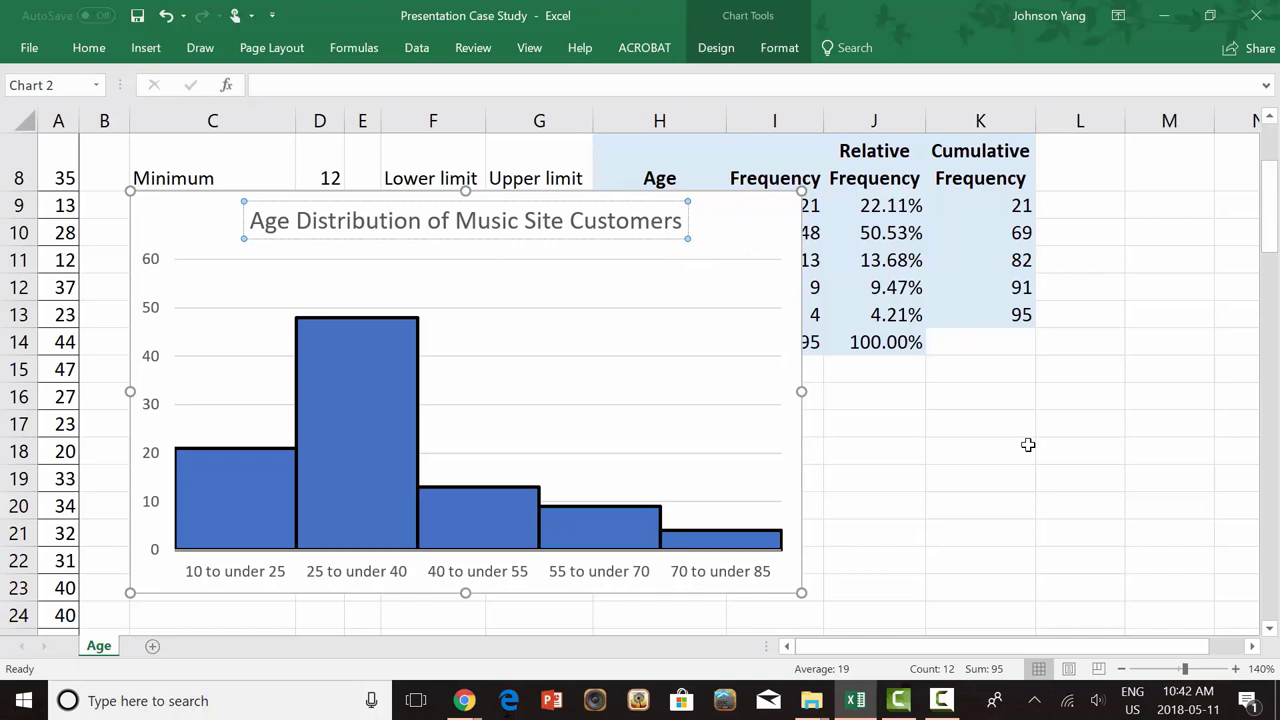
Resize and reposition the histogram so it covers about rows 11 to 25, from column B to column I
click(971, 482)
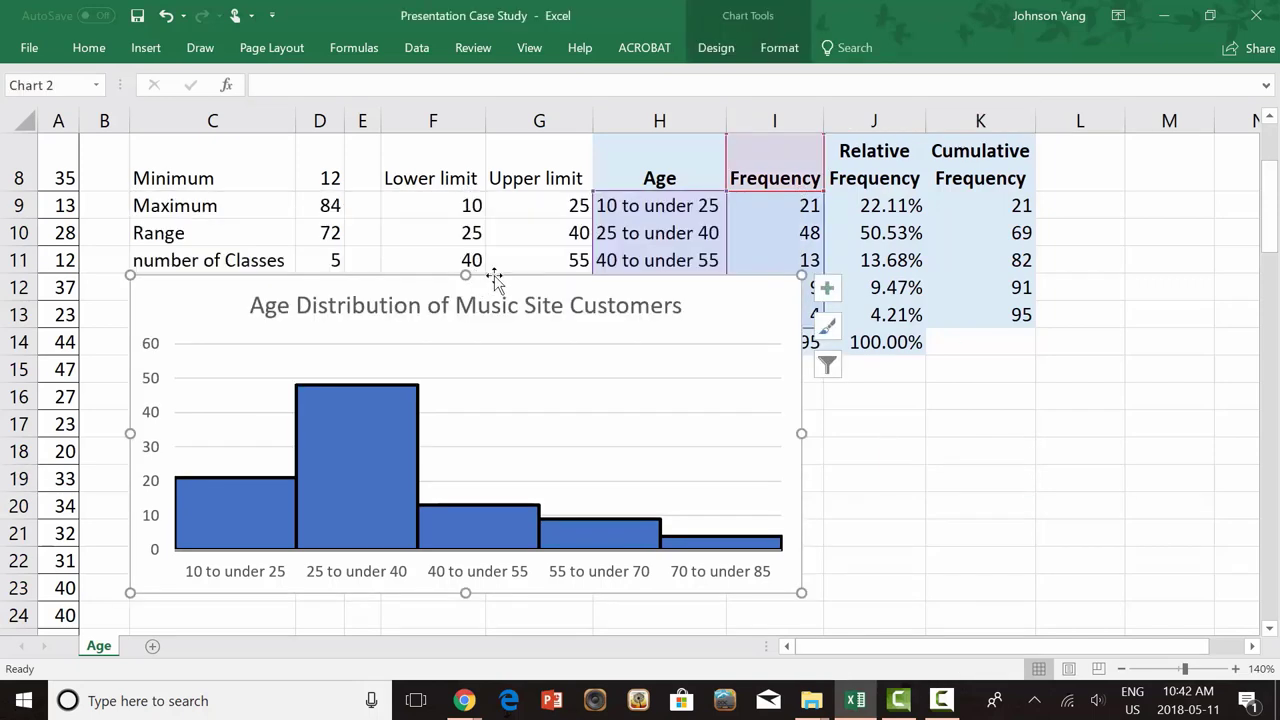
drag(497, 277, 474, 323)
drag(1266, 206, 1276, 226)
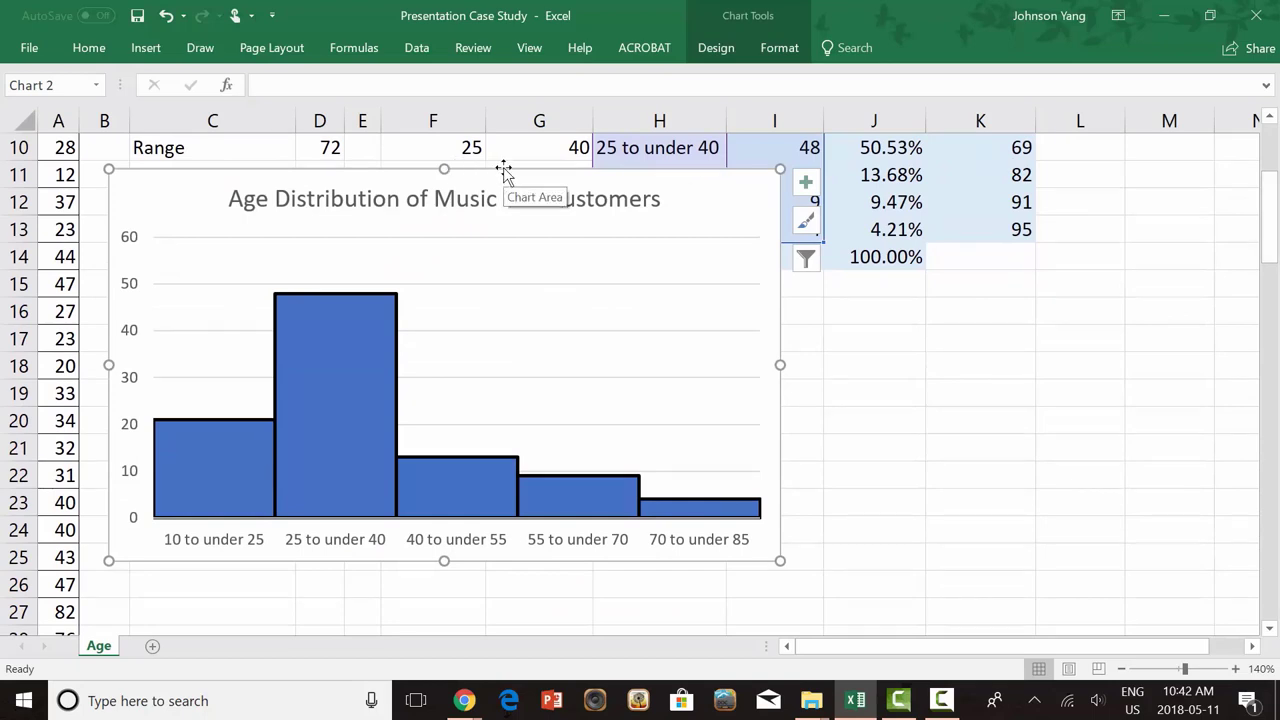
Draw a straight diagonal line in the empty plot area above the histogram's last three bars
click(145, 50)
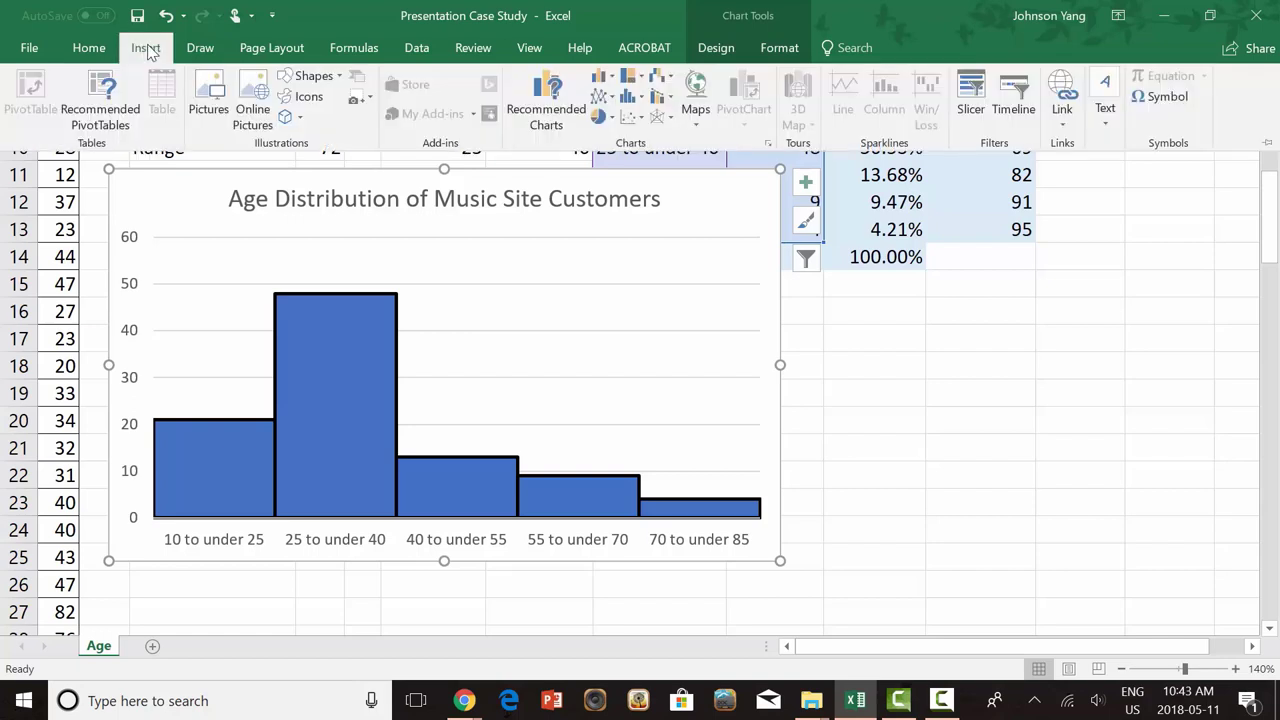
click(341, 80)
click(330, 118)
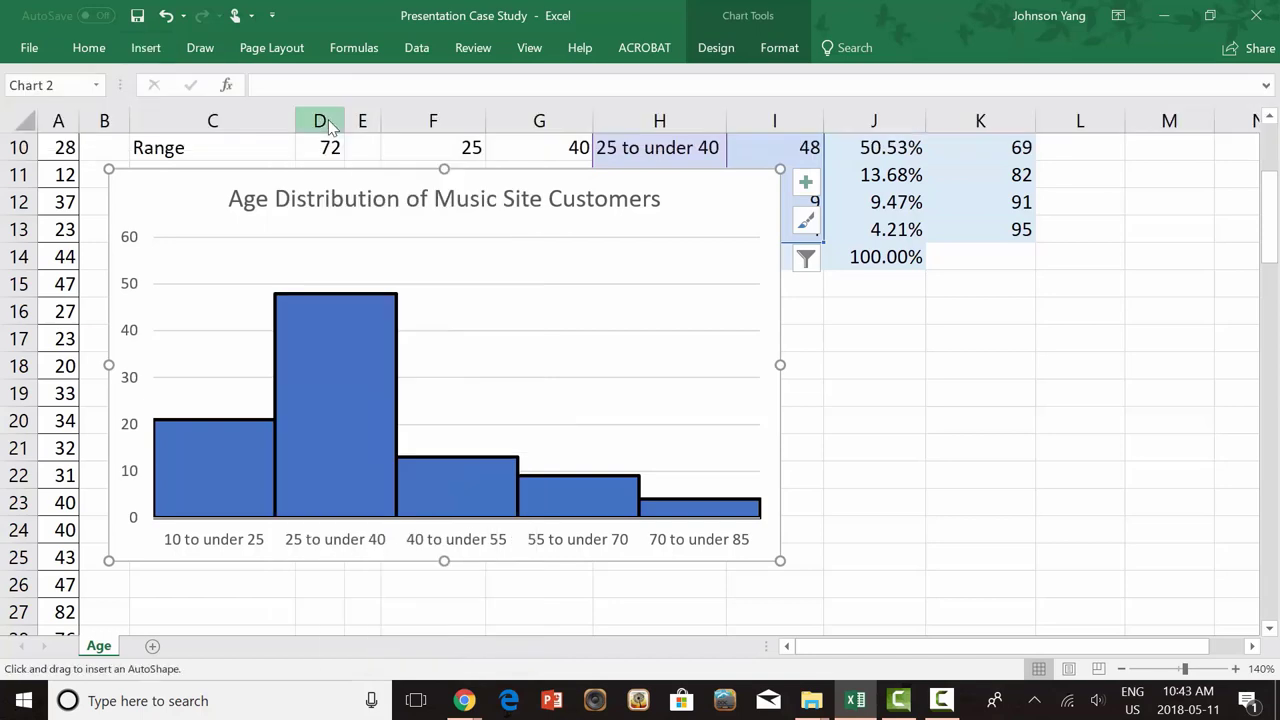
drag(465, 422, 613, 278)
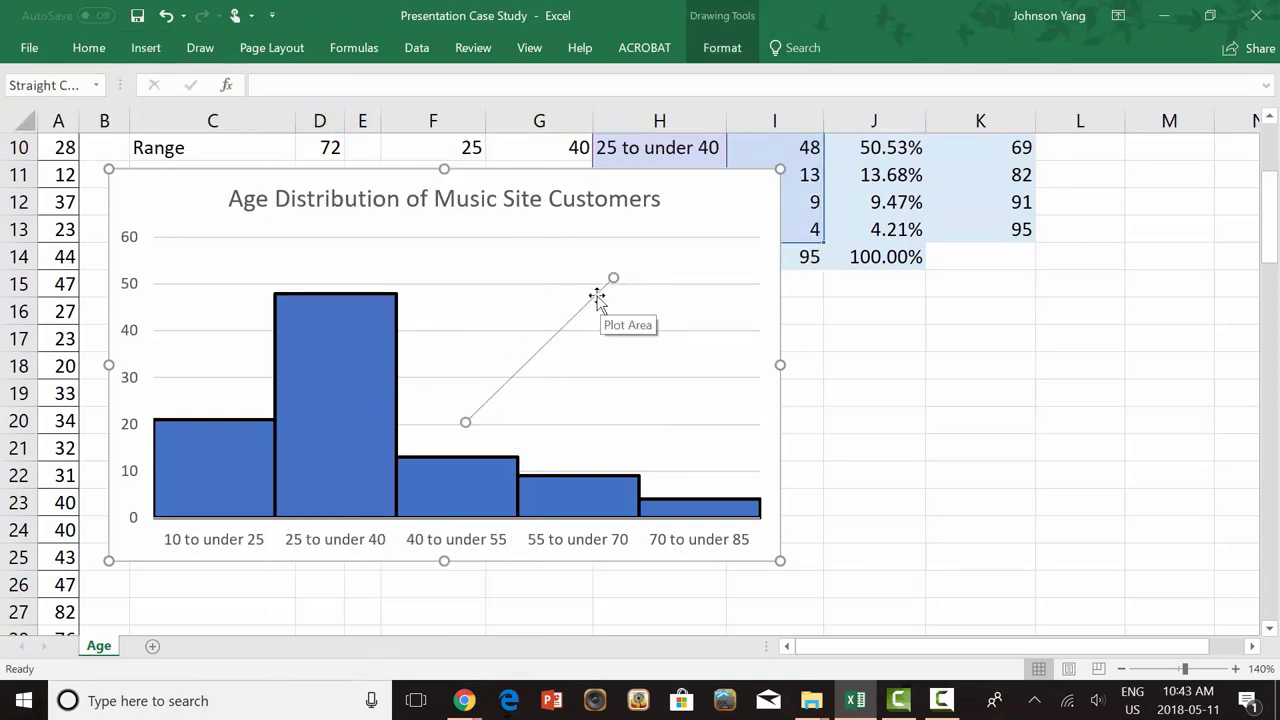
Make the line red and thicker, and run it from the baseline before the first bar to that bar's top midpoint
right_click(596, 295)
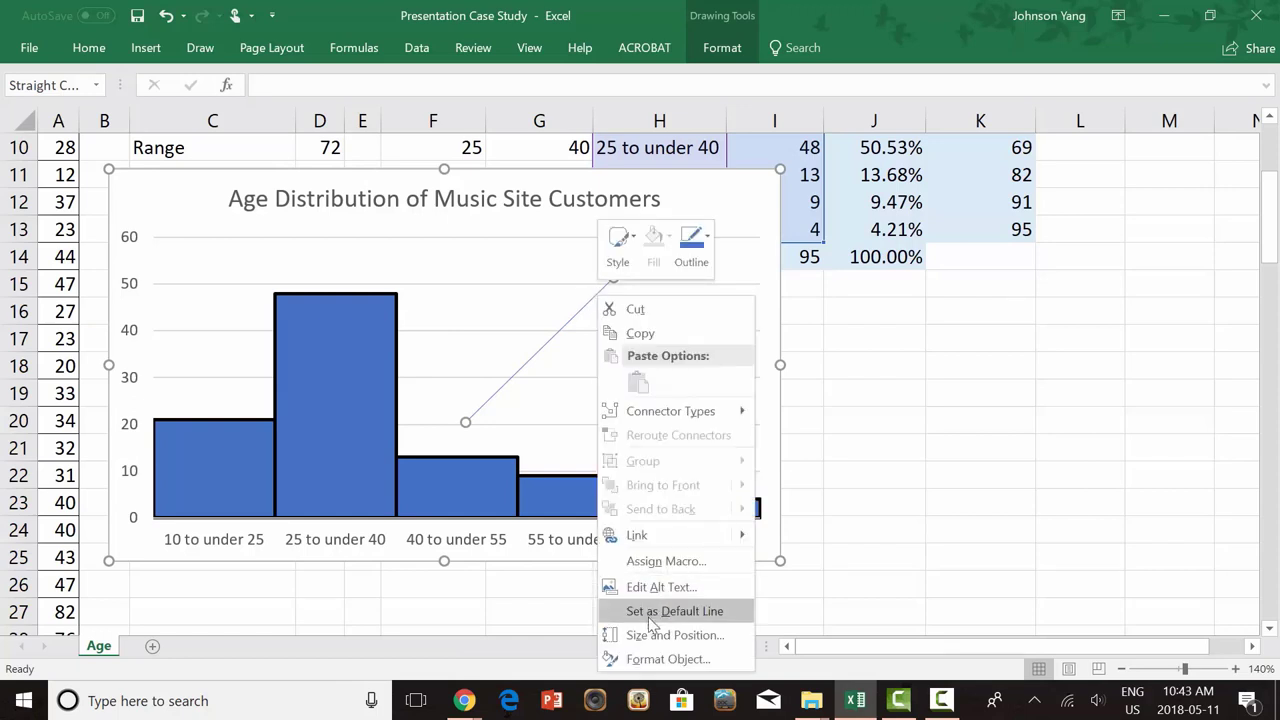
click(668, 659)
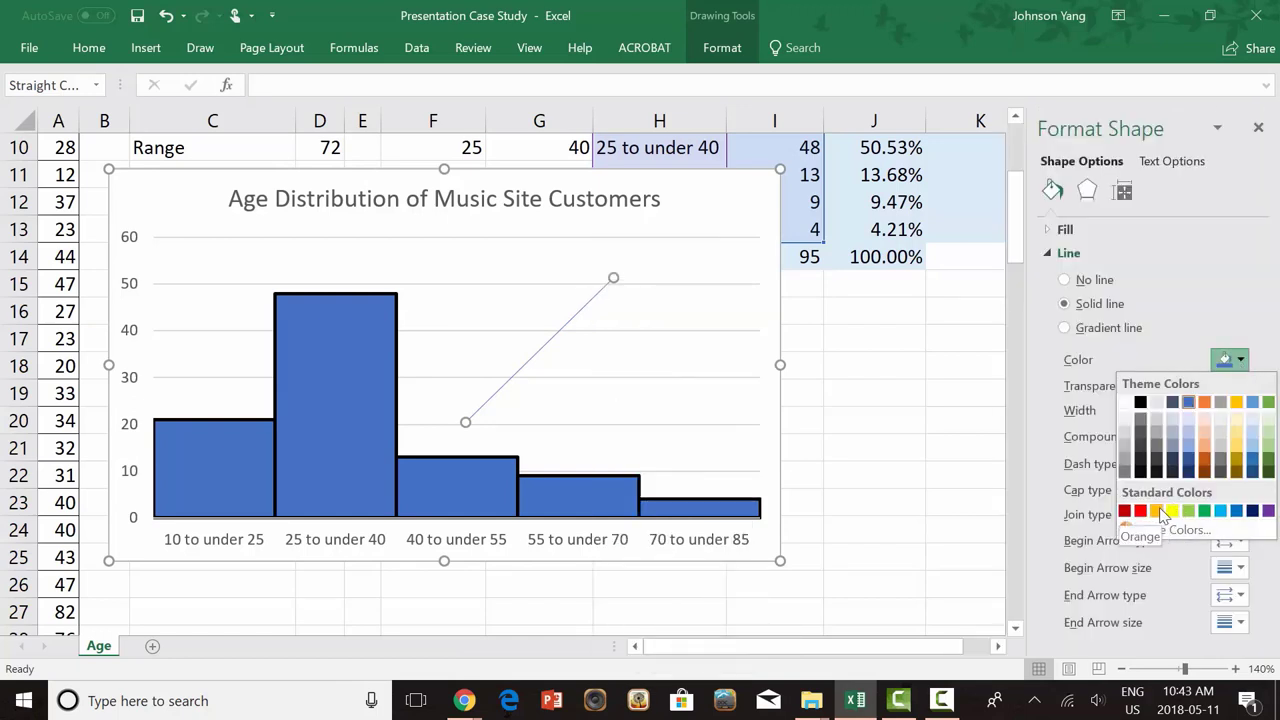
click(1140, 511)
click(1240, 405)
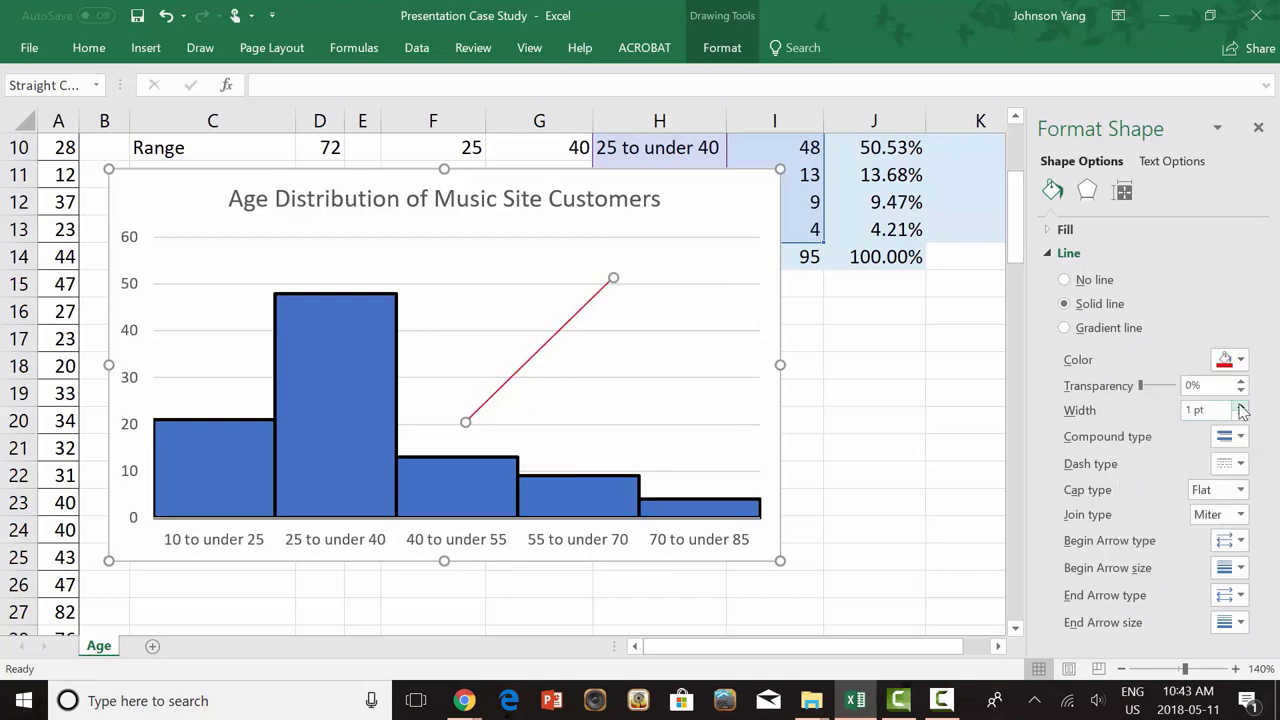
click(1240, 405)
click(1240, 405)
drag(109, 520, 216, 418)
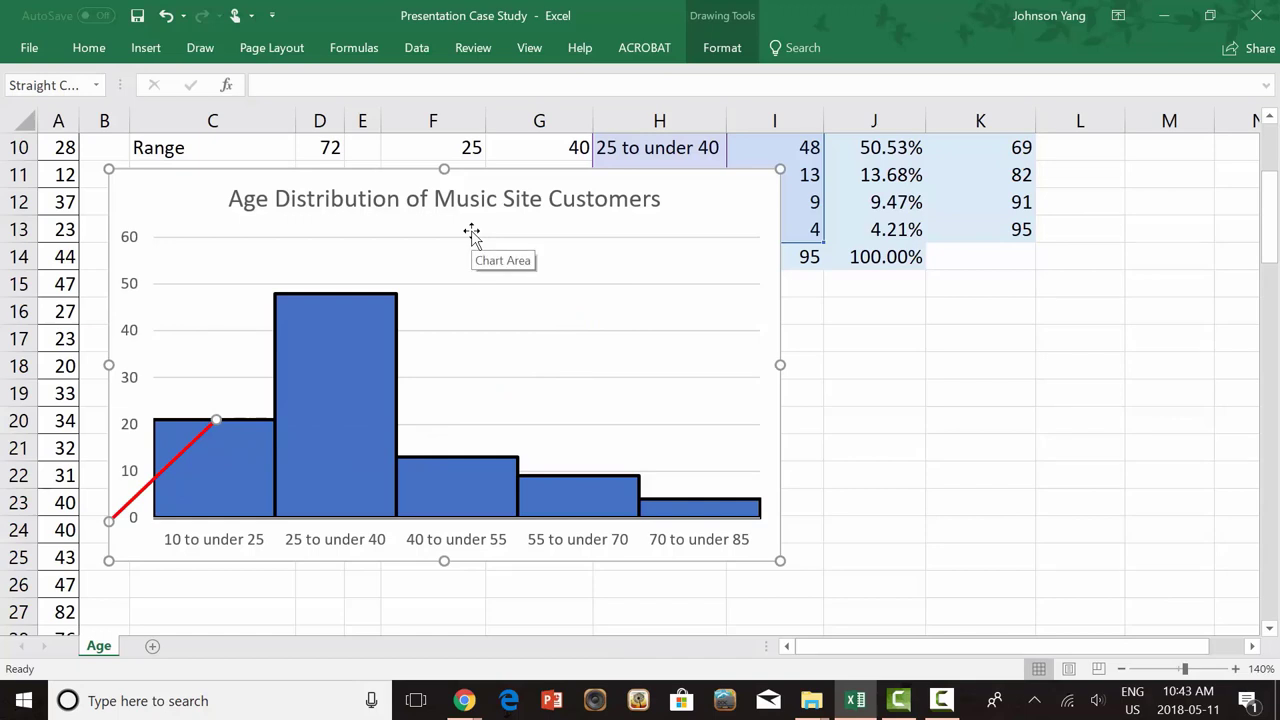
Paste five copies of the red line into the empty cells beside the histogram
click(920, 360)
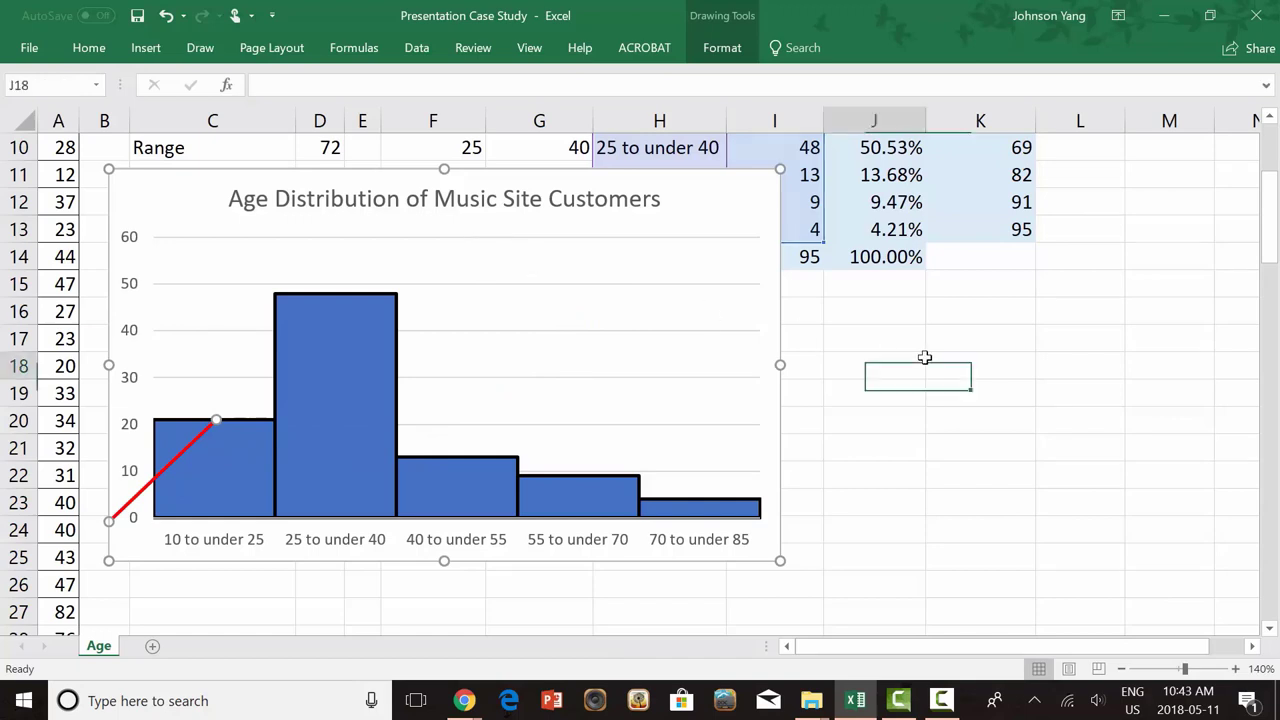
key(ctrl+v)
key(ctrl+v)
key(ctrl+v)
key(ctrl+v)
key(ctrl+v)
key(ctrl+v)
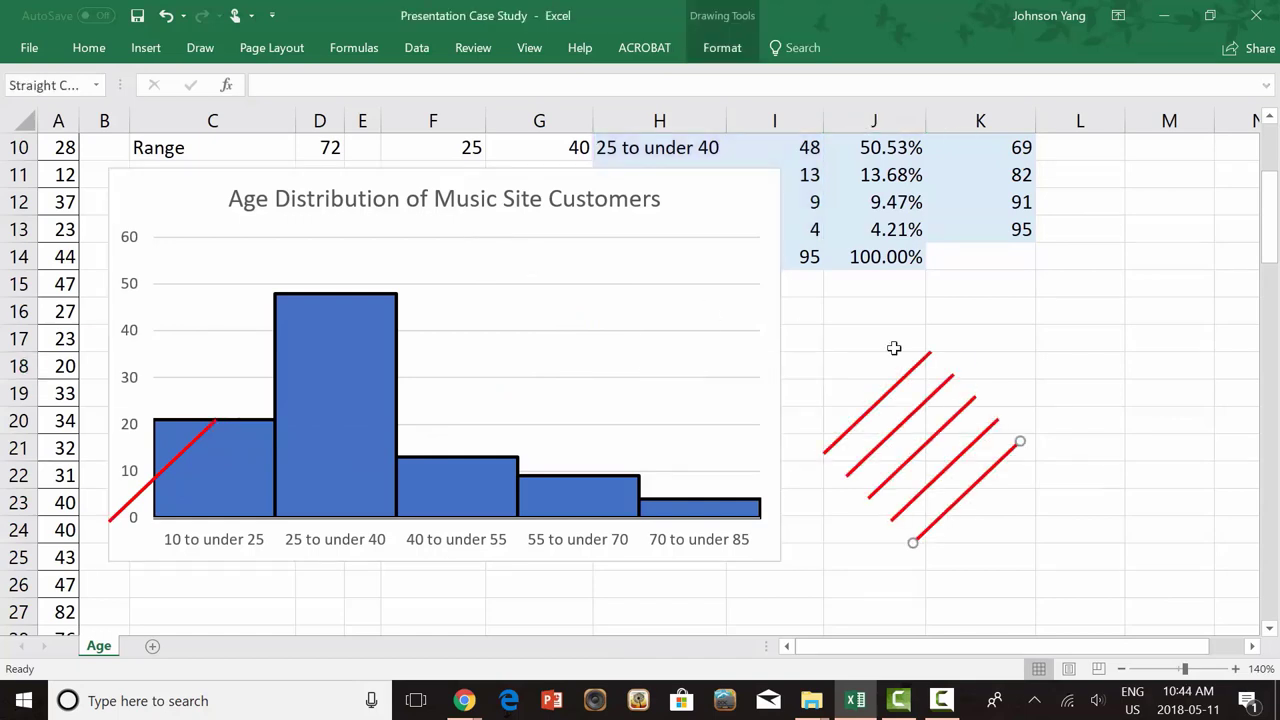
Join the bars' top midpoints with the pasted red lines, running the last one down to the baseline beyond the final bar
drag(912, 375, 336, 296)
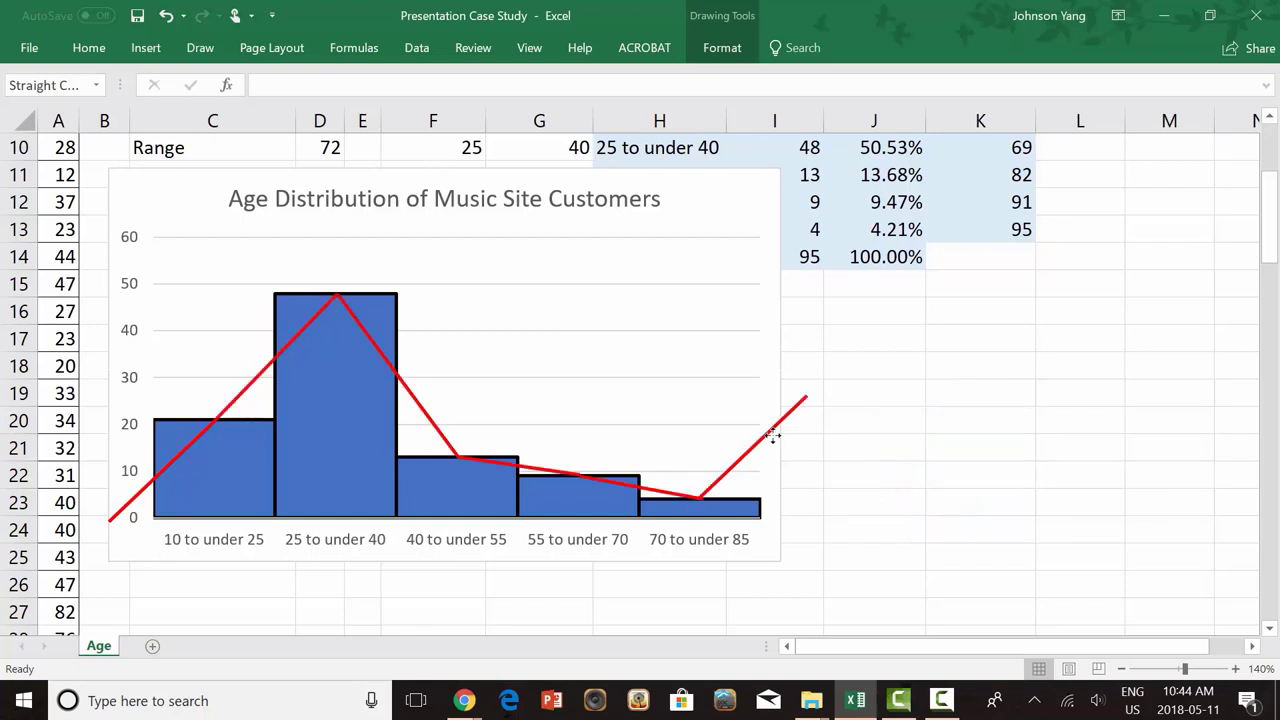
click(773, 436)
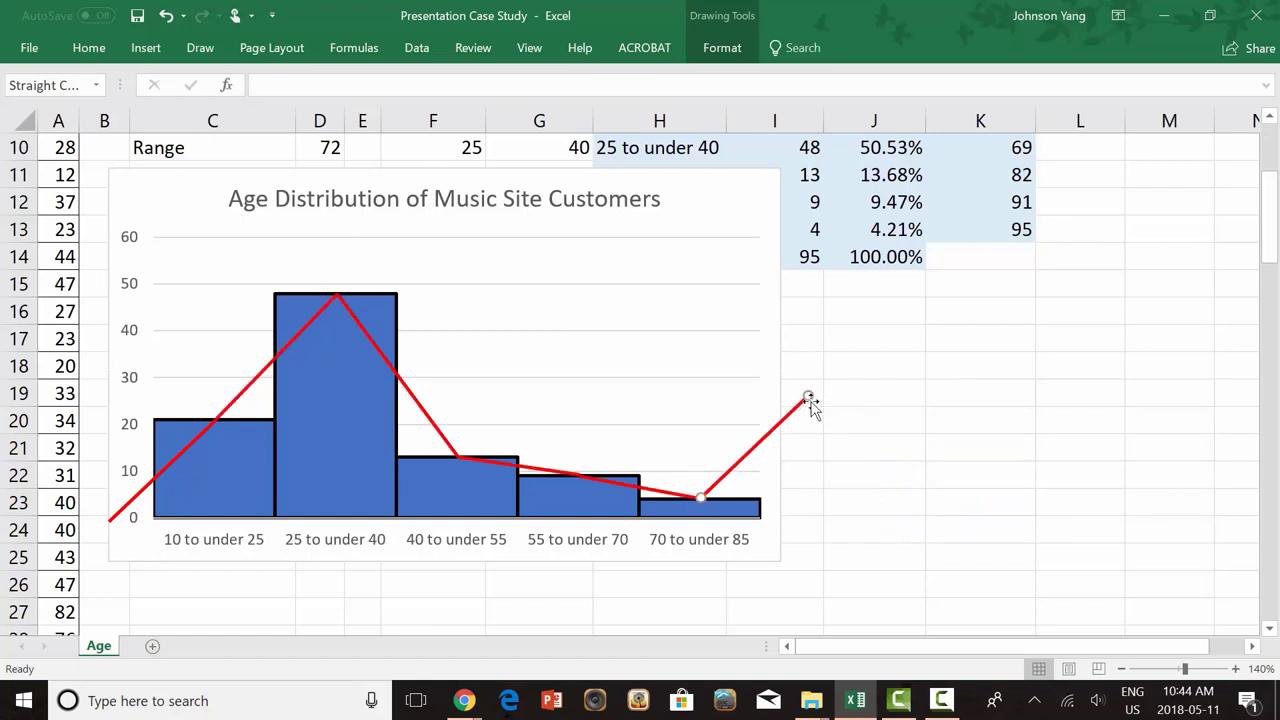
drag(812, 394, 822, 514)
click(951, 507)
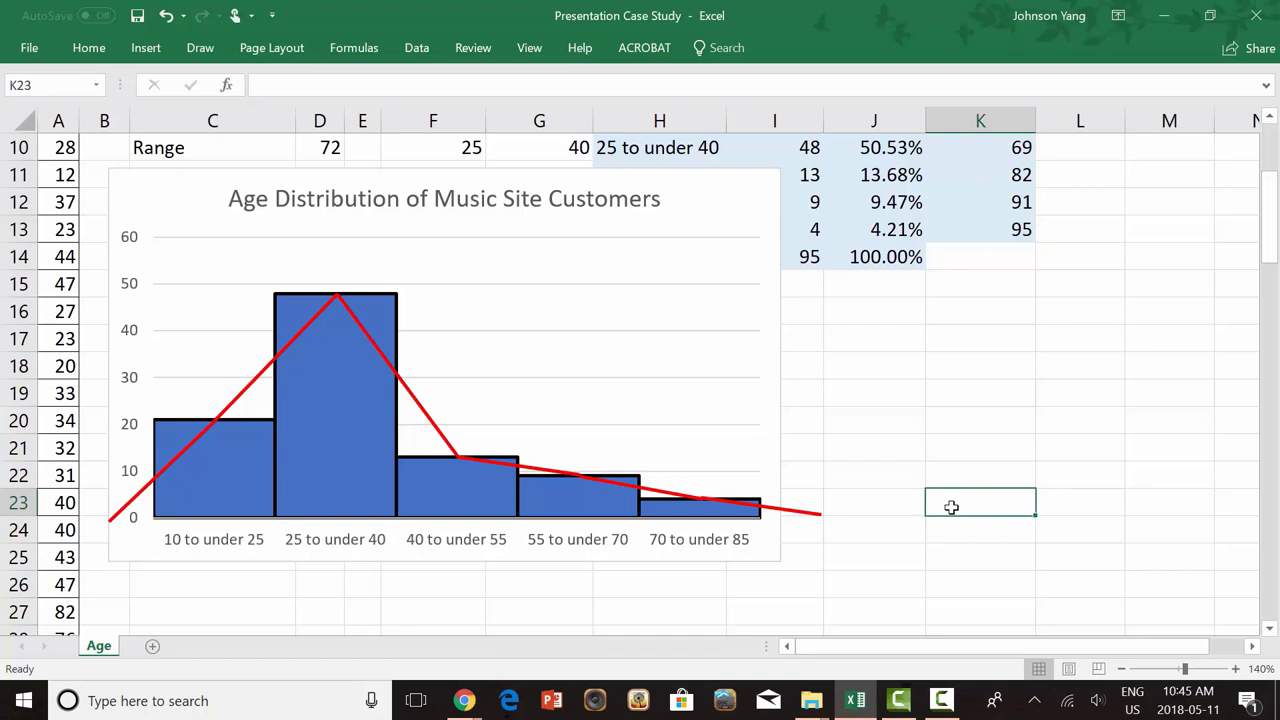
Group the histogram and all the red polygon lines into one object
scroll(643, 355, down, 2)
click(643, 355)
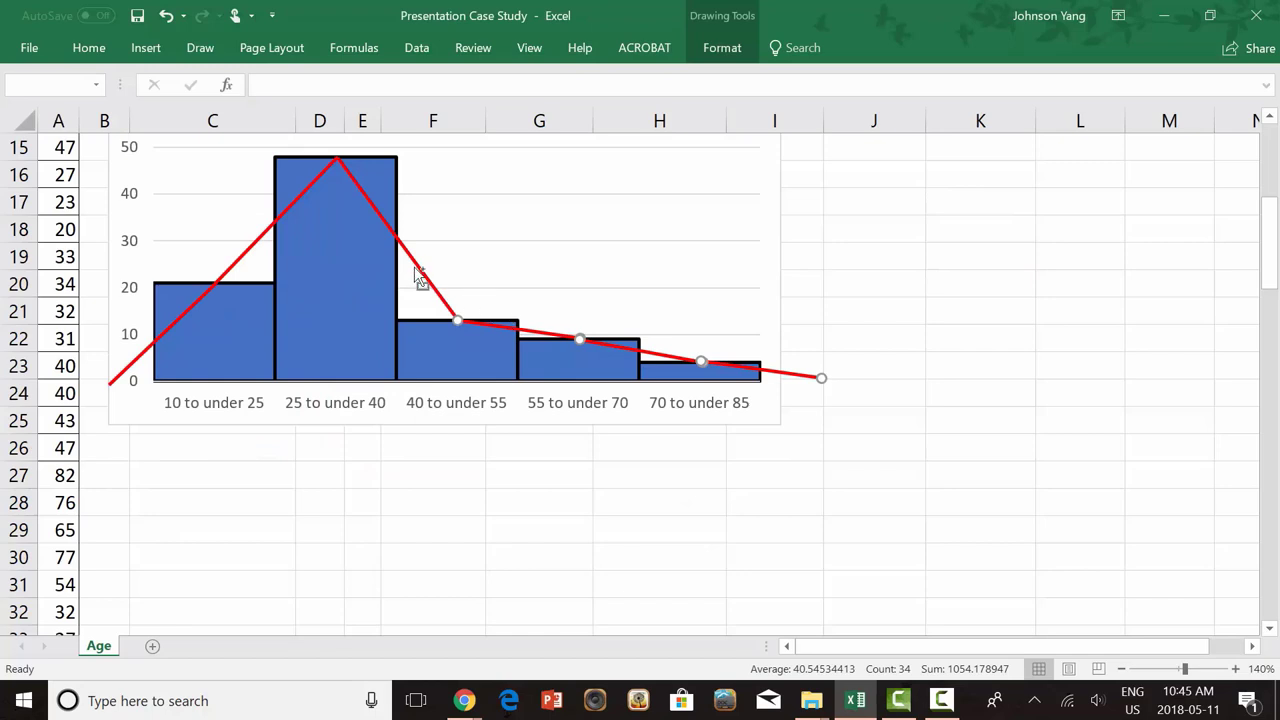
right_click(628, 346)
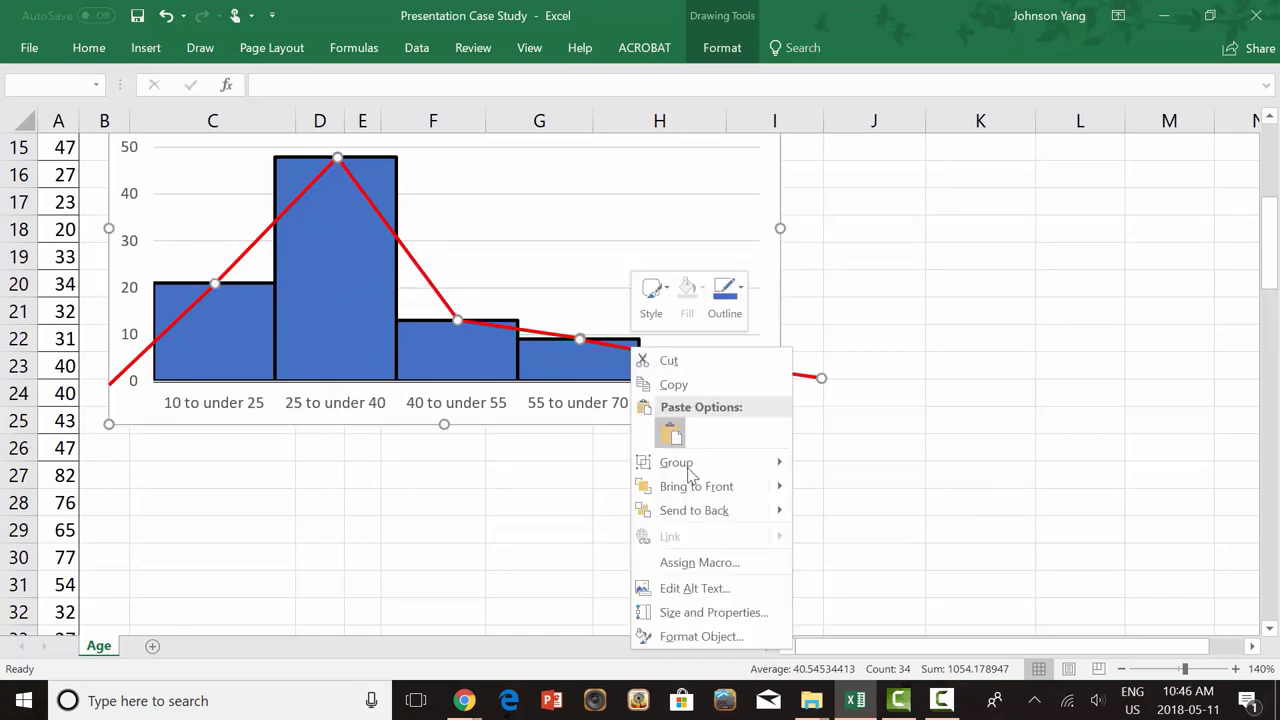
mouse_move(686, 466)
click(828, 461)
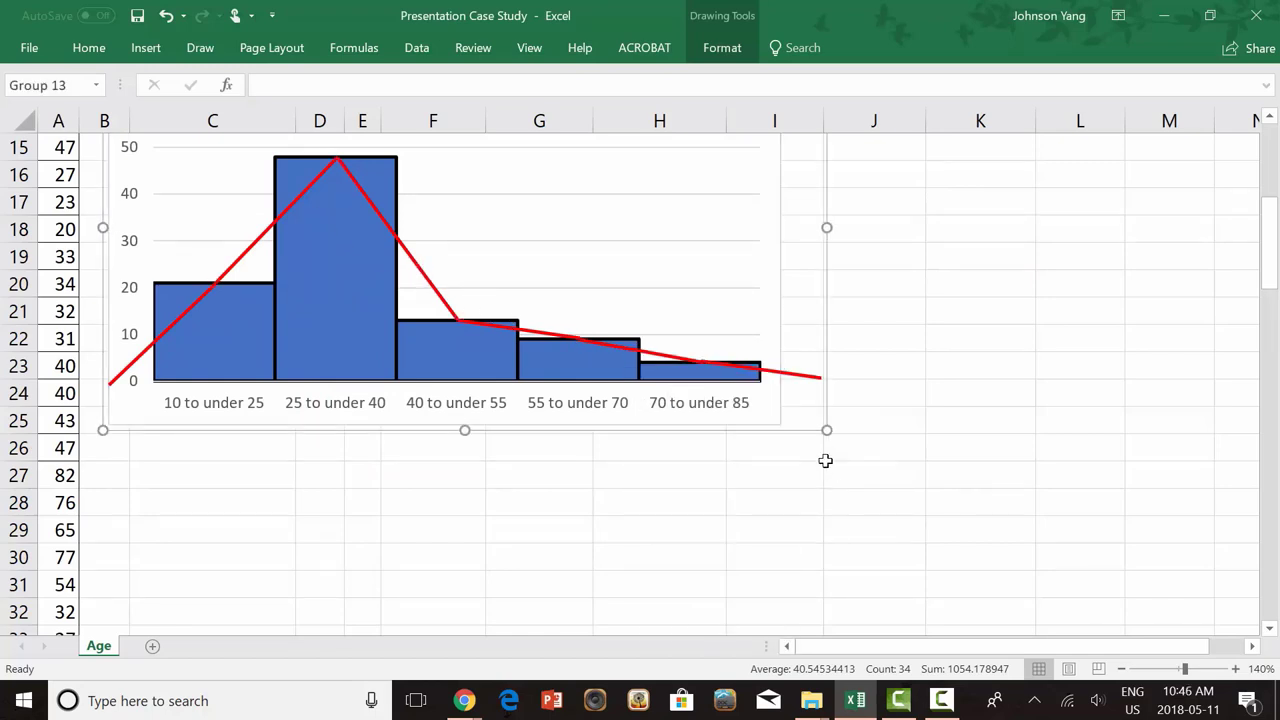
Move the grouped histogram and polygon down to about rows 36 to 51, columns C to J
drag(749, 436, 774, 540)
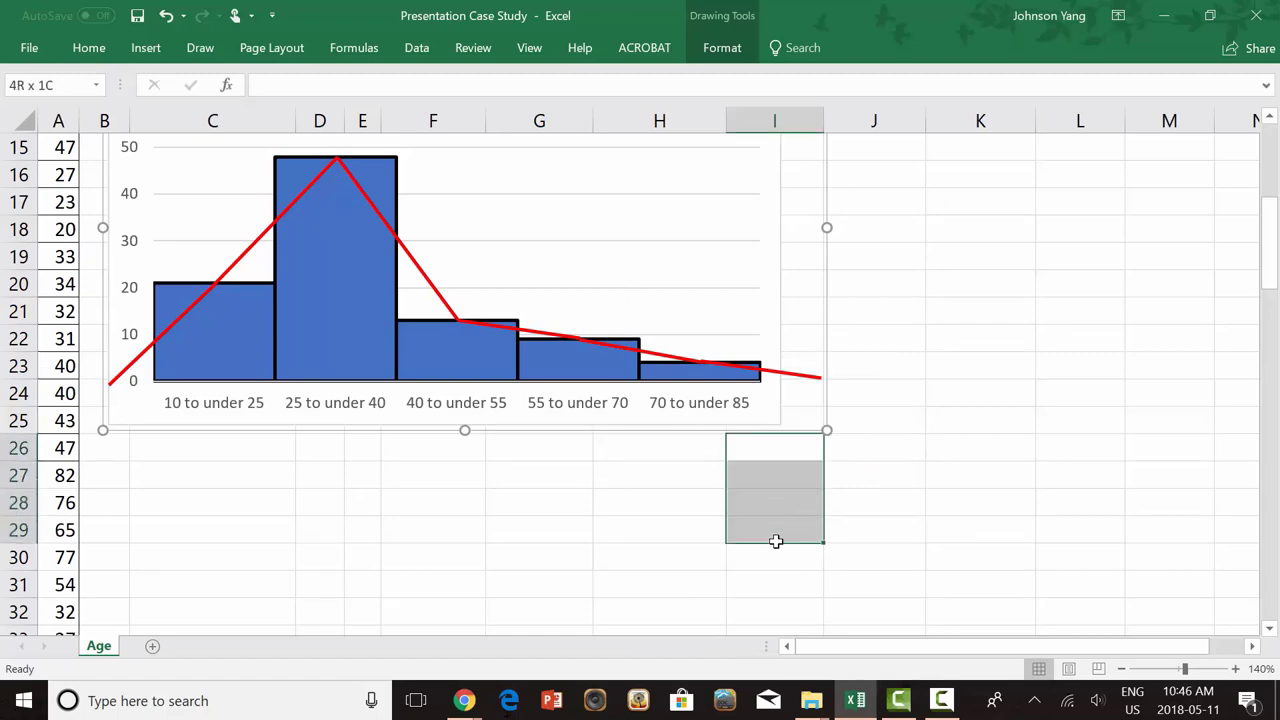
key(ctrl+z)
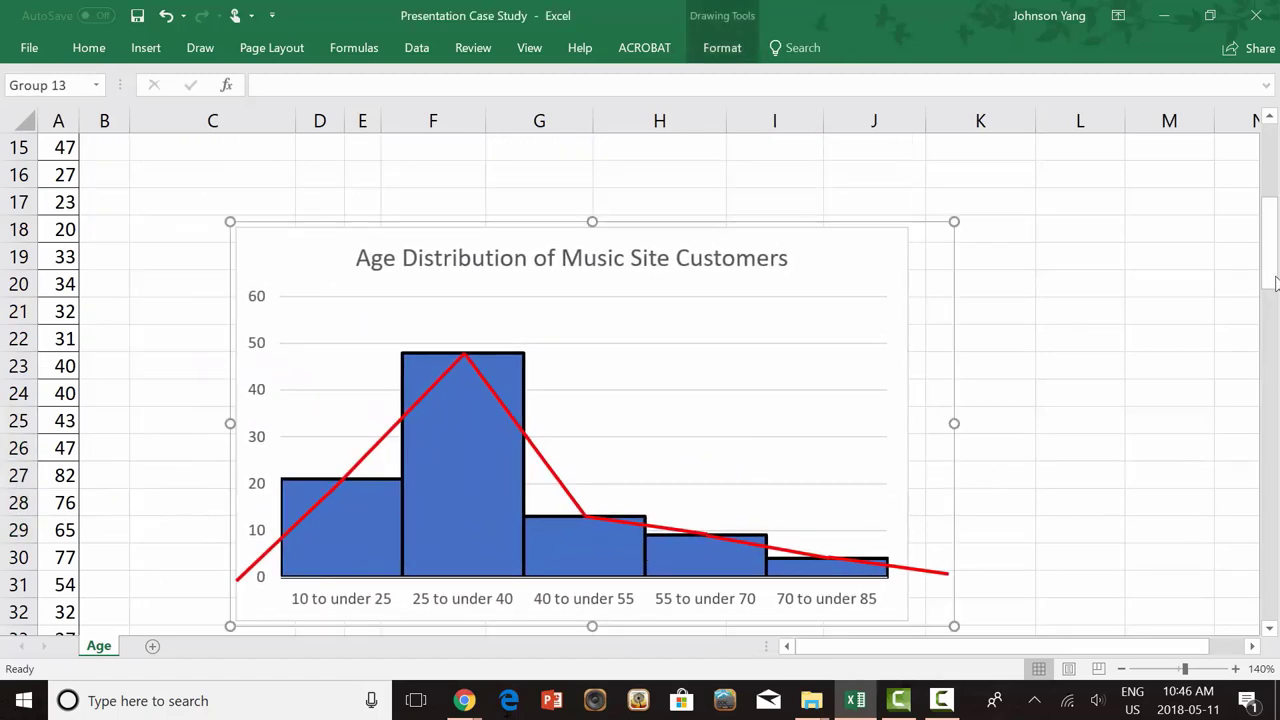
drag(1270, 278, 1272, 325)
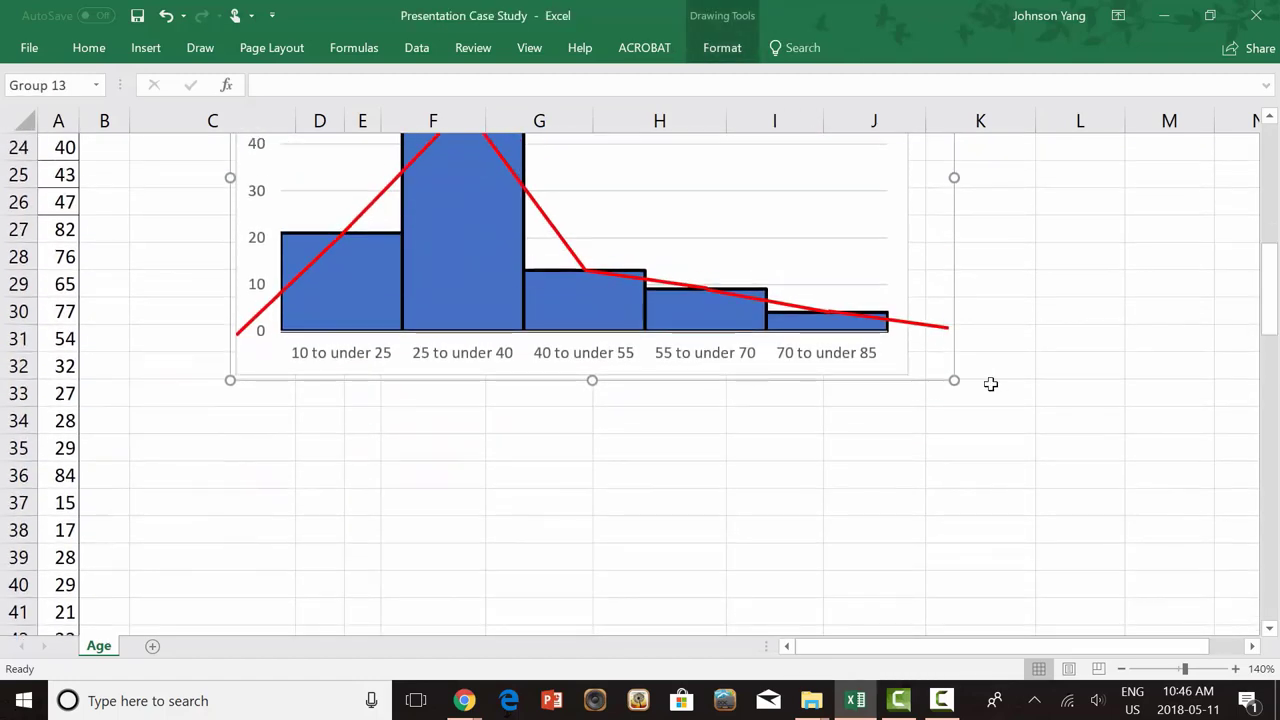
drag(934, 383, 846, 580)
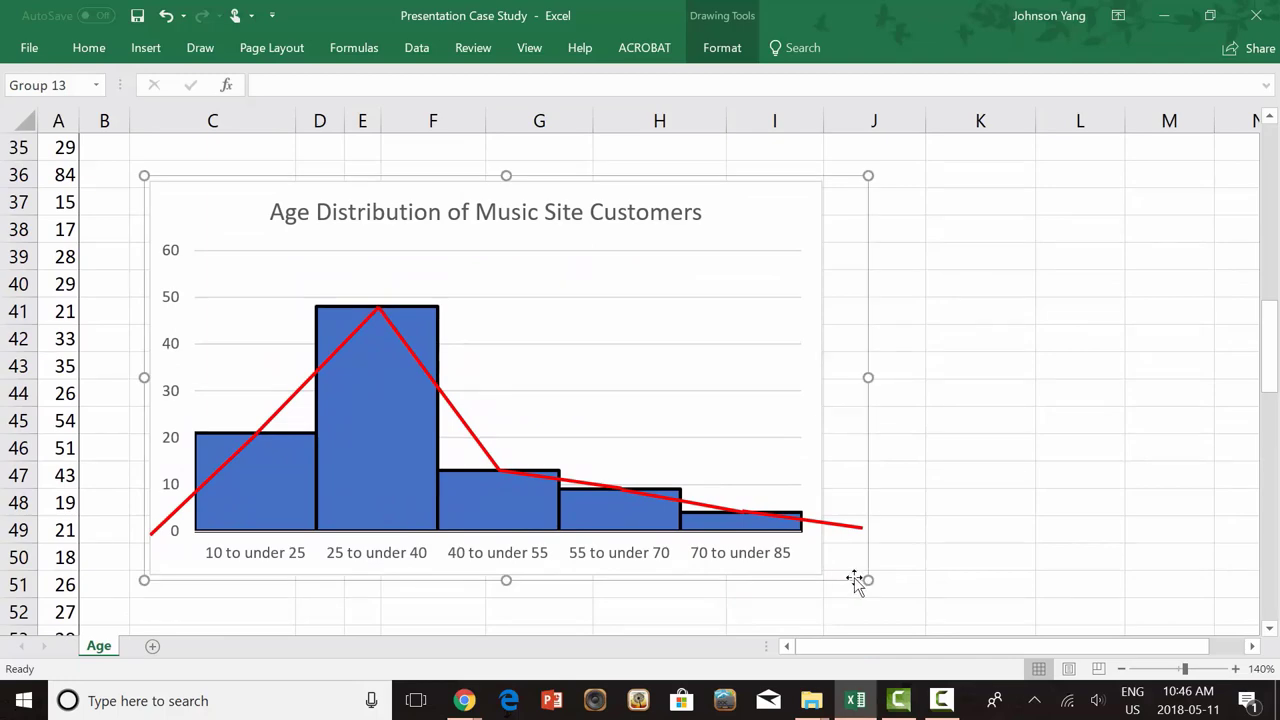
Insert a 2-D pie chart from the Age and Relative Frequency columns, H8:H13 and J8:J13
drag(1272, 360, 1276, 218)
click(686, 258)
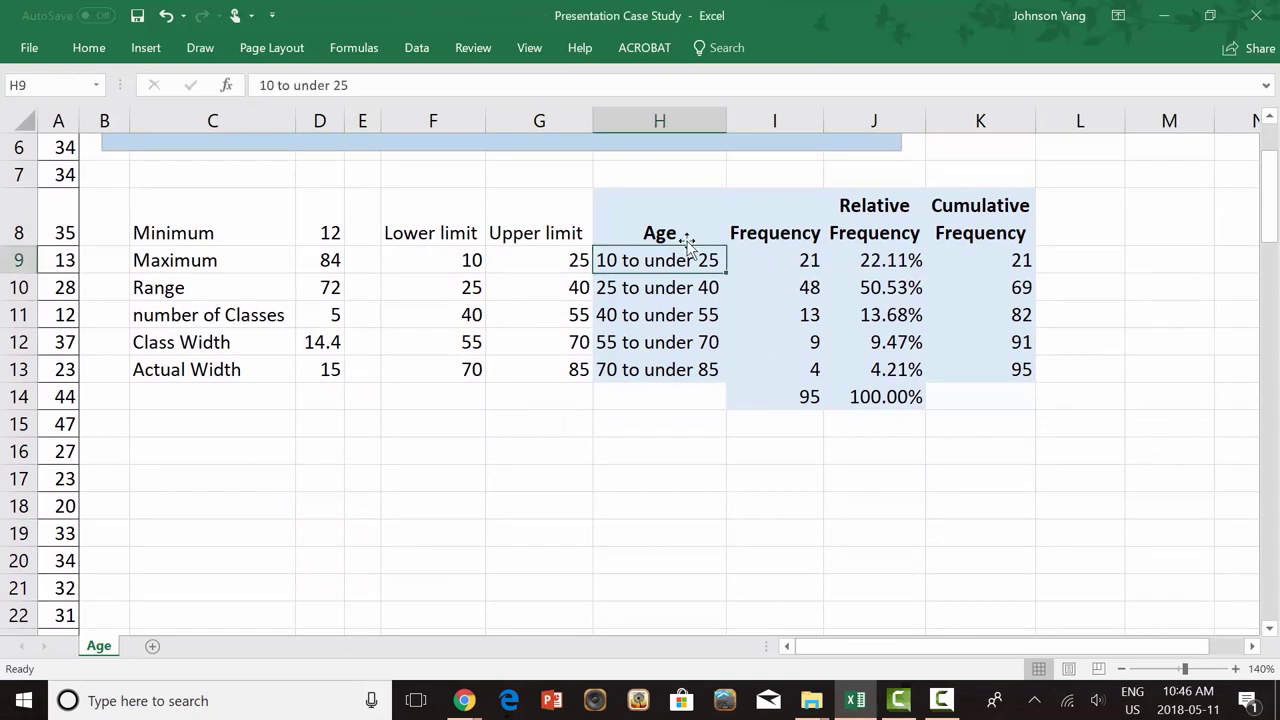
drag(680, 229, 686, 378)
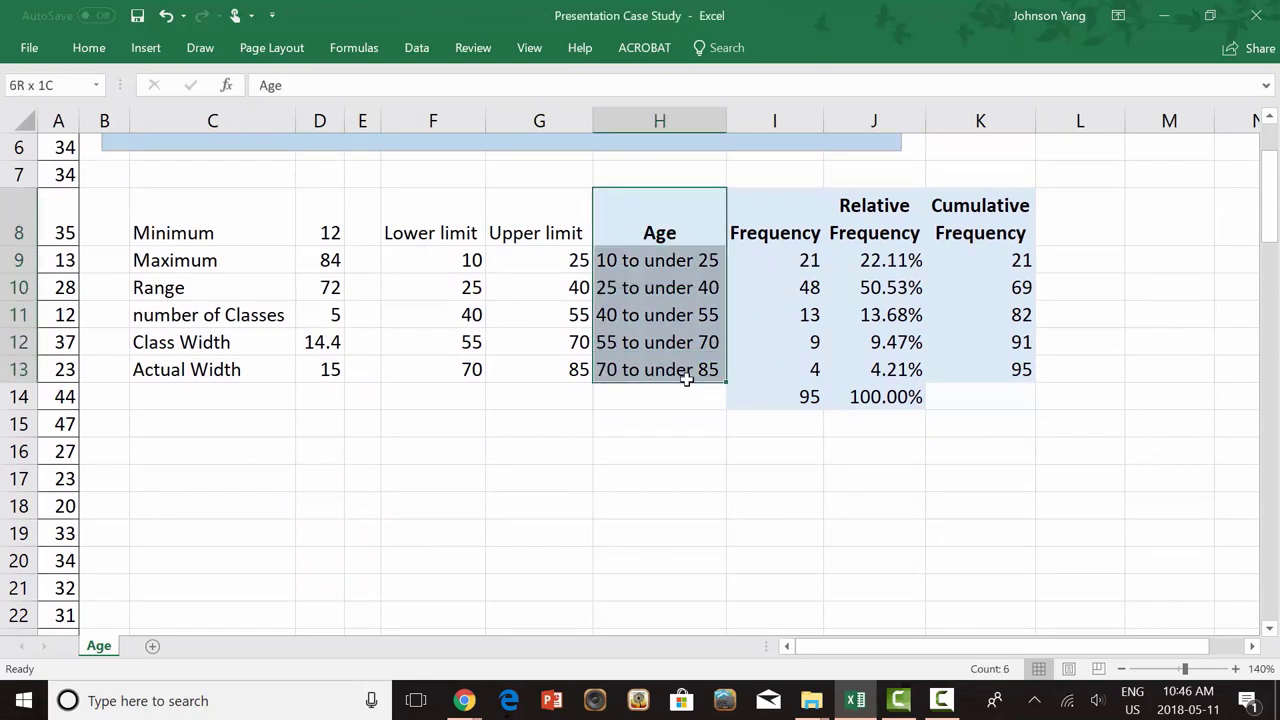
ctrl+click(872, 236)
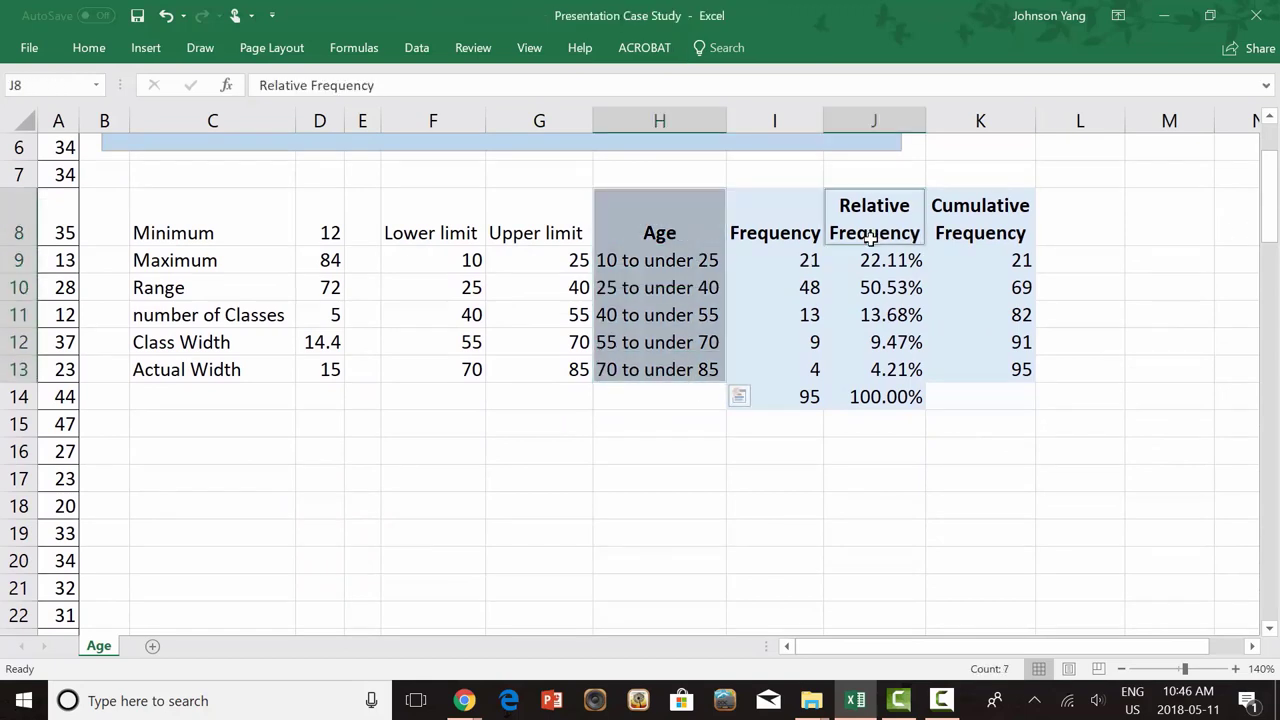
drag(872, 236, 897, 371)
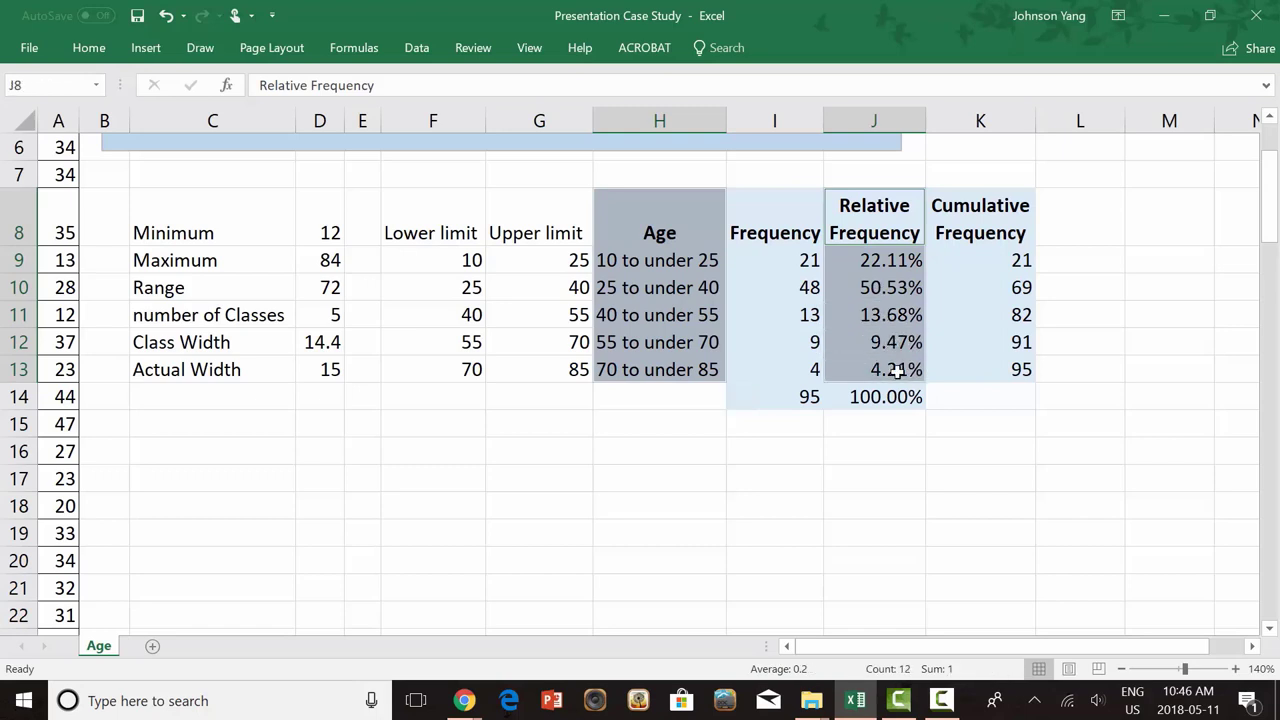
click(145, 47)
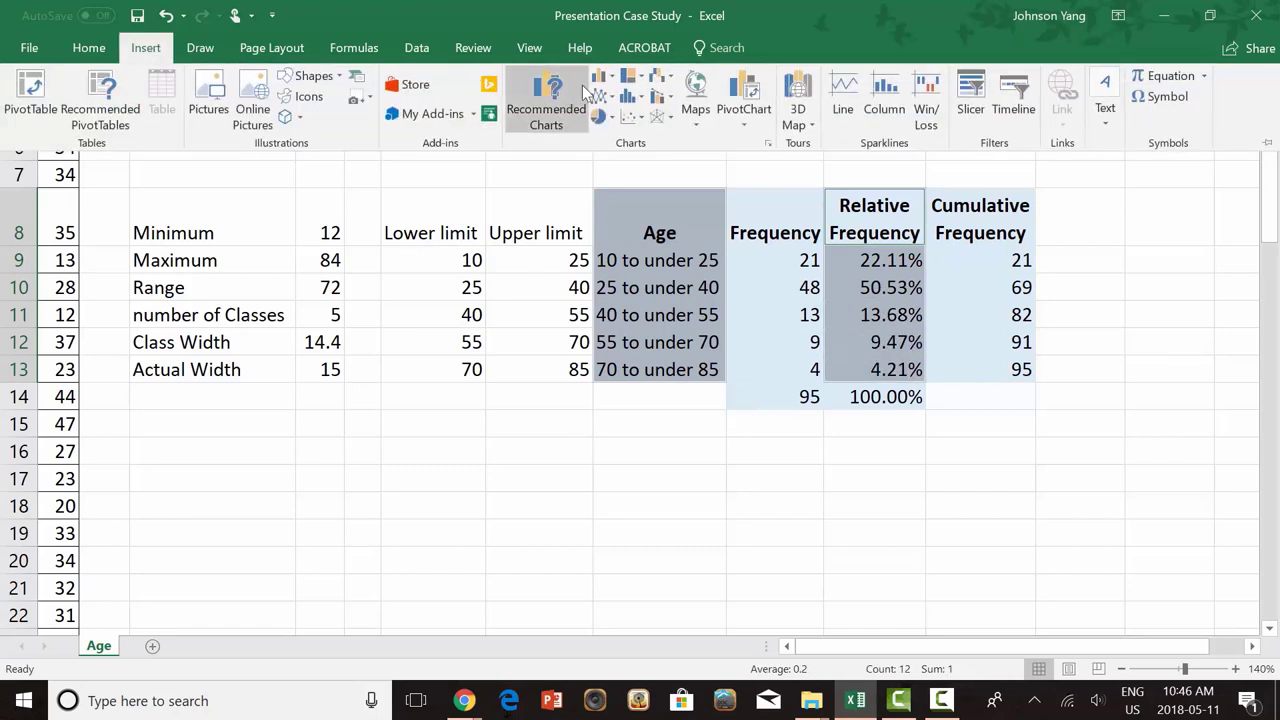
click(605, 117)
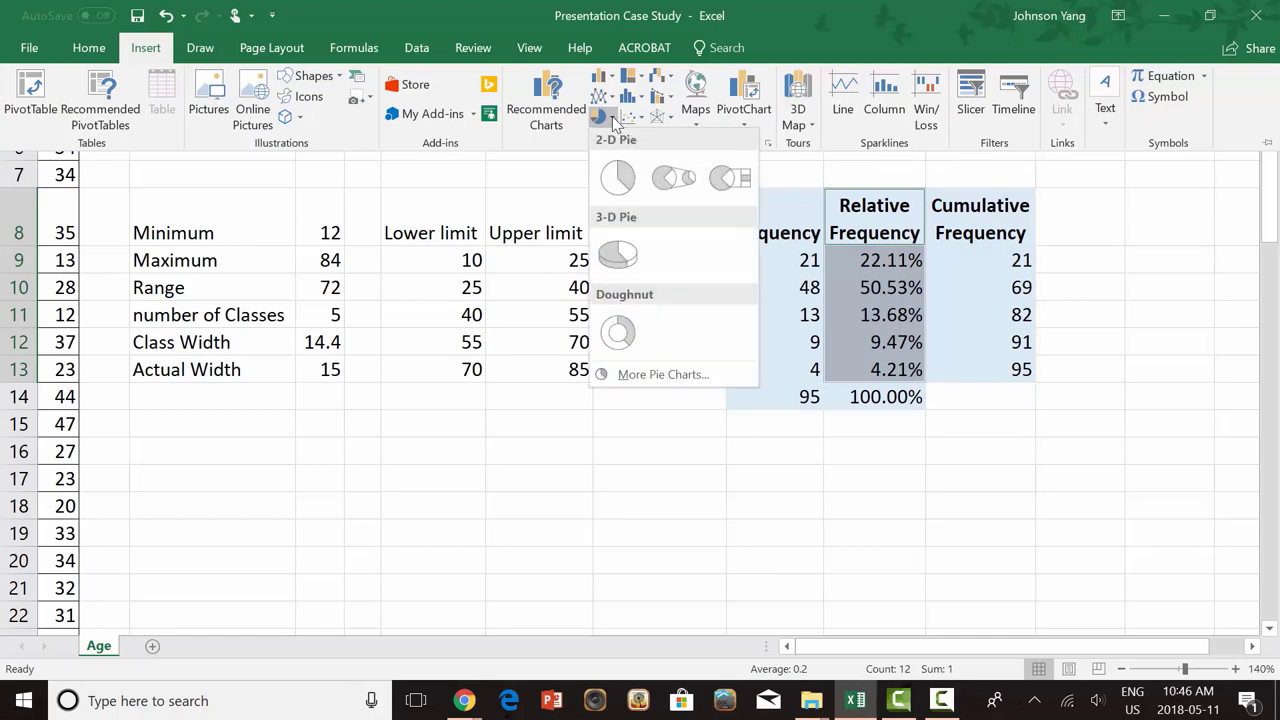
click(618, 176)
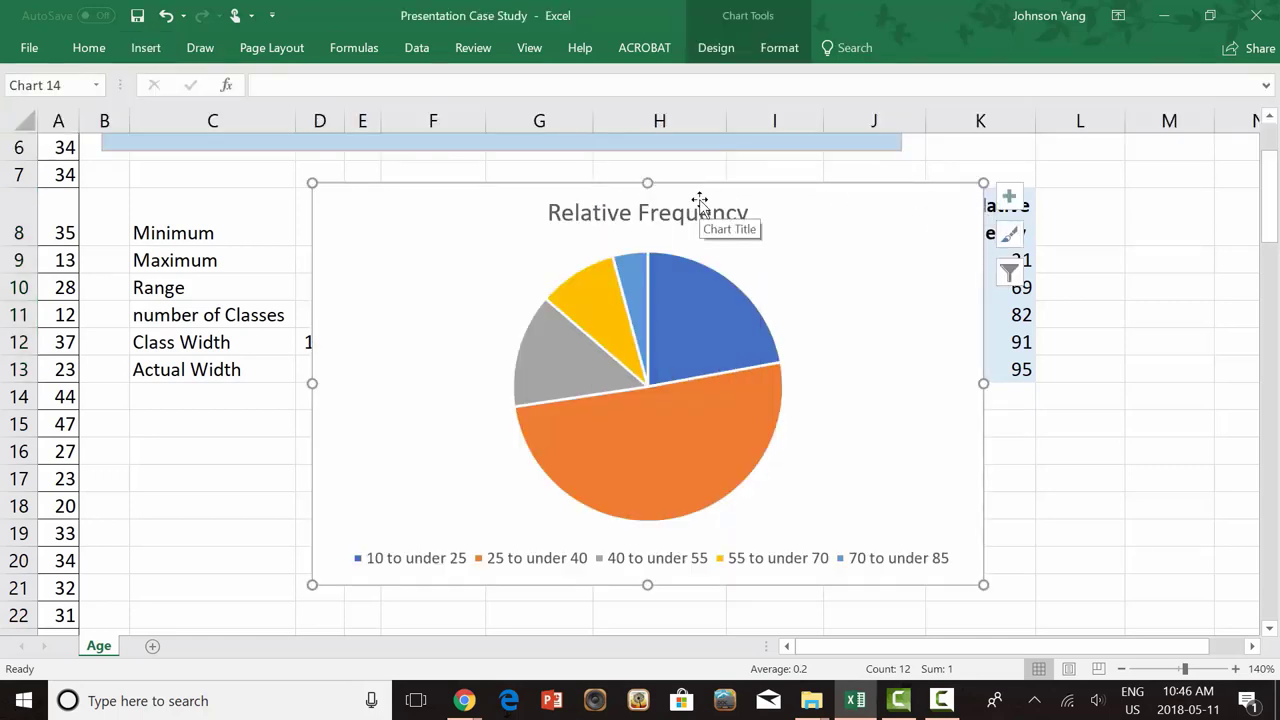
Change the pie chart's title to "Age Distribution of Music Site Customers" and move the chart clear of the frequency table
click(738, 210)
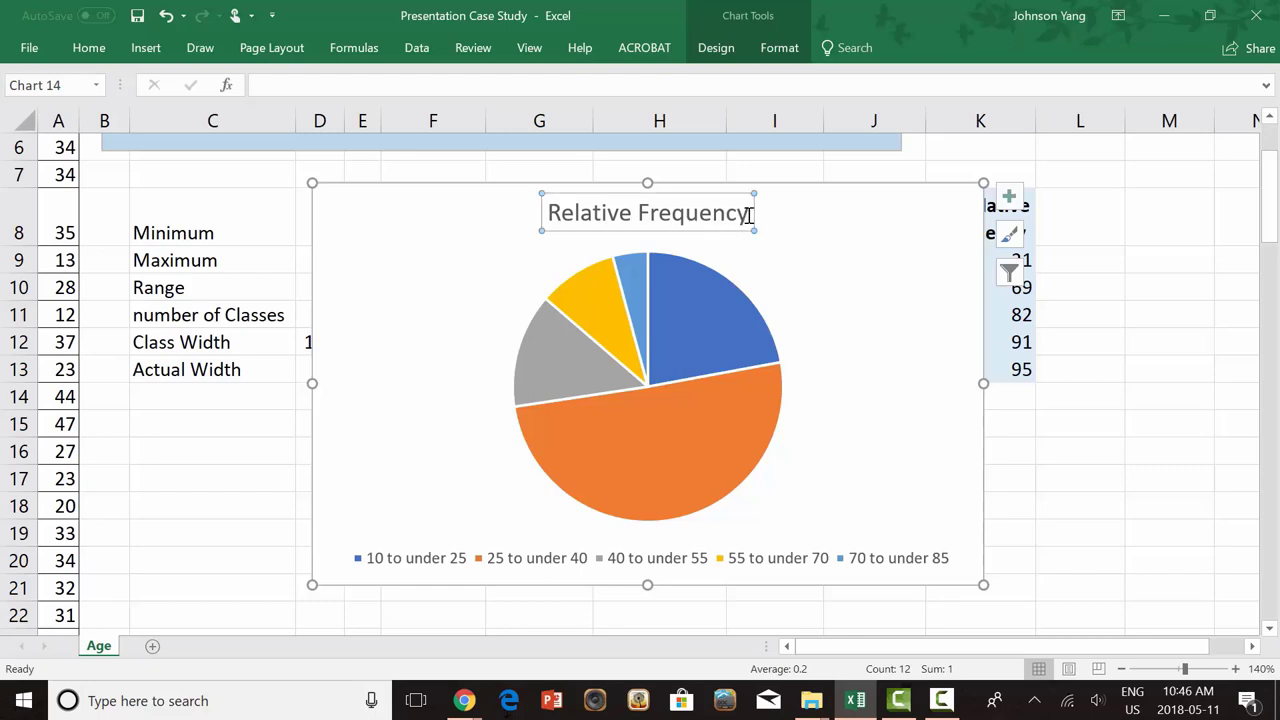
drag(746, 212, 514, 220)
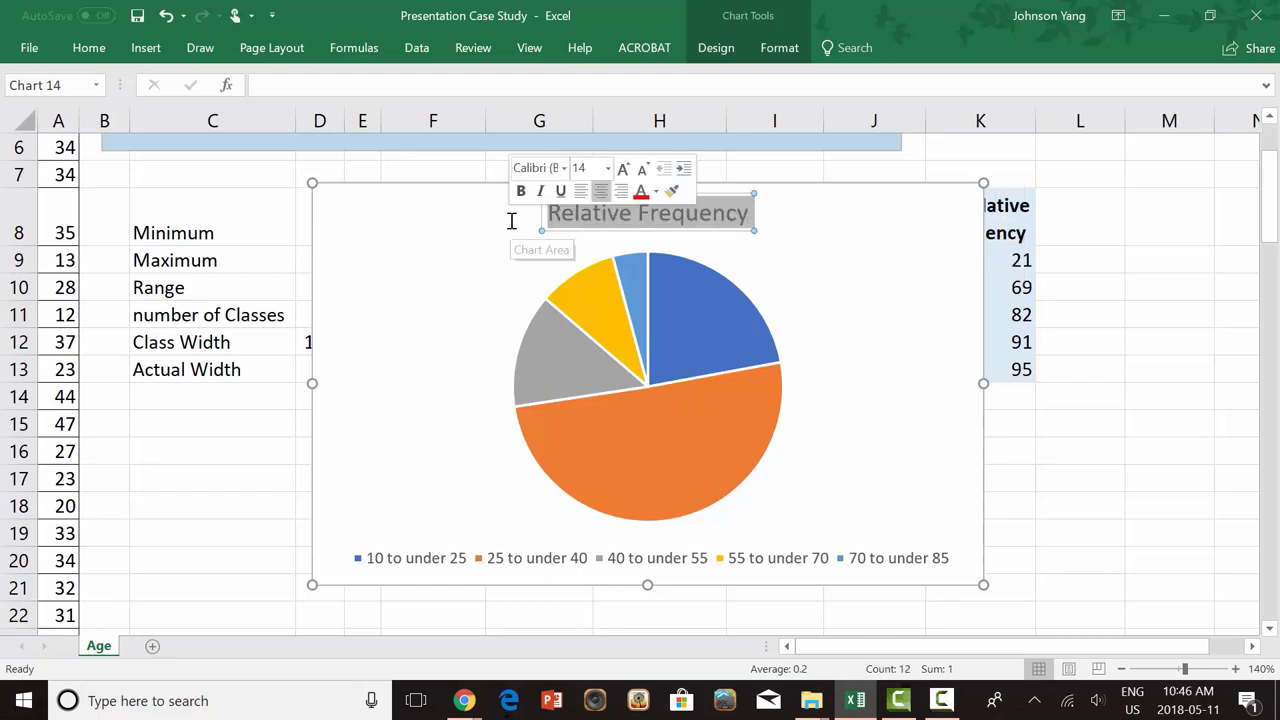
text(Age Distribution of Music Site Customers)
click(834, 334)
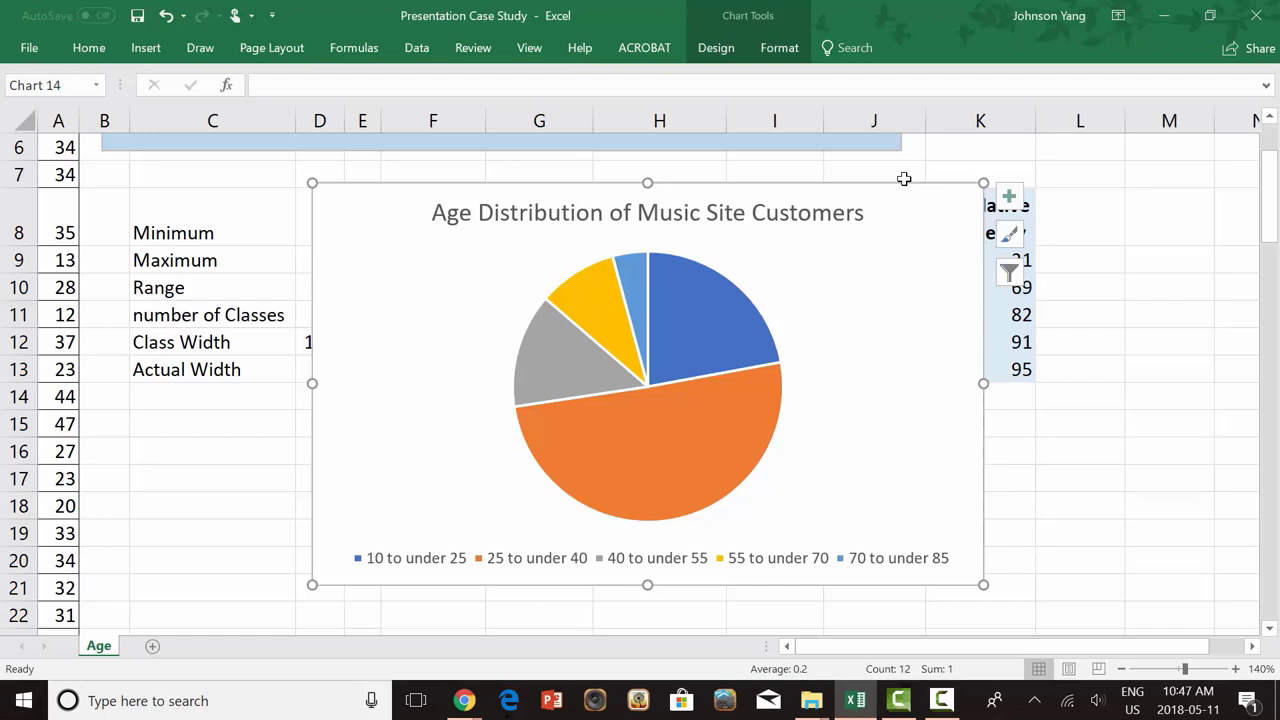
drag(1152, 646, 1100, 443)
scroll(1232, 408, up, 12)
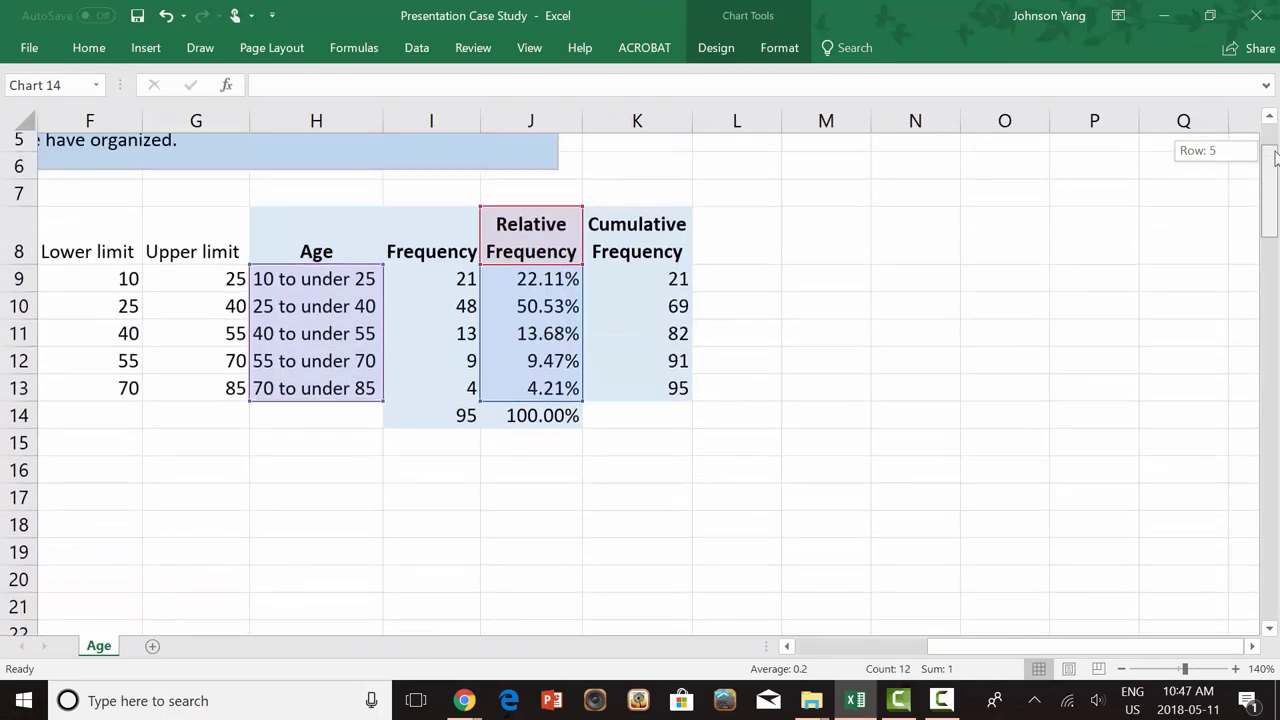
Insert a 2-D clustered column chart from the Age and Cumulative Frequency columns, H8:H13 and K8:K13
drag(369, 243, 352, 392)
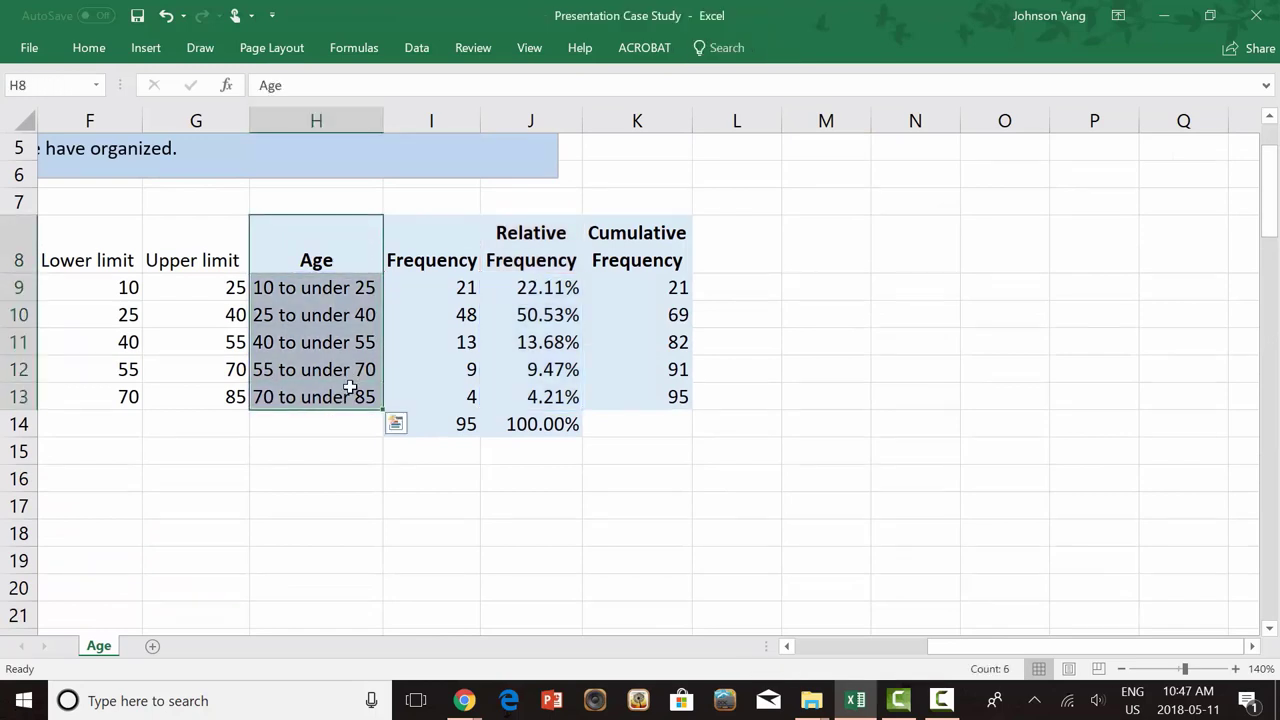
drag(668, 230, 671, 343)
click(316, 245)
drag(326, 313, 330, 395)
ctrl+drag(645, 234, 648, 392)
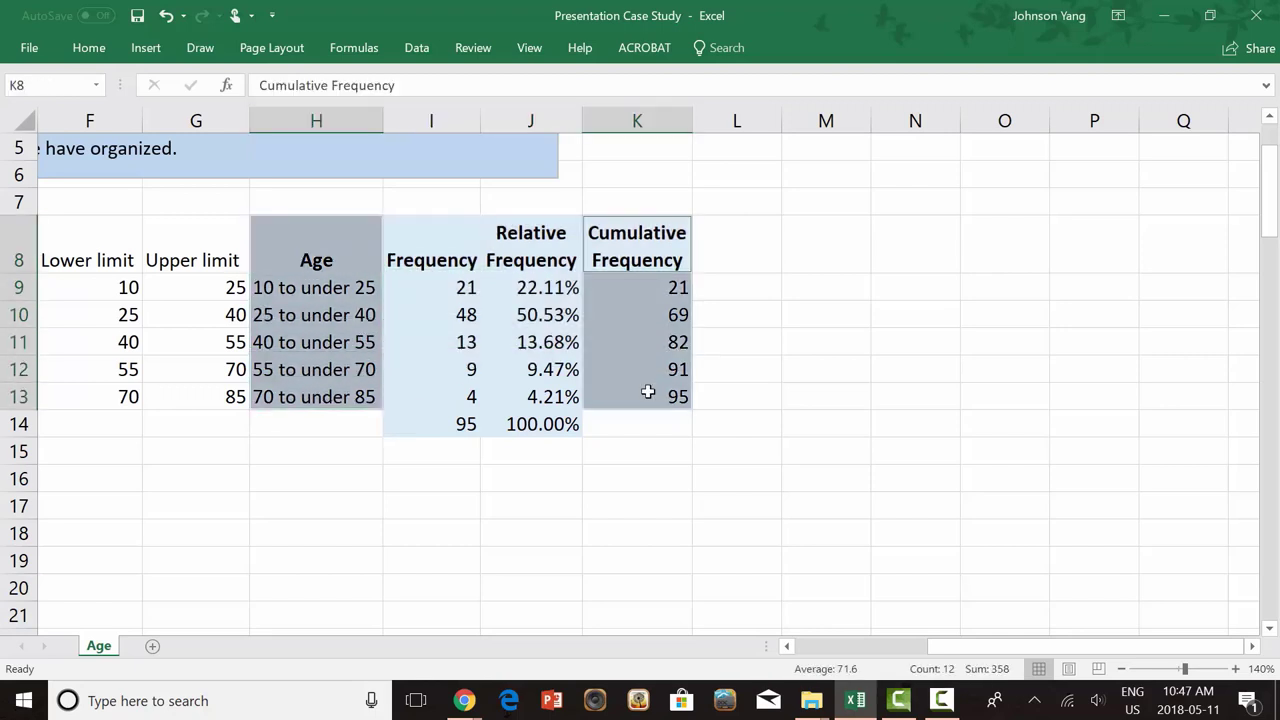
click(145, 50)
click(610, 80)
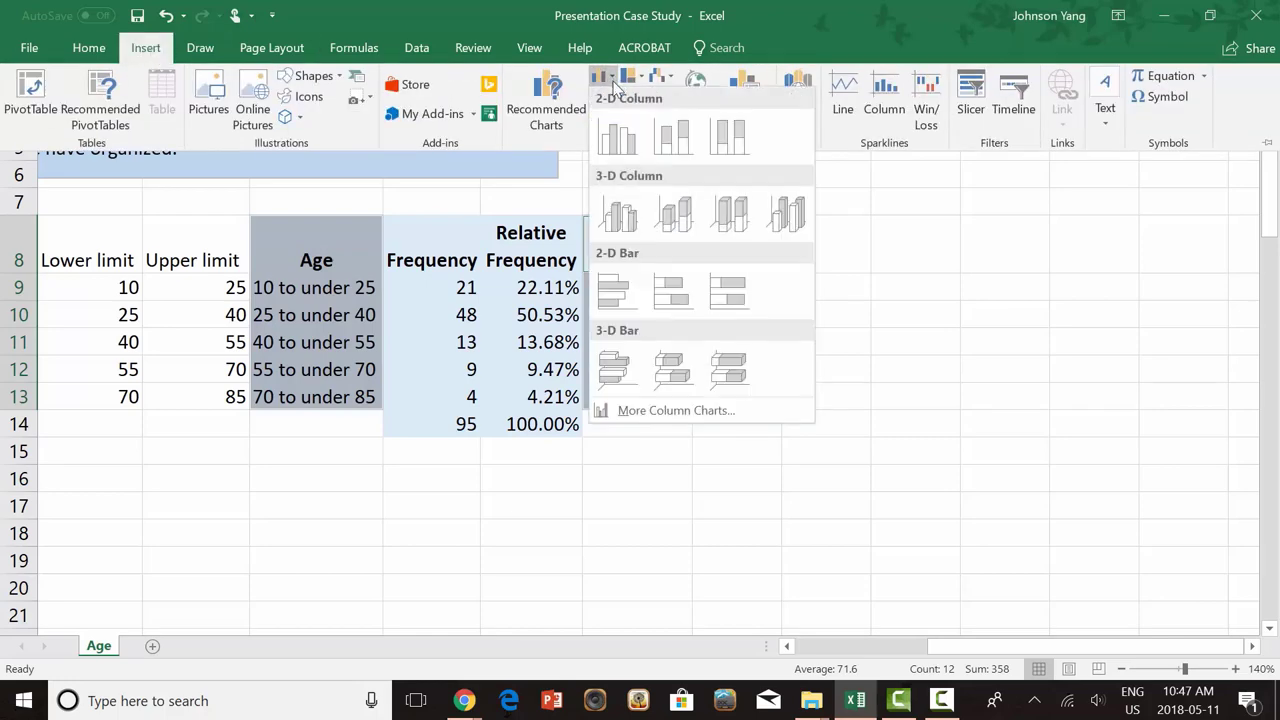
click(619, 137)
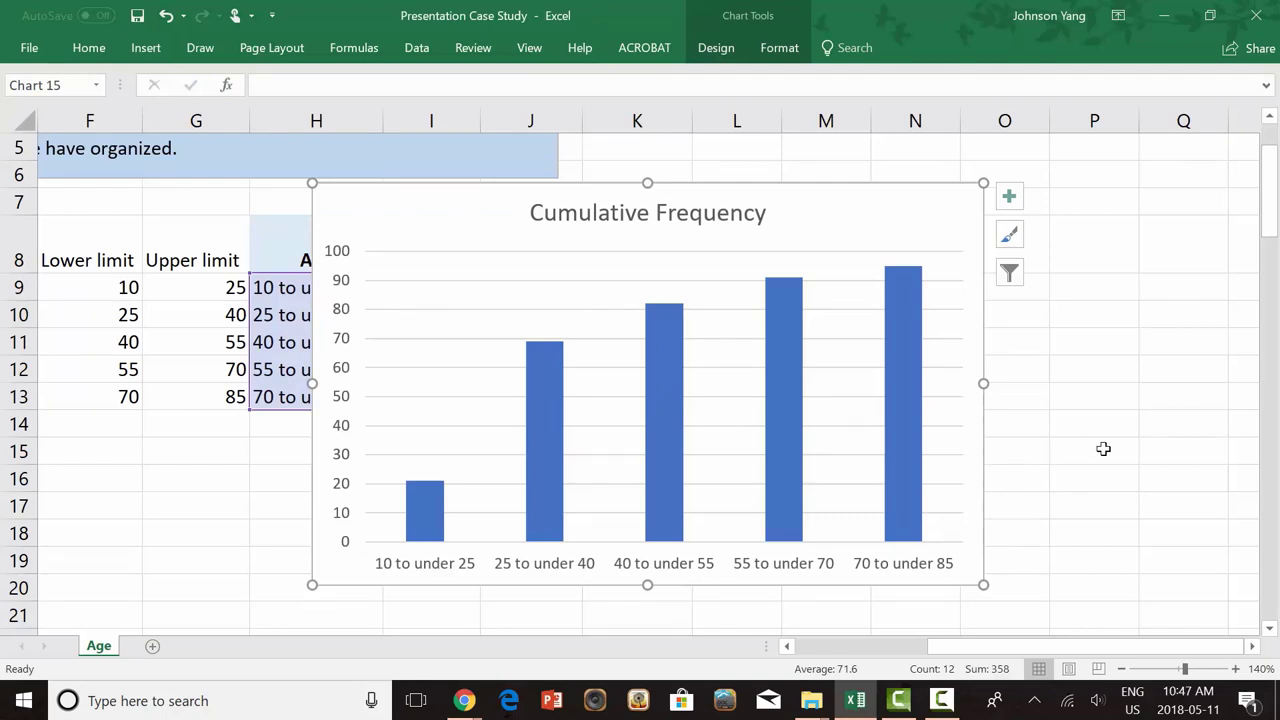
Remove the gaps between the columns of the cumulative frequency chart
click(912, 385)
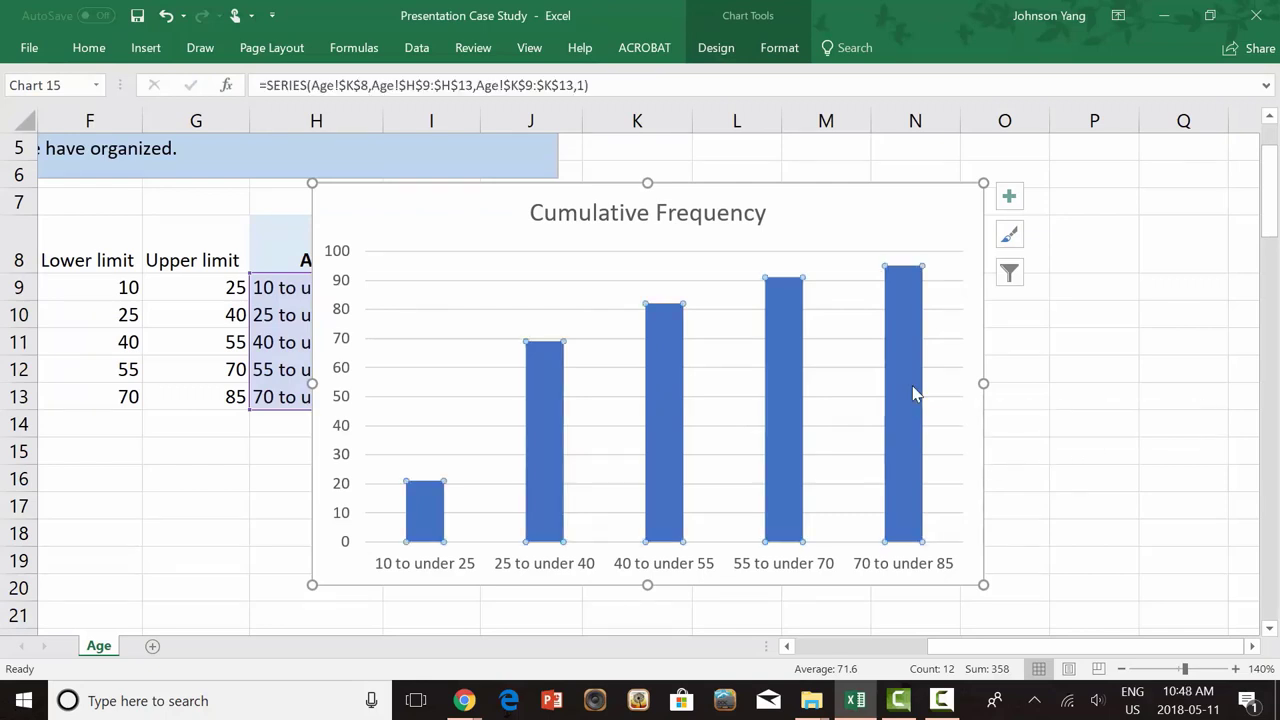
right_click(912, 385)
click(990, 572)
drag(1158, 355, 1141, 352)
Give the cumulative frequency columns a thicker solid black border
click(1054, 190)
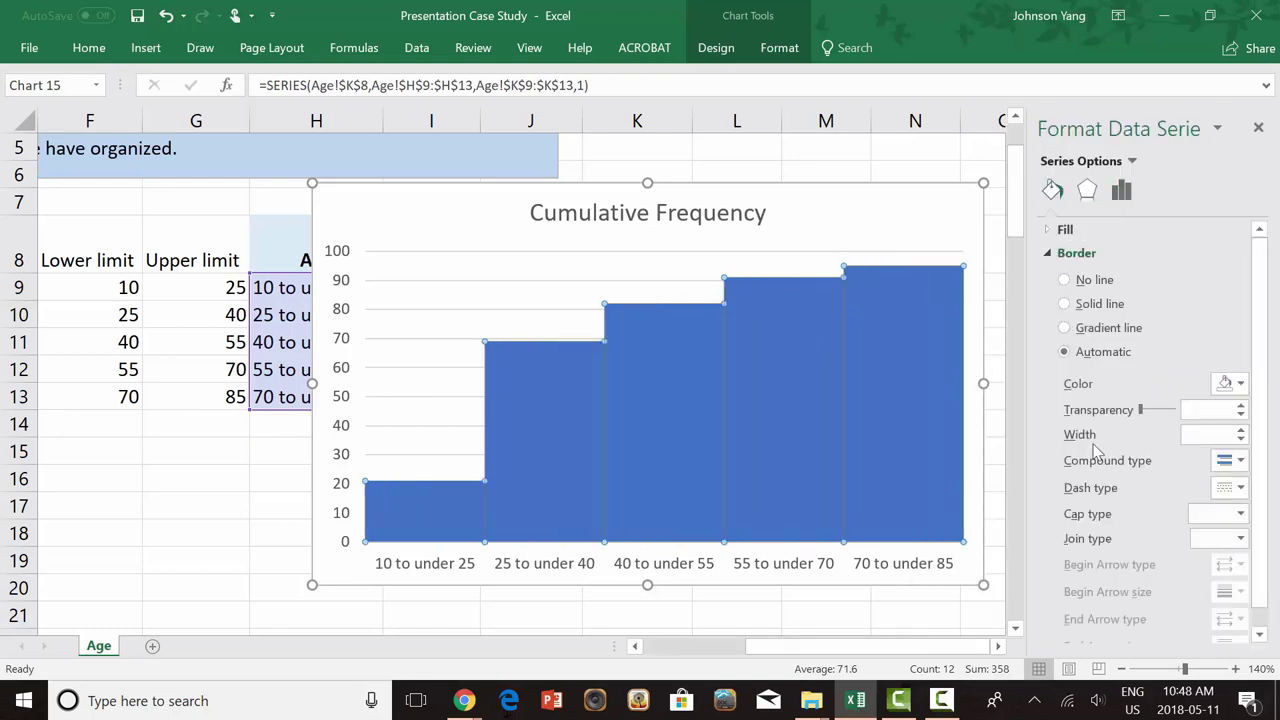
click(1086, 306)
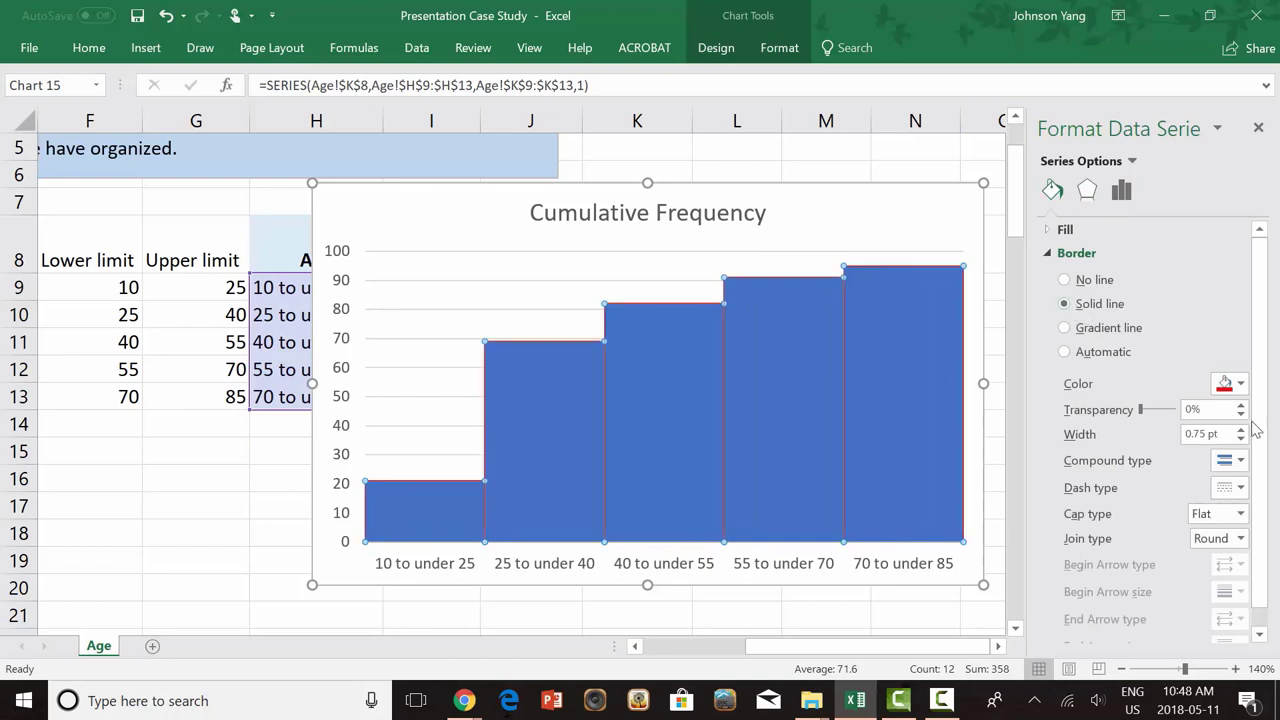
click(1241, 434)
click(1240, 383)
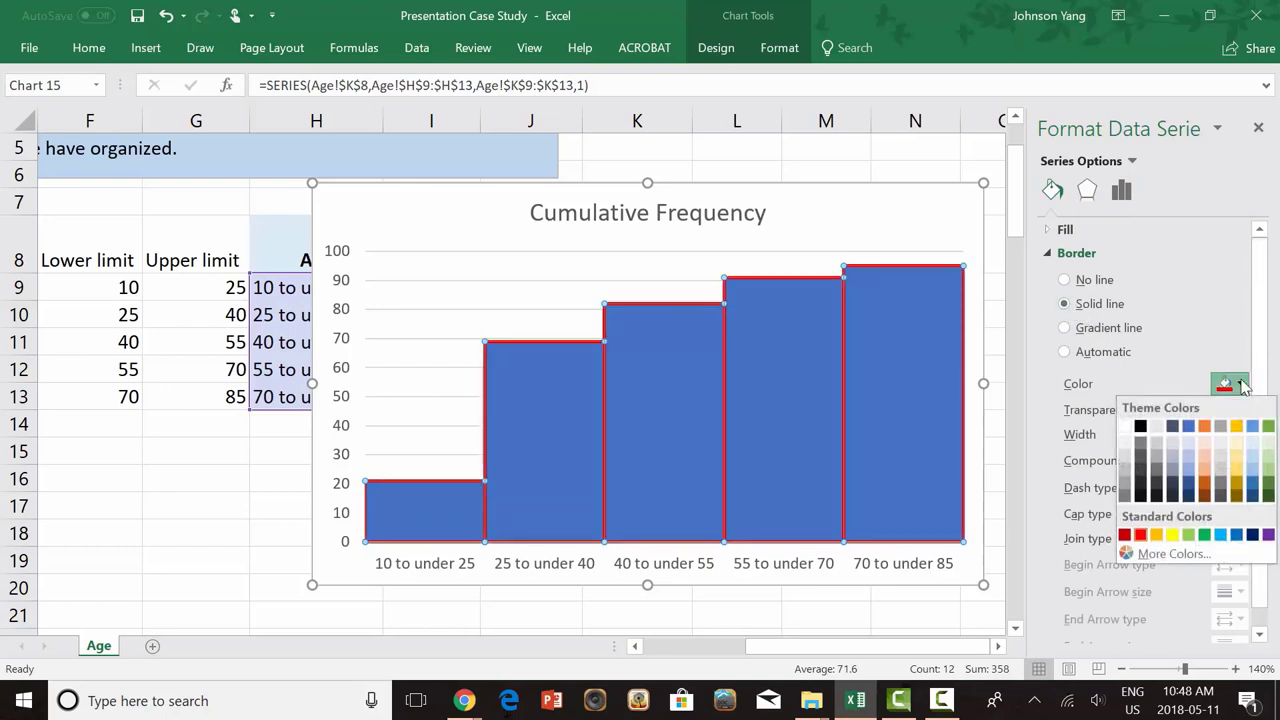
click(1146, 424)
click(1258, 127)
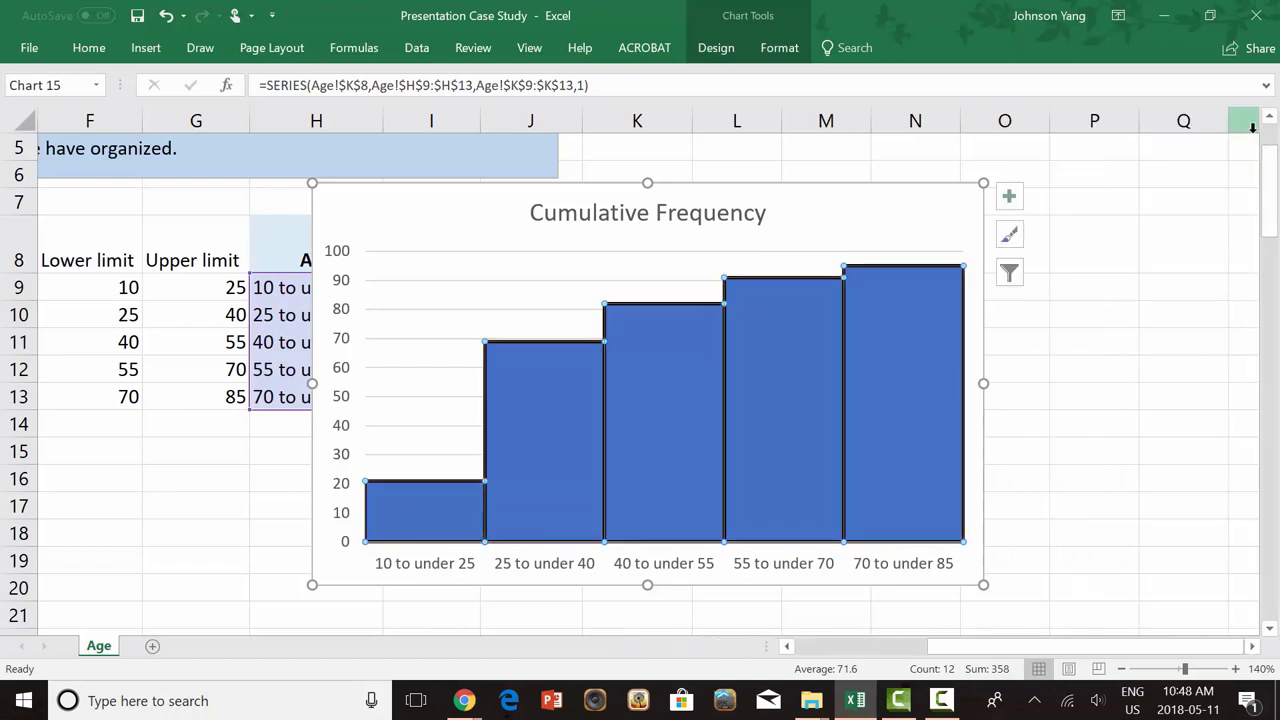
Shift the cumulative chart to columns I to O, and run a pasted red line from its origin to the first bar's upper right corner
drag(770, 188, 846, 220)
click(1174, 406)
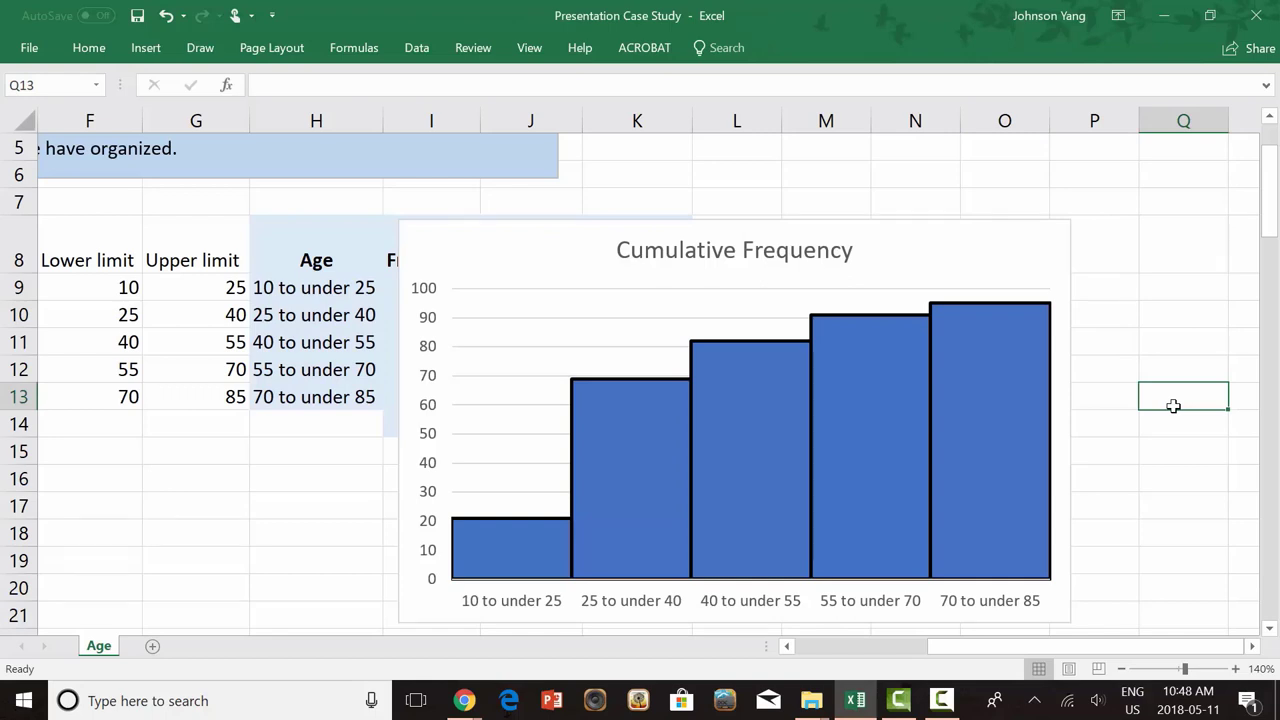
key(ctrl+v)
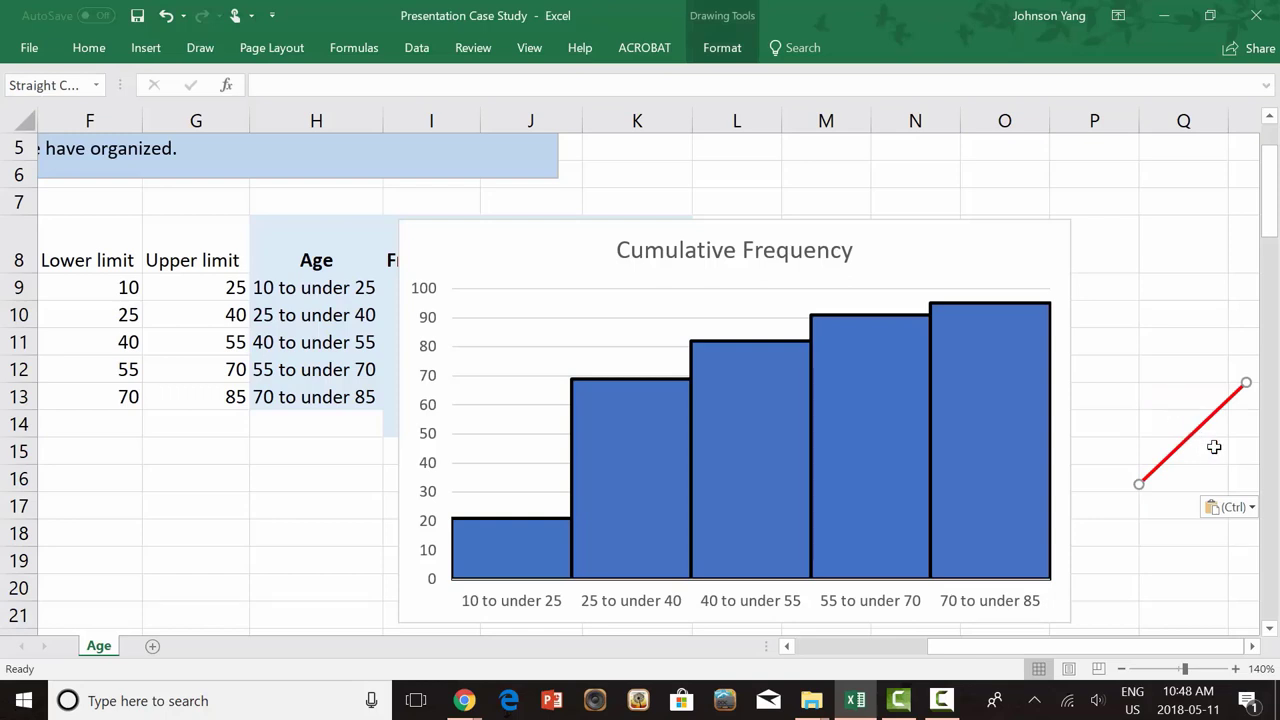
drag(1202, 430, 569, 517)
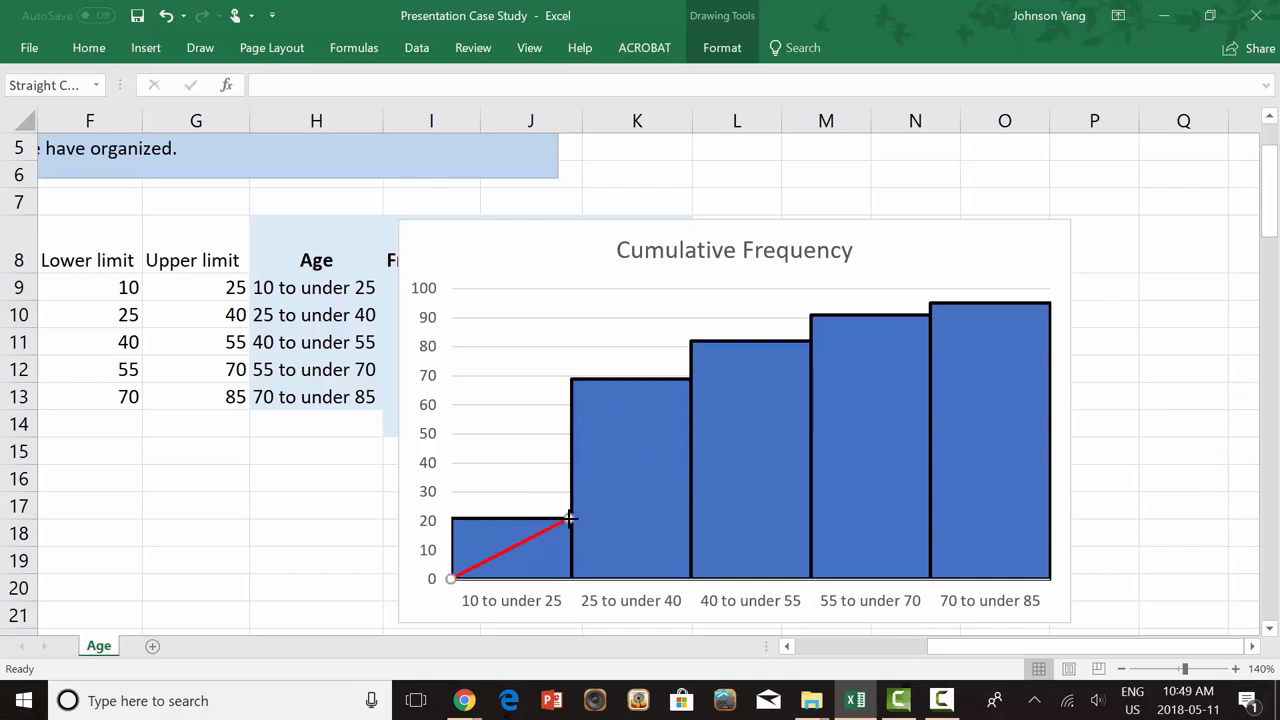
Extend the red ogive line with connected segments through the upper right corners of the remaining four cumulative frequency bars
click(569, 517)
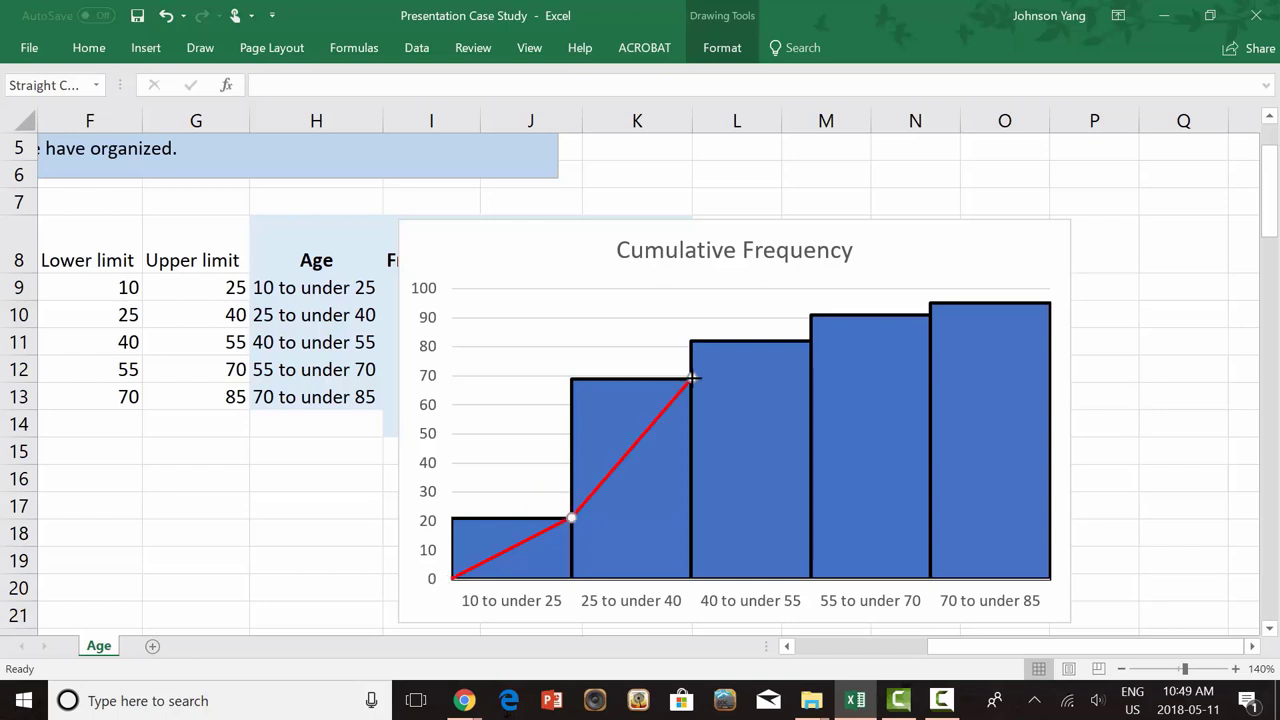
drag(692, 378, 800, 262)
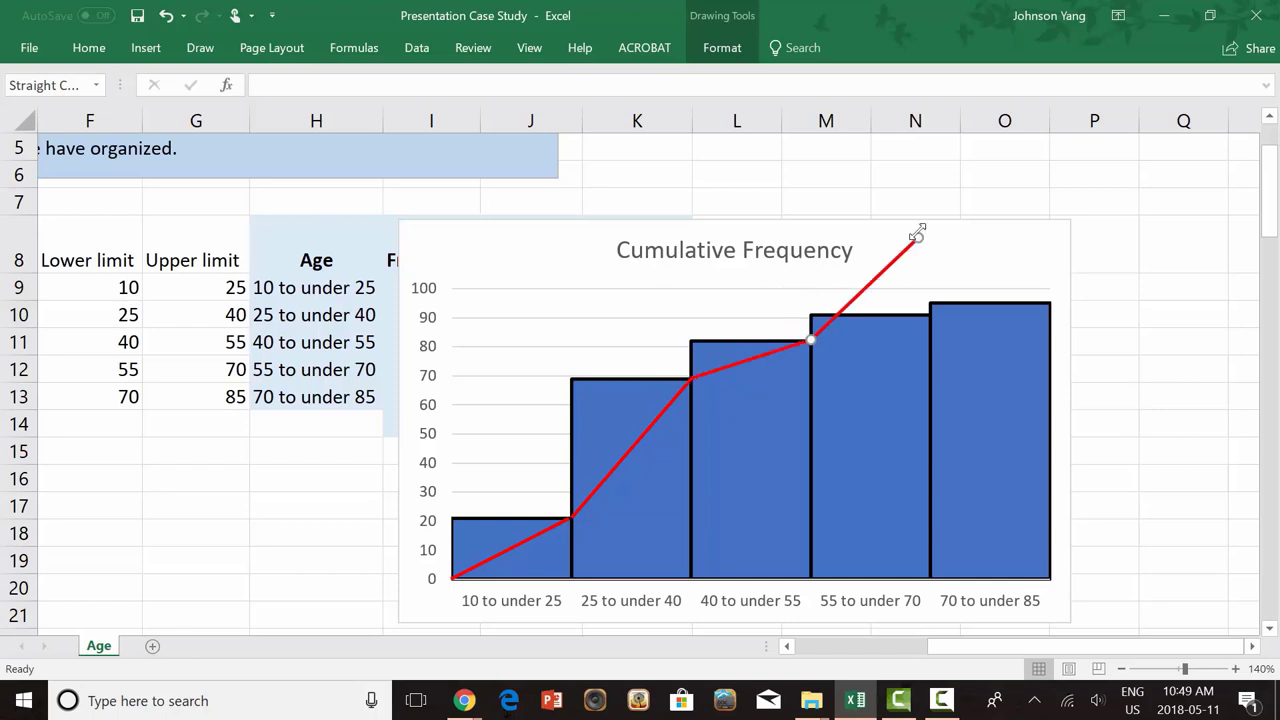
drag(917, 232, 940, 315)
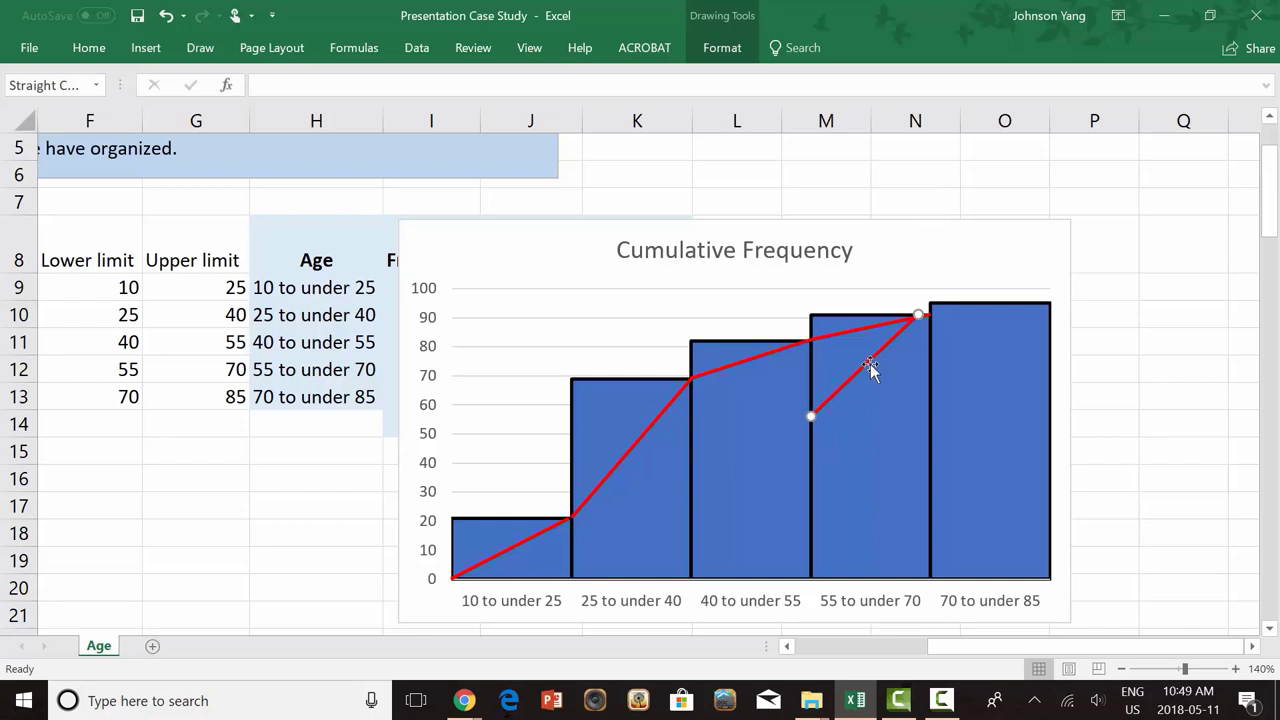
drag(877, 360, 996, 262)
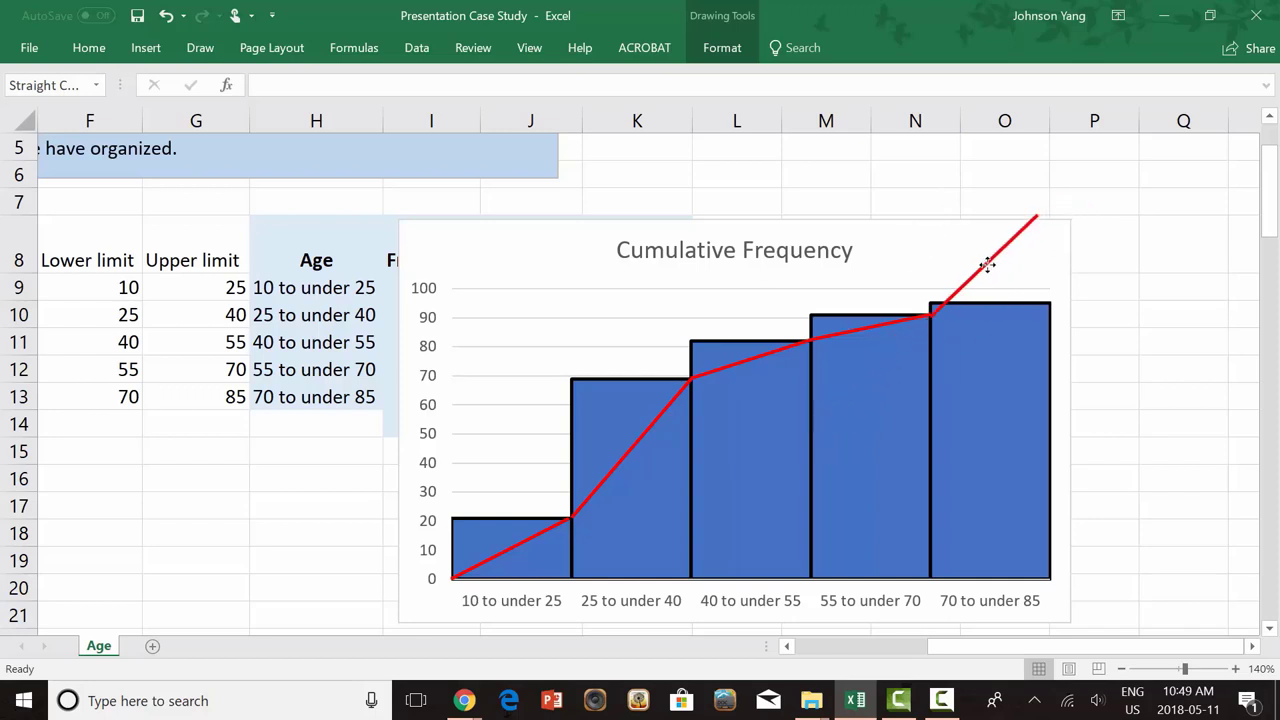
click(1126, 300)
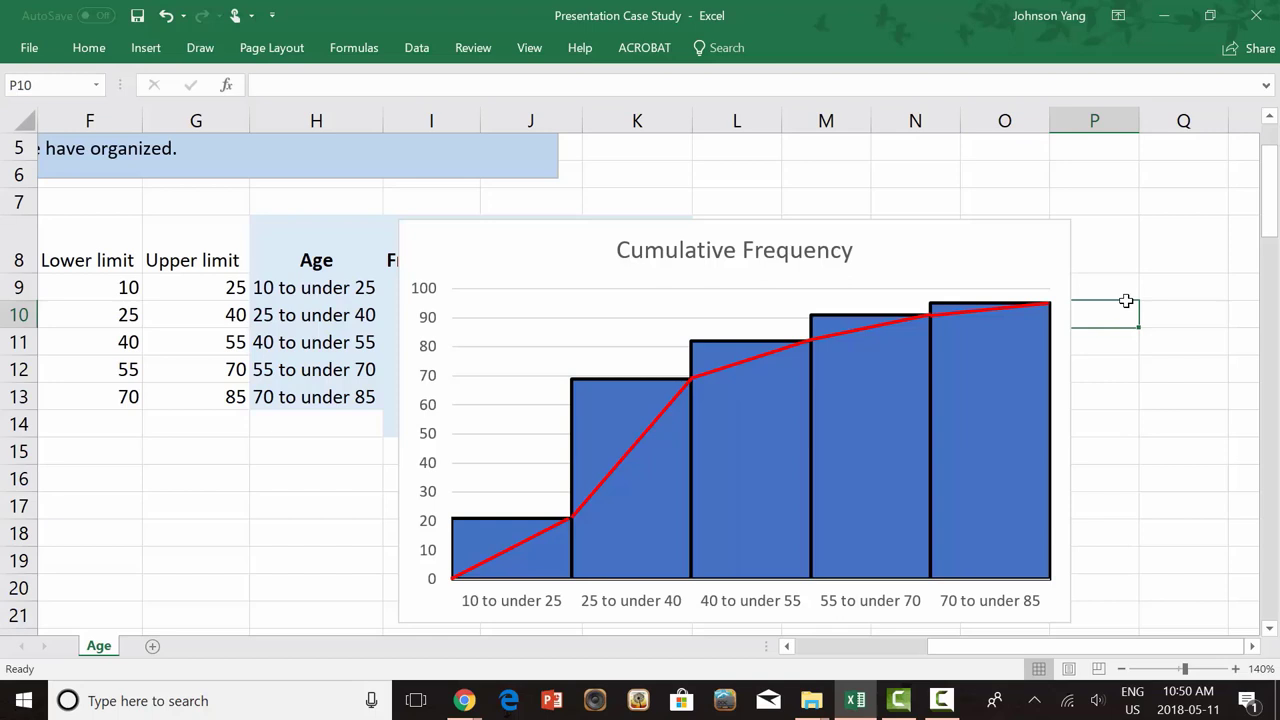
Group the cumulative frequency chart with its red line segments and move the group to columns K to Q, starting around row 14
click(1040, 304)
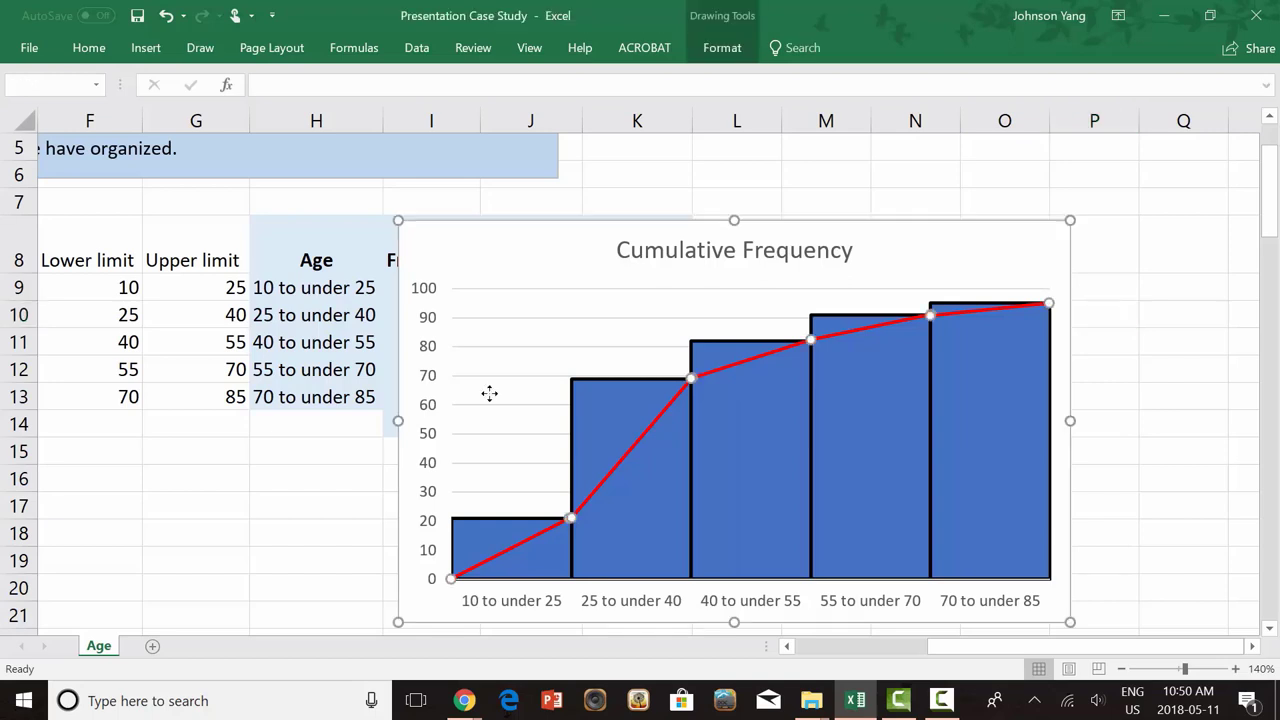
right_click(861, 222)
mouse_move(917, 342)
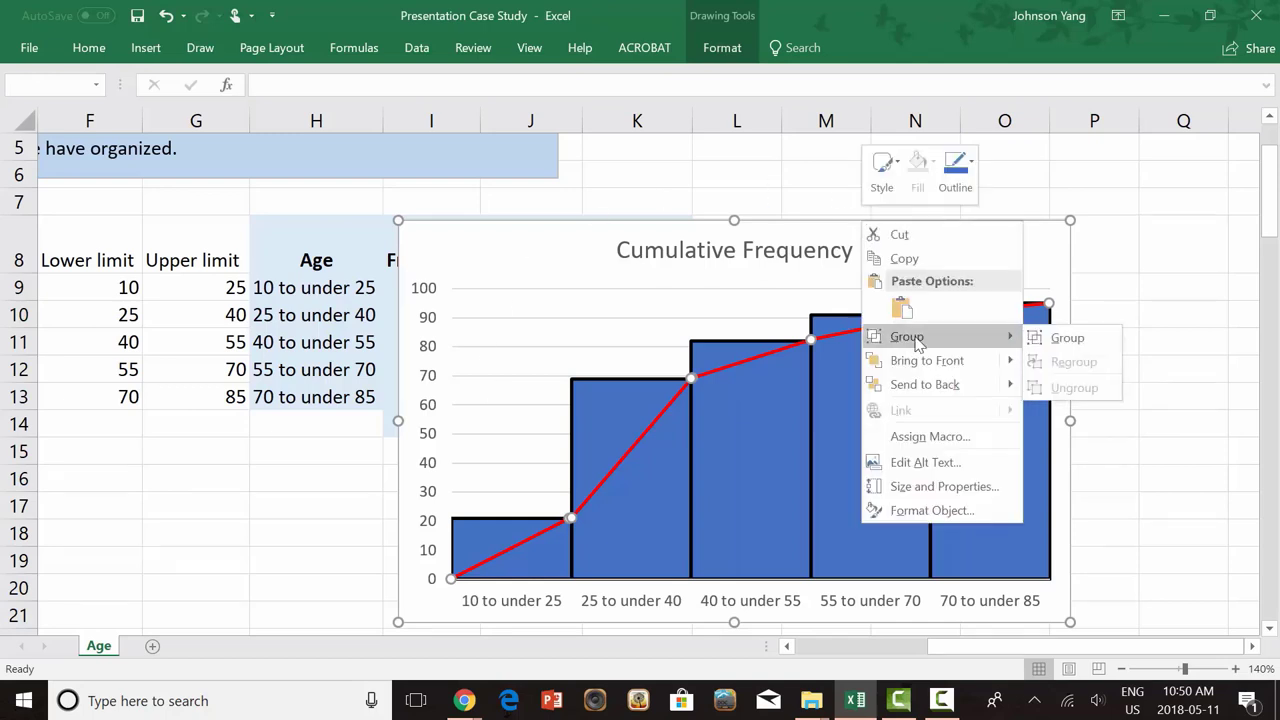
click(1067, 338)
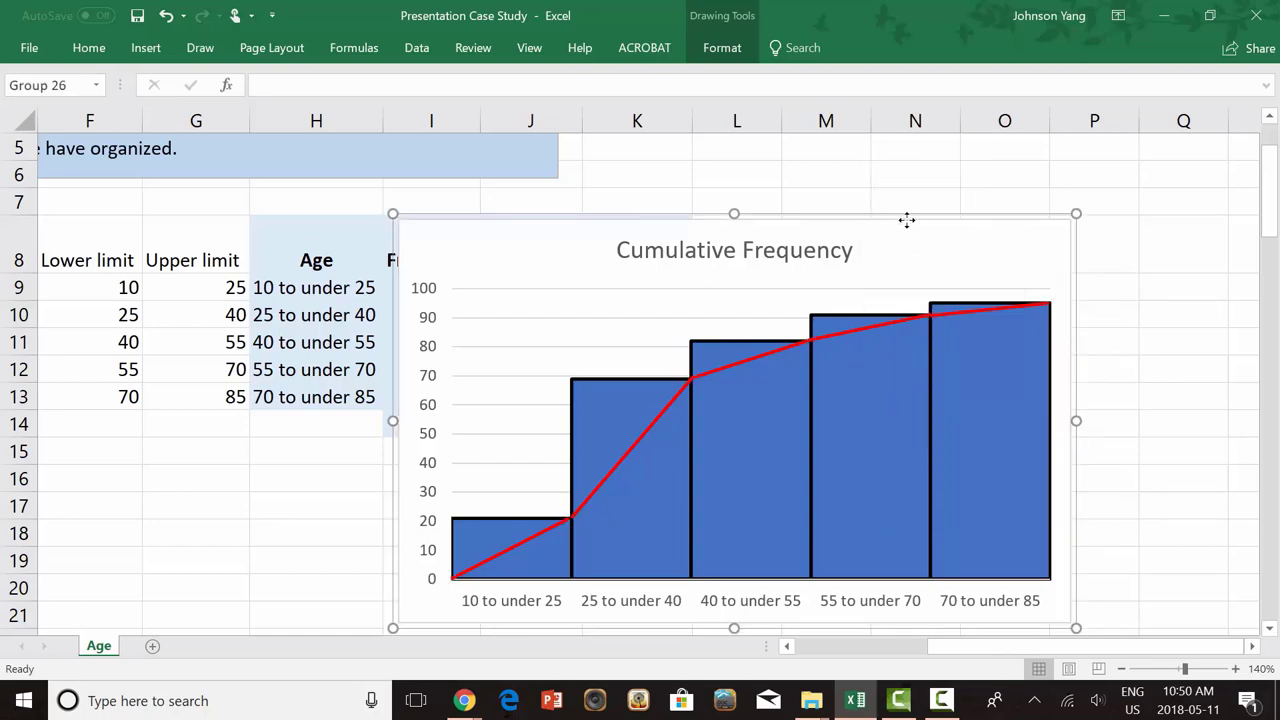
drag(906, 220, 1049, 423)
Label cell M2 "Median" and calculate the median of the ages in A2:A96 in N2
drag(1272, 205, 1273, 255)
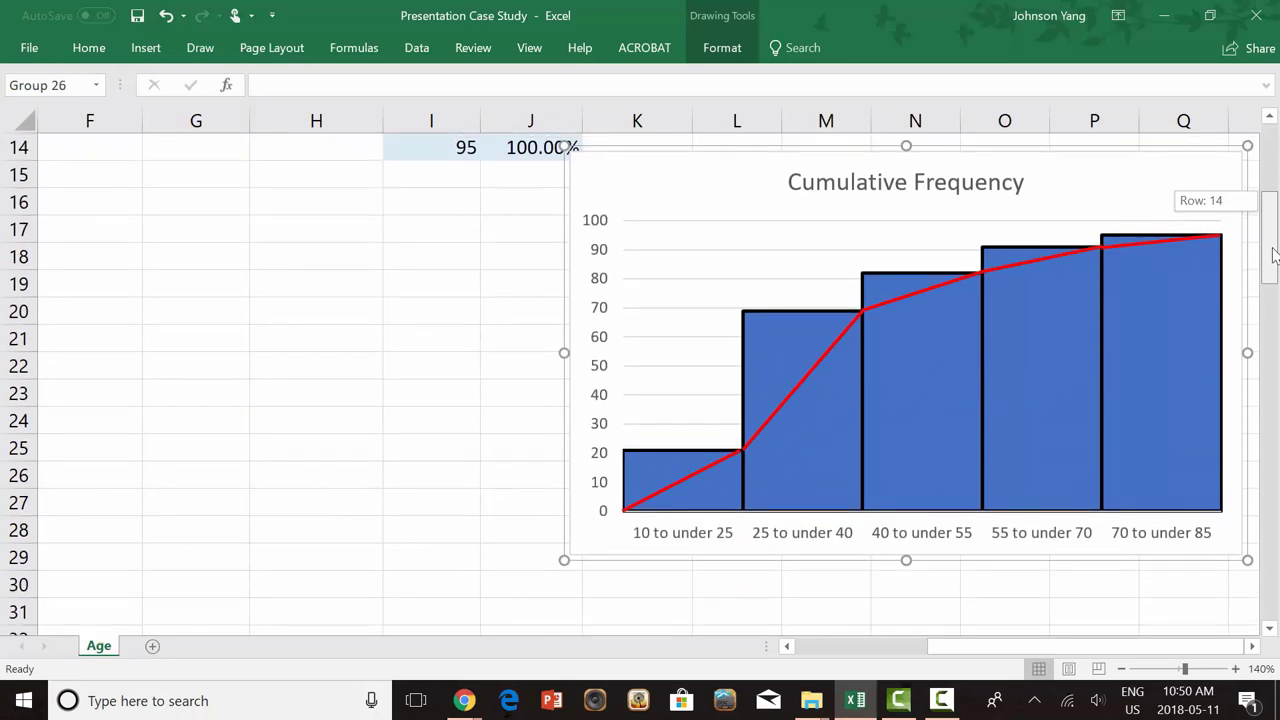
drag(1274, 262, 1274, 362)
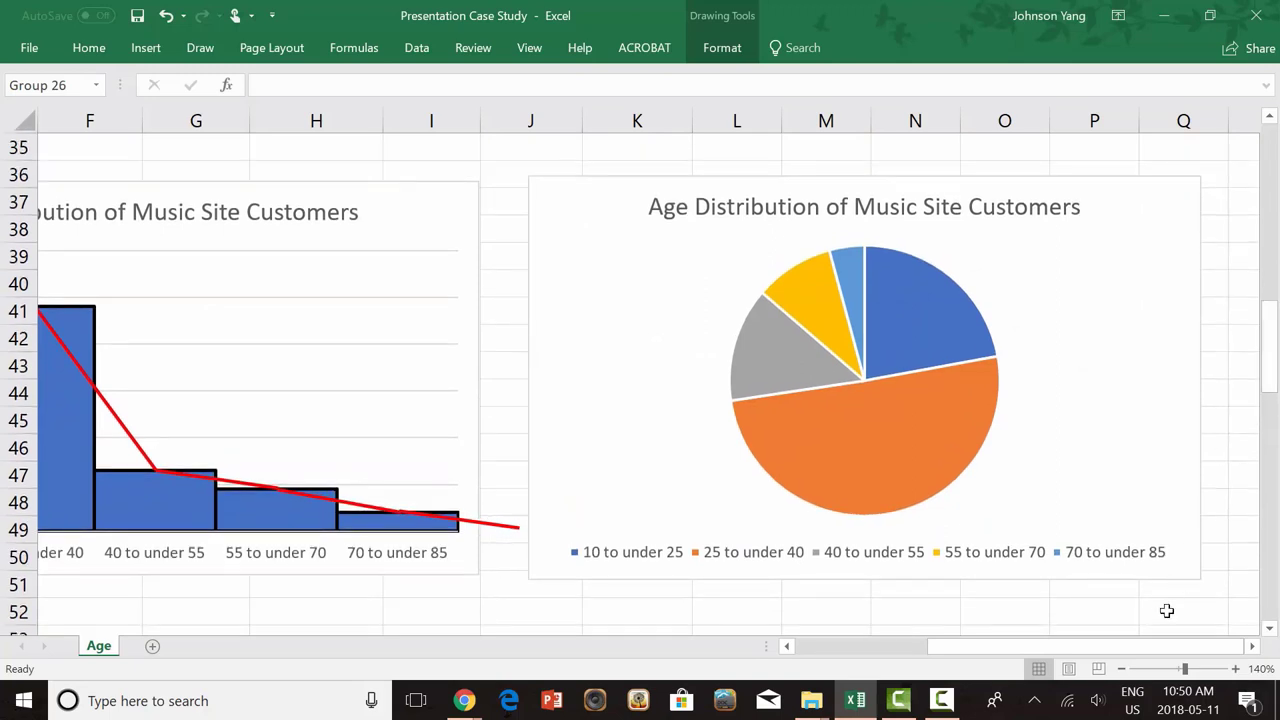
drag(1165, 648, 1055, 648)
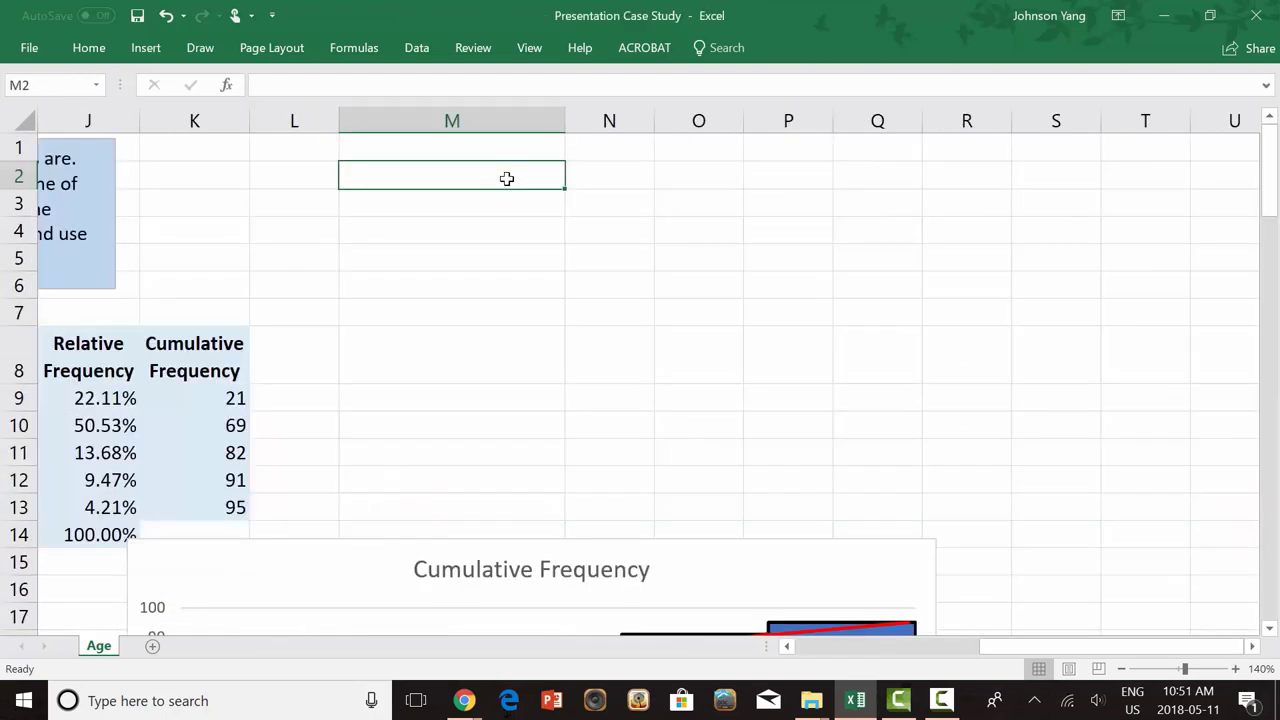
text(Median)
click(622, 175)
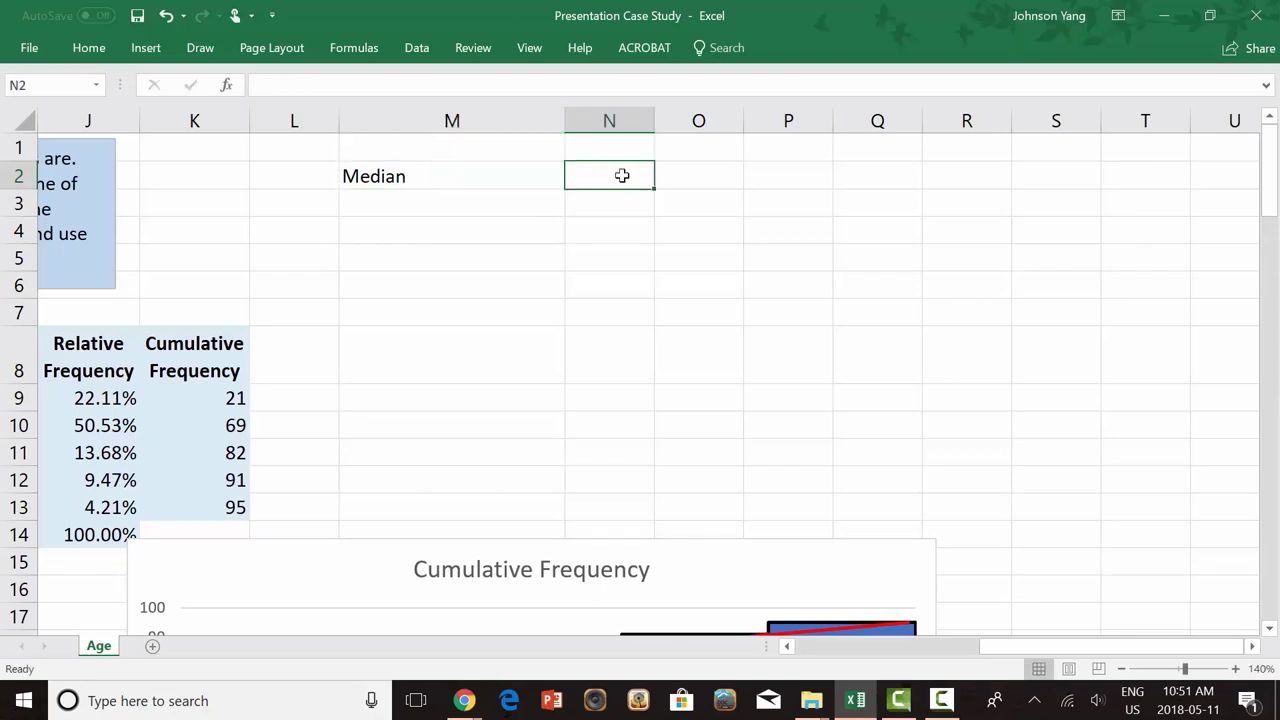
text(=media)
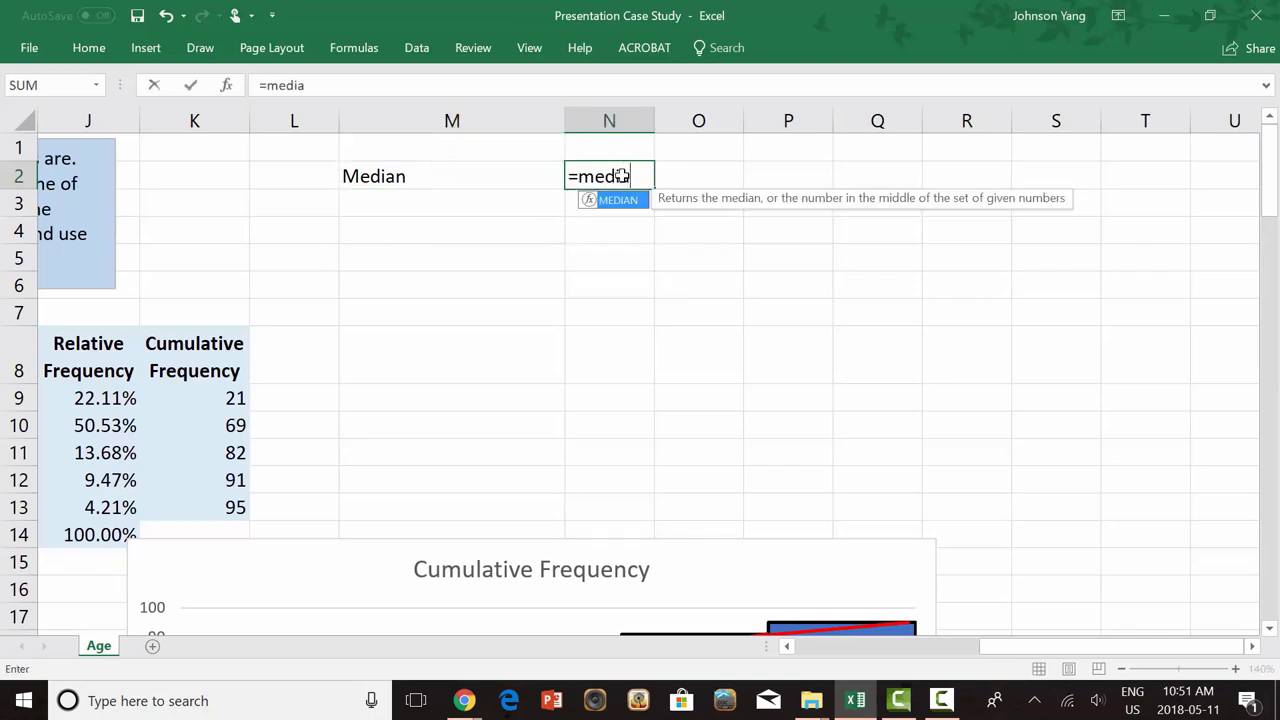
text(n()
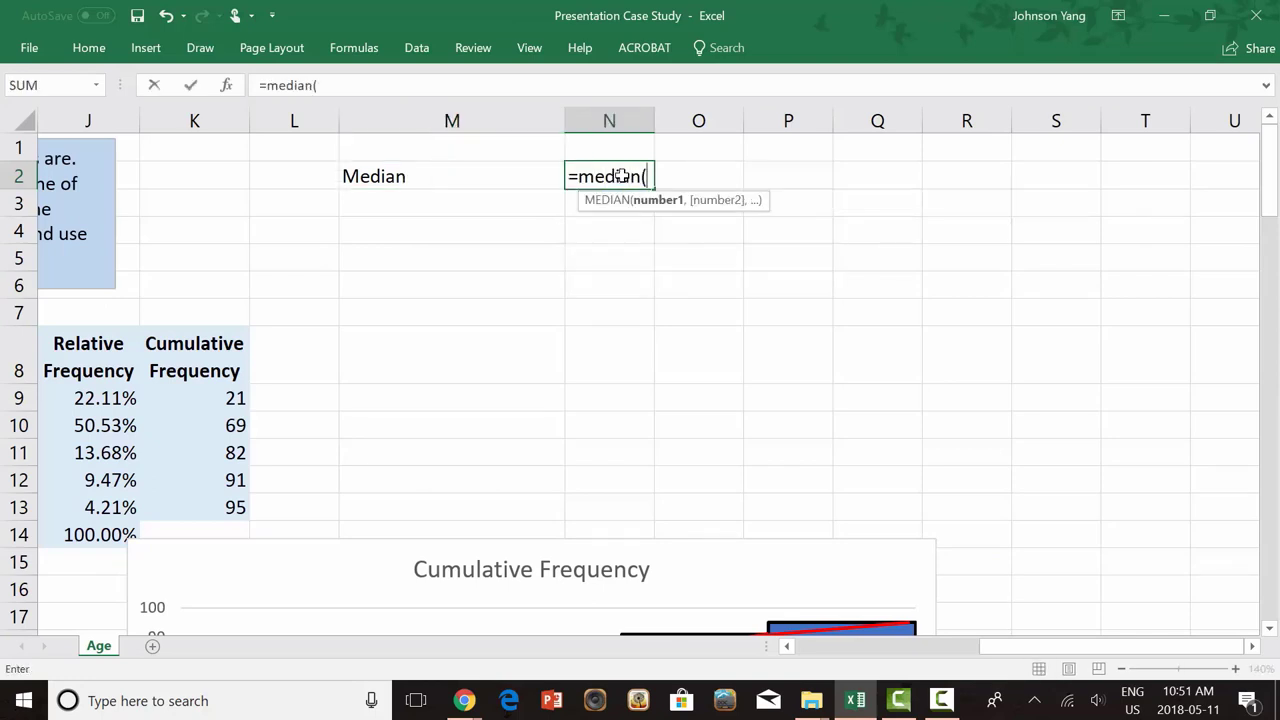
text(A2:A96)
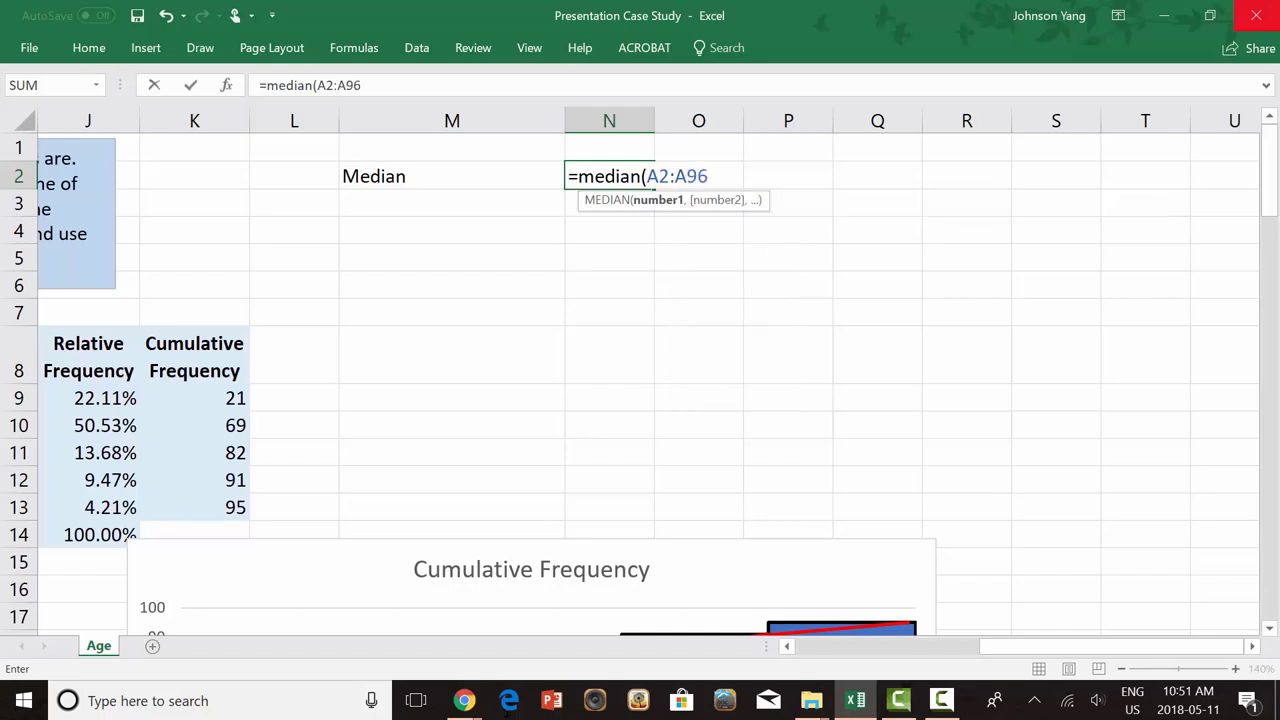
text())
key(Return)
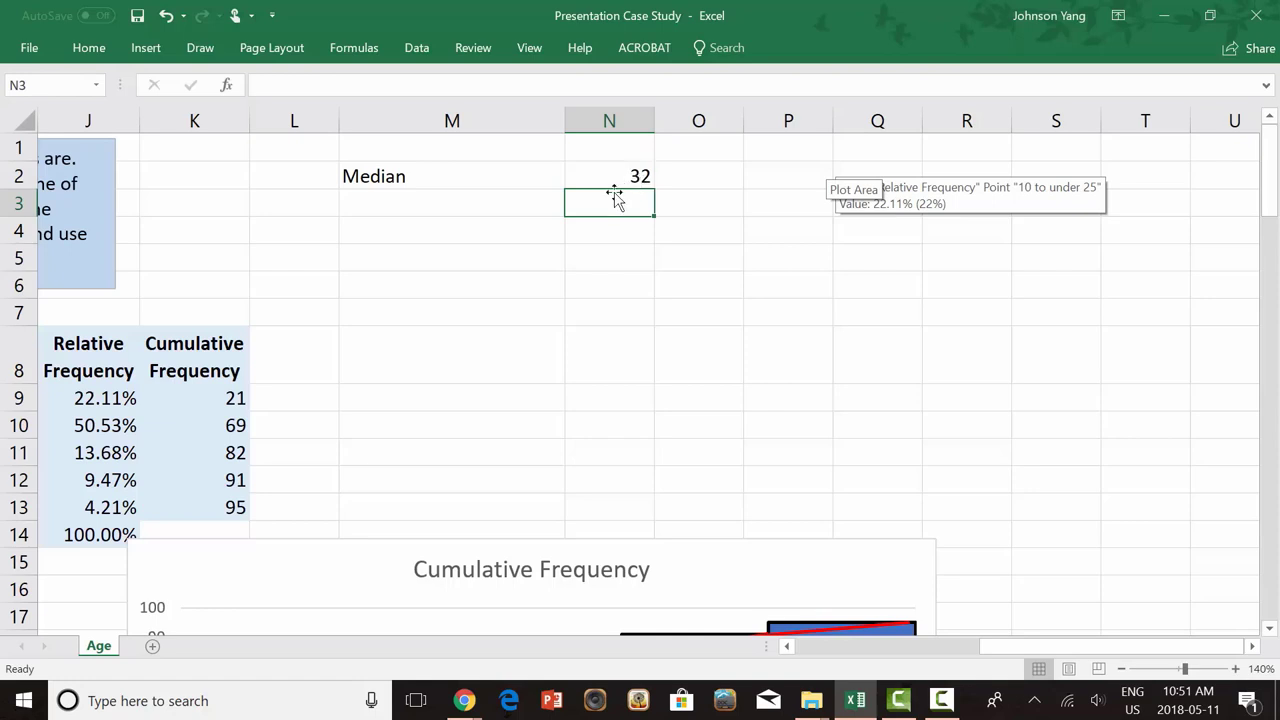
Label cell M3 "Average Age" and calculate the average of A2:A96 in N3
click(439, 204)
text(A)
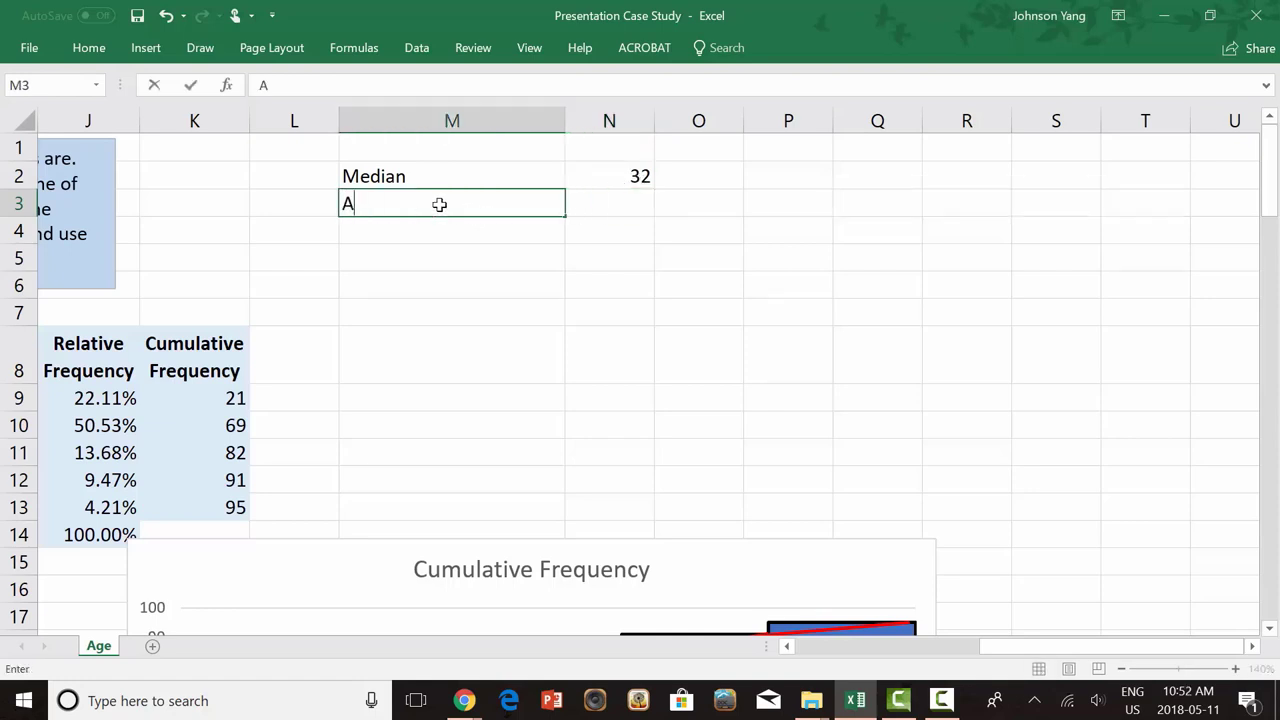
text(verage Age)
click(609, 205)
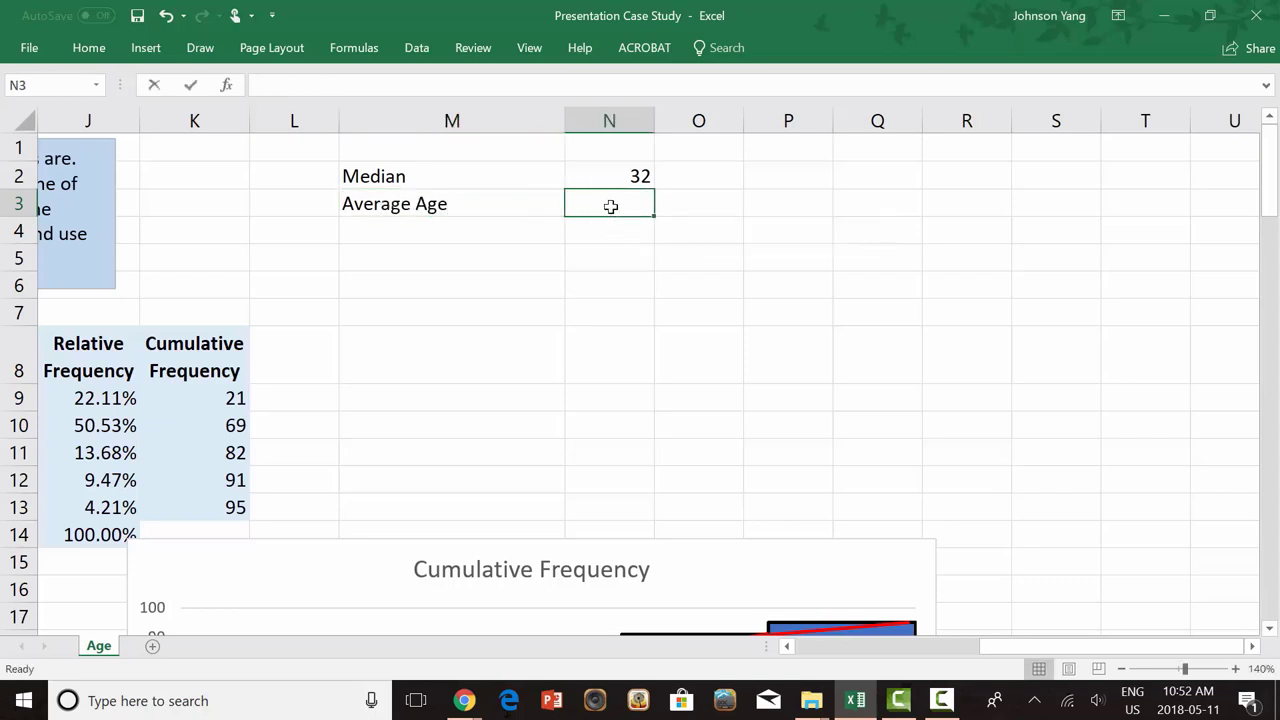
text(=Average)
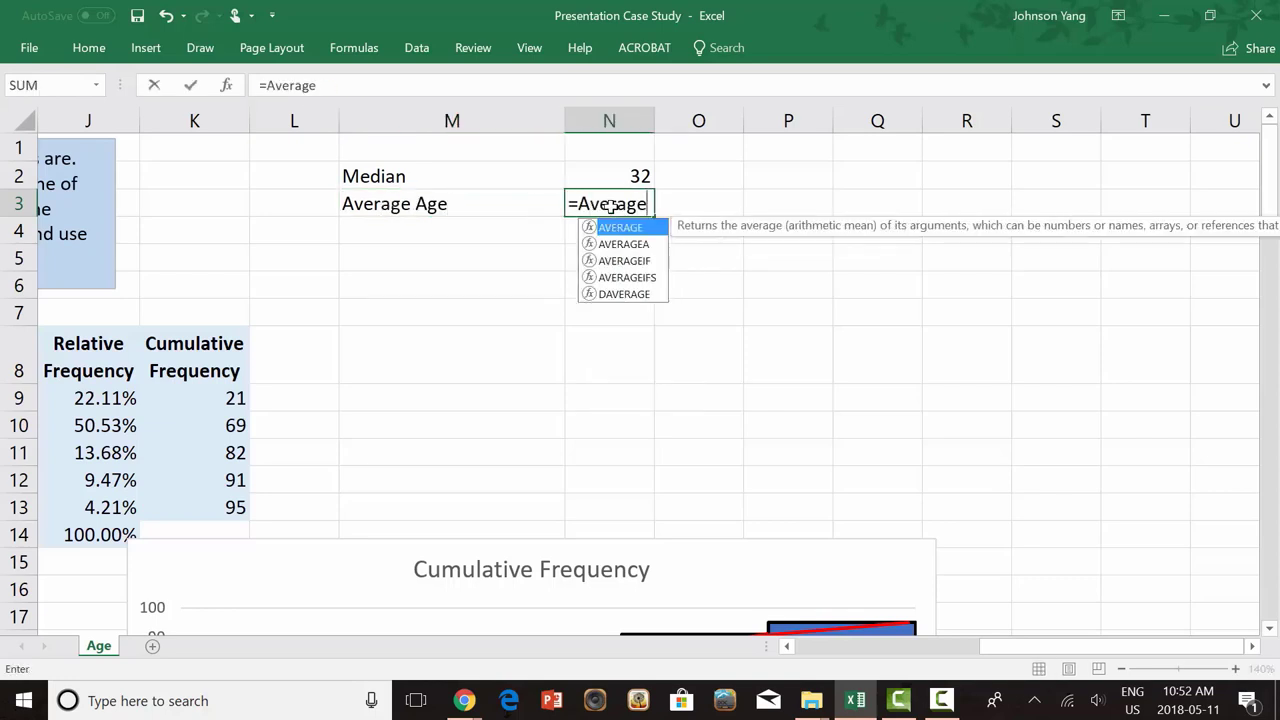
text((A2:)
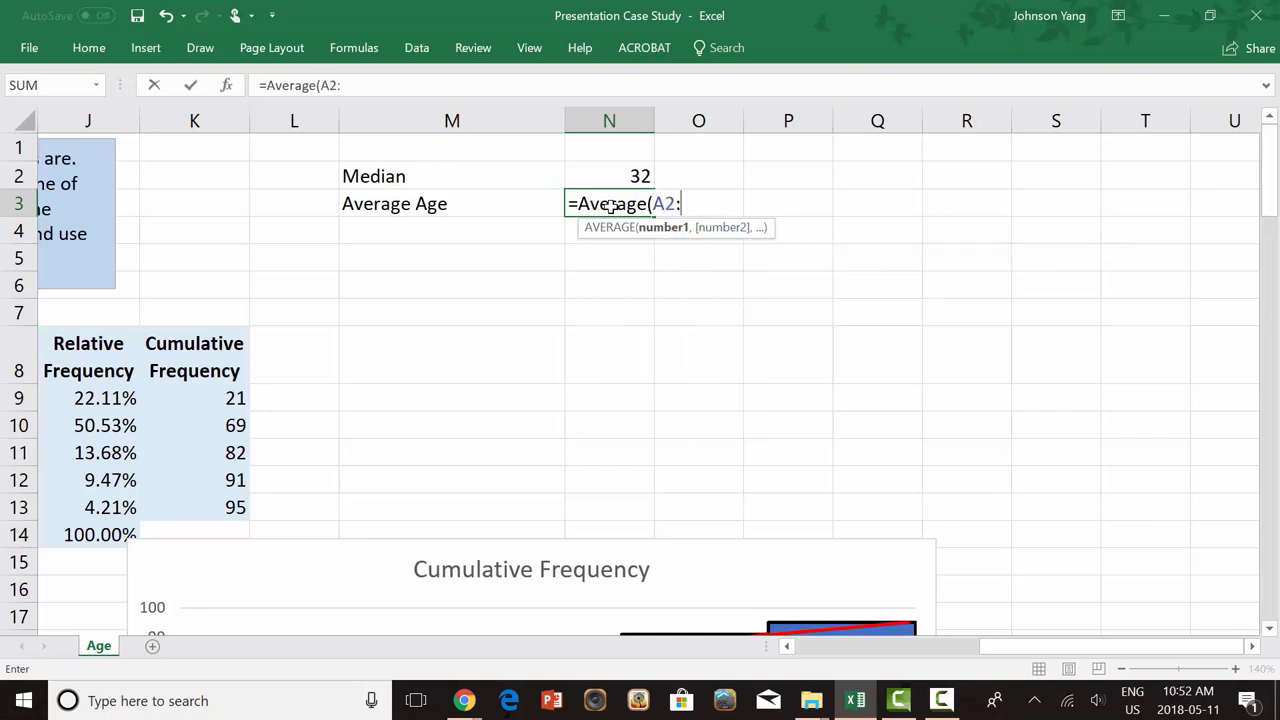
text(A96))
key(Return)
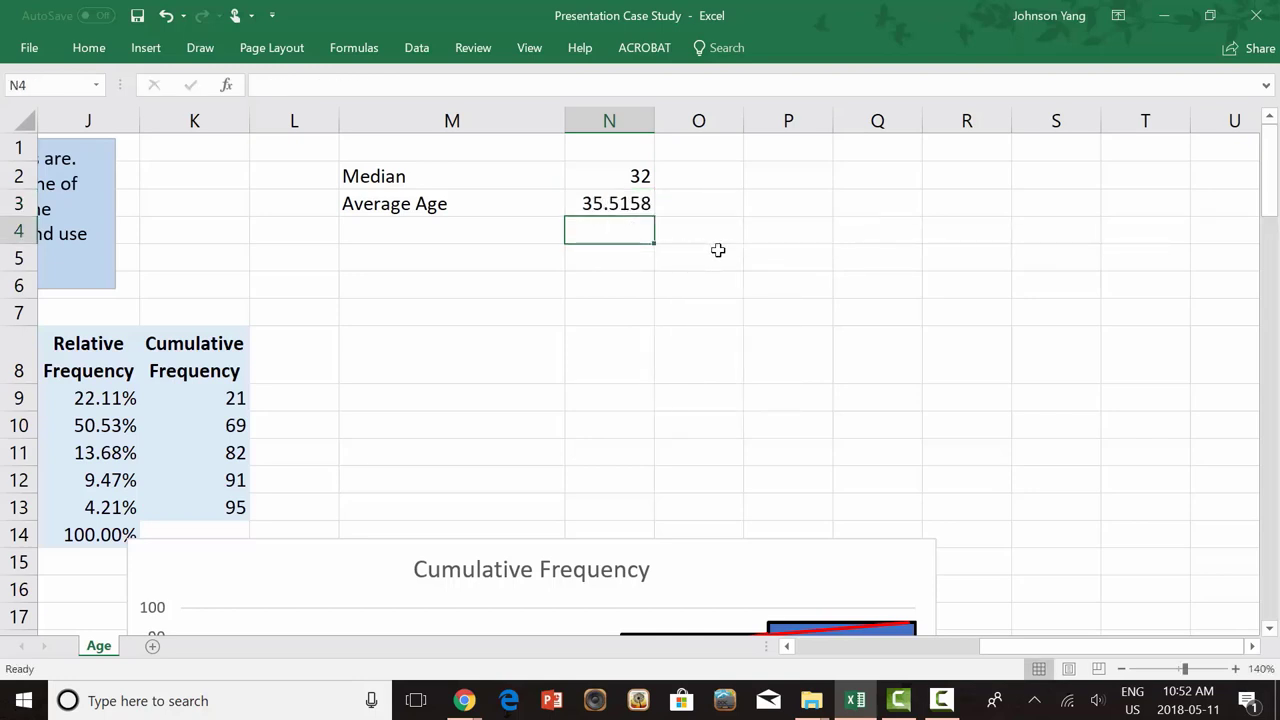
Reduce the average age in N3 to one decimal place and narrow column N slightly
click(570, 205)
click(88, 47)
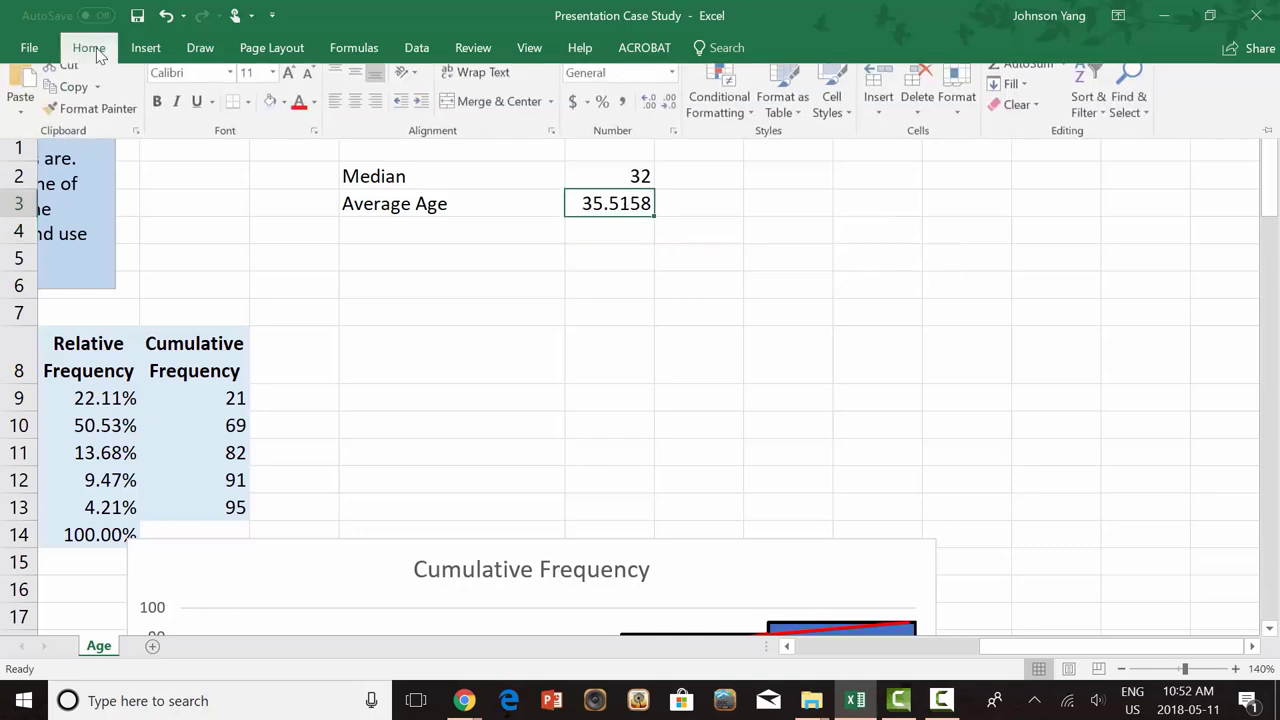
click(669, 113)
click(669, 113)
click(669, 113)
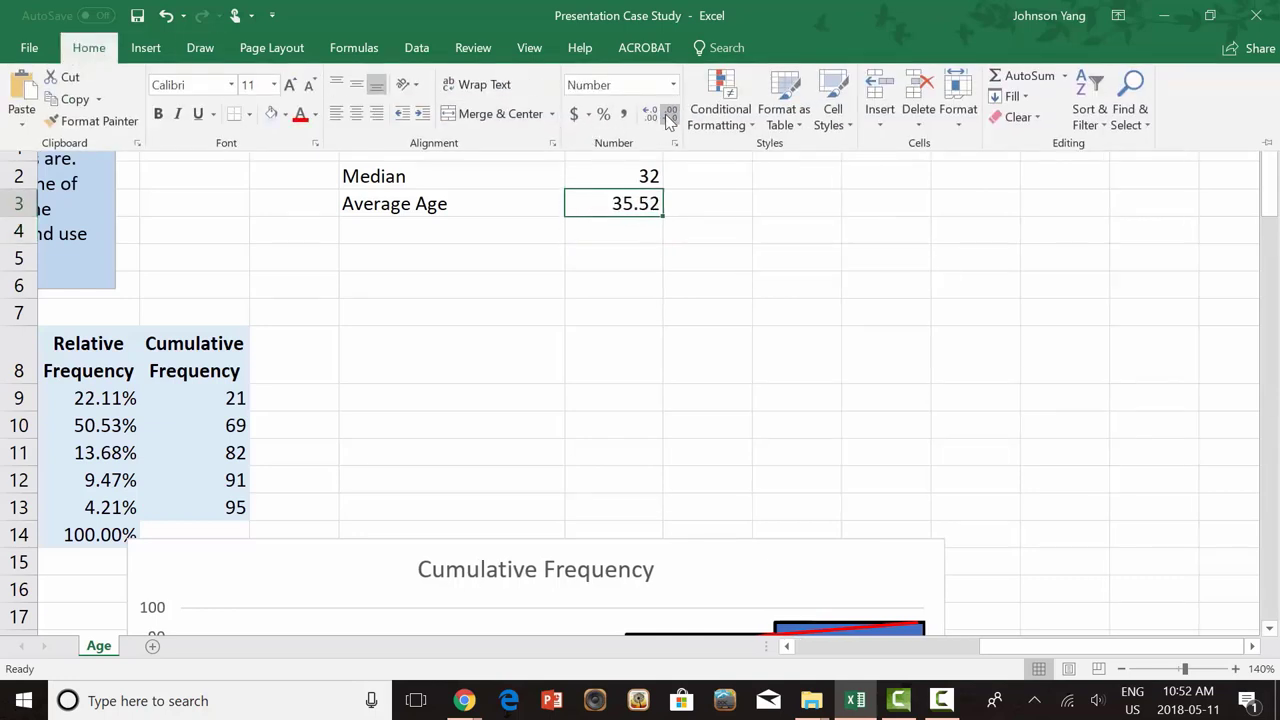
click(669, 117)
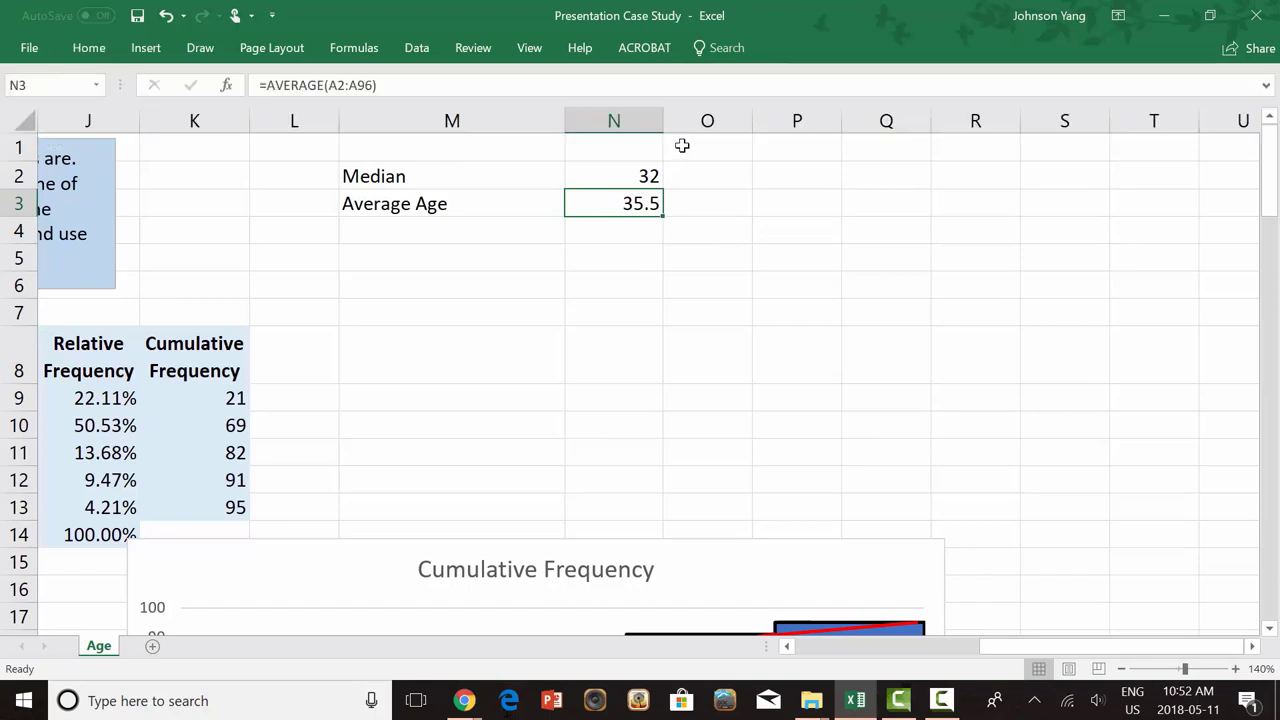
drag(662, 118, 658, 119)
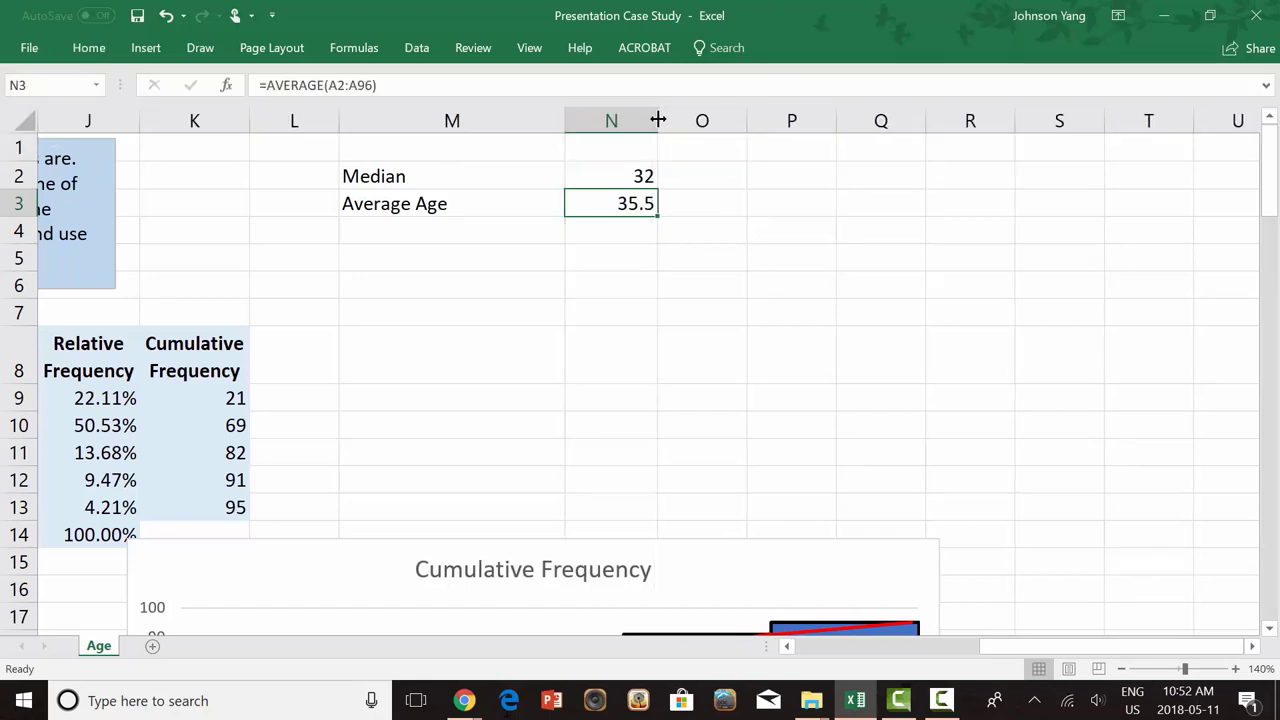
Label cell M4 "Sample Standard Deviation" and calculate it in N4 with STDEV.S over A2:A96
double_click(448, 235)
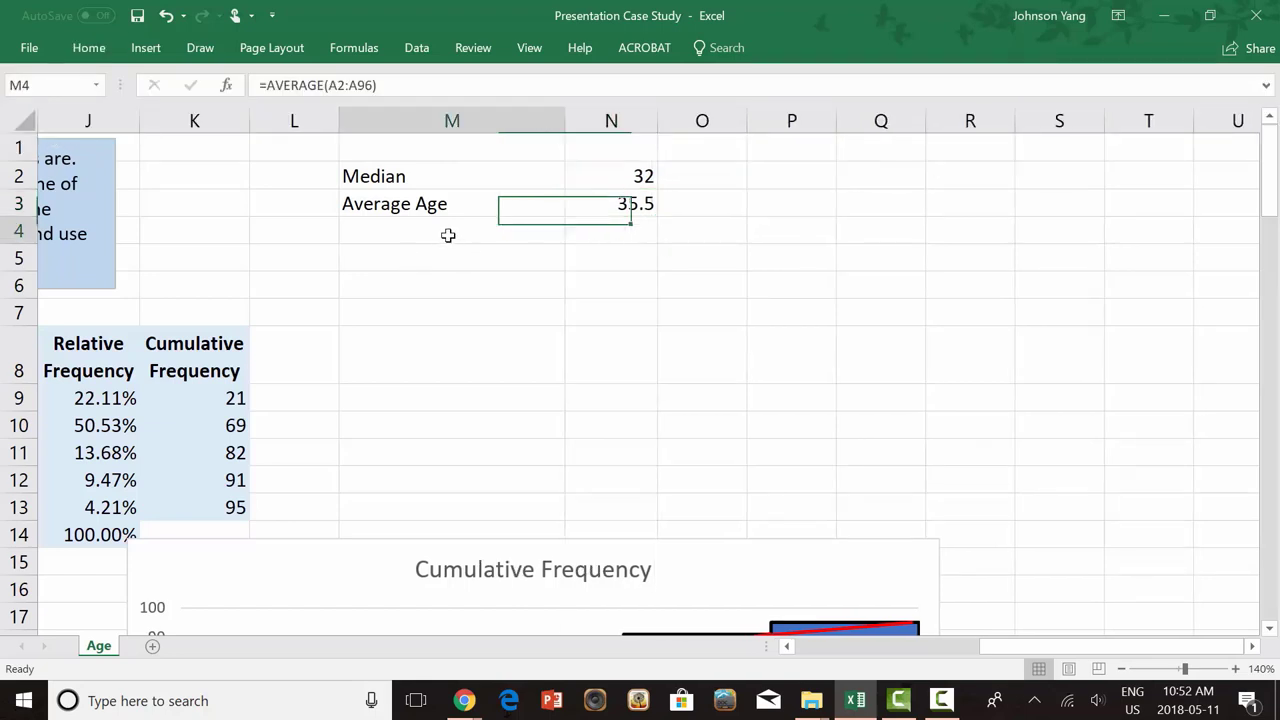
text(Standard Deviation)
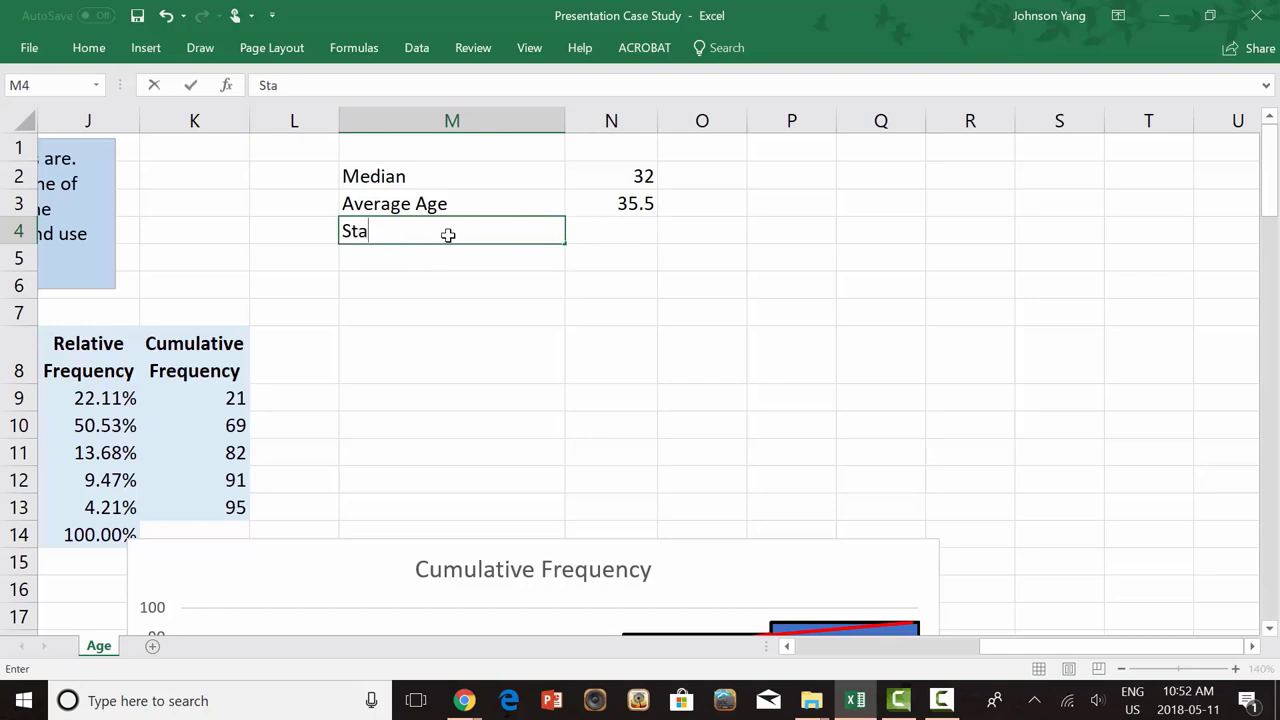
click(604, 235)
text(=)
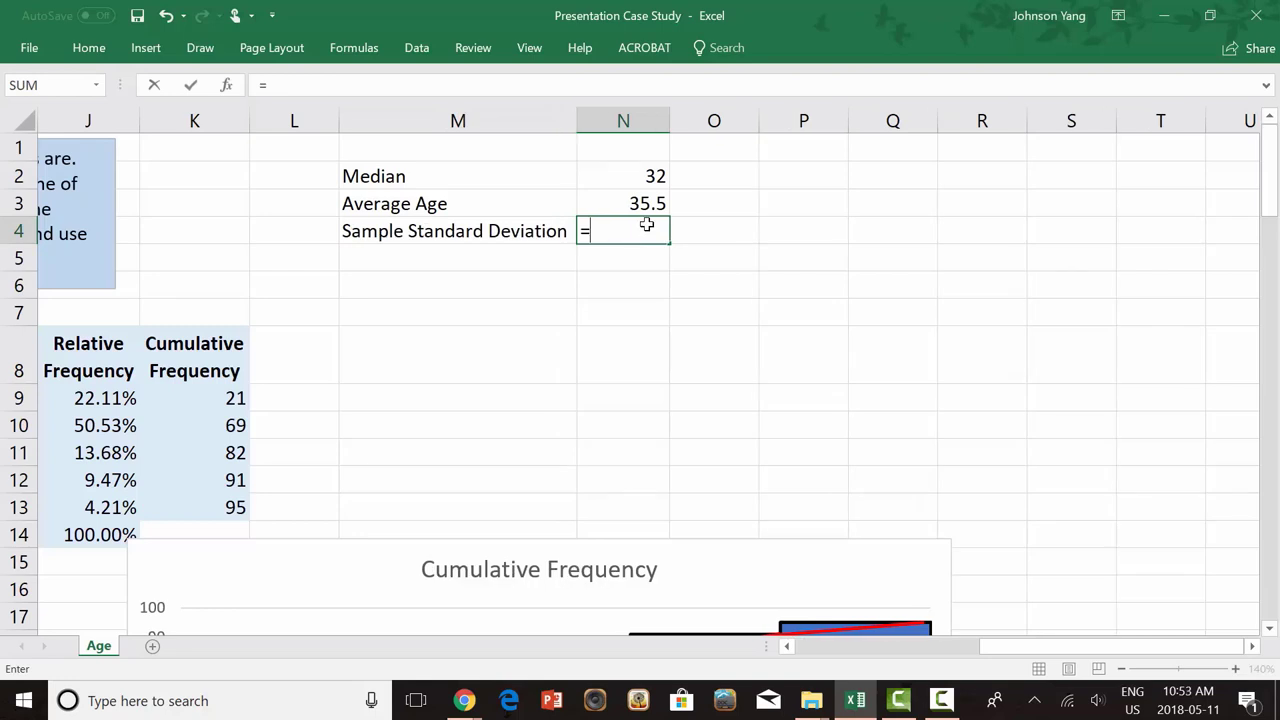
text(std)
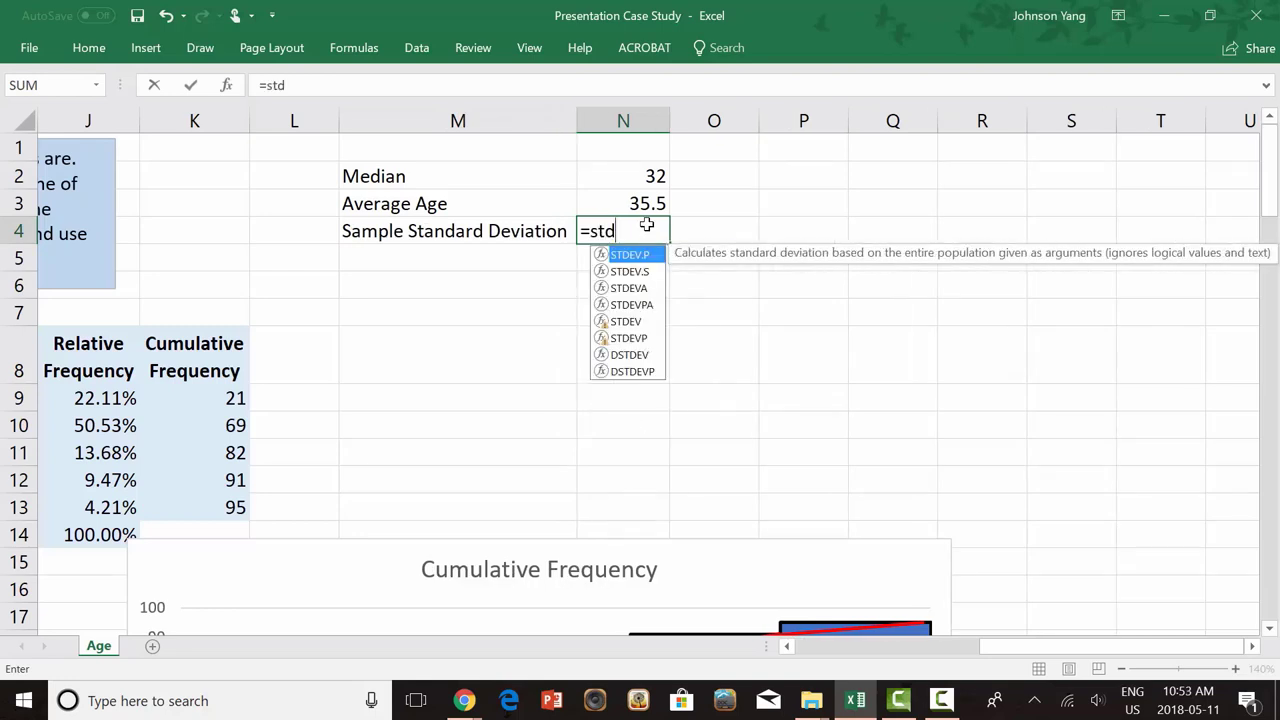
key(Down)
key(Tab)
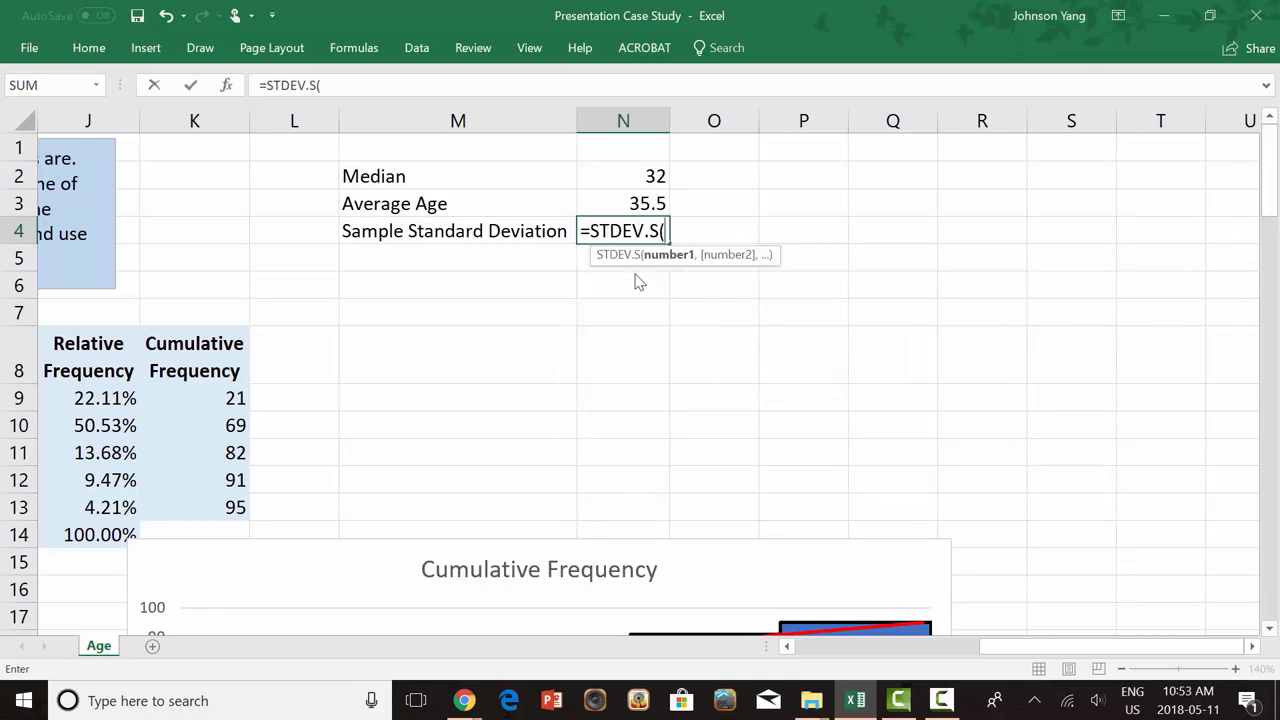
text(A2:)
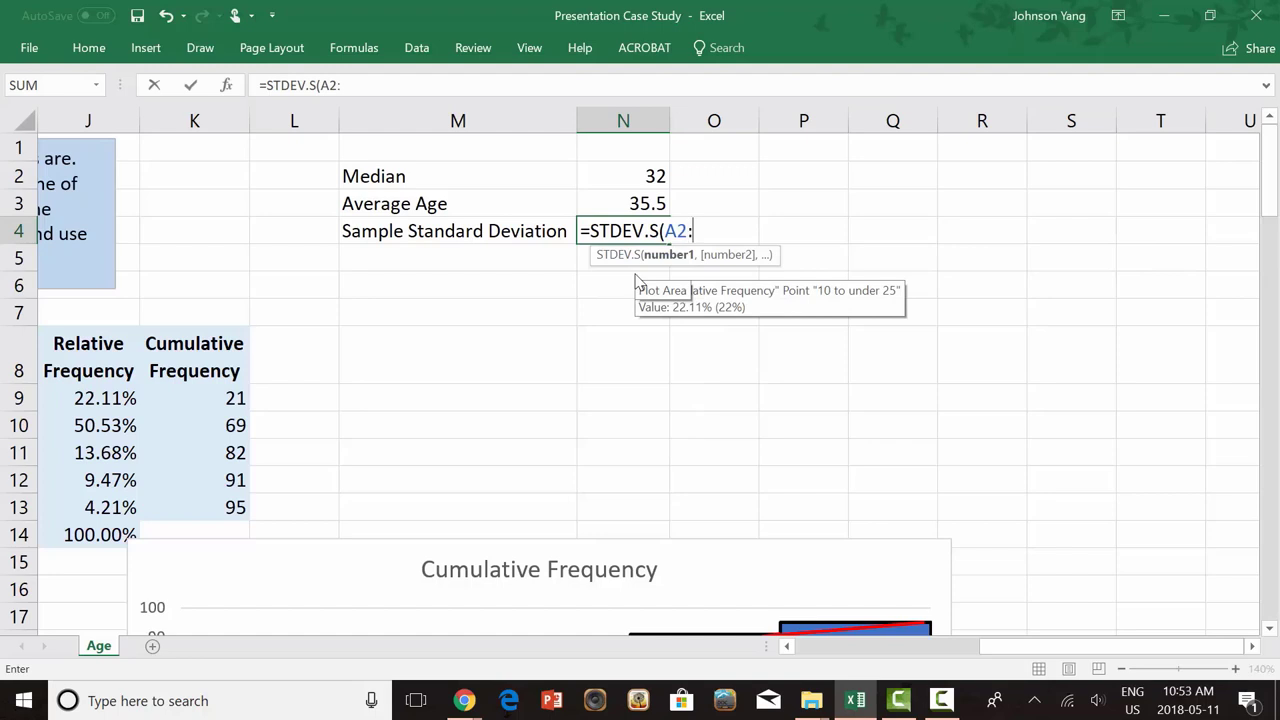
text(A96))
key(Return)
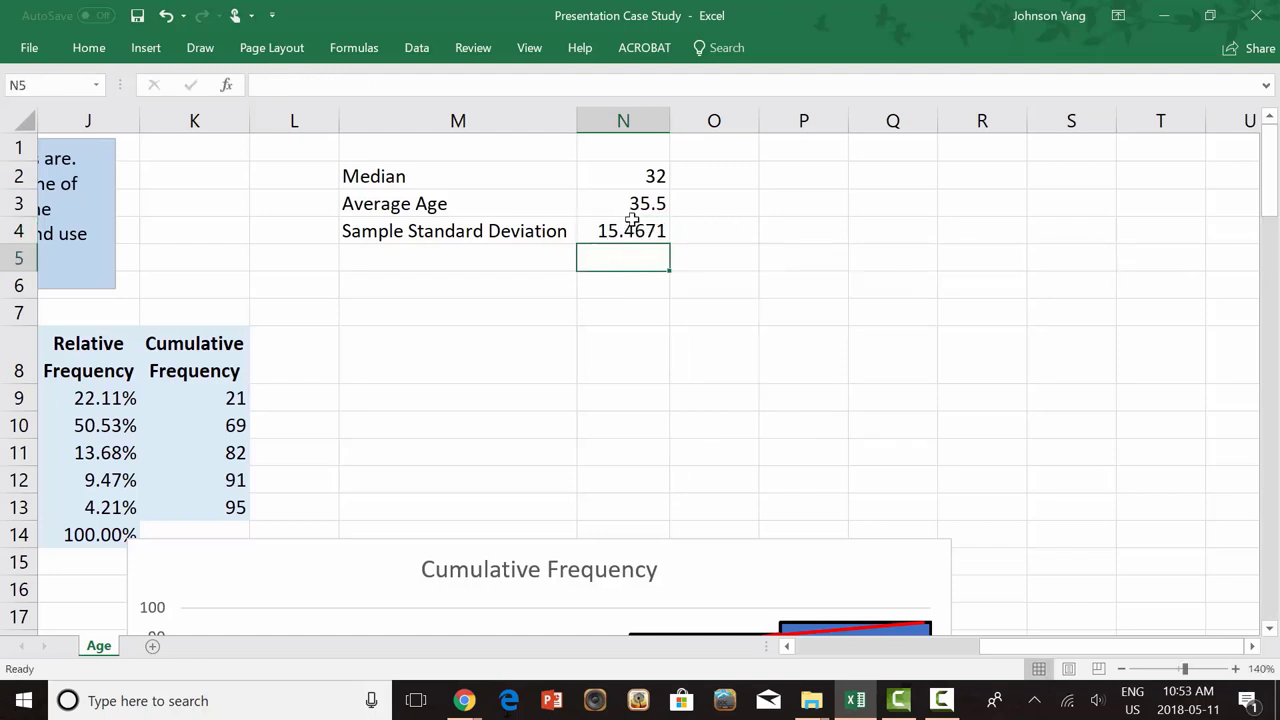
Reduce the sample standard deviation in N4 to two decimal places
click(632, 224)
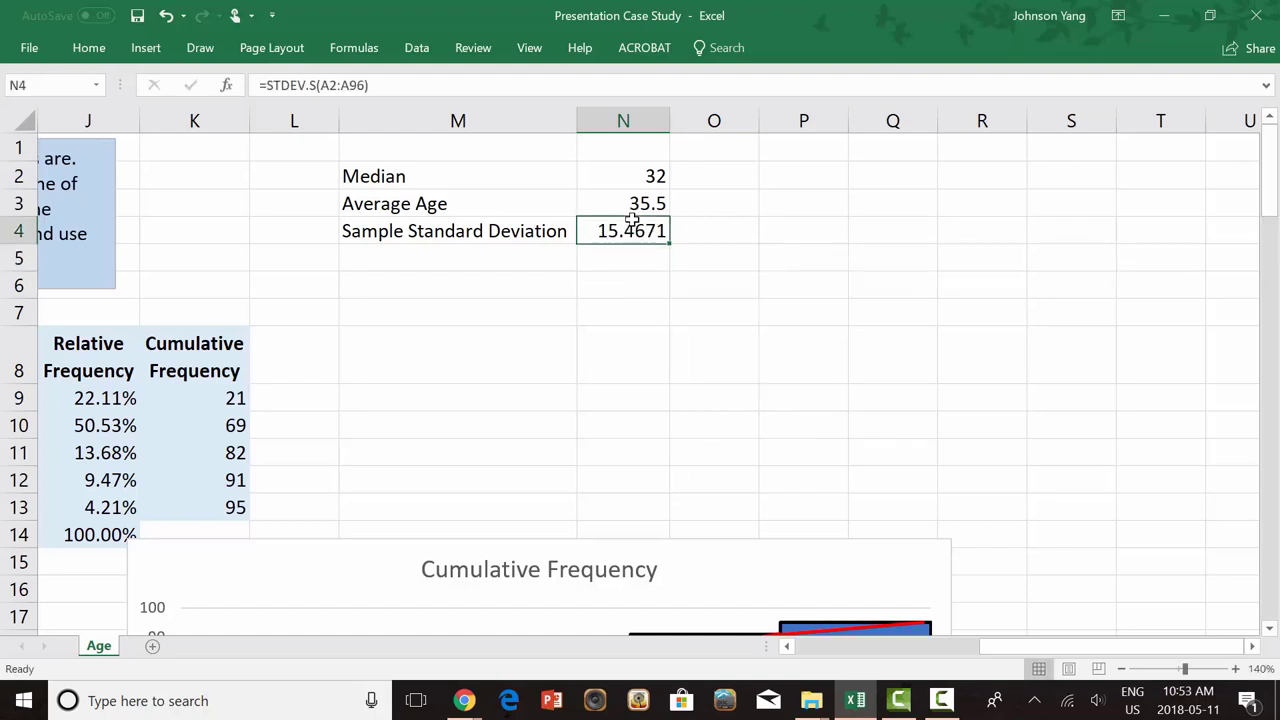
click(87, 49)
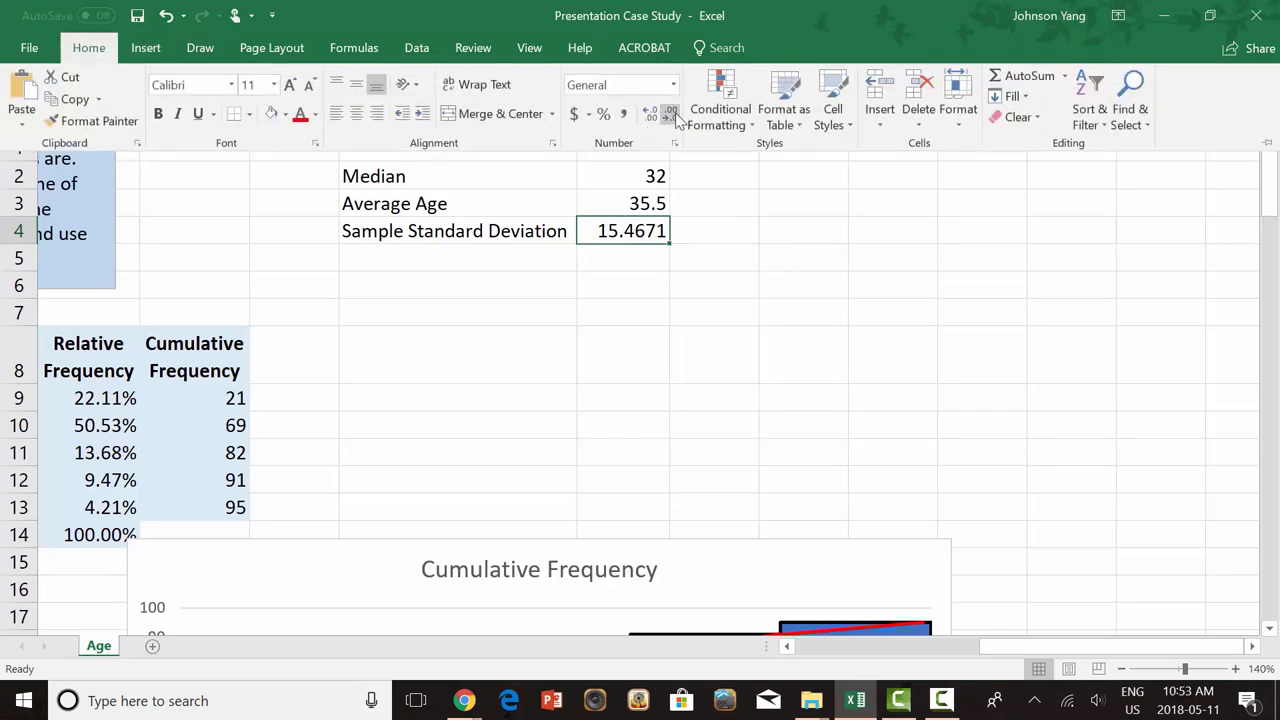
click(671, 116)
click(671, 116)
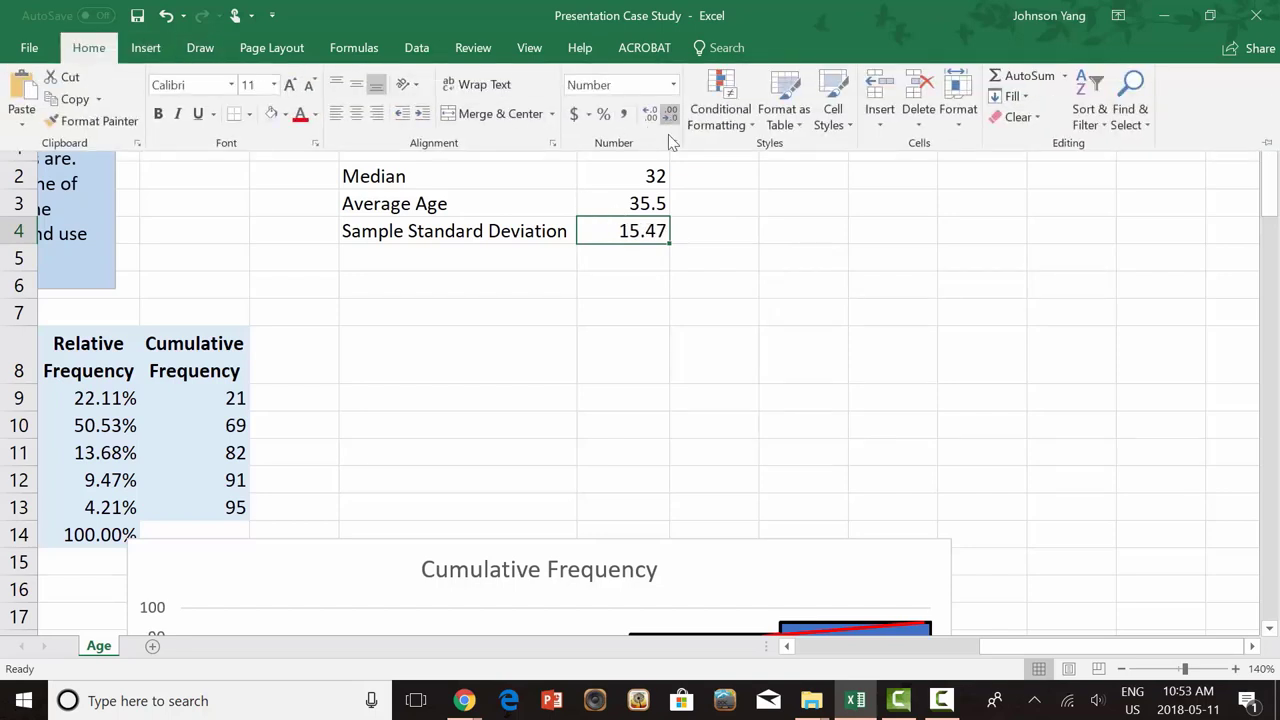
Label cell M5 "First Quartile" and calculate it in N5 with QUARTILE.EXC over A2:A96, quart 1
click(722, 290)
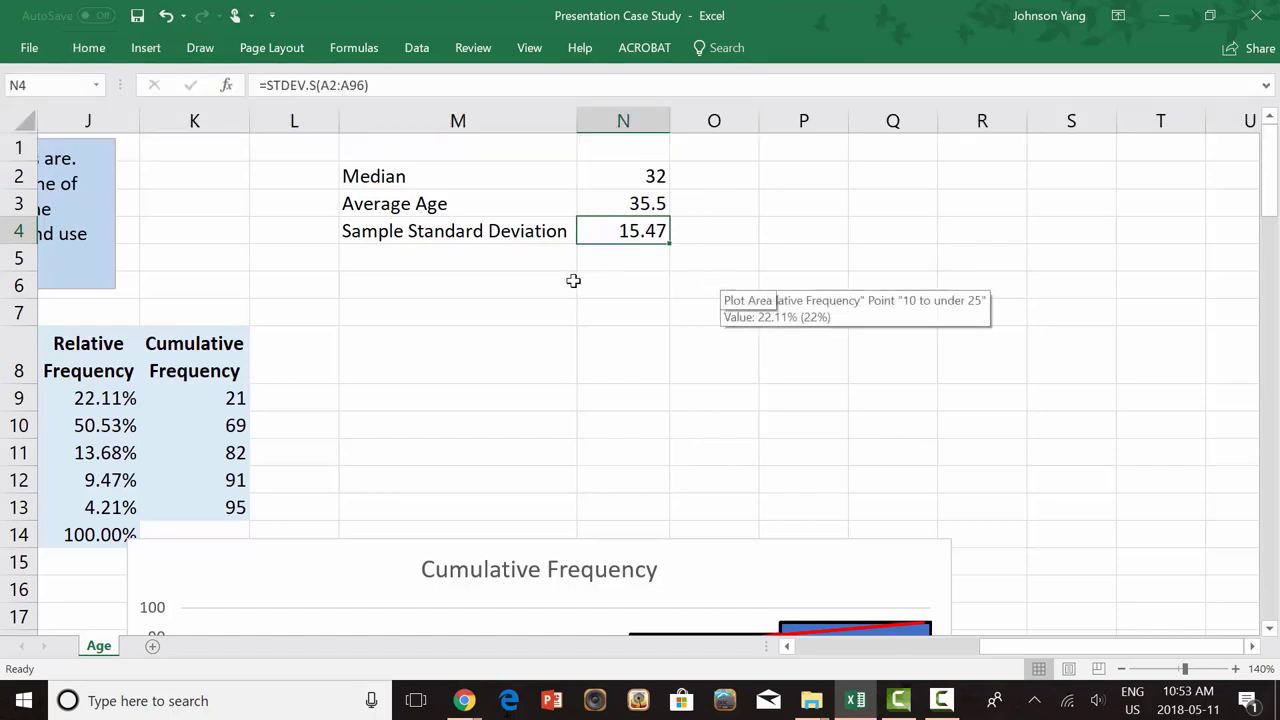
click(536, 257)
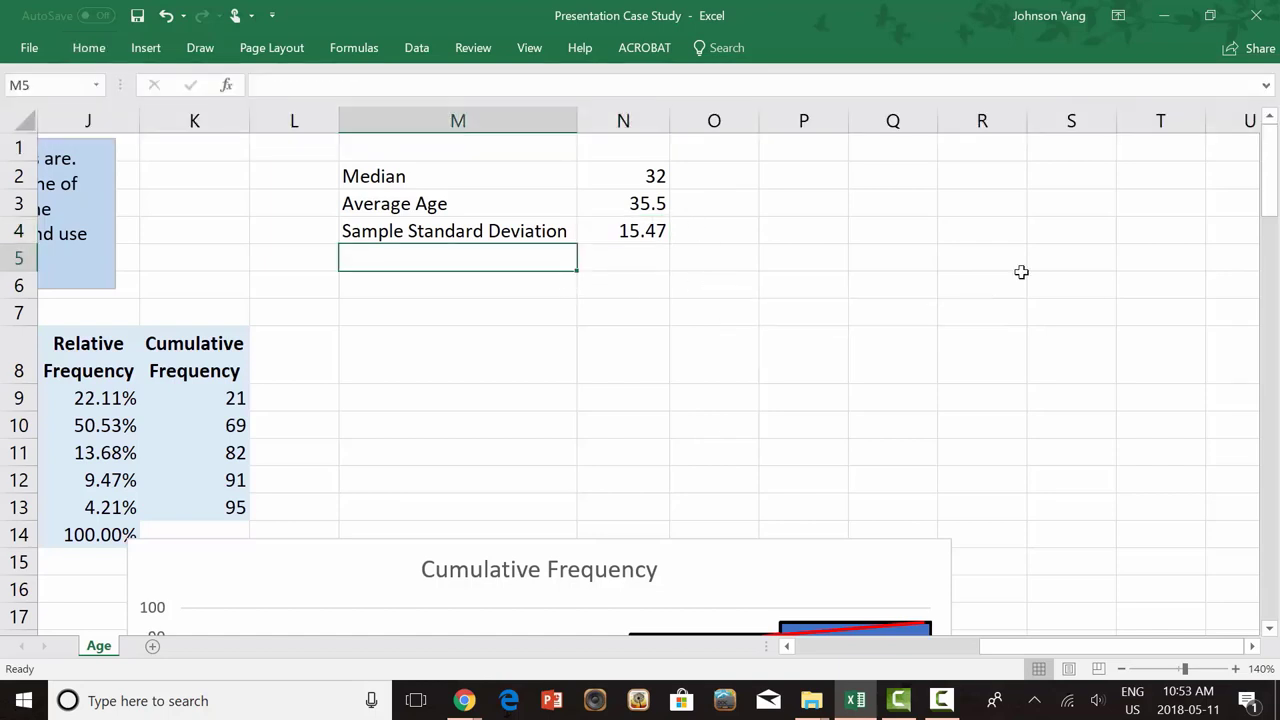
text(First Quartile)
click(626, 258)
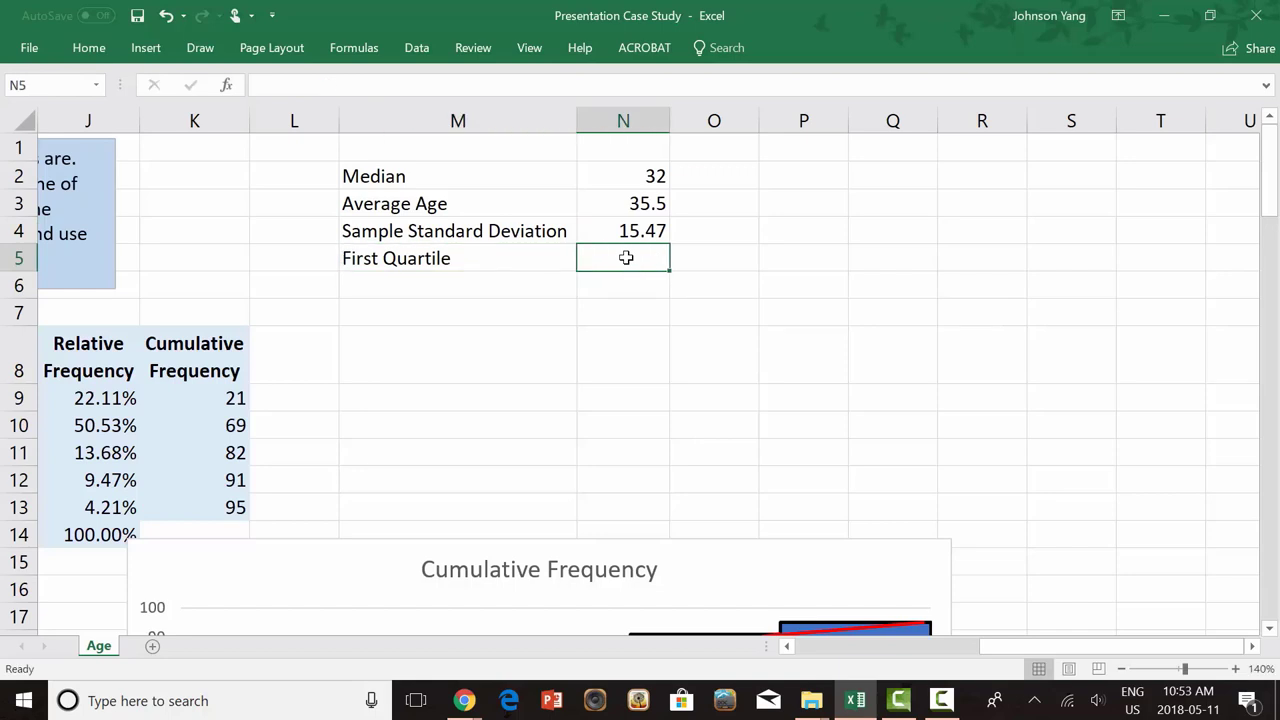
text(=qua)
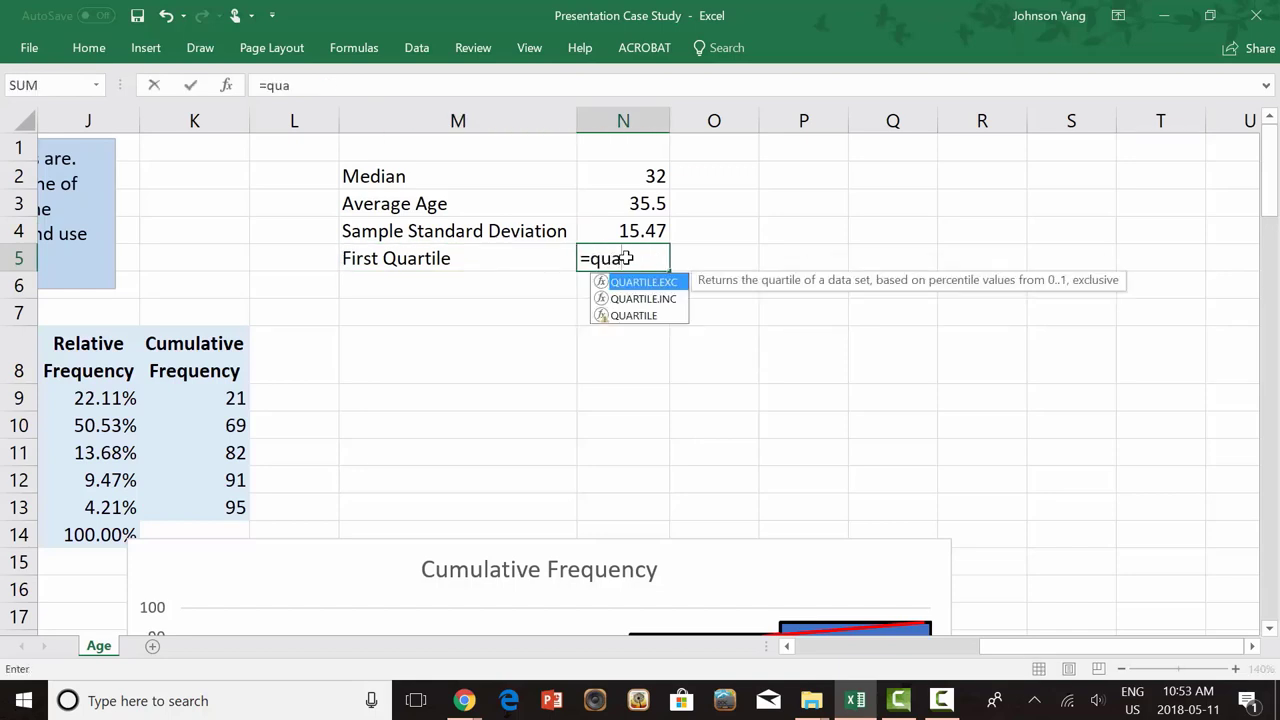
text(rti)
double_click(632, 283)
text(A2:A96,)
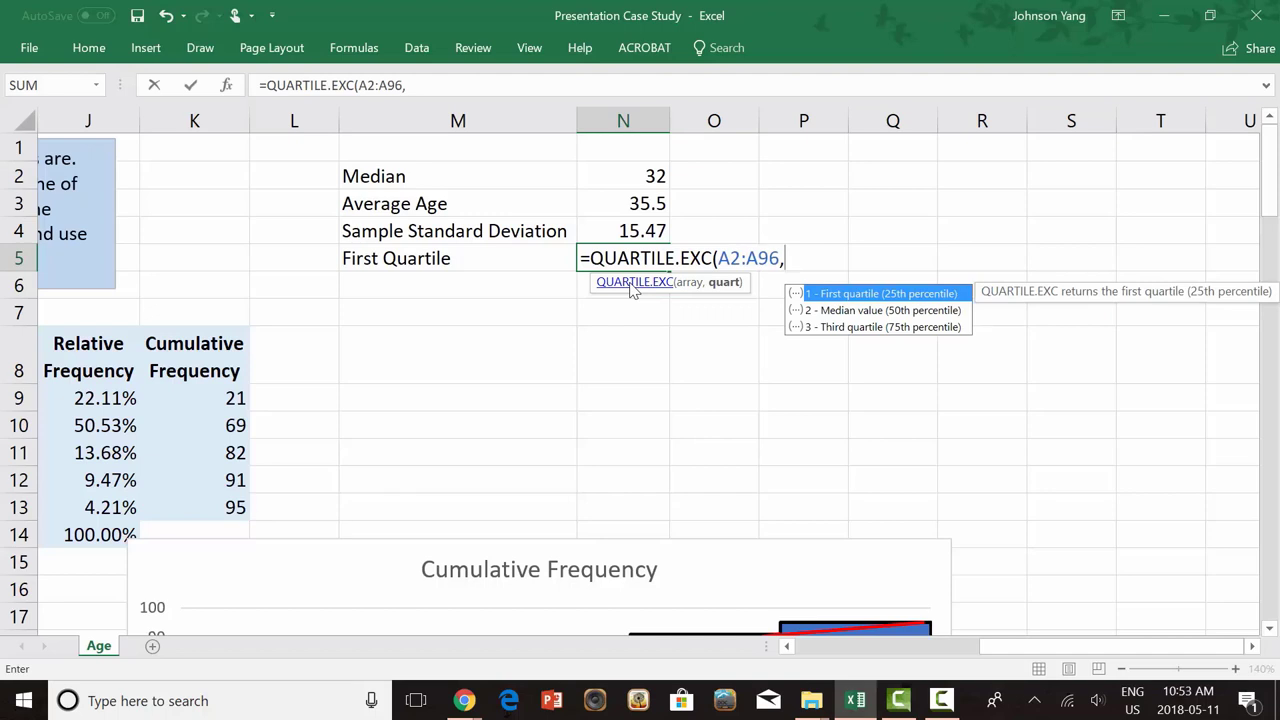
text(1))
key(Return)
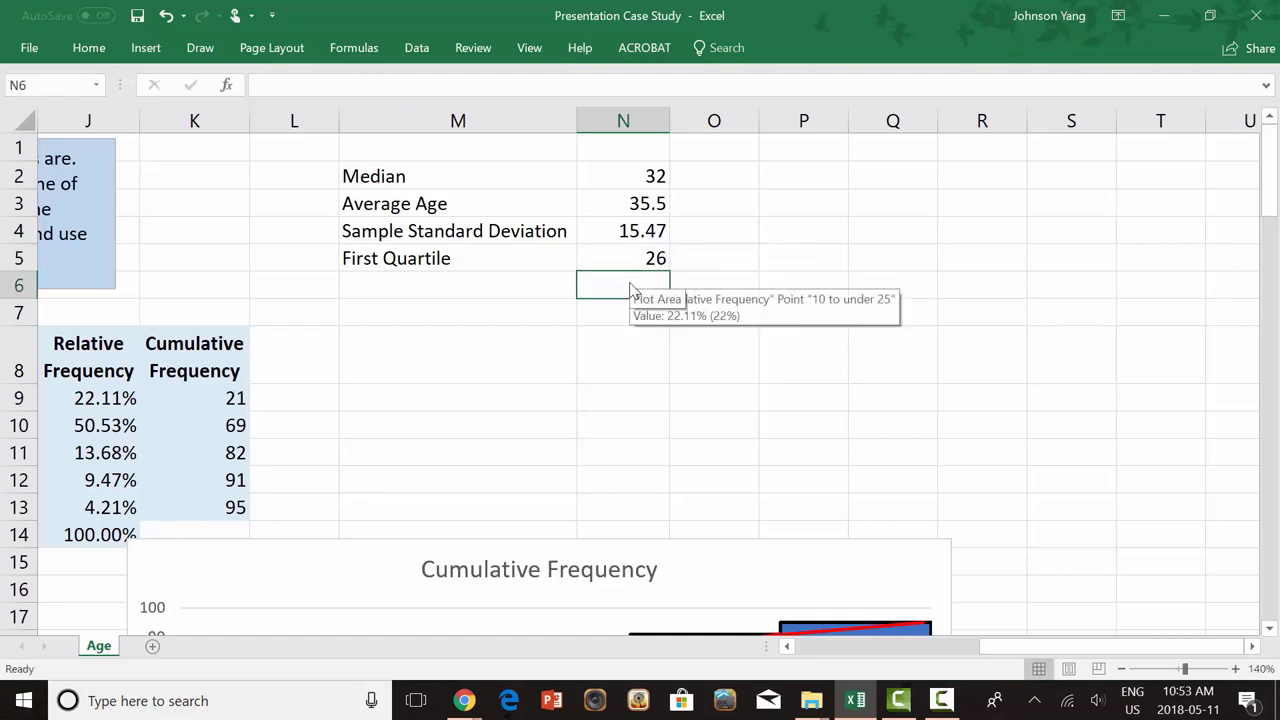
Label cell M6 "Third Quartile" and calculate it in N6 with QUARTILE.EXC over A2:A96, quart 3
click(443, 283)
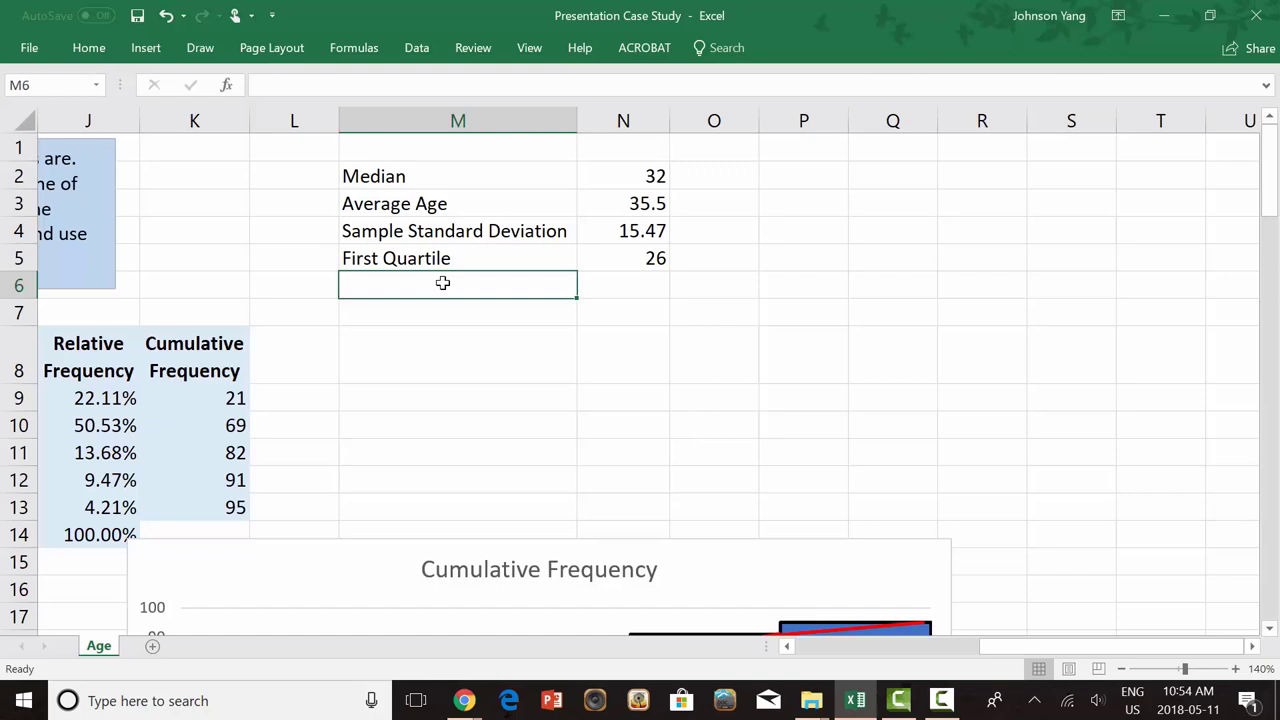
text(Thir)
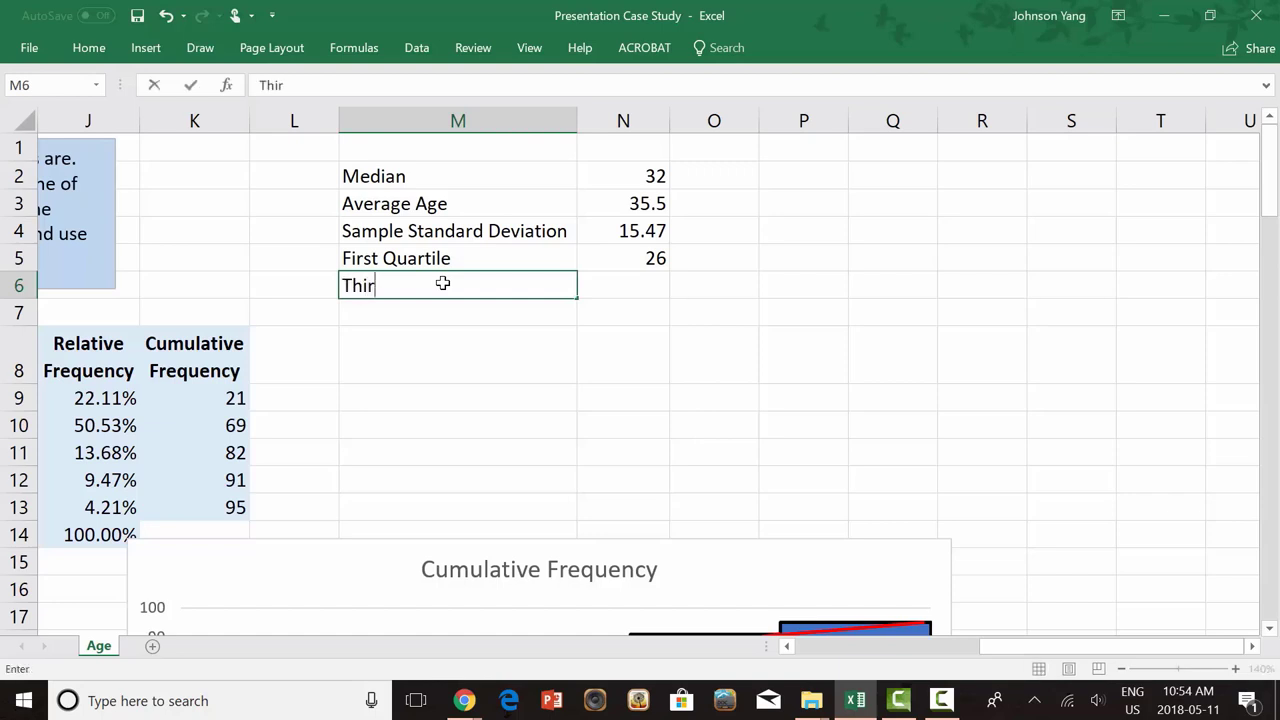
text(d Quartile)
click(657, 288)
text(=Quar)
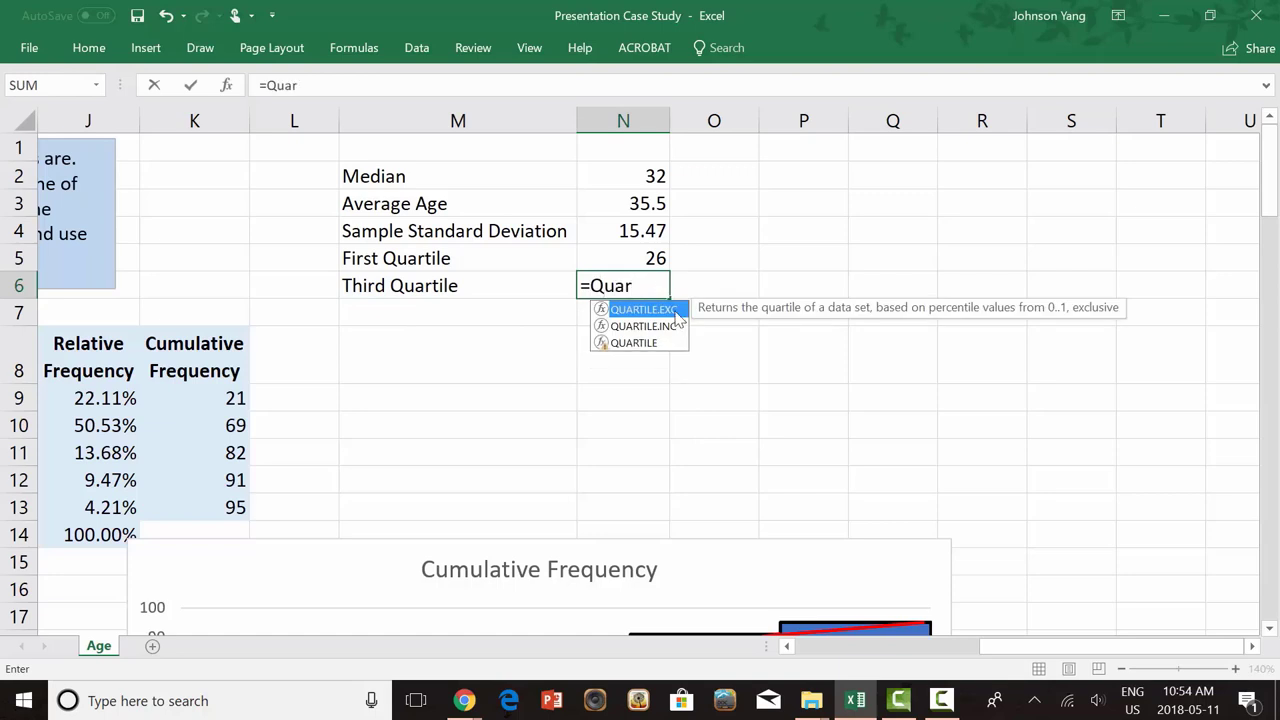
key(Tab)
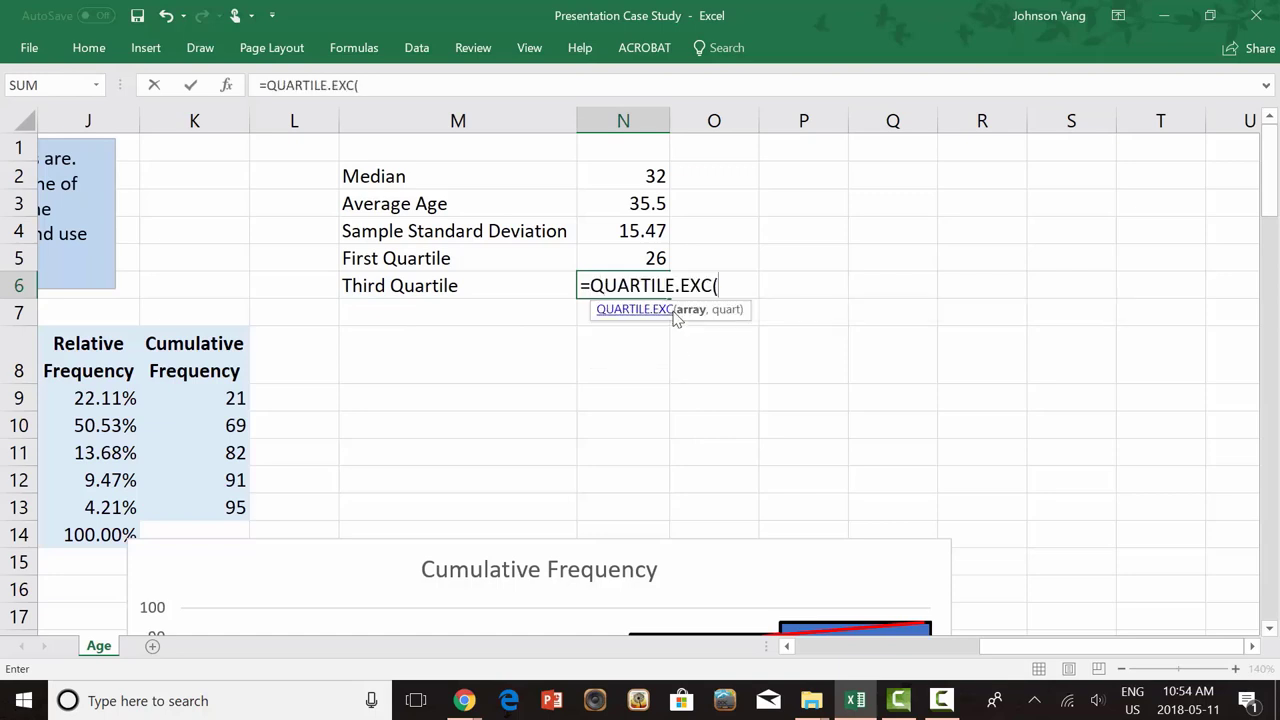
text(A2:A96,3)
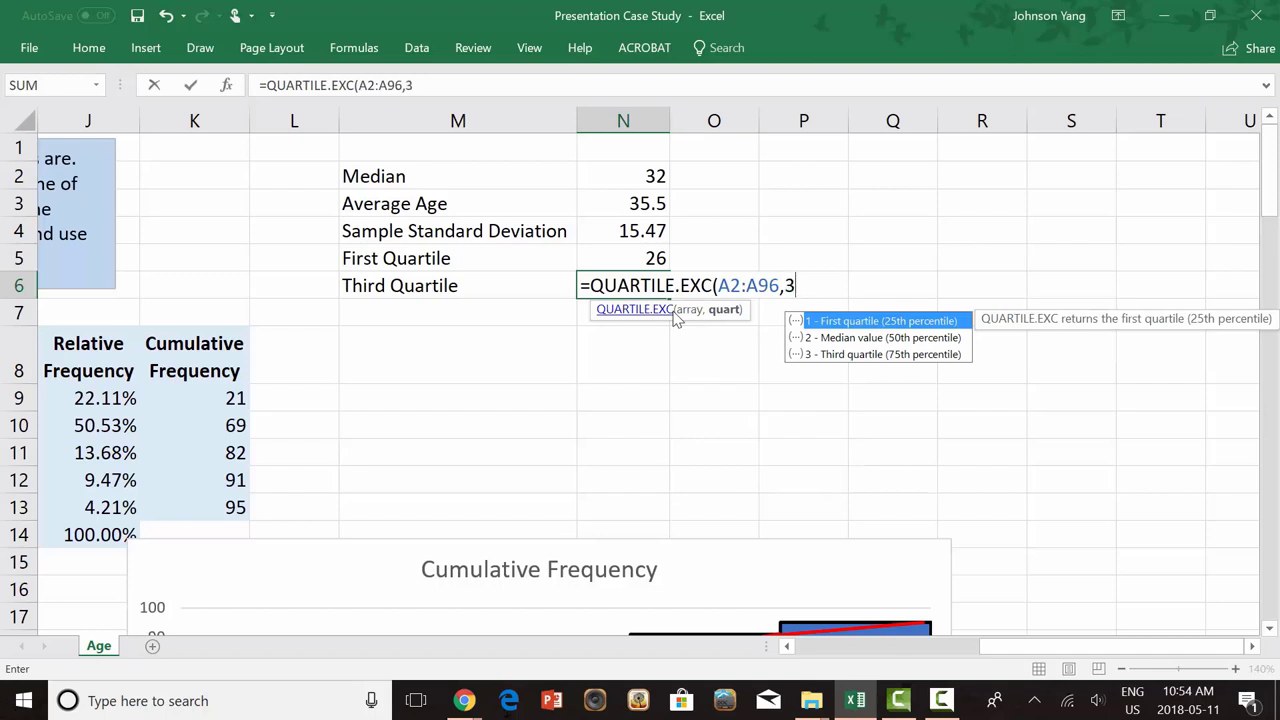
text())
key(Return)
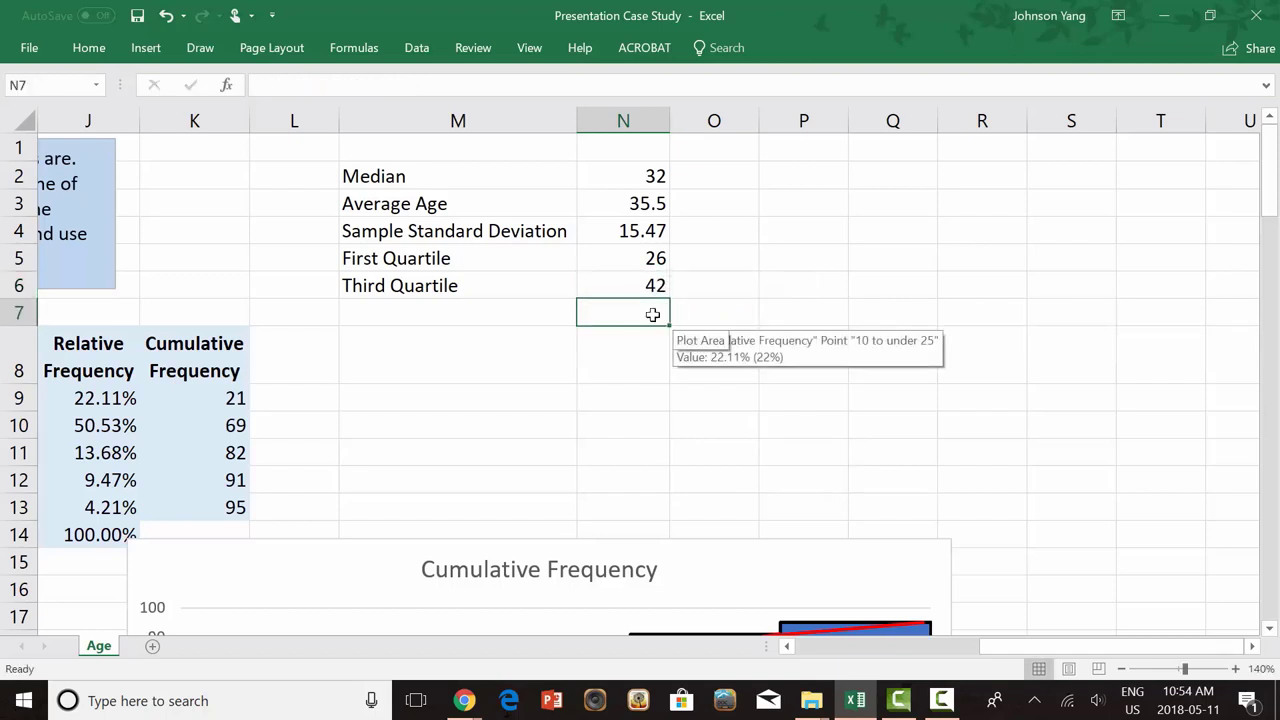
Label cell M7 "IQR" and calculate it in N7 as the third quartile minus the first quartile, =N6-N5
click(486, 313)
text(Int)
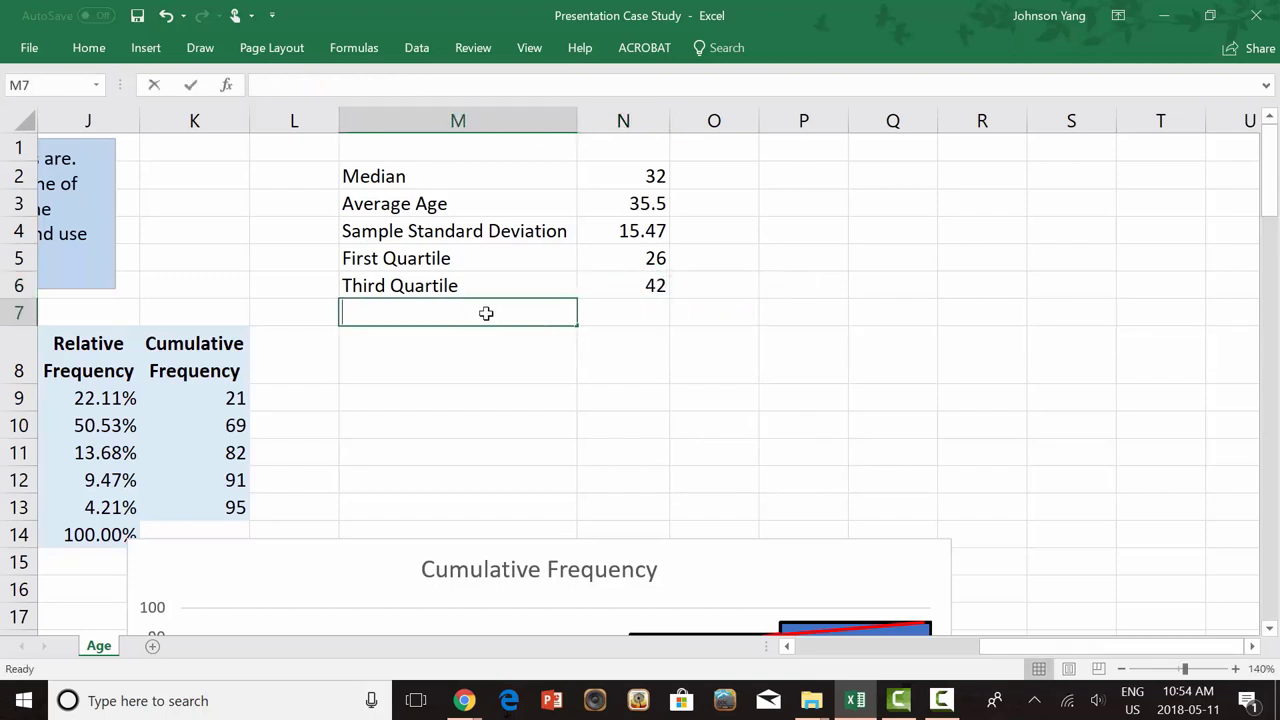
key(BackSpace)
key(BackSpace)
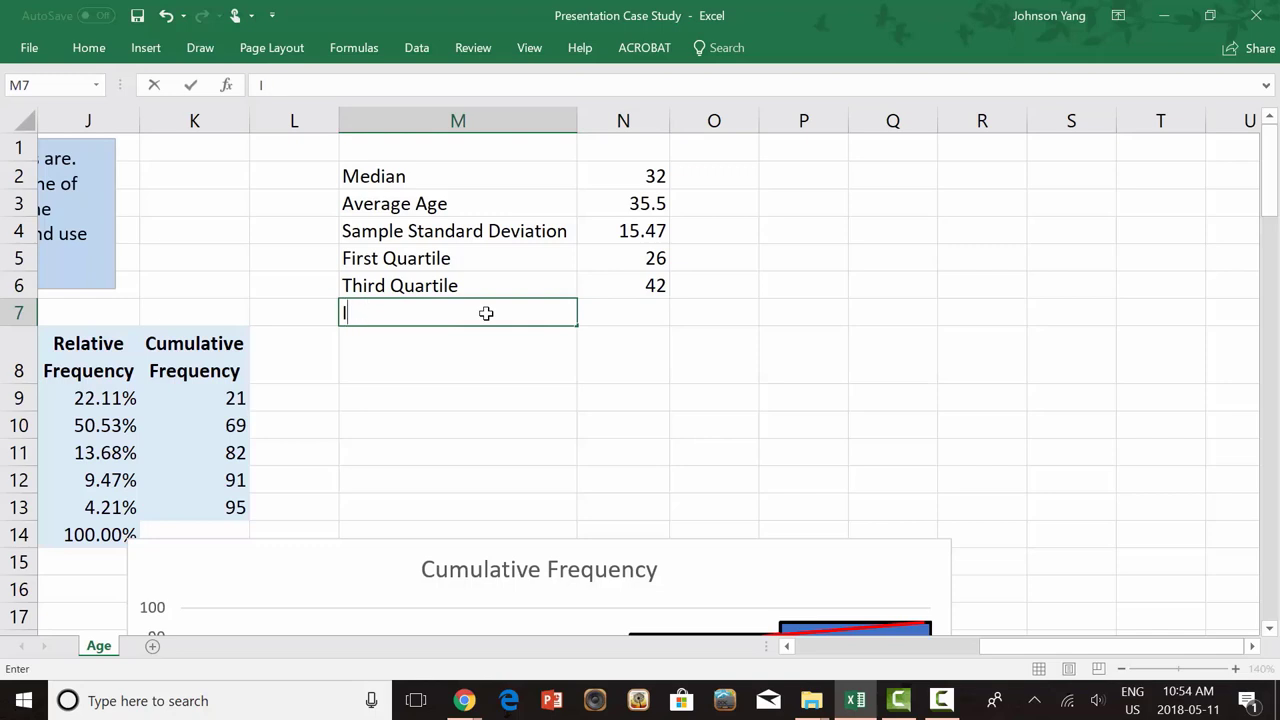
text(R)
key(BackSpace)
text(QR)
click(623, 312)
text(=)
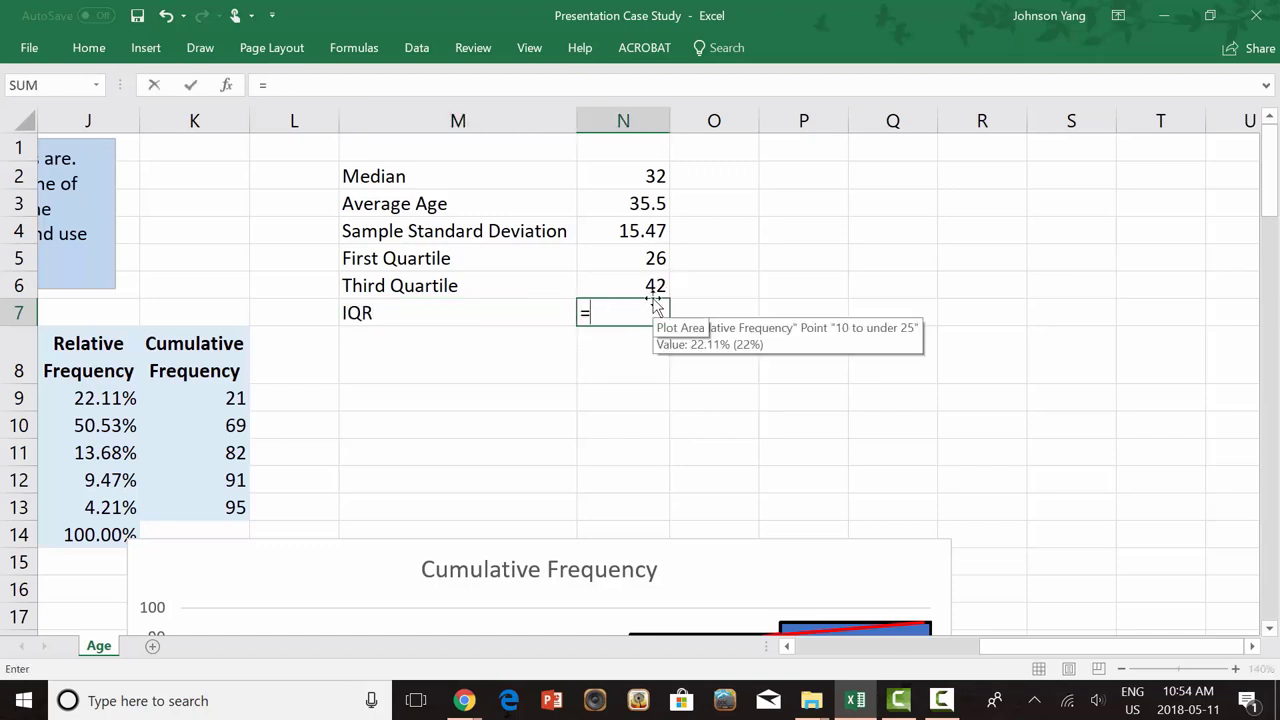
click(643, 287)
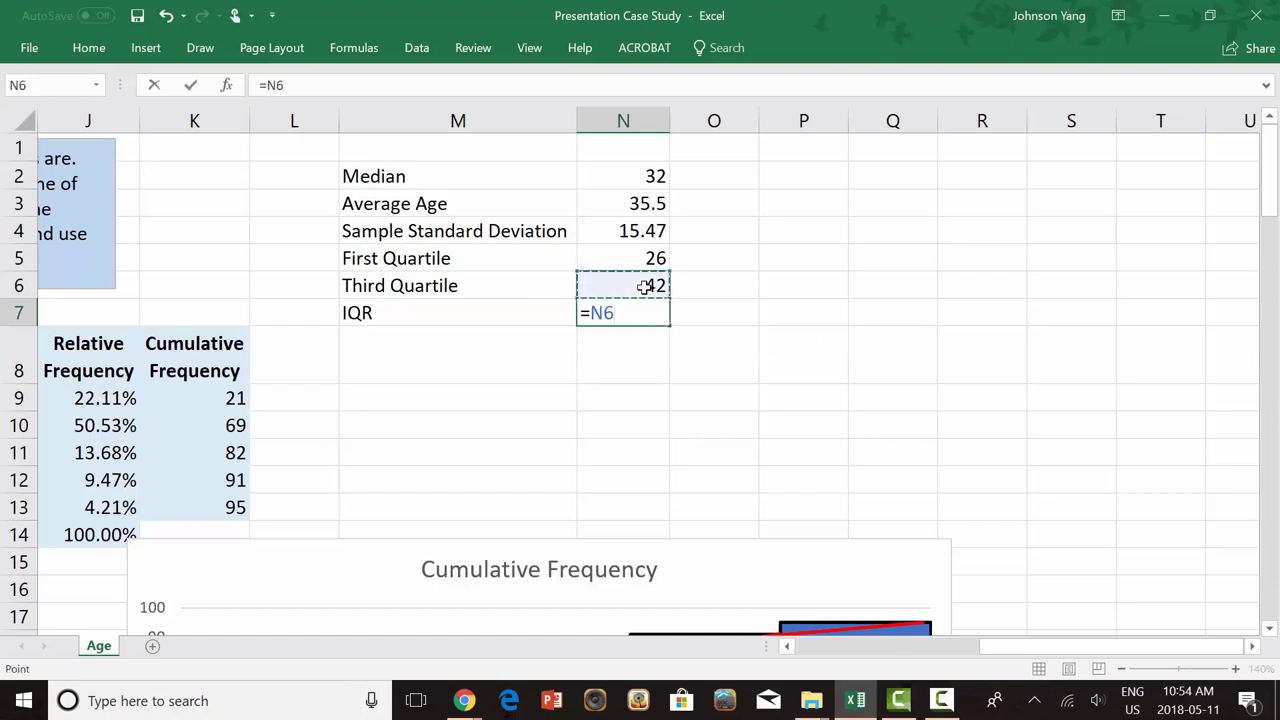
text(-)
click(647, 258)
key(Return)
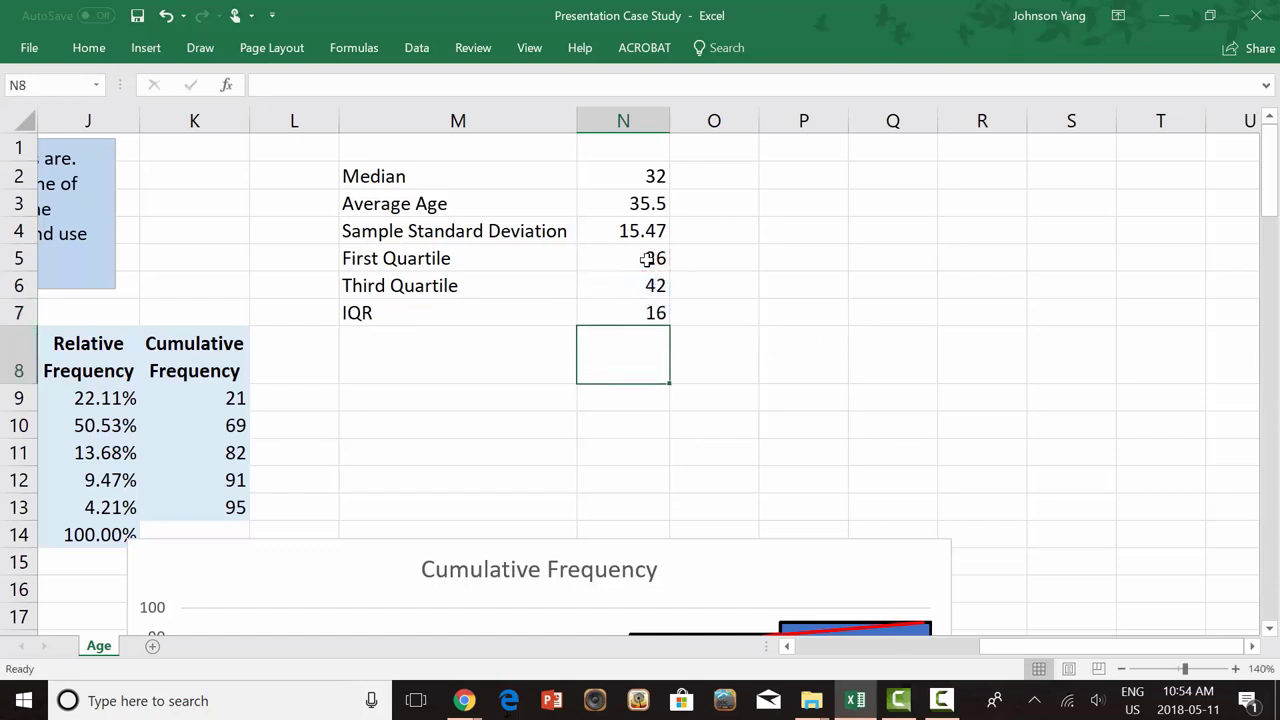
Label cell M9 "Percentage of Younger than 30" and auto-fit the width of column M
click(500, 397)
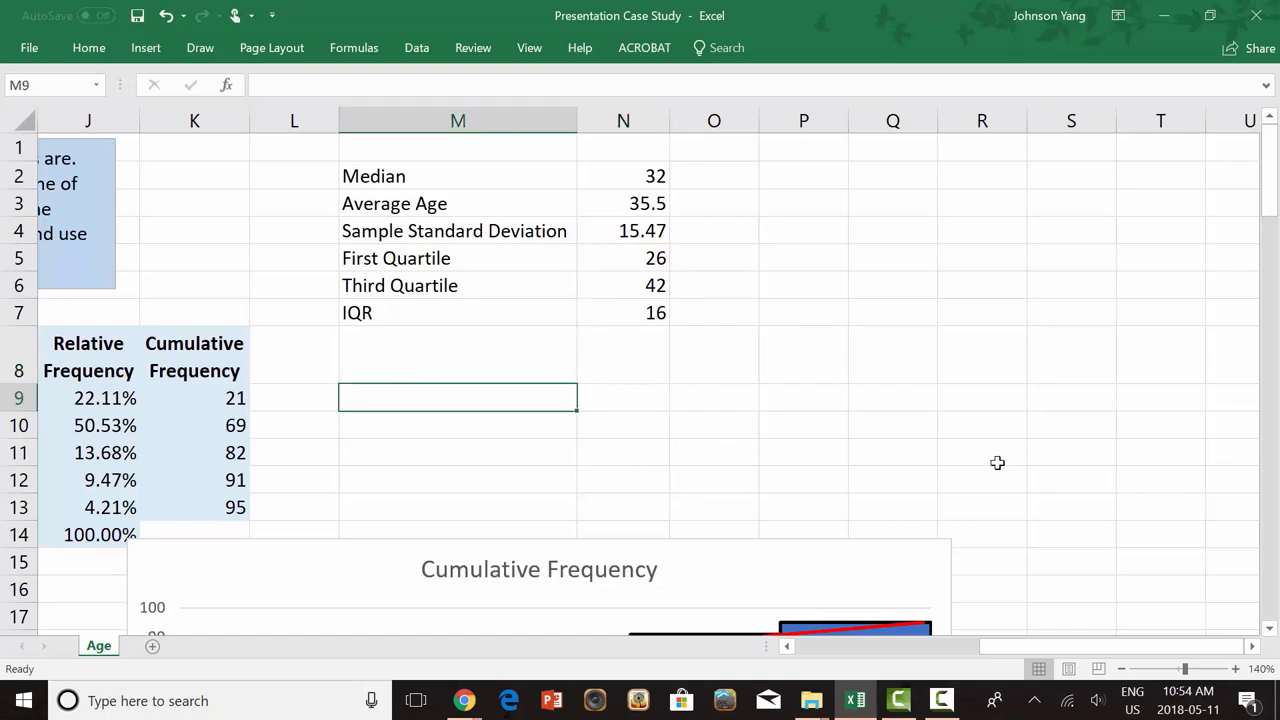
text(Percentage of Younger than 30)
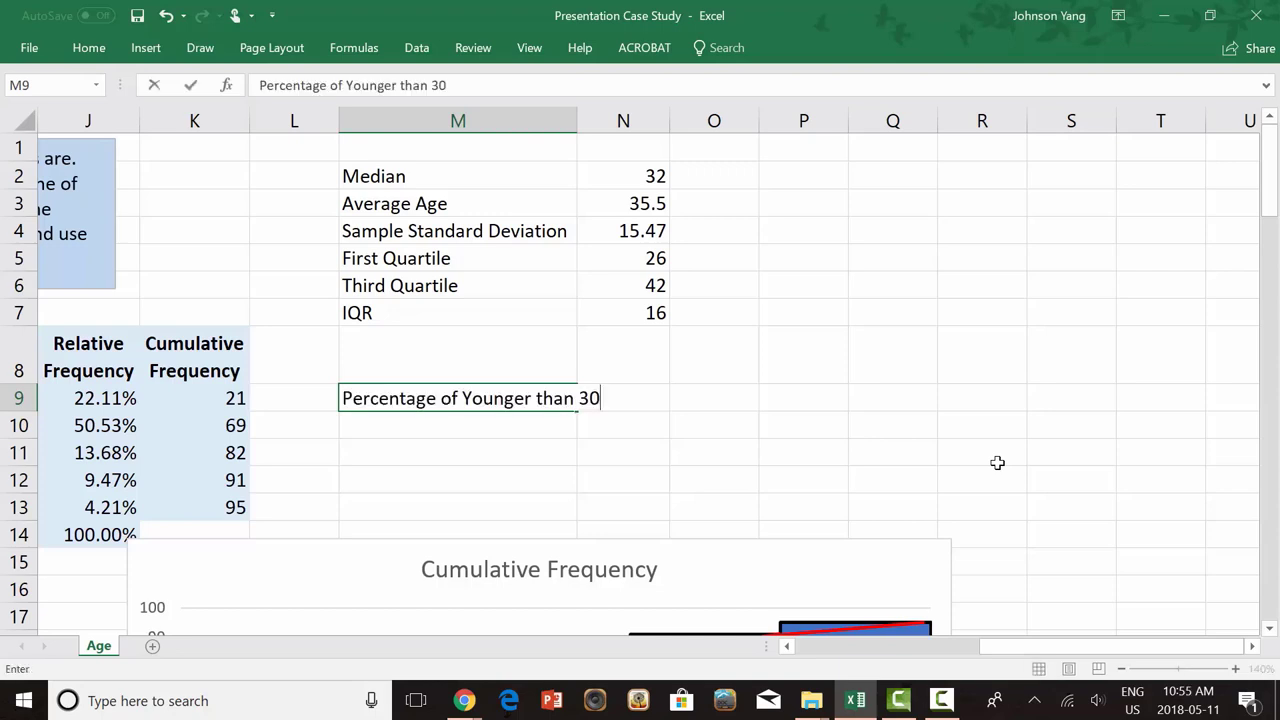
click(827, 479)
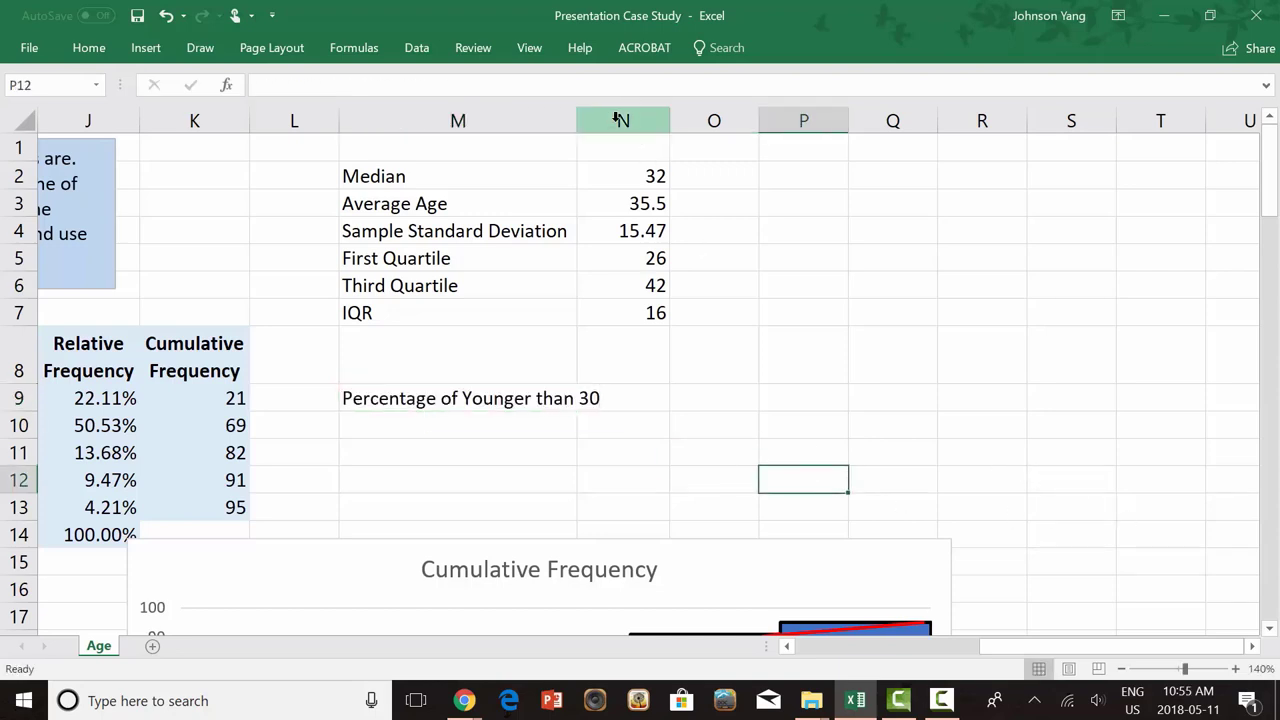
double_click(577, 119)
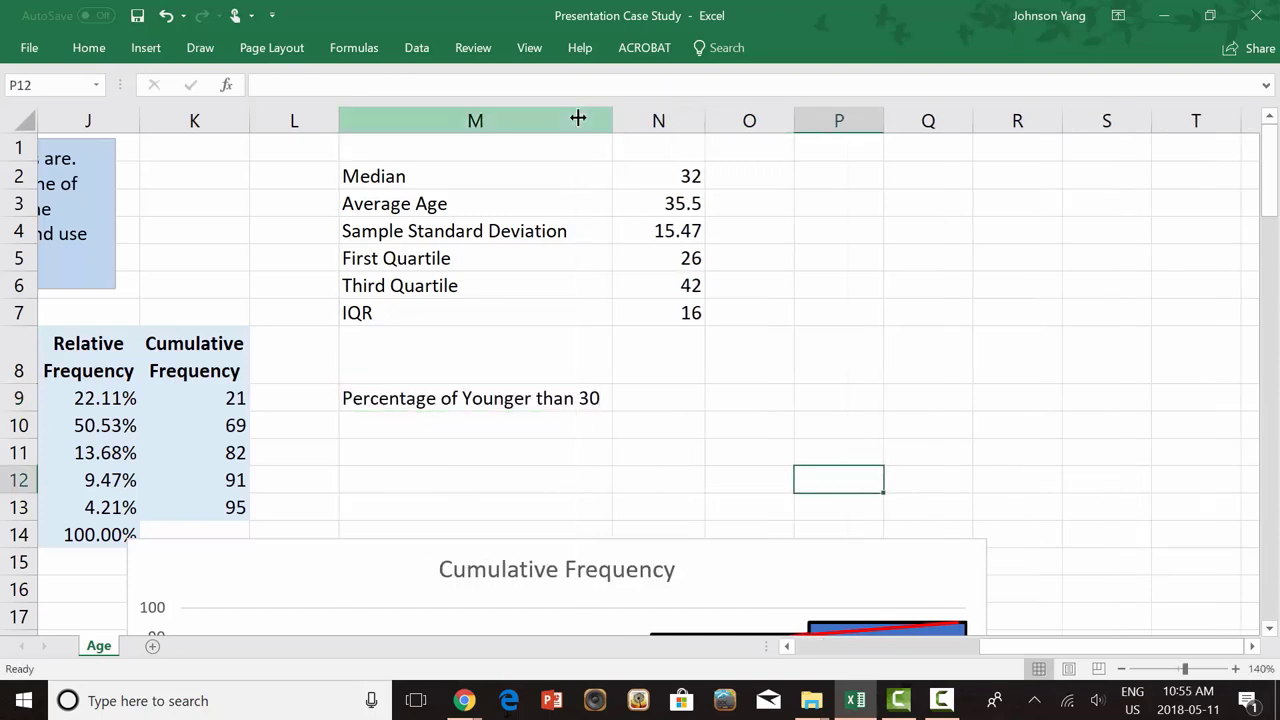
Calculate the share of ages under 30 in N9 with =COUNTIF(A2:A96,"<30")/95
click(671, 397)
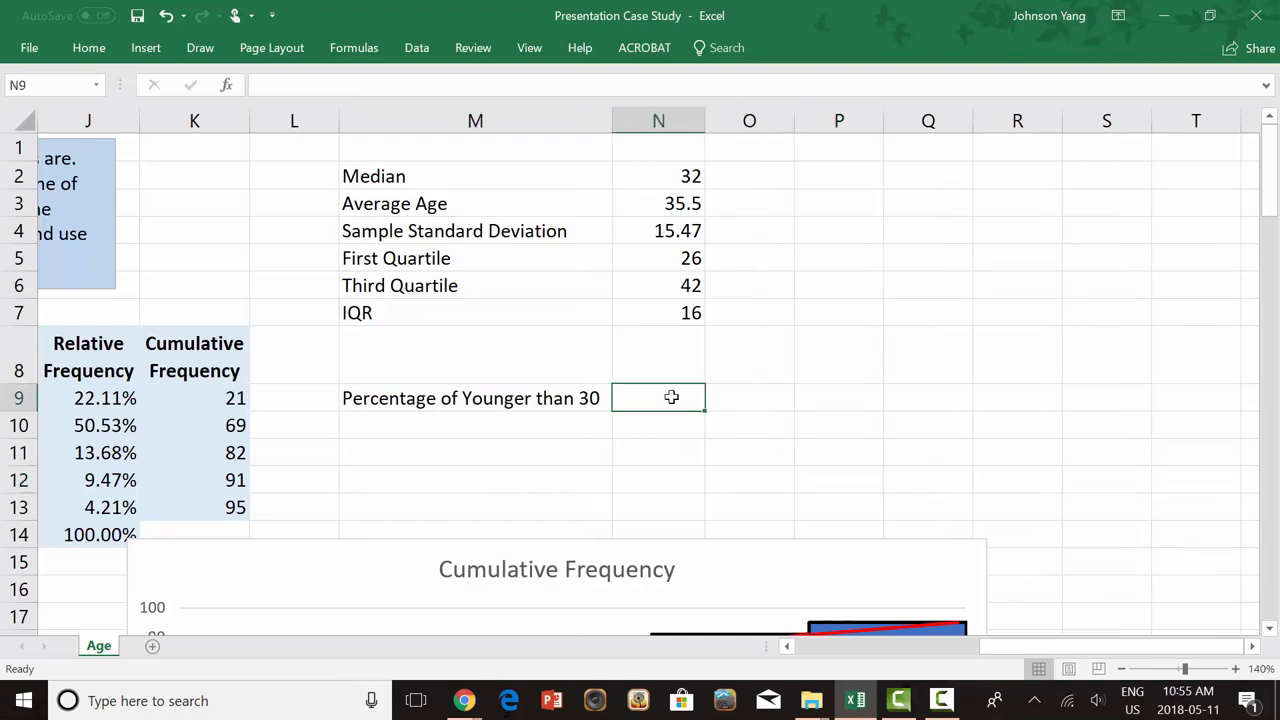
double_click(671, 397)
text(=)
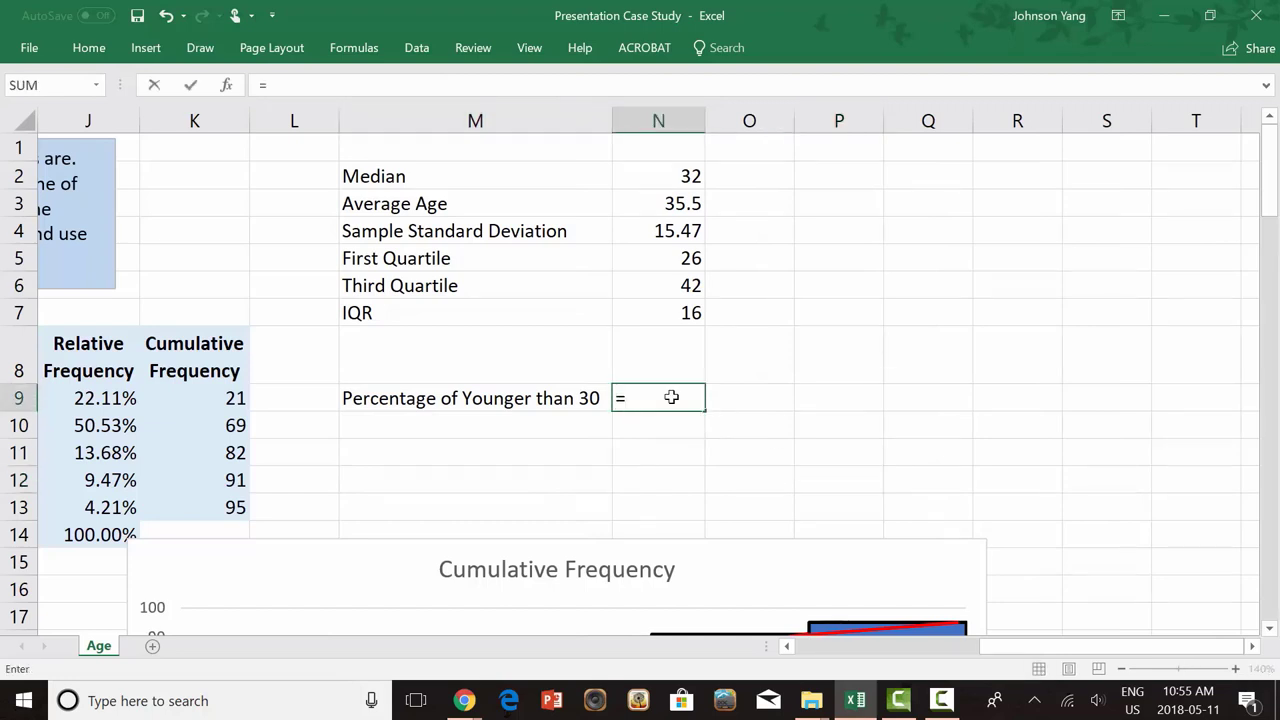
text(count)
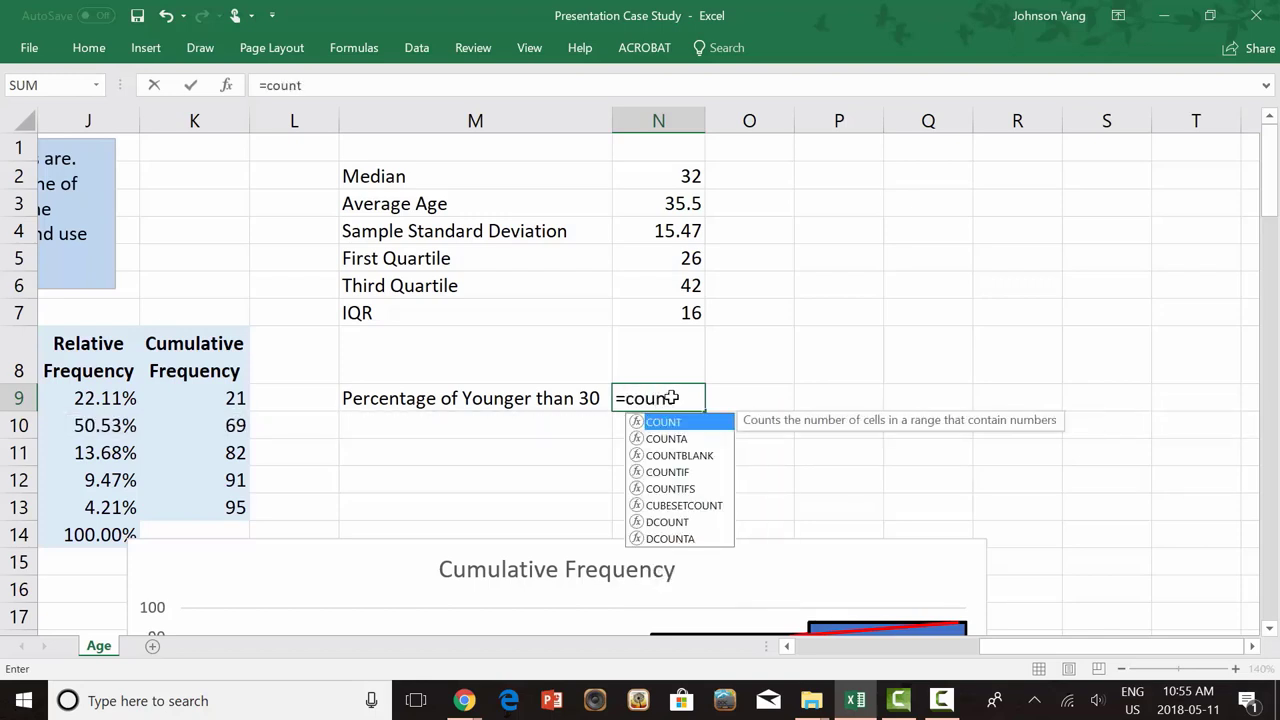
text(if)
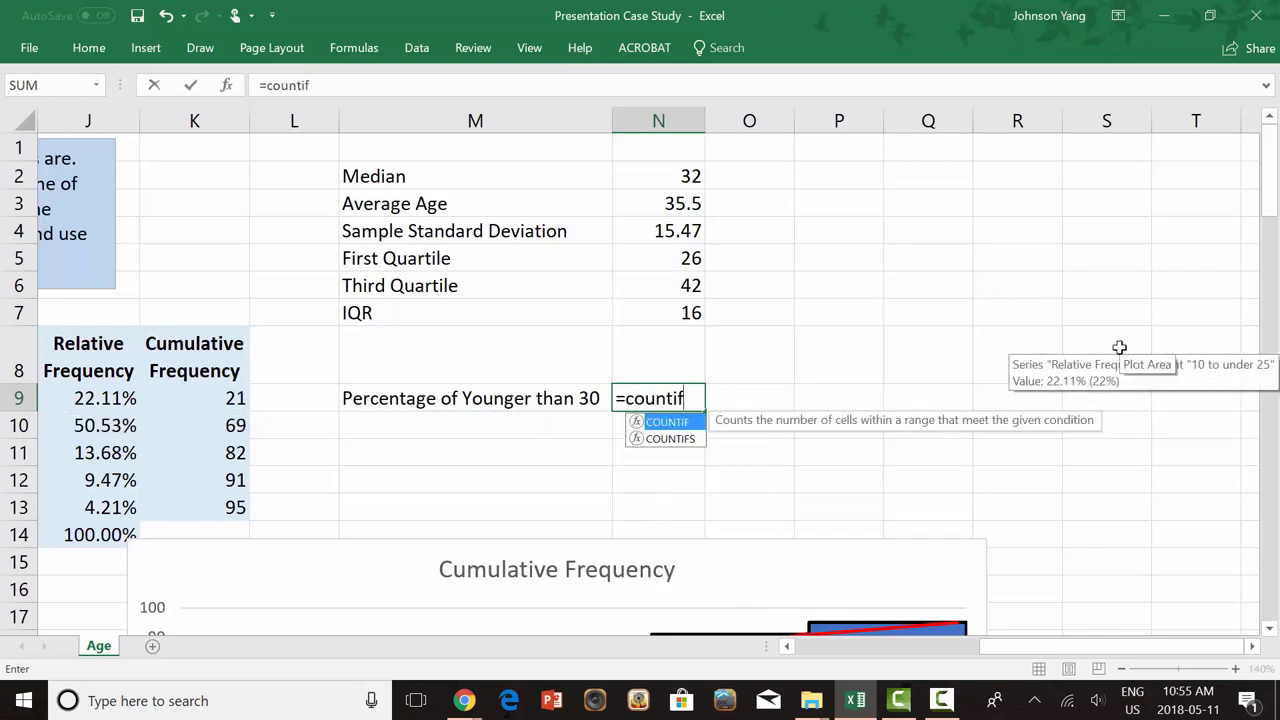
text((A)
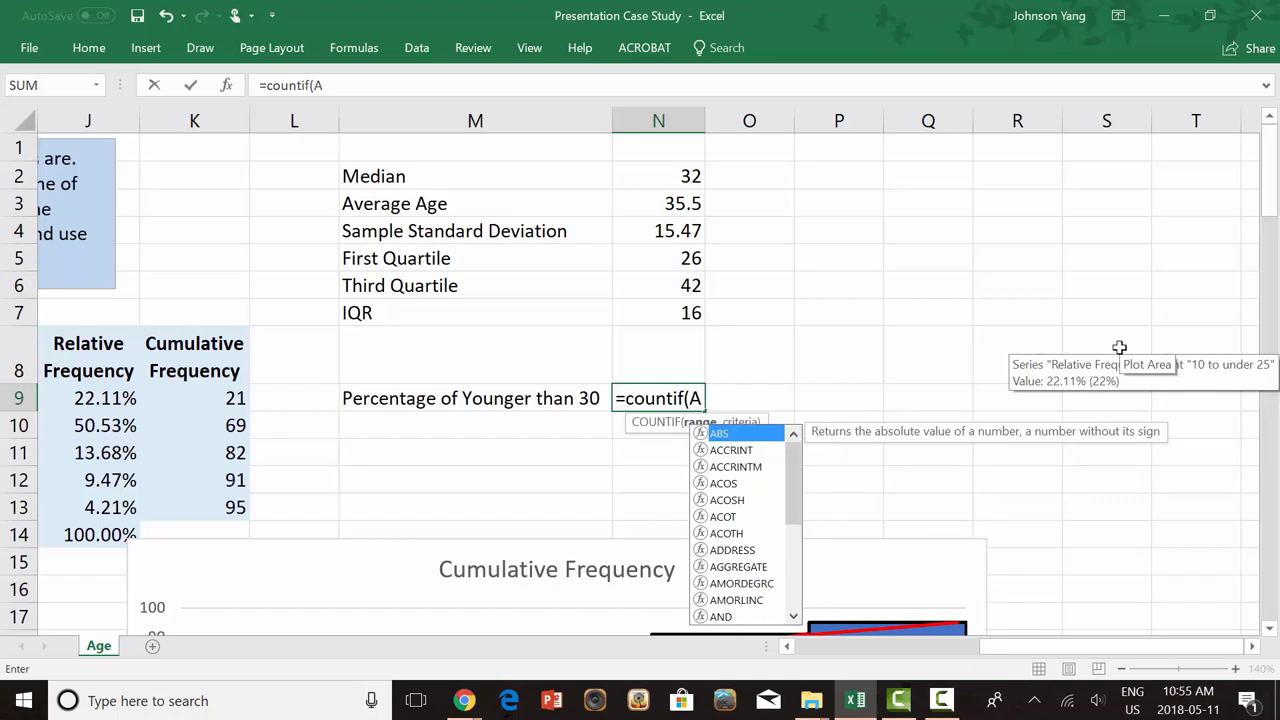
text(2:A96,"<)
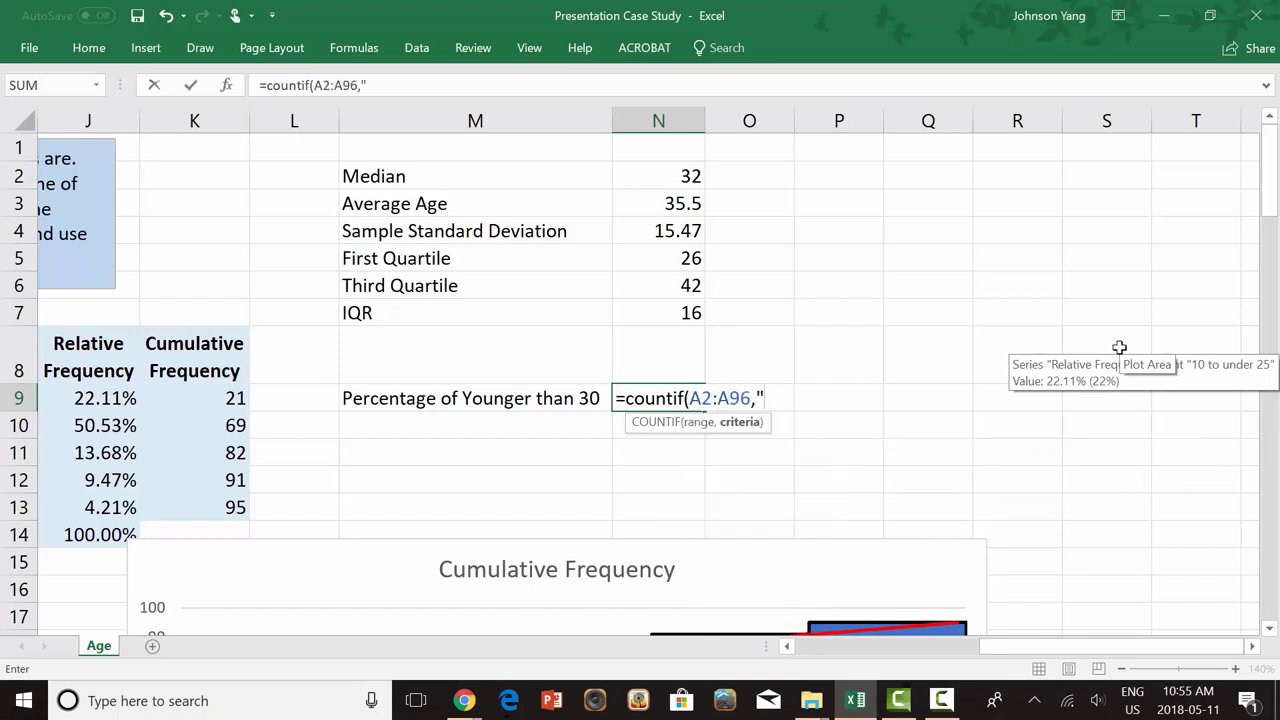
text(30"))
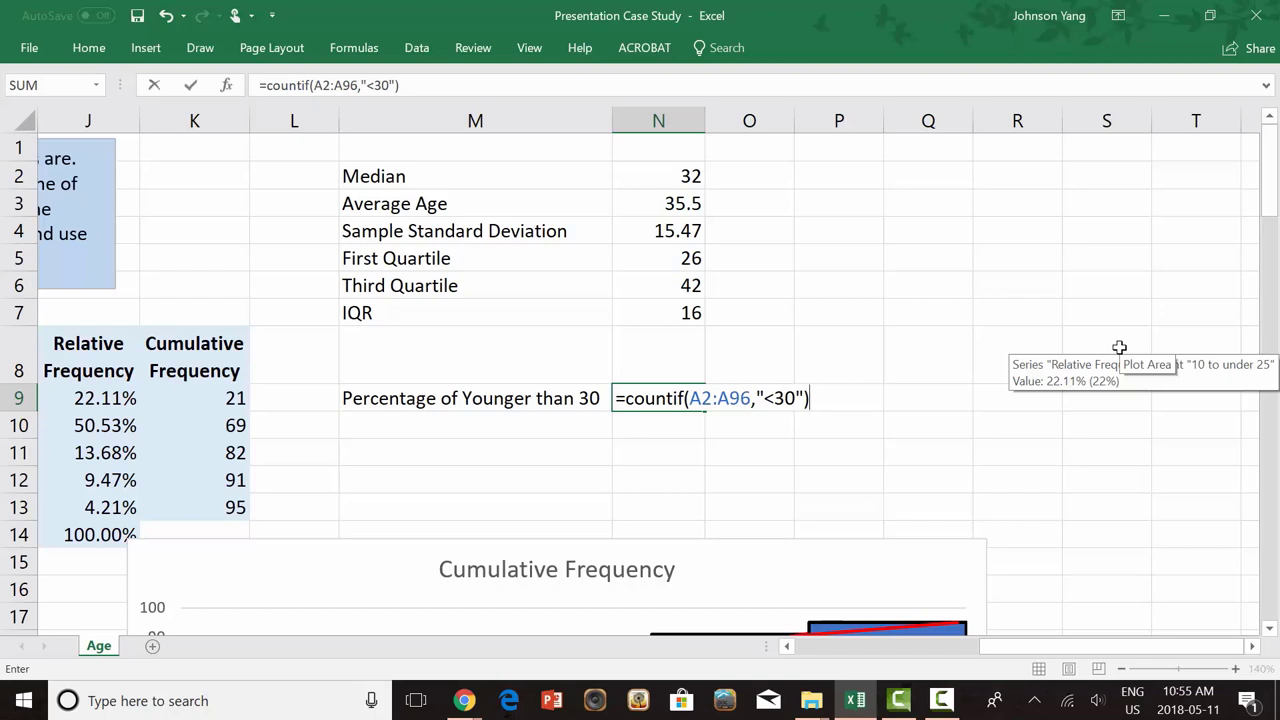
text(/95)
key(Return)
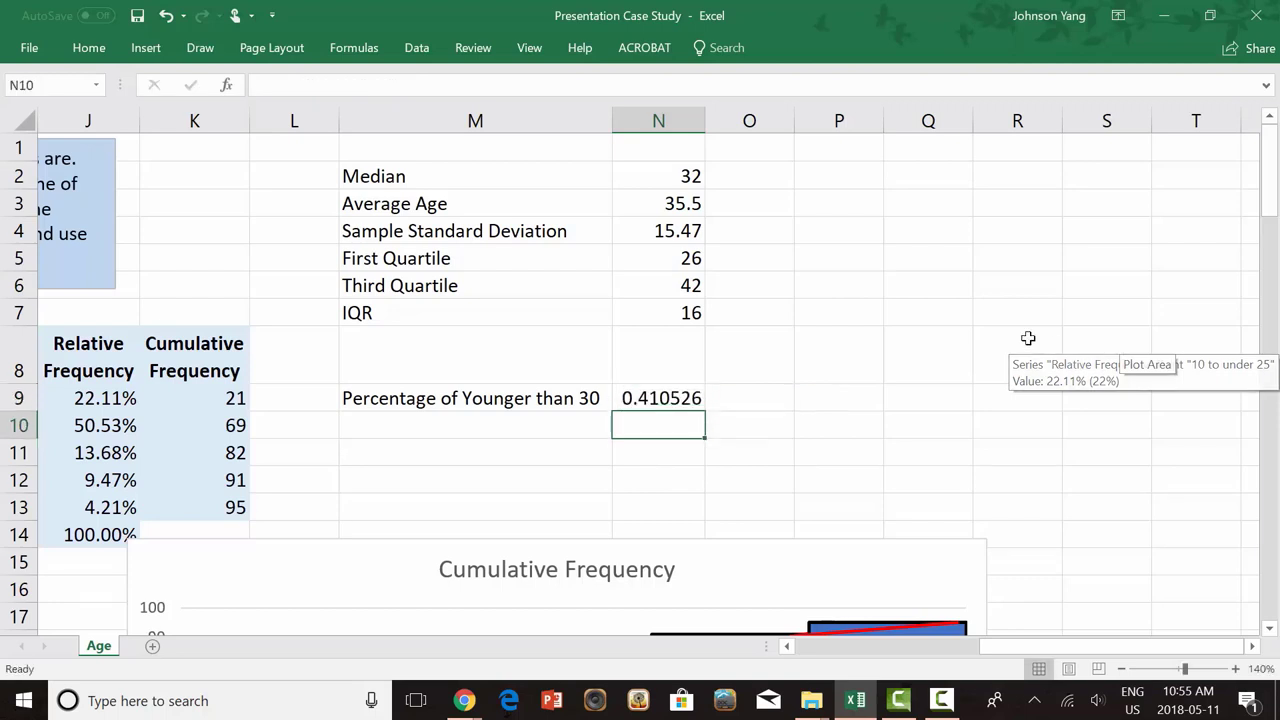
Format the under-30 share in N9 as a percentage with two decimal places
click(649, 398)
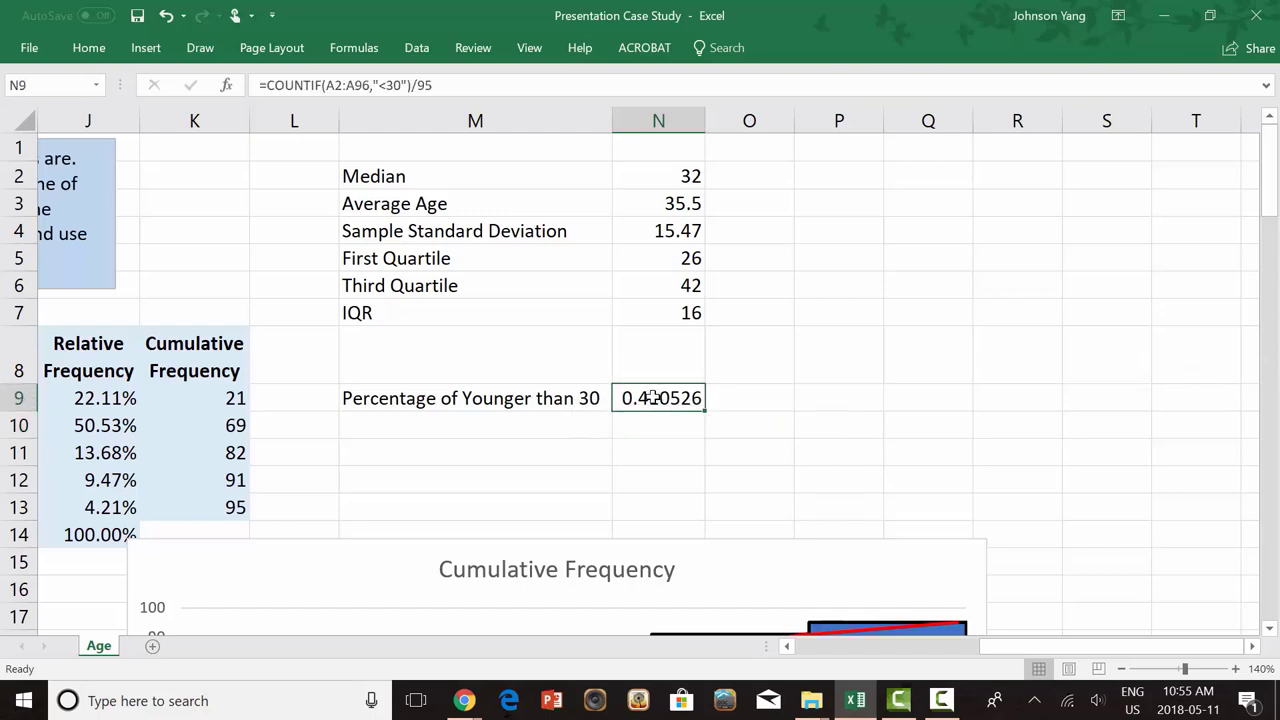
click(92, 48)
click(606, 114)
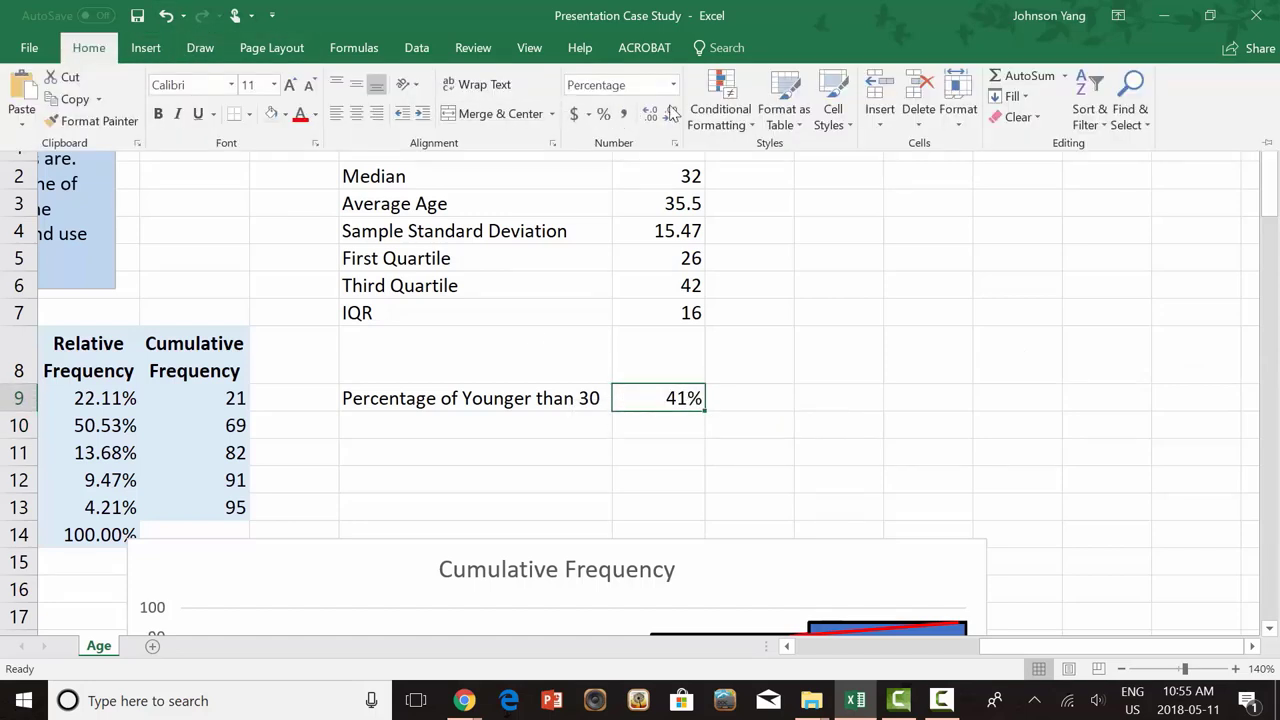
click(651, 115)
click(657, 117)
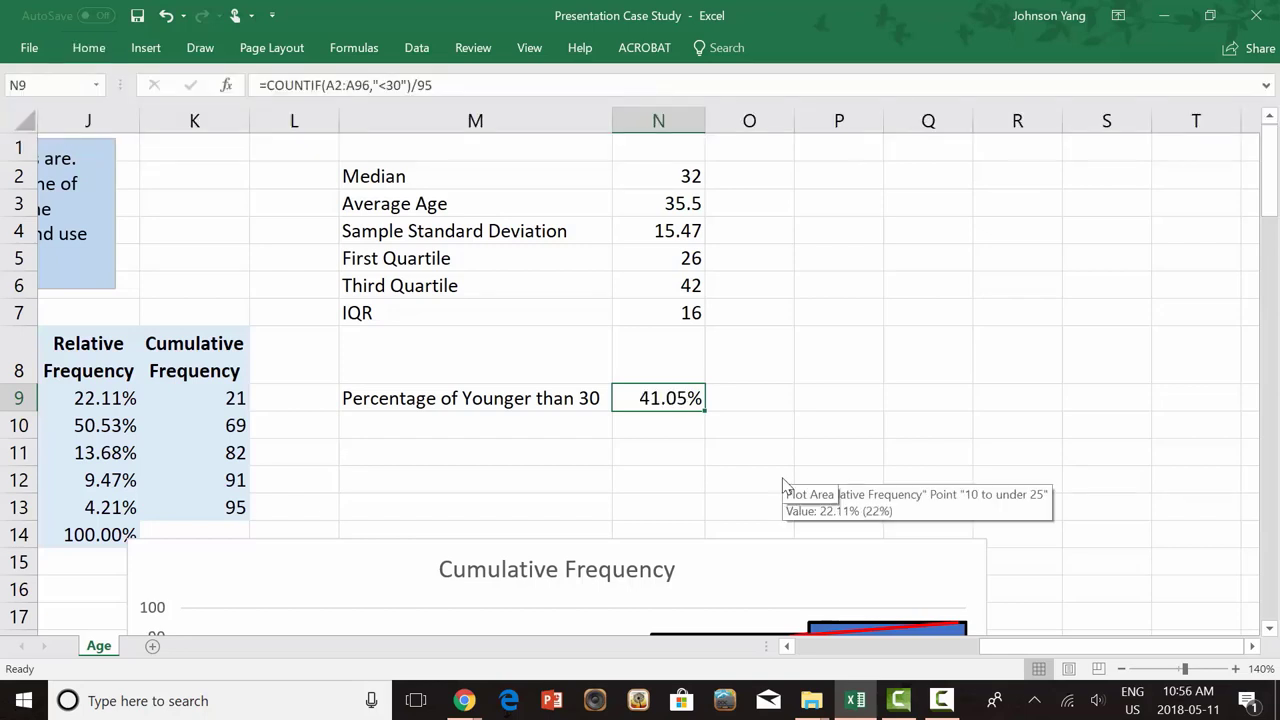
Label cell M10 "Percentage of older than 65"
click(481, 428)
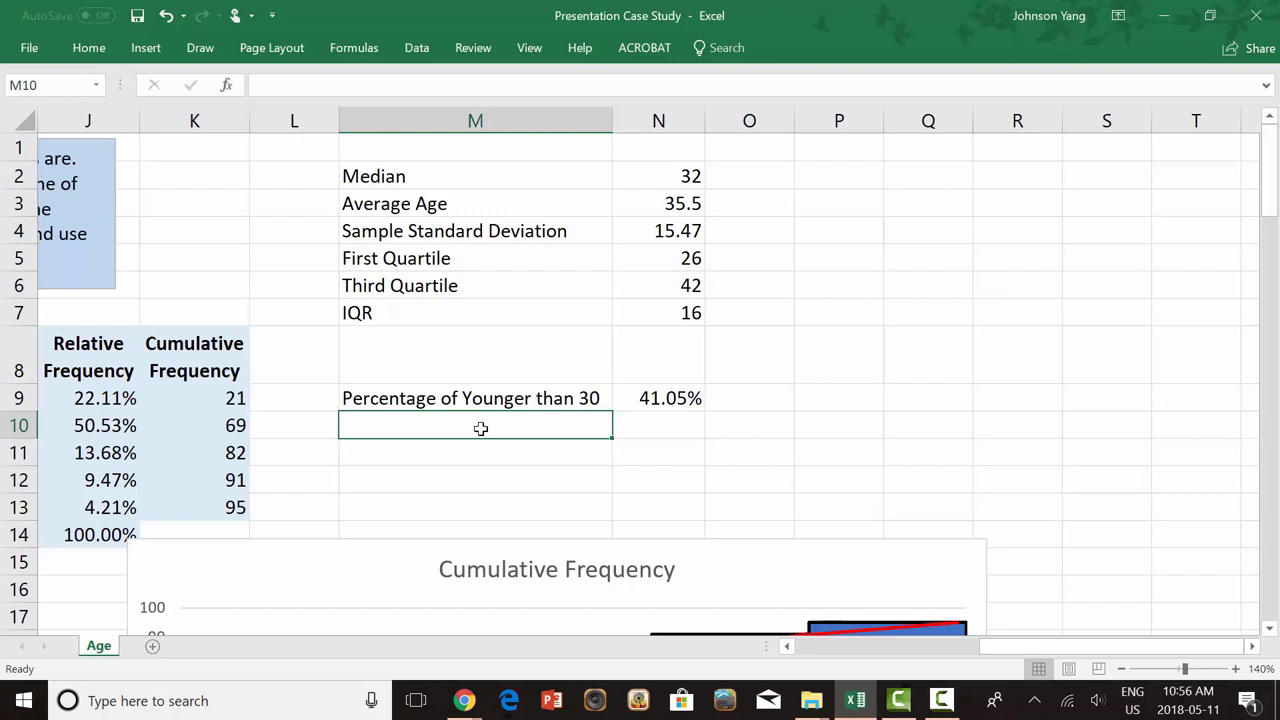
text(Percentage of older than 70)
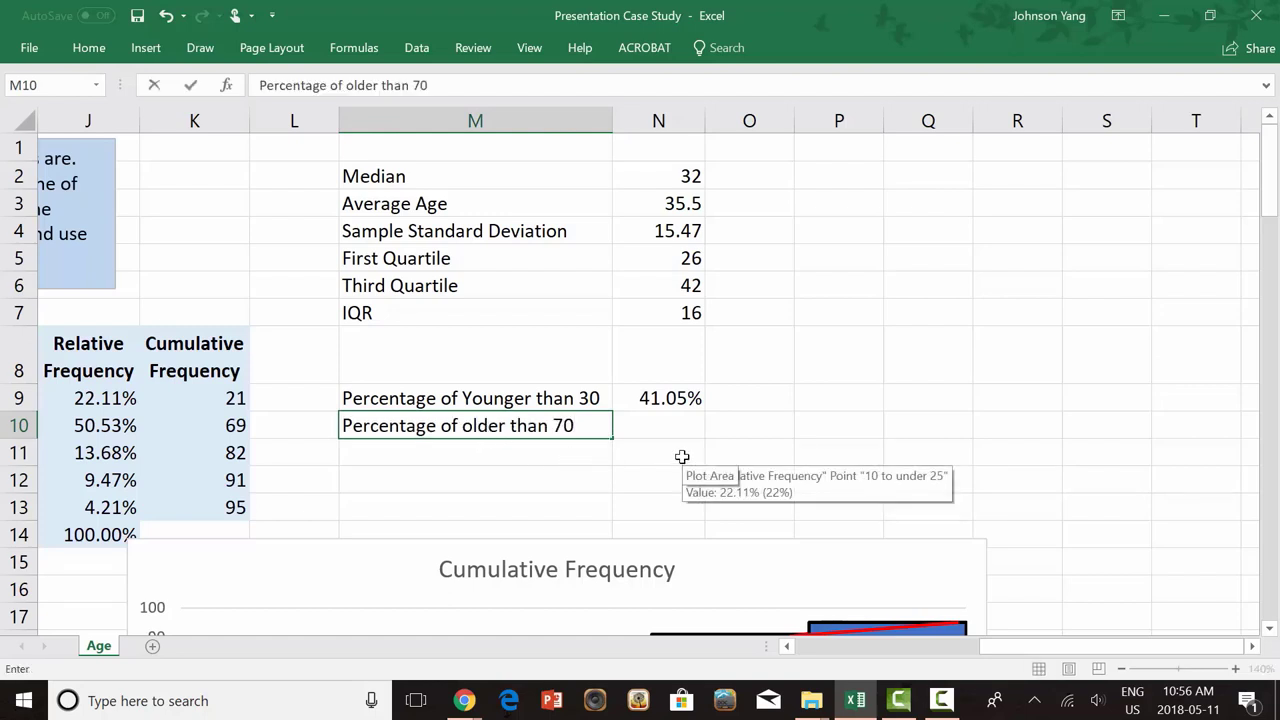
key(BackSpace)
key(BackSpace)
text(65)
click(643, 466)
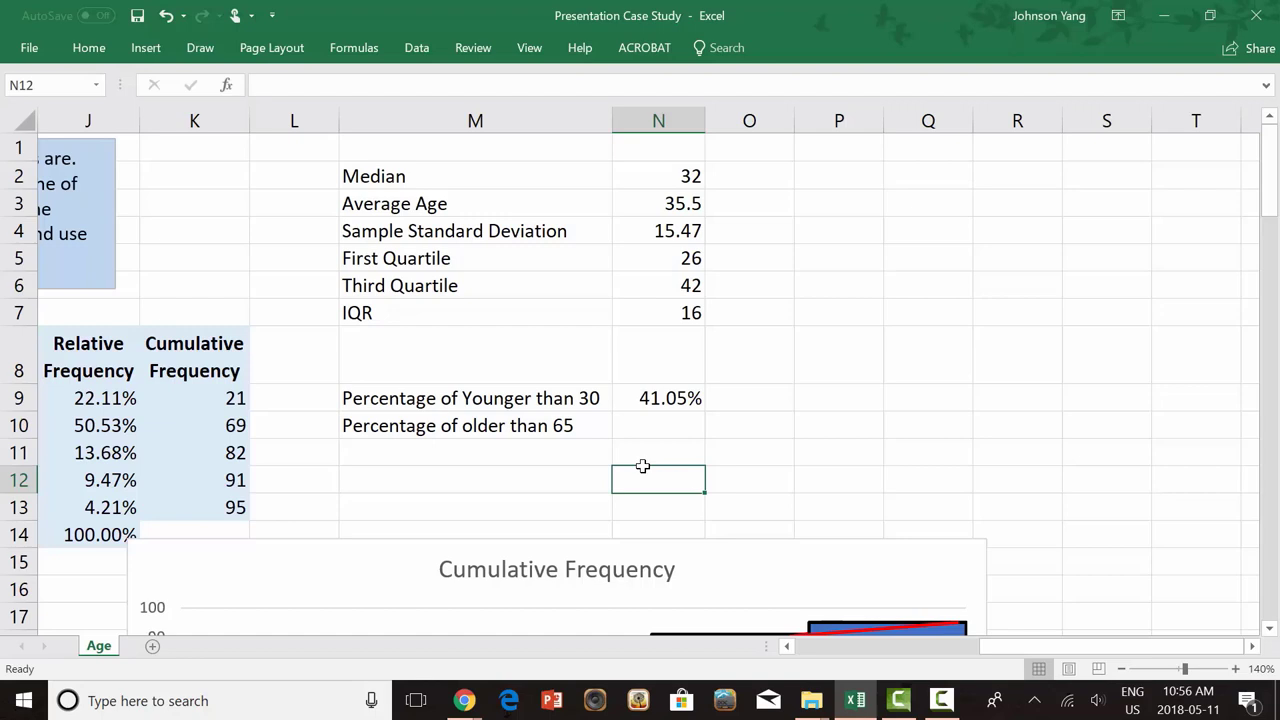
Calculate the share of ages over 65 in N10 with =COUNTIF(A2:A96,">65")/95
click(667, 418)
text(=co)
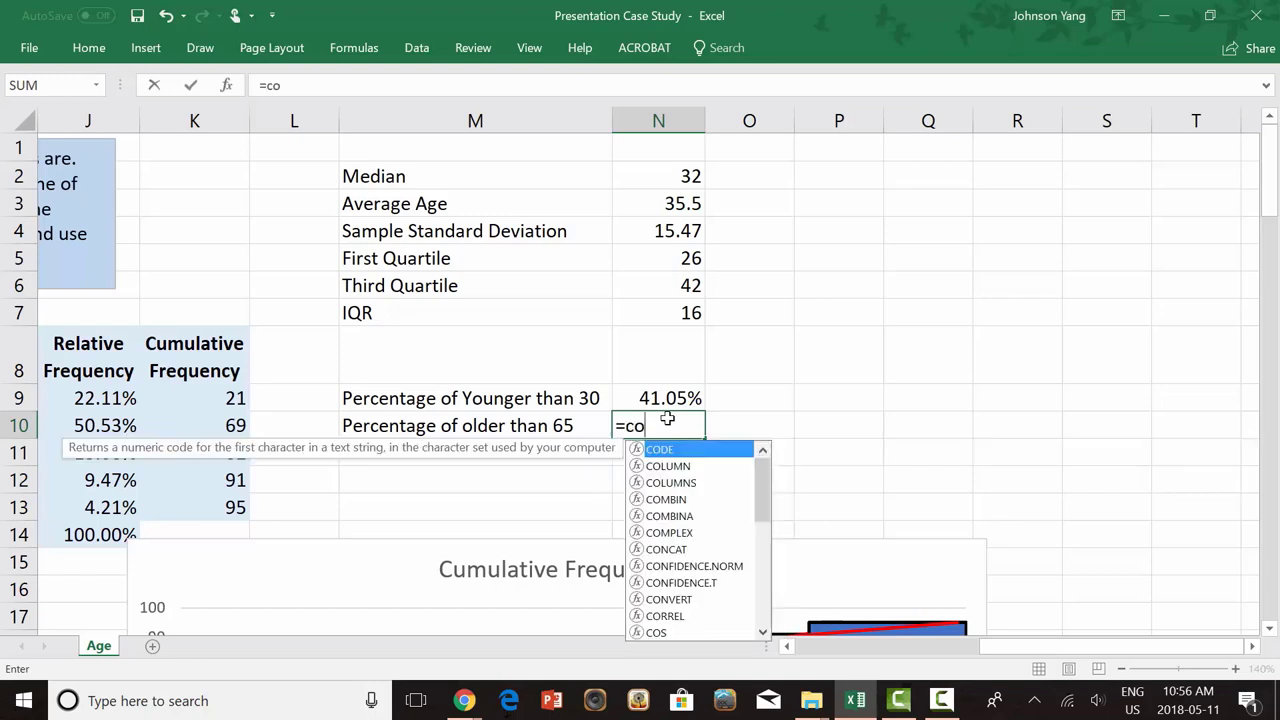
text(untif)
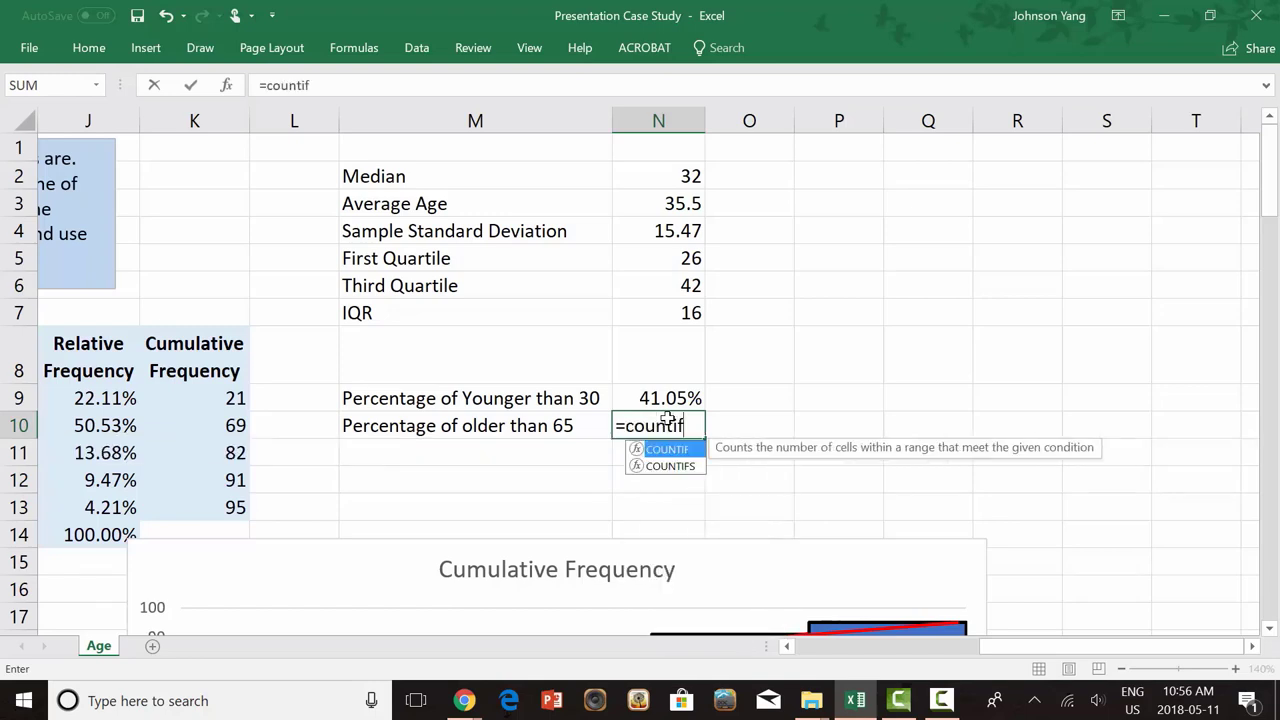
text((A2:A)
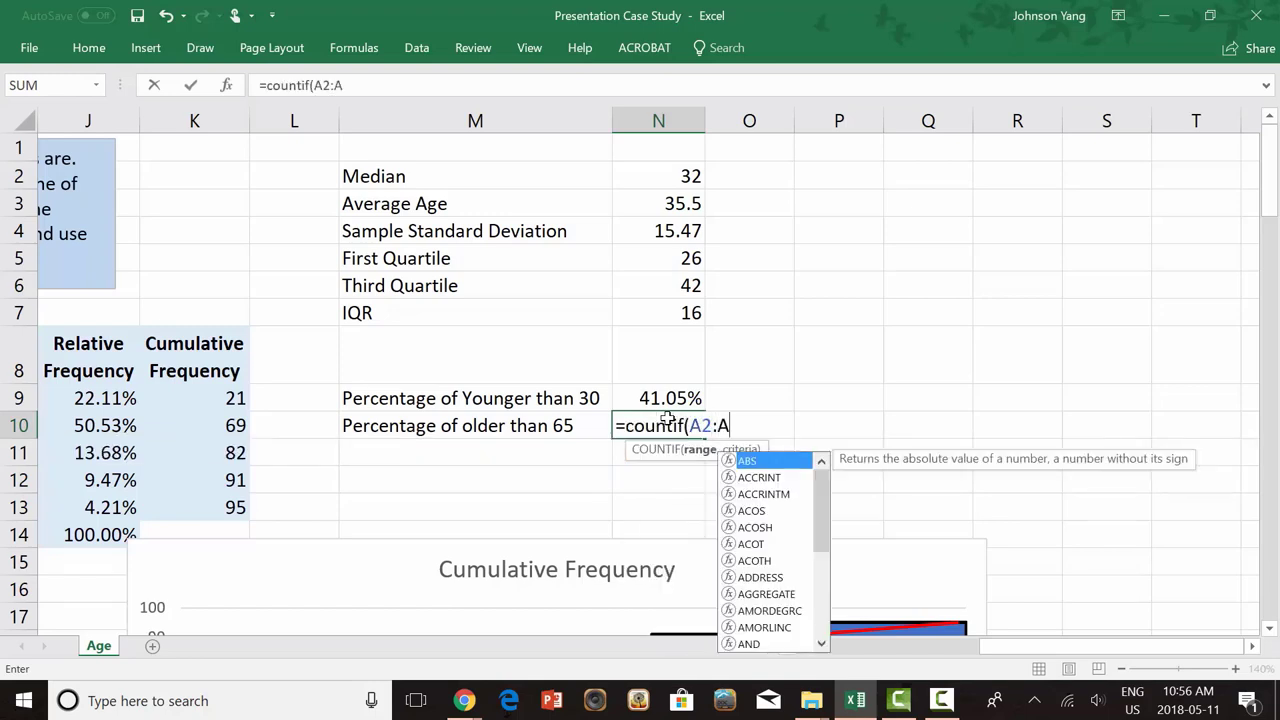
text(96,">)
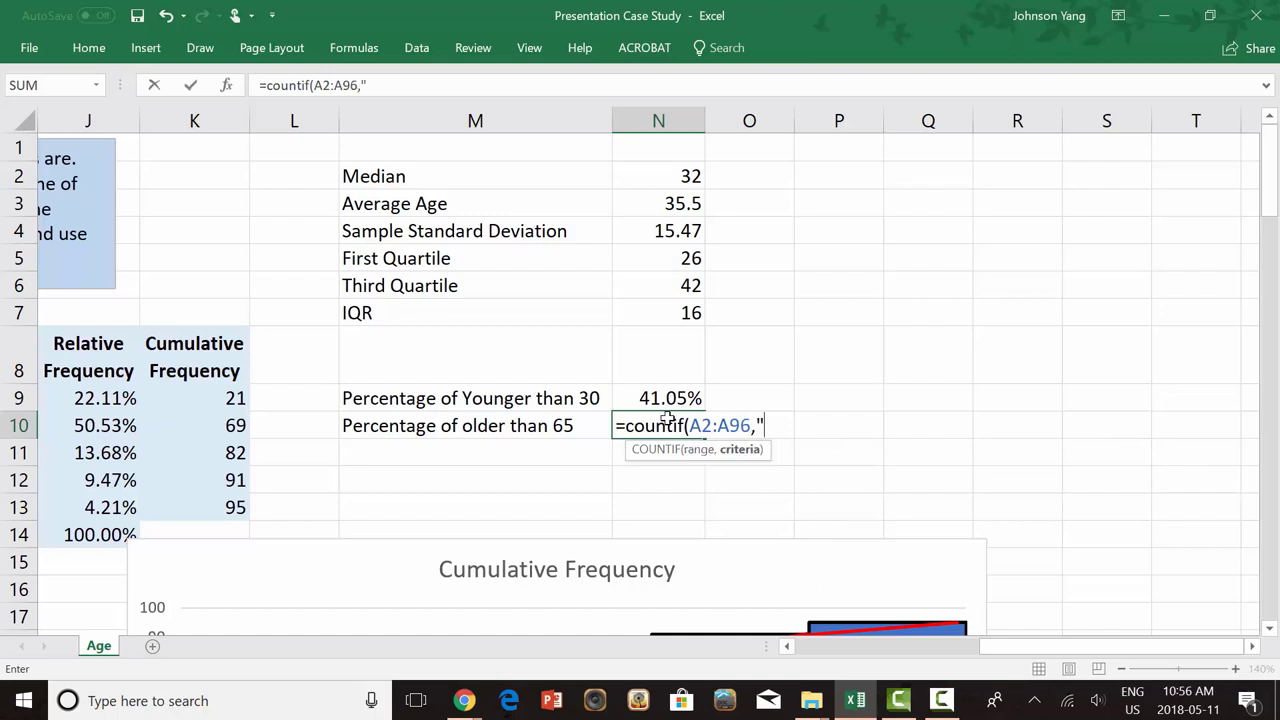
text(65"))
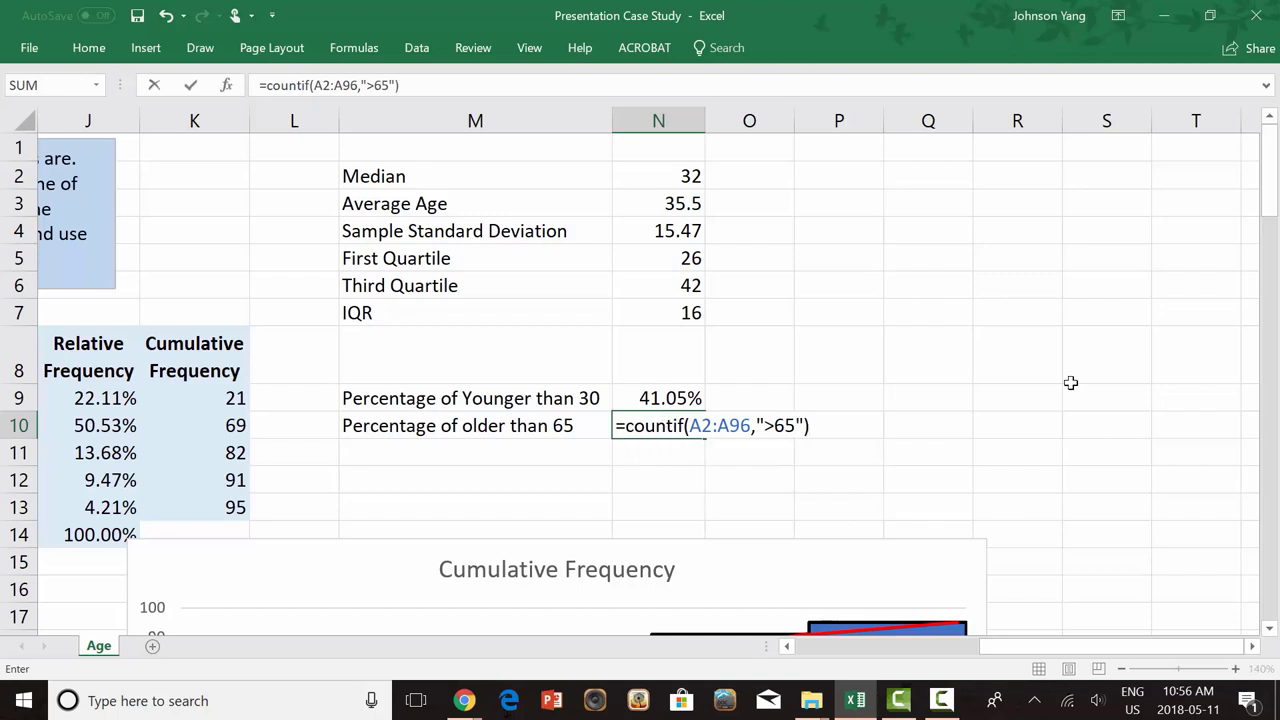
text(/95)
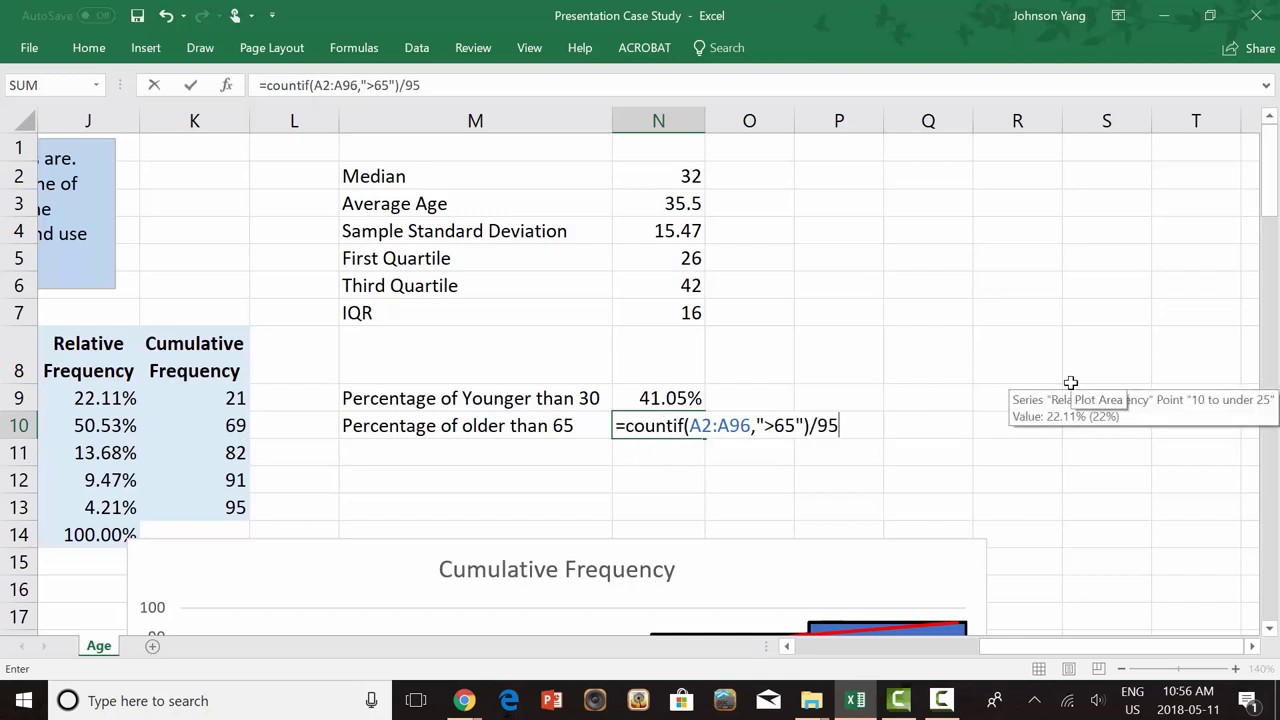
Copy the percentage format of N9 onto the over-65 share in N10
click(658, 398)
click(88, 48)
click(92, 121)
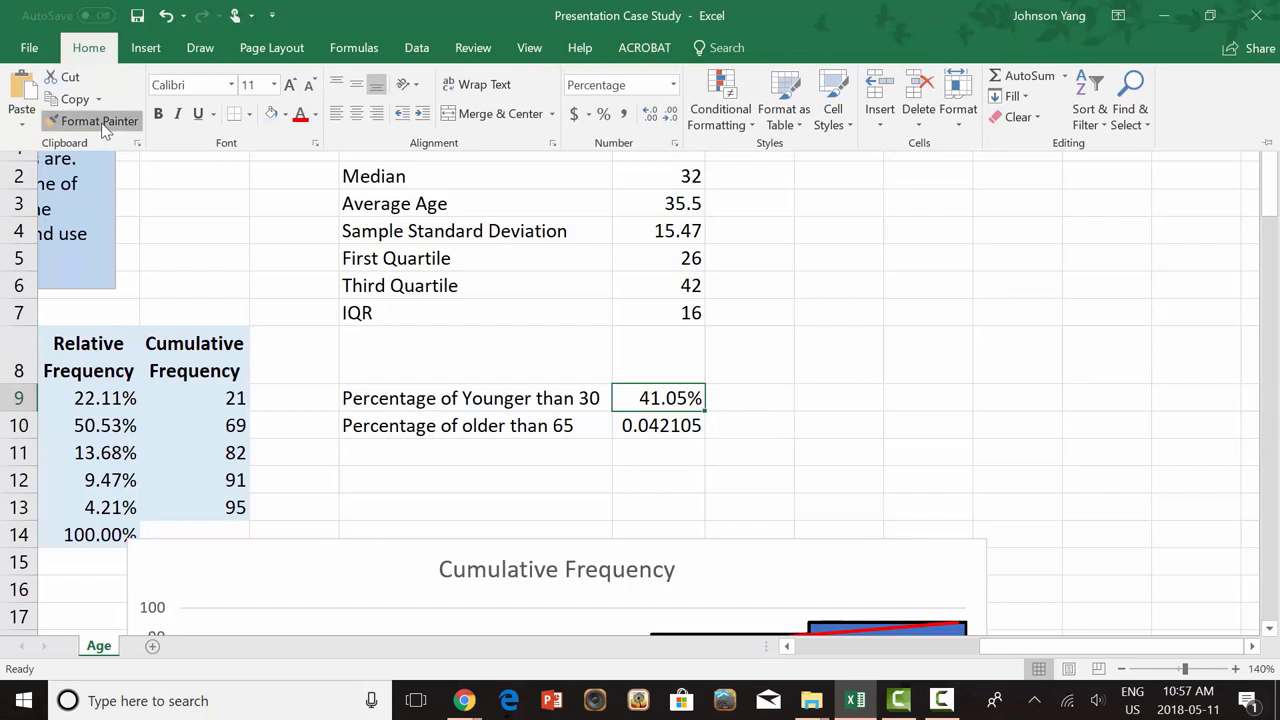
click(668, 428)
click(711, 514)
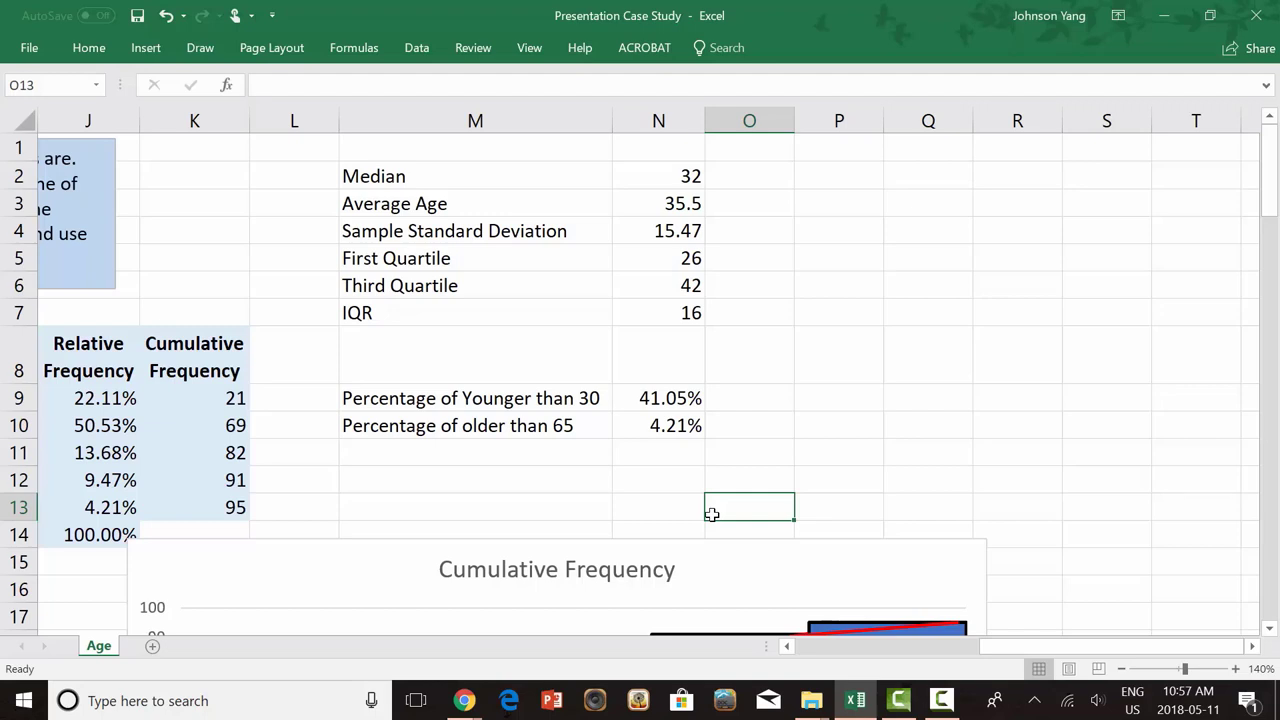
key(Right)
key(Right)
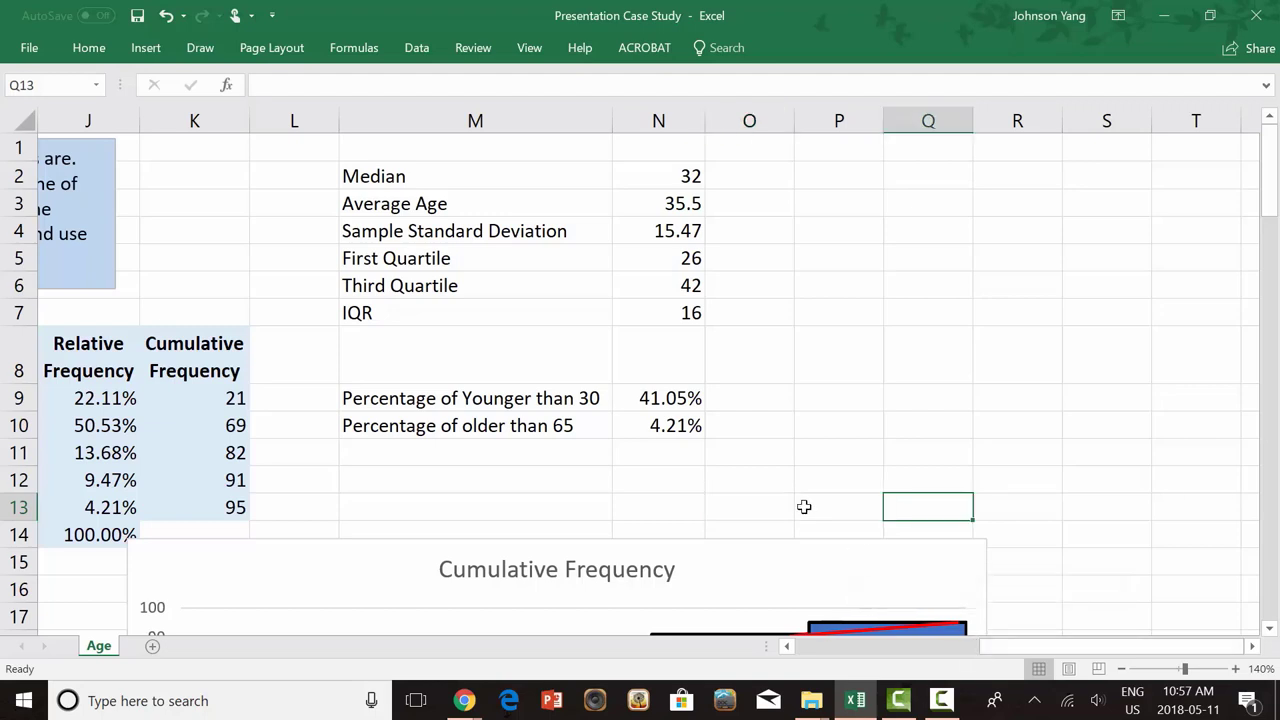
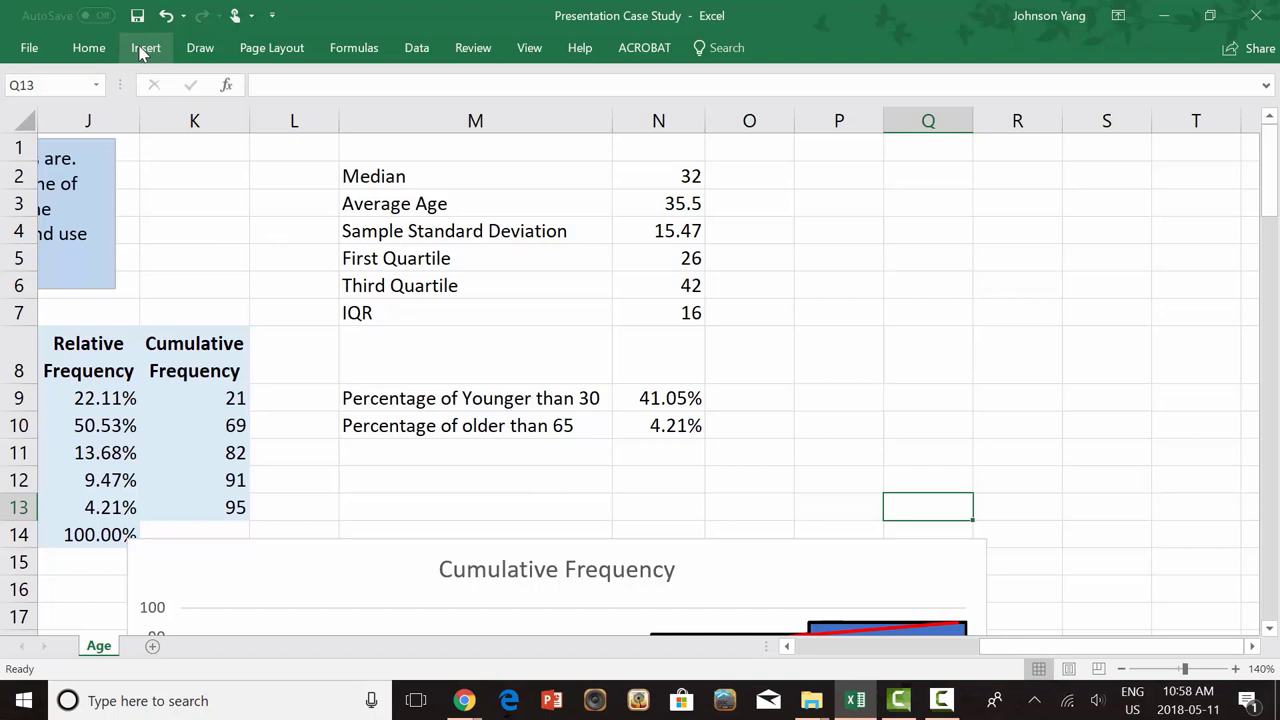
Draw a rectangle over columns U to X beside the statistics and a straight horizontal line leading to its left edge
click(145, 48)
click(142, 50)
scroll(754, 537, right, 2)
click(148, 48)
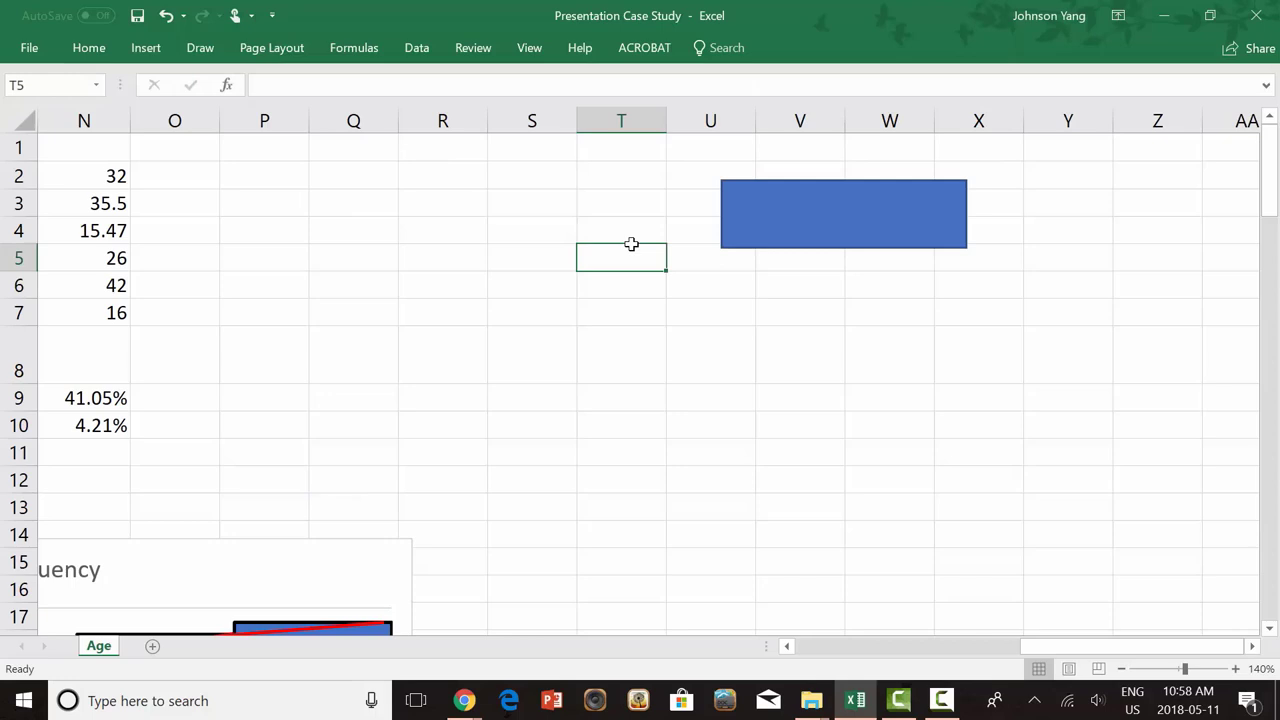
drag(522, 217, 714, 220)
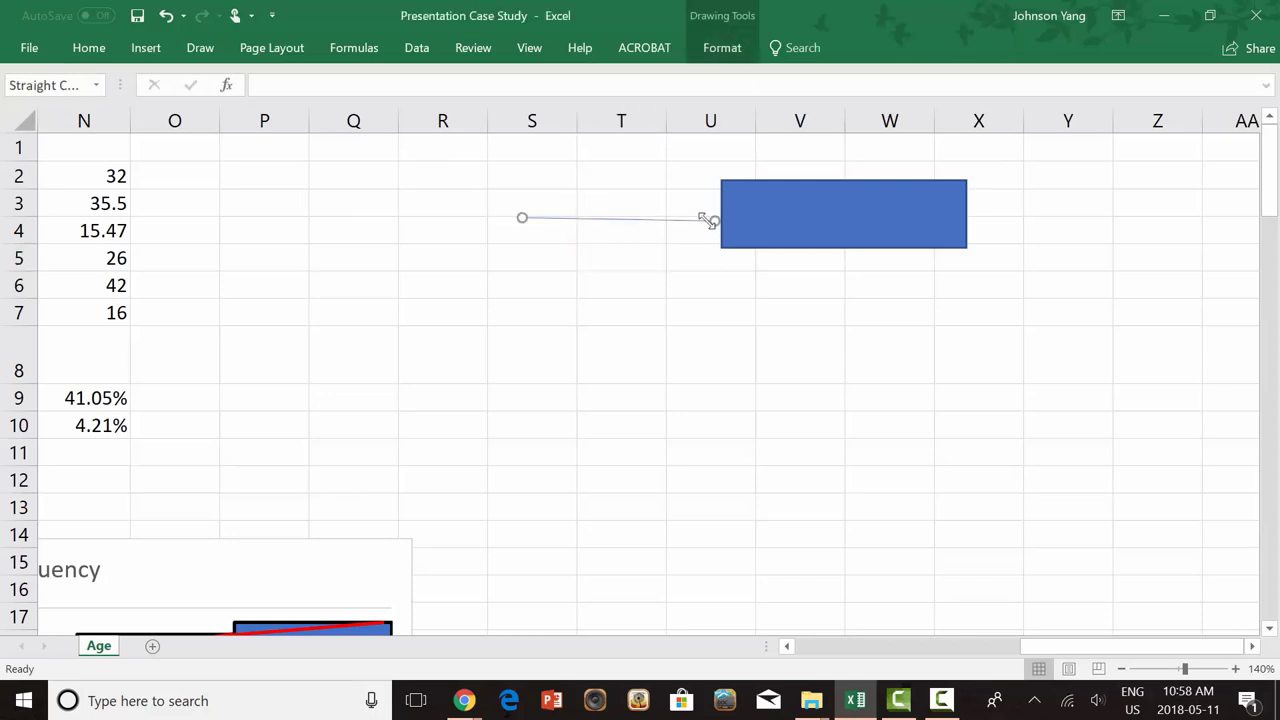
Format the line beside the rectangle as solid black with a width of 1.75 pt
right_click(649, 228)
click(734, 590)
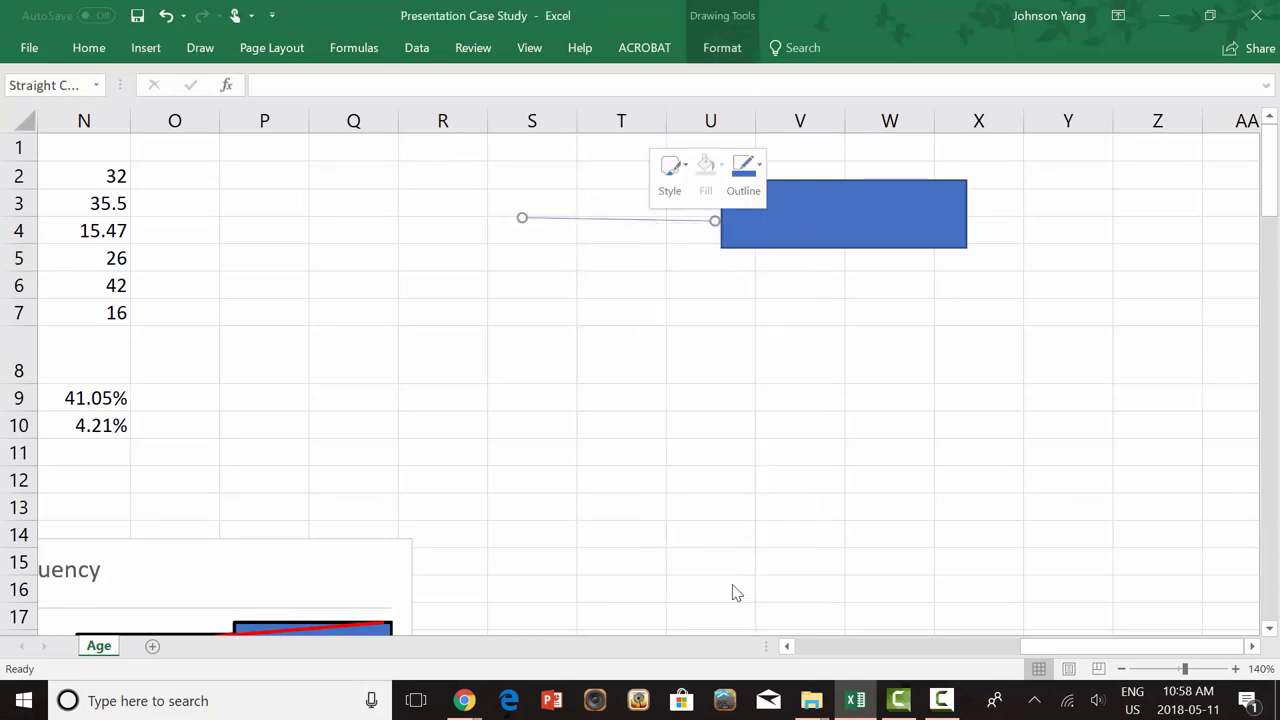
click(1241, 381)
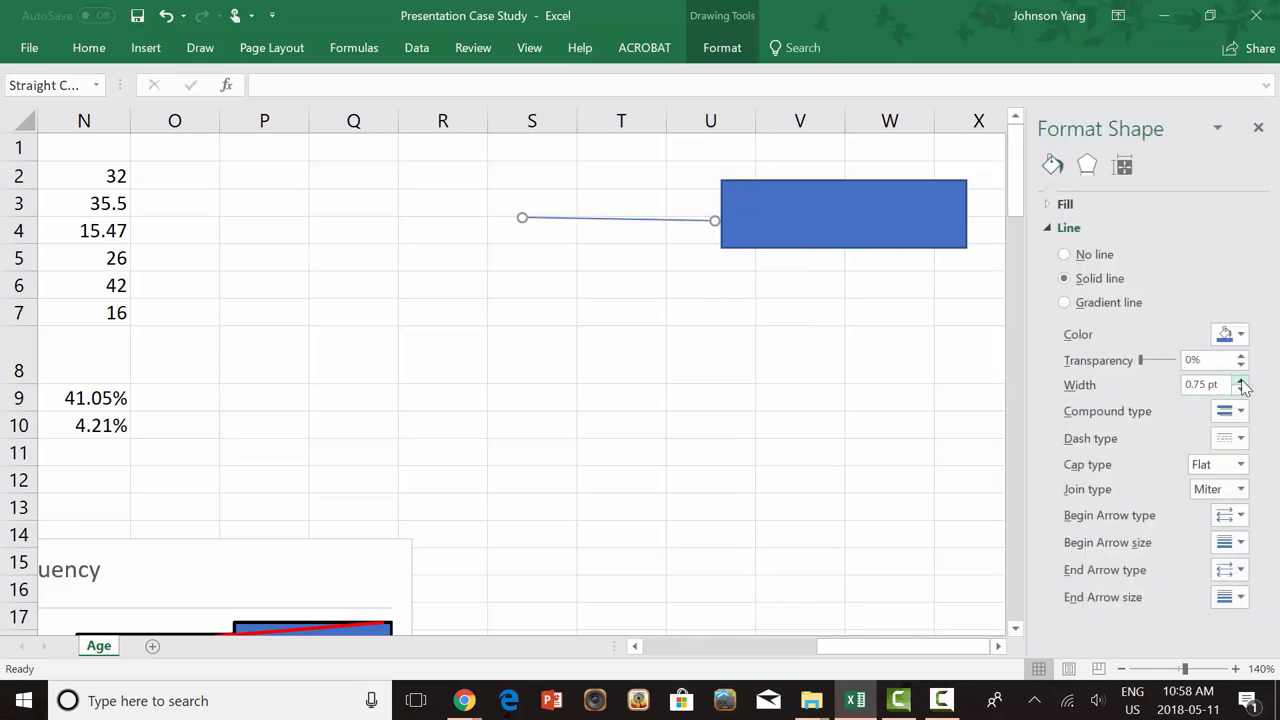
click(1241, 381)
click(1241, 381)
click(1232, 334)
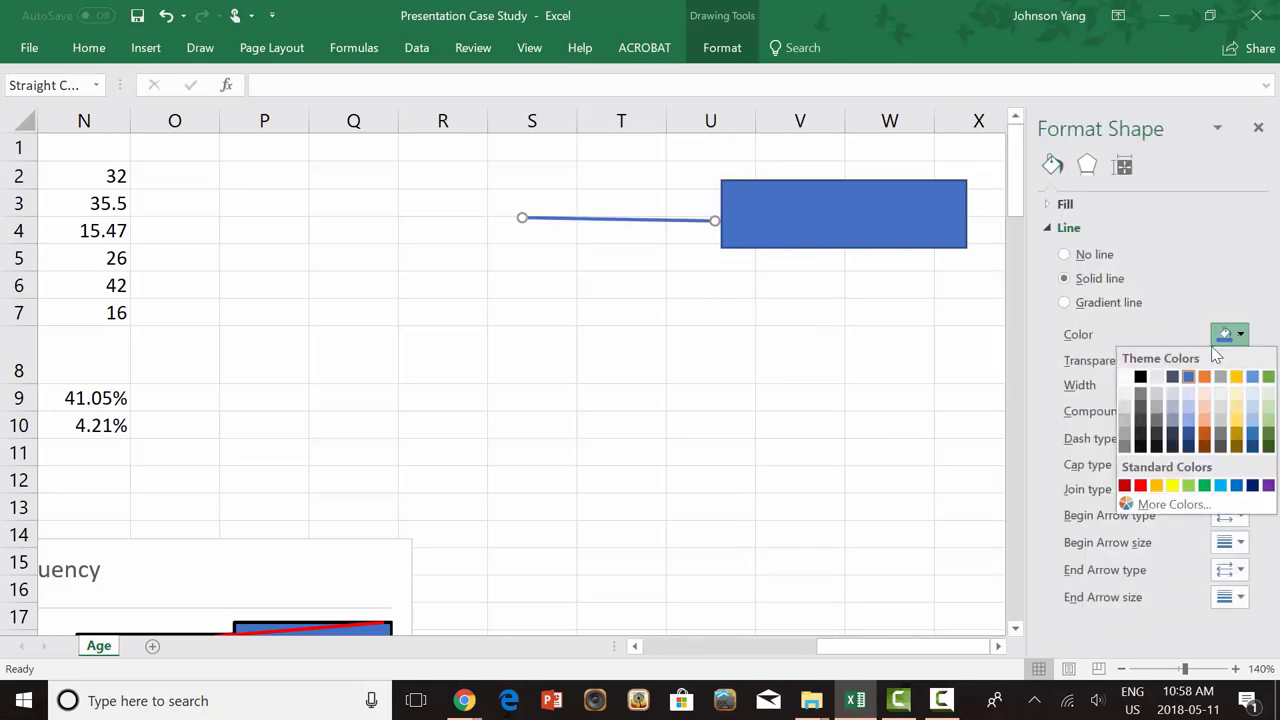
key(Escape)
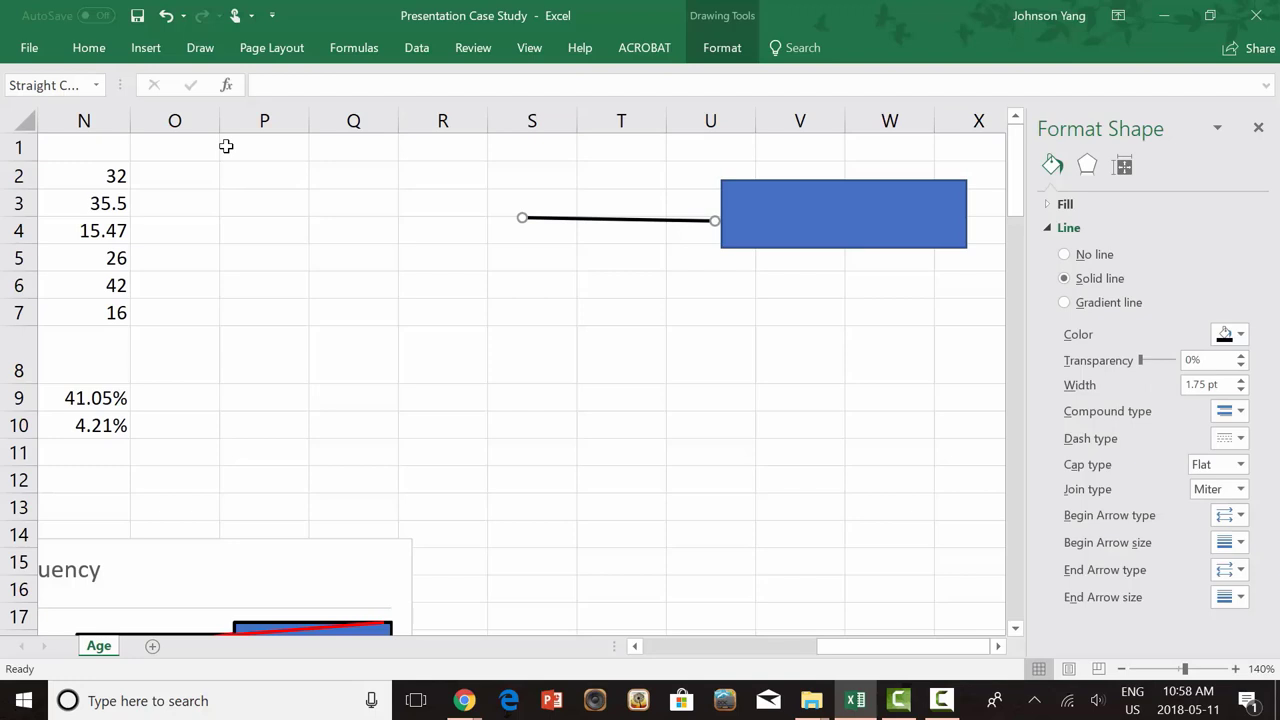
Build the box plot from copies of the black line: a second whisker, a vertical median line and a long axis beneath the box
click(89, 47)
click(80, 97)
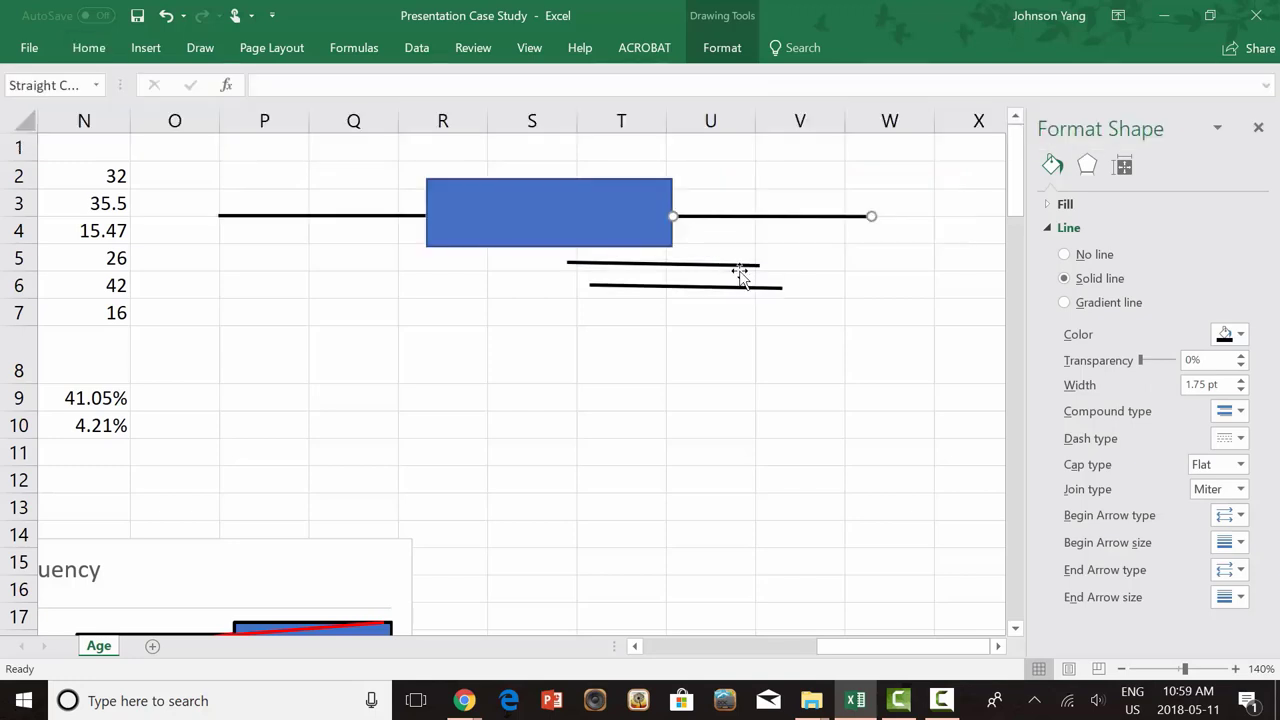
drag(760, 265, 500, 218)
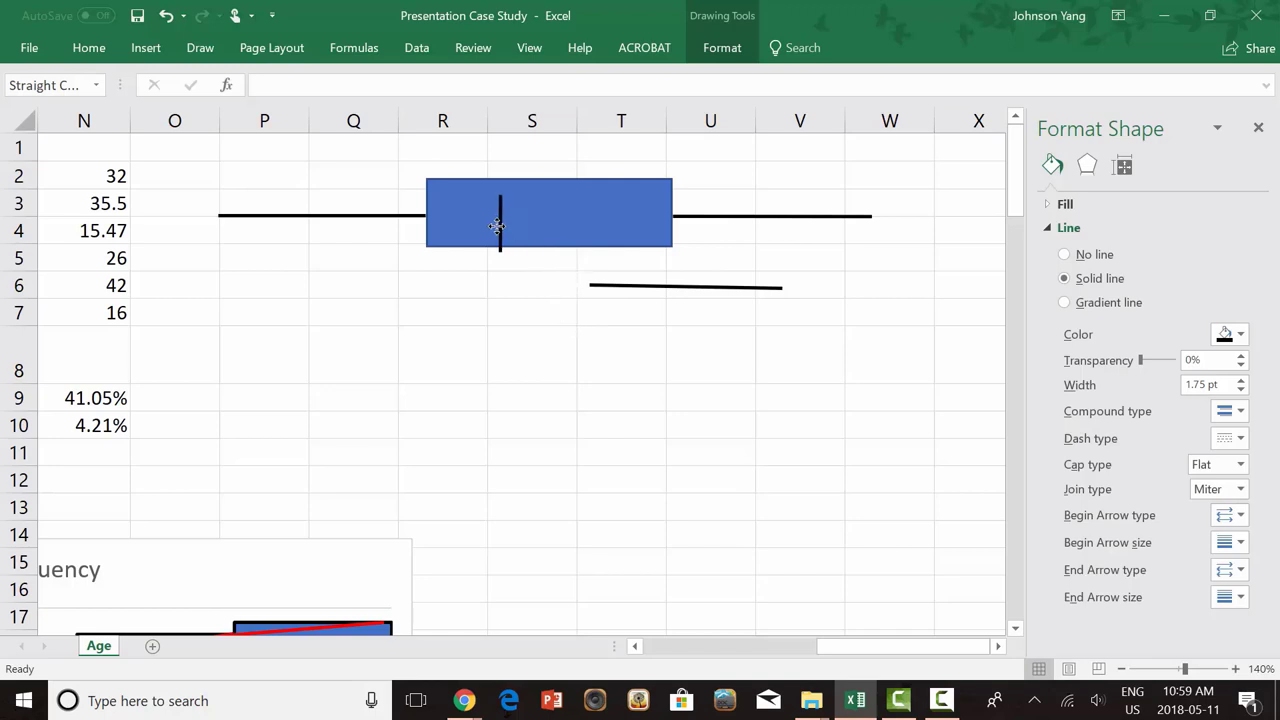
drag(742, 288, 916, 270)
click(772, 364)
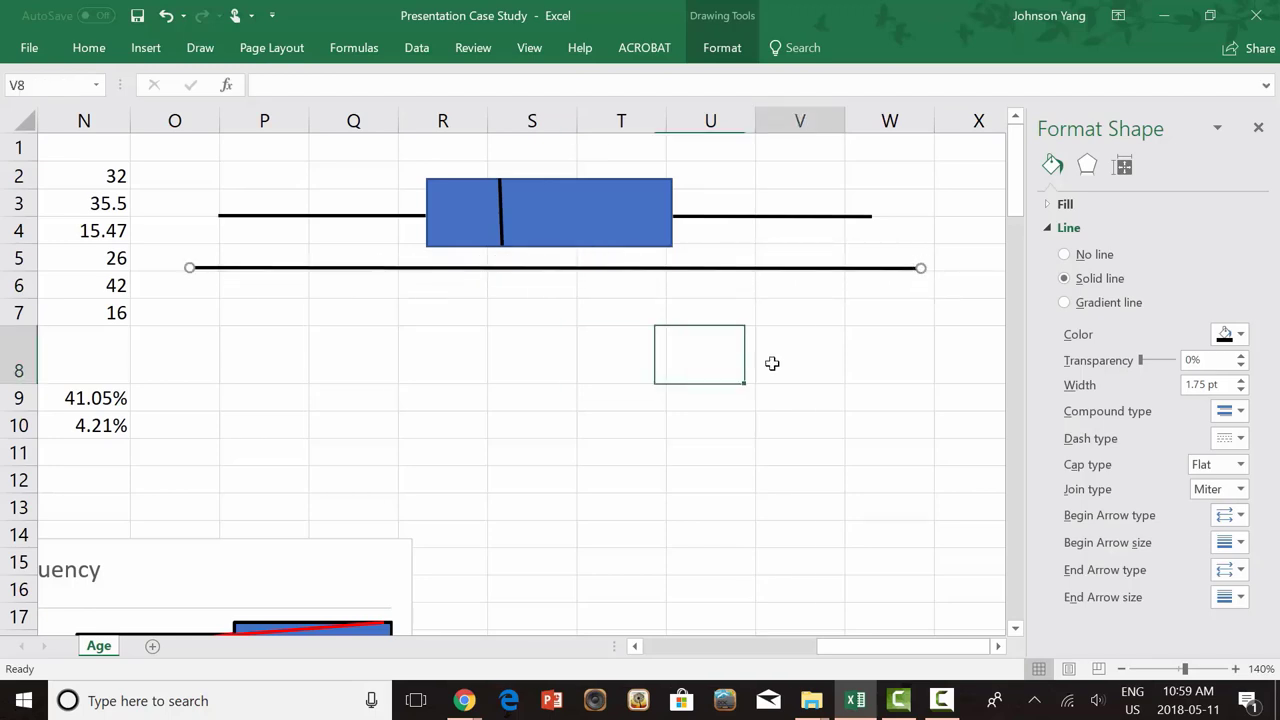
Insert a text box under the axis line, spanning its length, and make it tall enough for one line of text
click(146, 52)
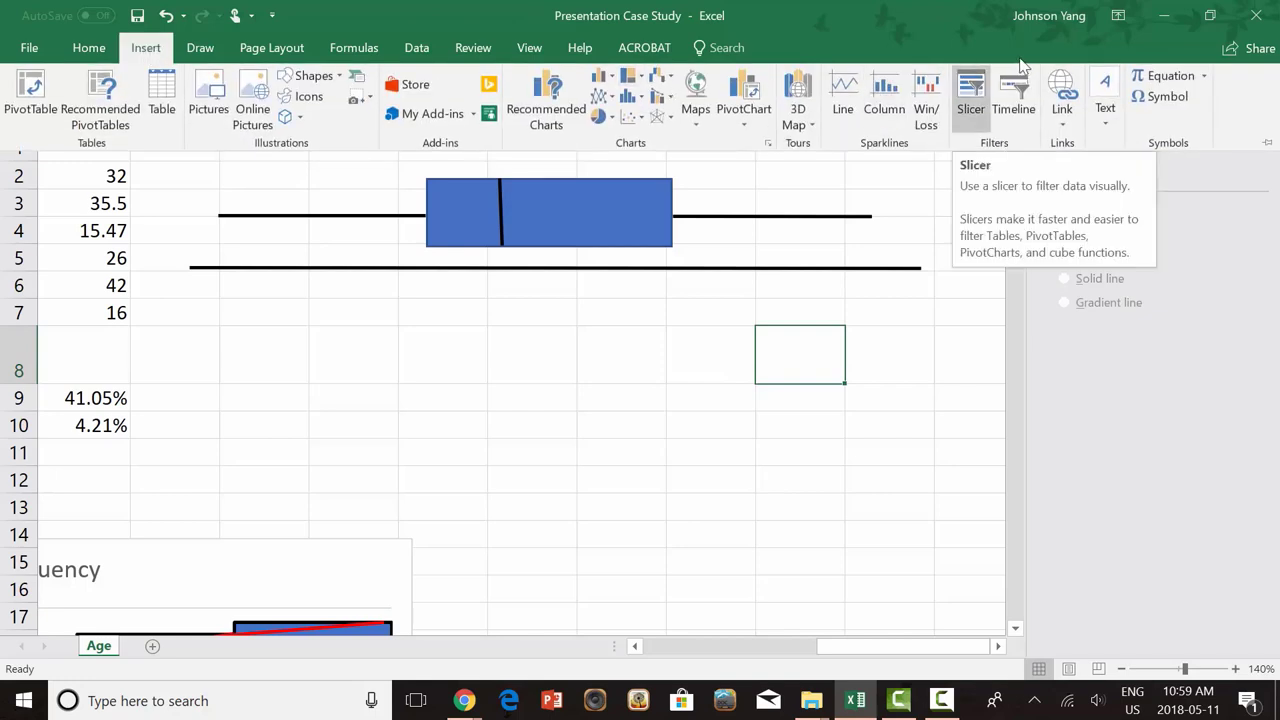
click(1105, 100)
click(1061, 170)
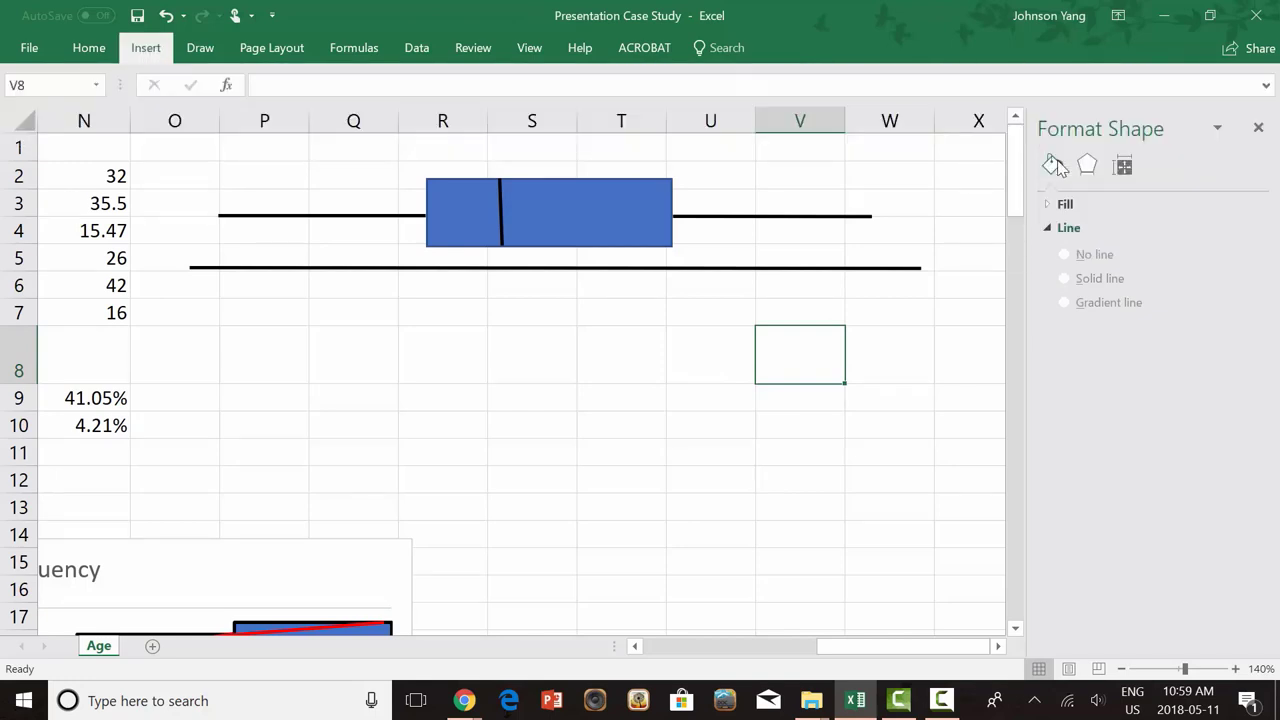
drag(199, 292, 940, 316)
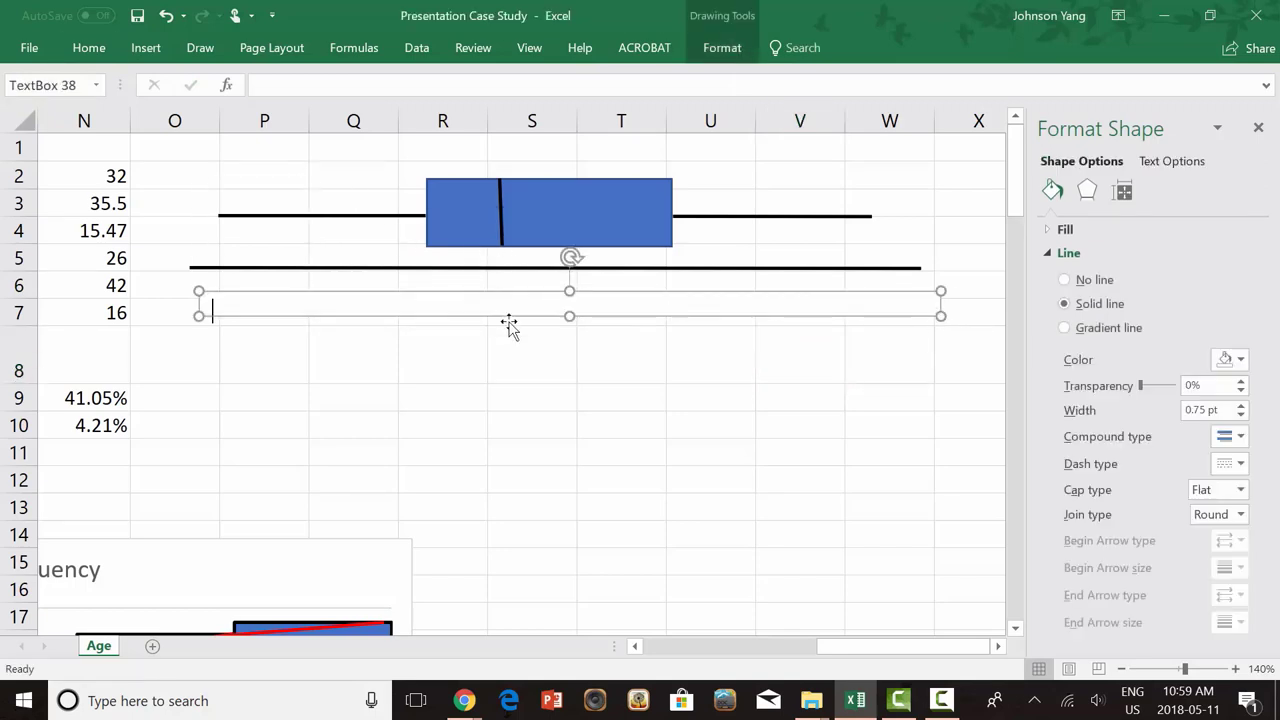
drag(570, 316, 569, 333)
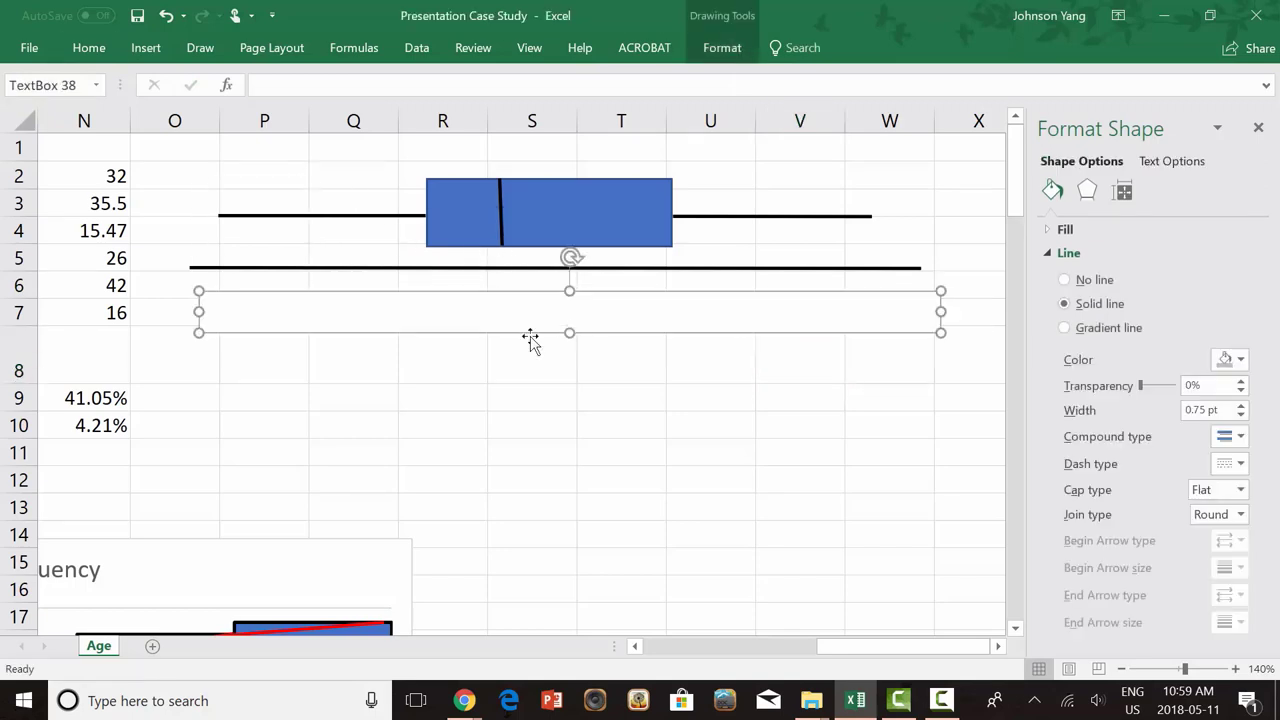
Enter the five-number summary 12, 26, 32, 42 and 84 in the text box and close the shape formatting options
text(12)
click(1258, 128)
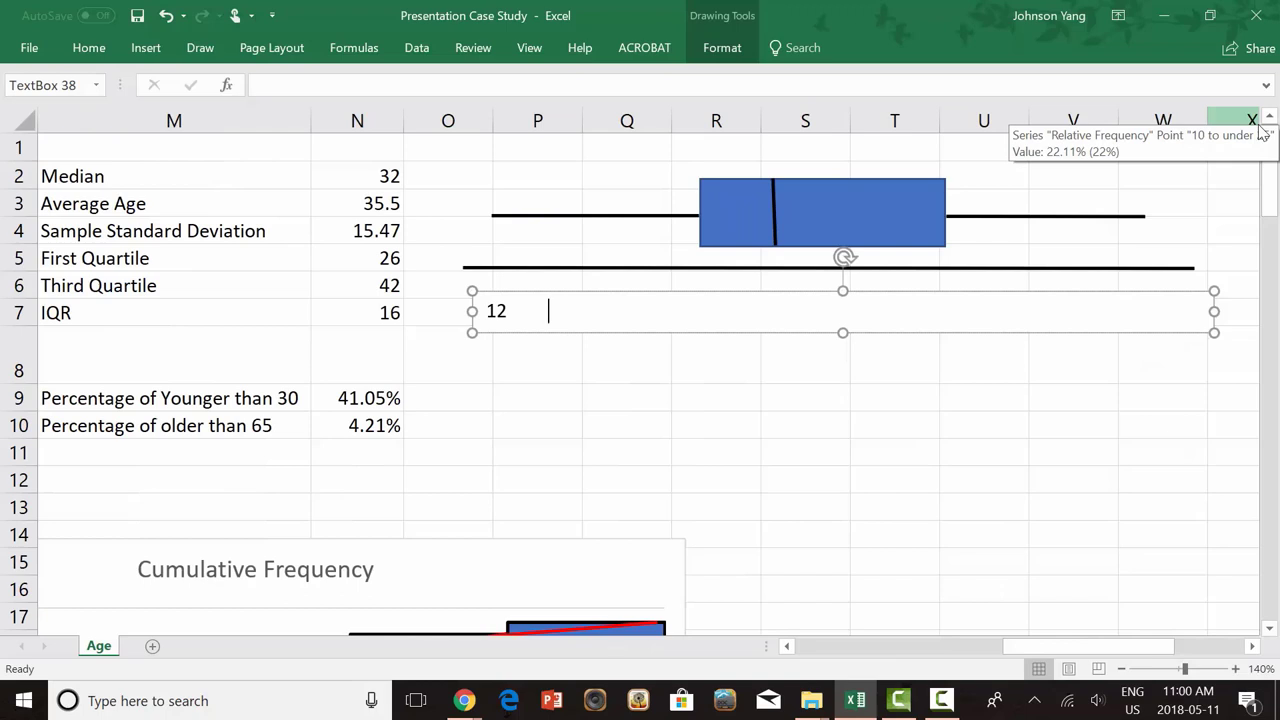
text(26       32      42       )
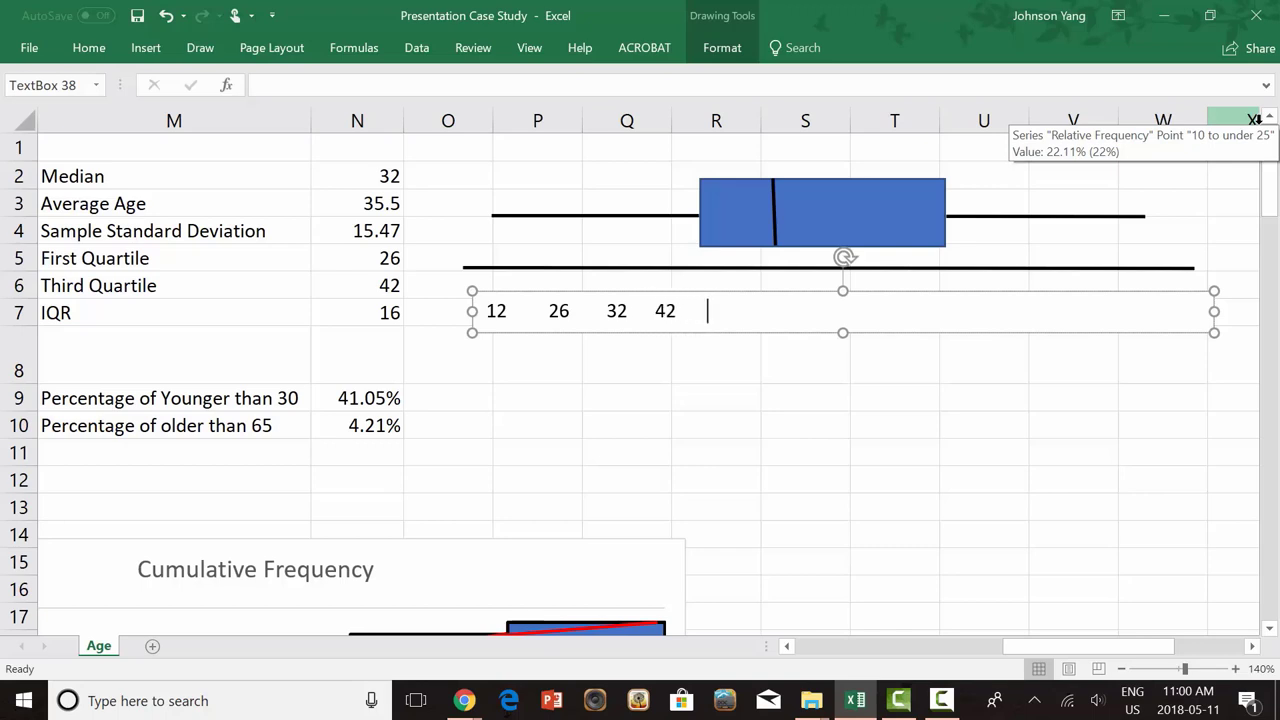
text(84)
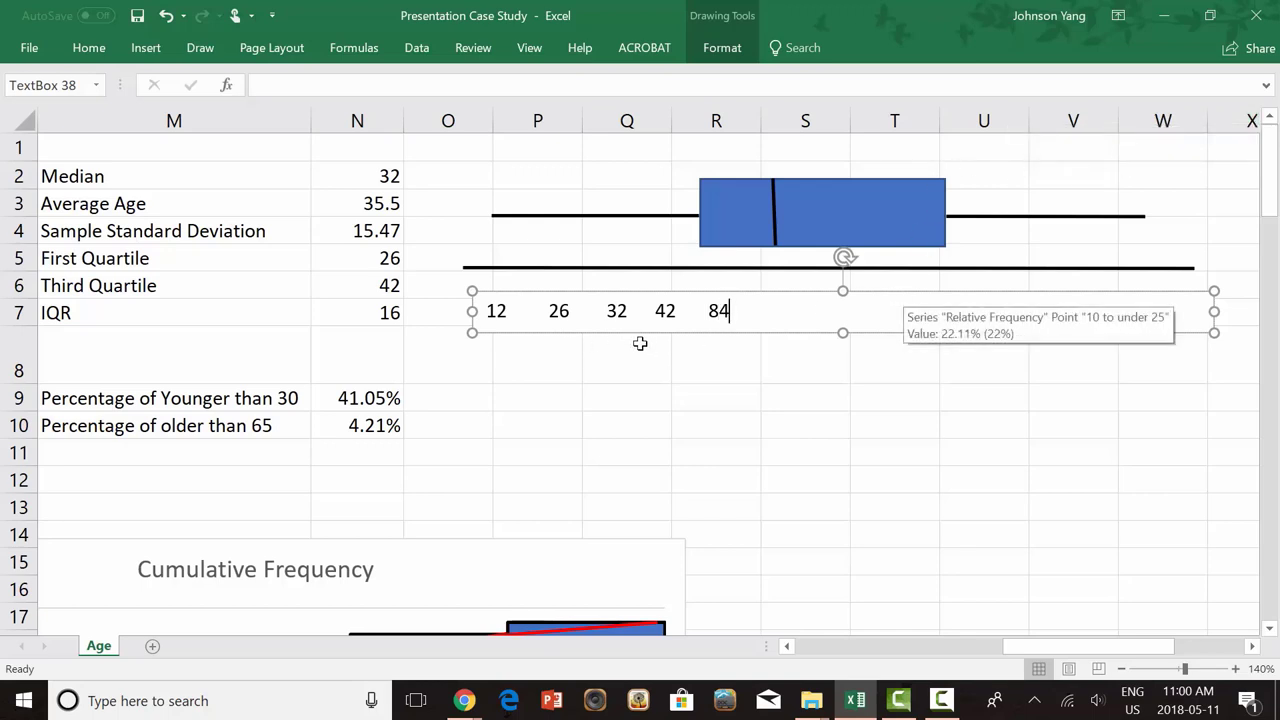
Space the five numbers out along the text box like a scale, with 84 at the far end, and move the box closer to the axis
click(547, 314)
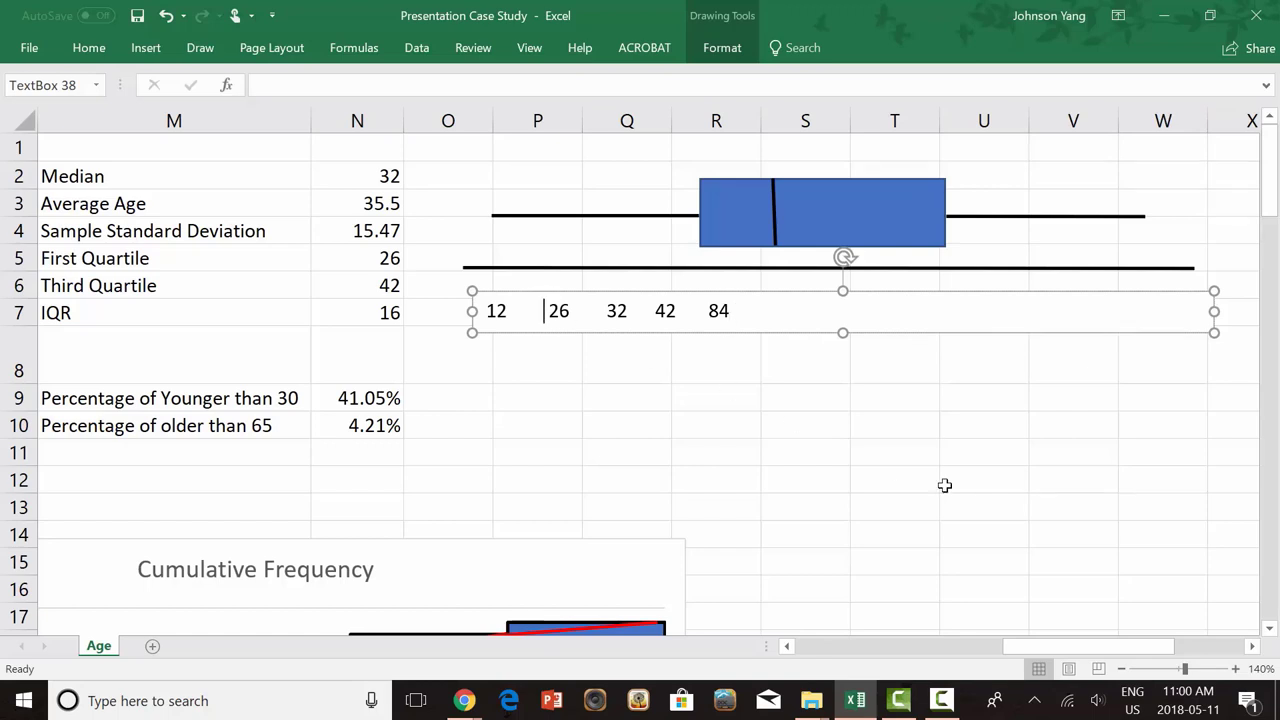
key(Right)
key(Right)
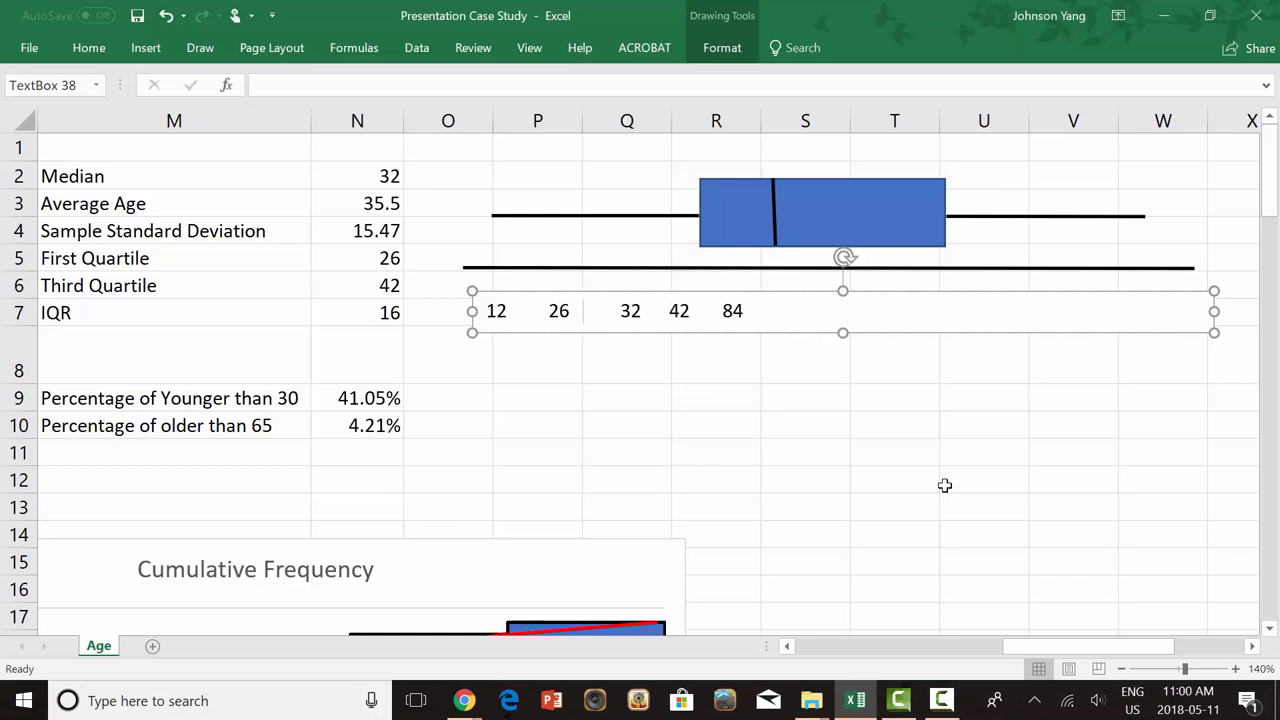
click(551, 311)
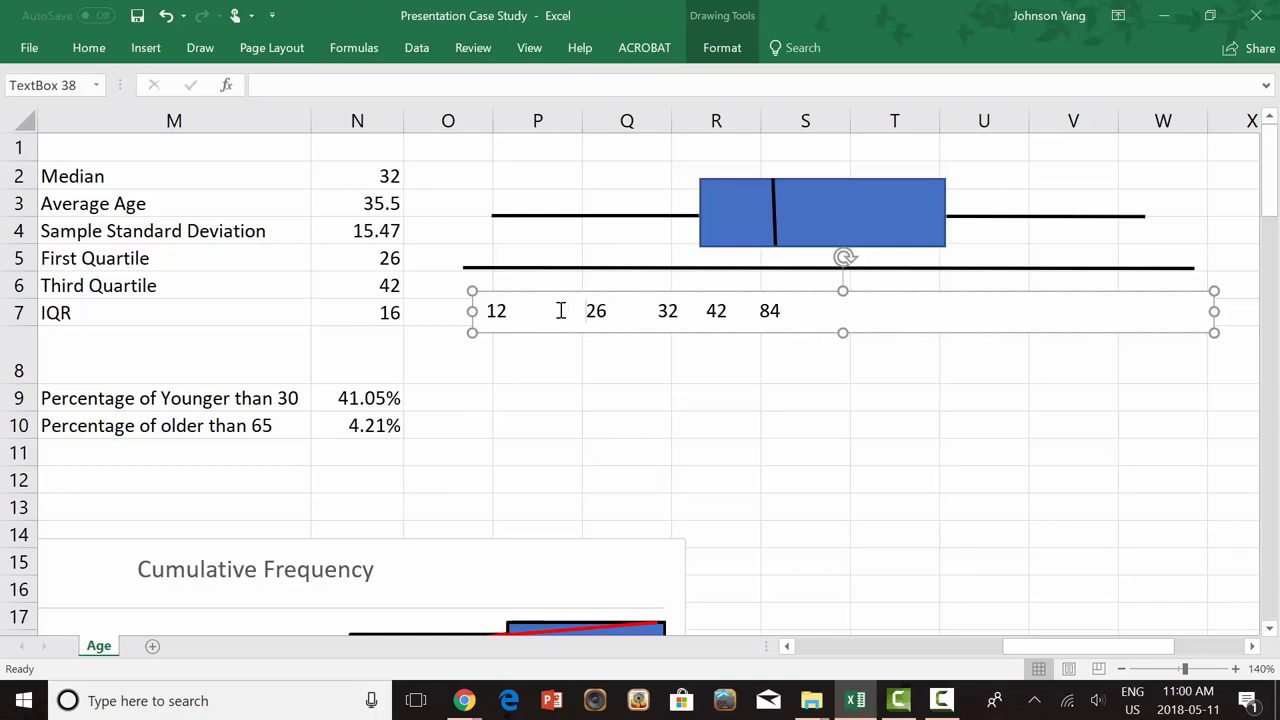
click(705, 311)
key(ctrl+Left)
key(ctrl+Left)
click(822, 314)
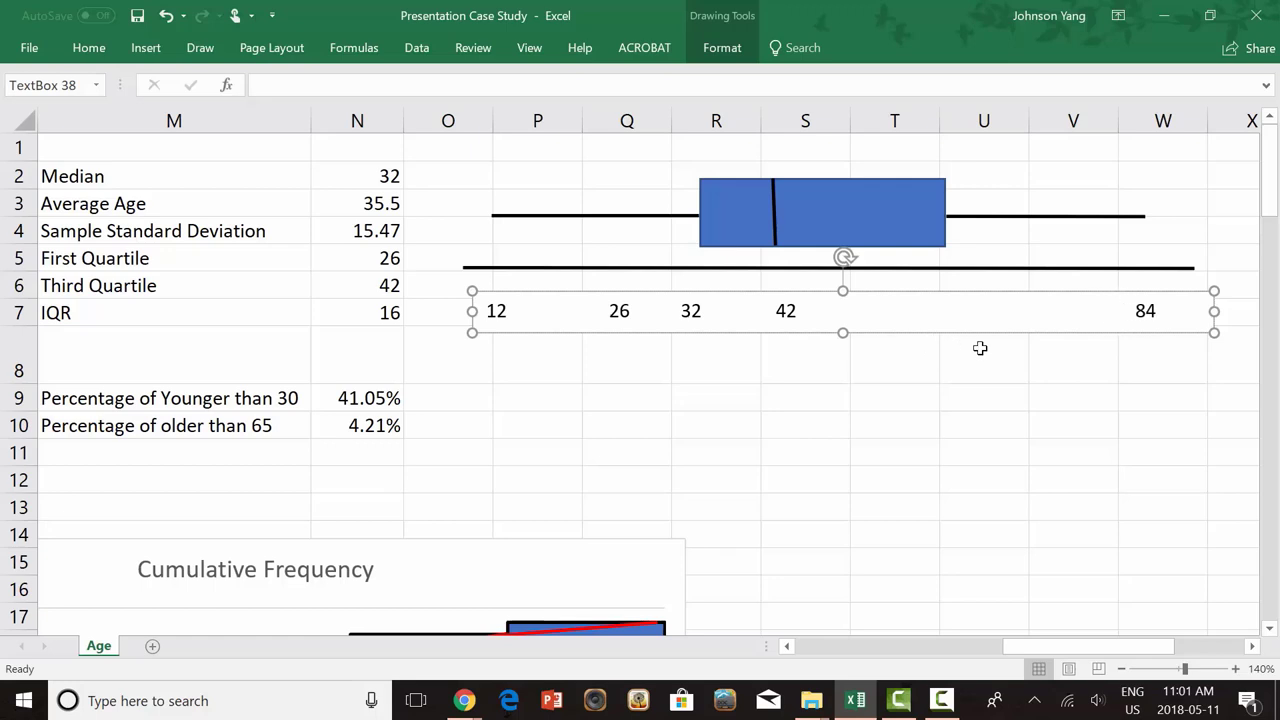
click(771, 311)
key(ctrl+Left)
key(ctrl+Left)
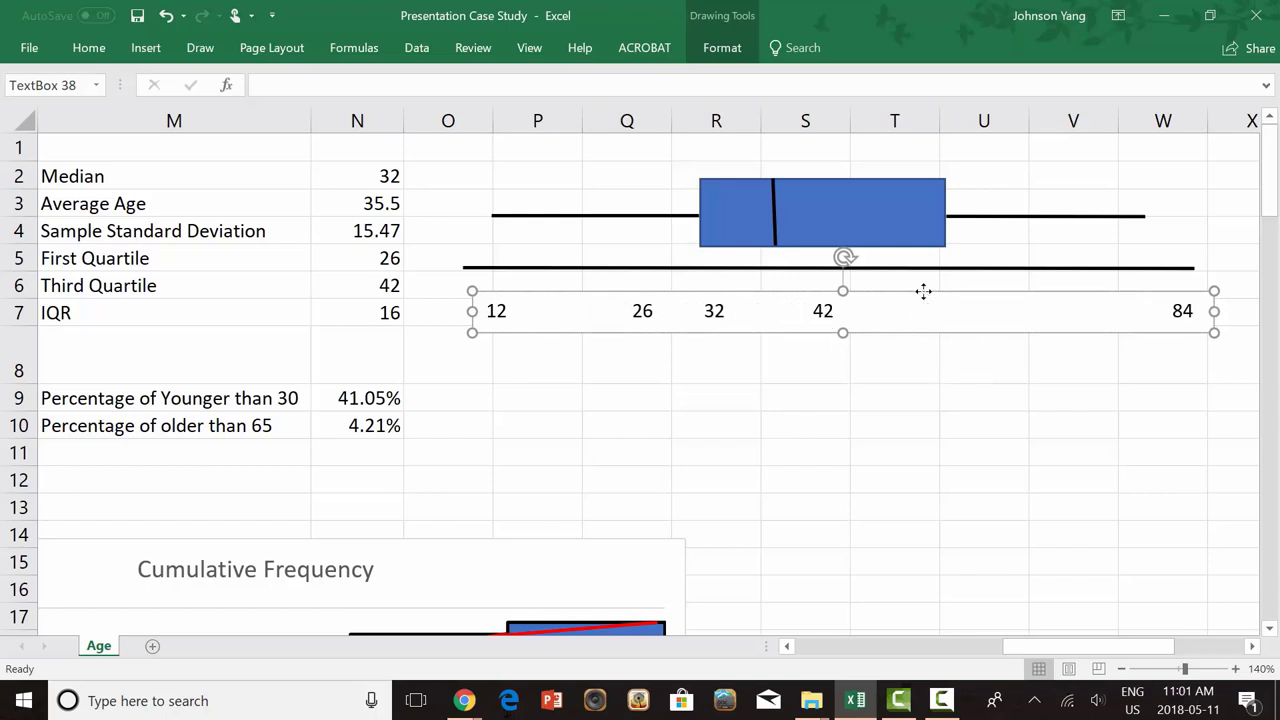
drag(923, 291, 923, 285)
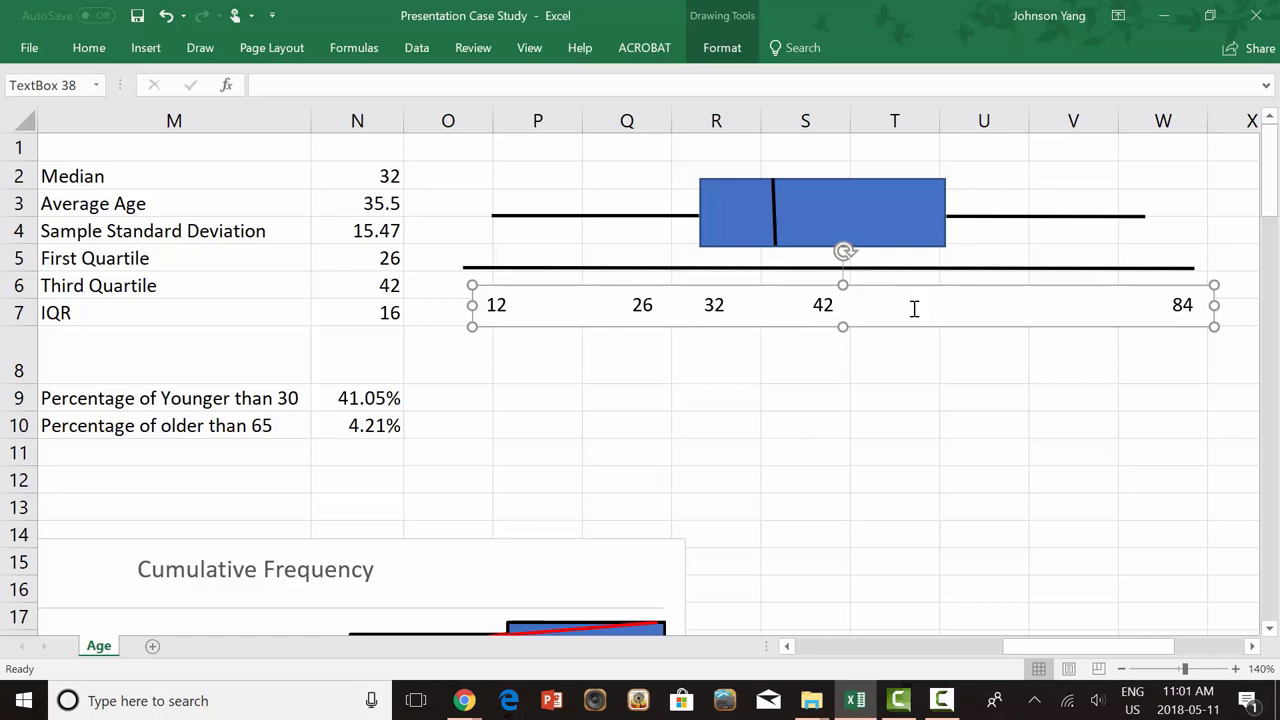
click(914, 364)
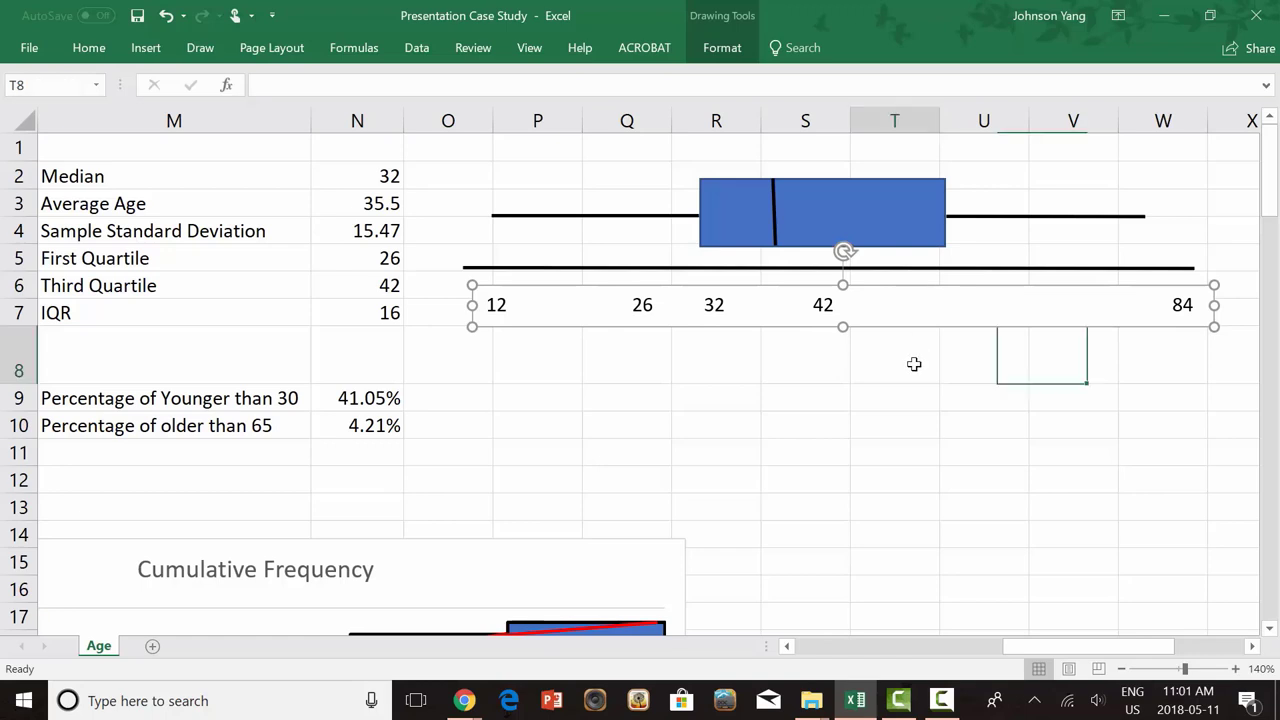
Remove the outline and the fill from the text box holding the five numbers and close the shape formatting options
click(971, 322)
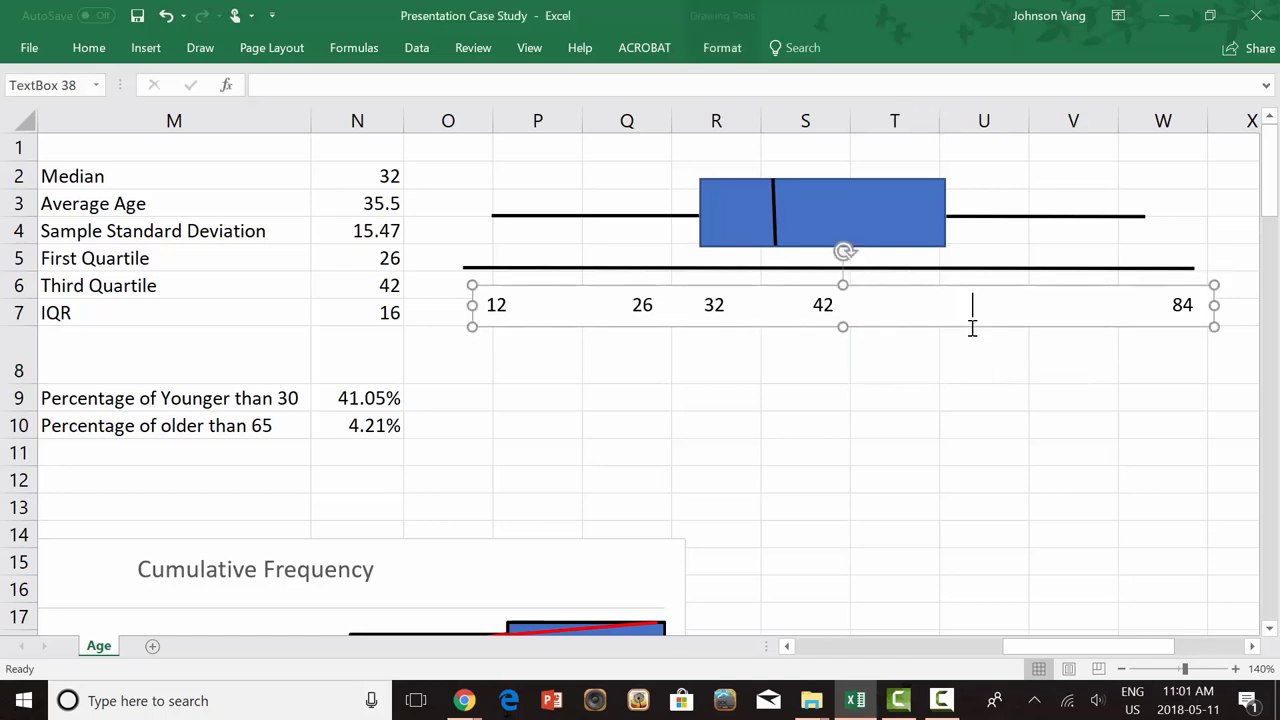
right_click(911, 287)
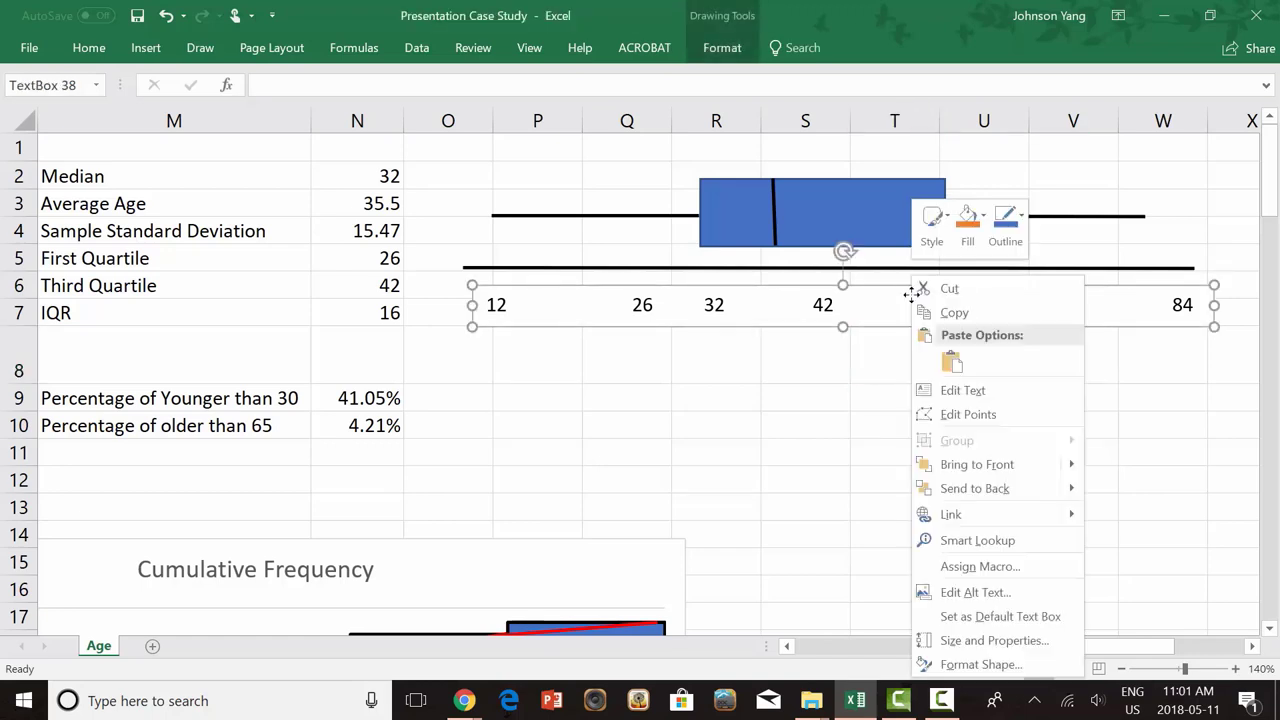
click(969, 668)
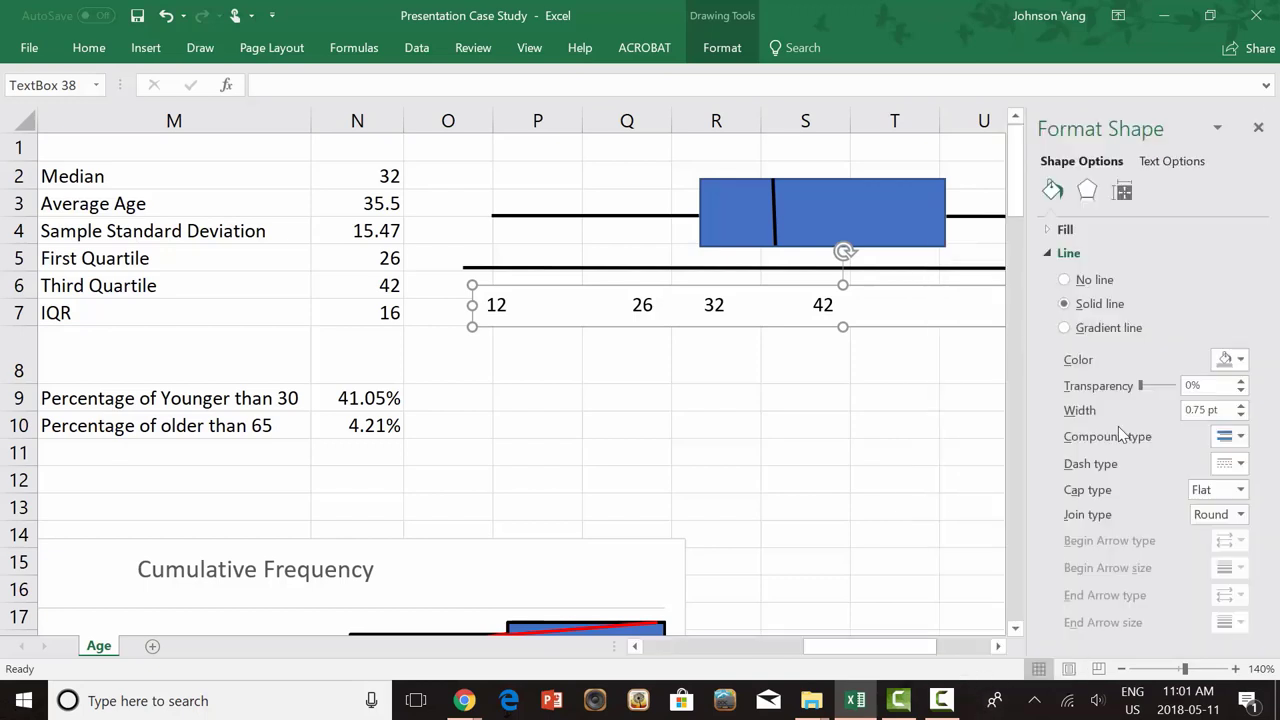
click(1065, 280)
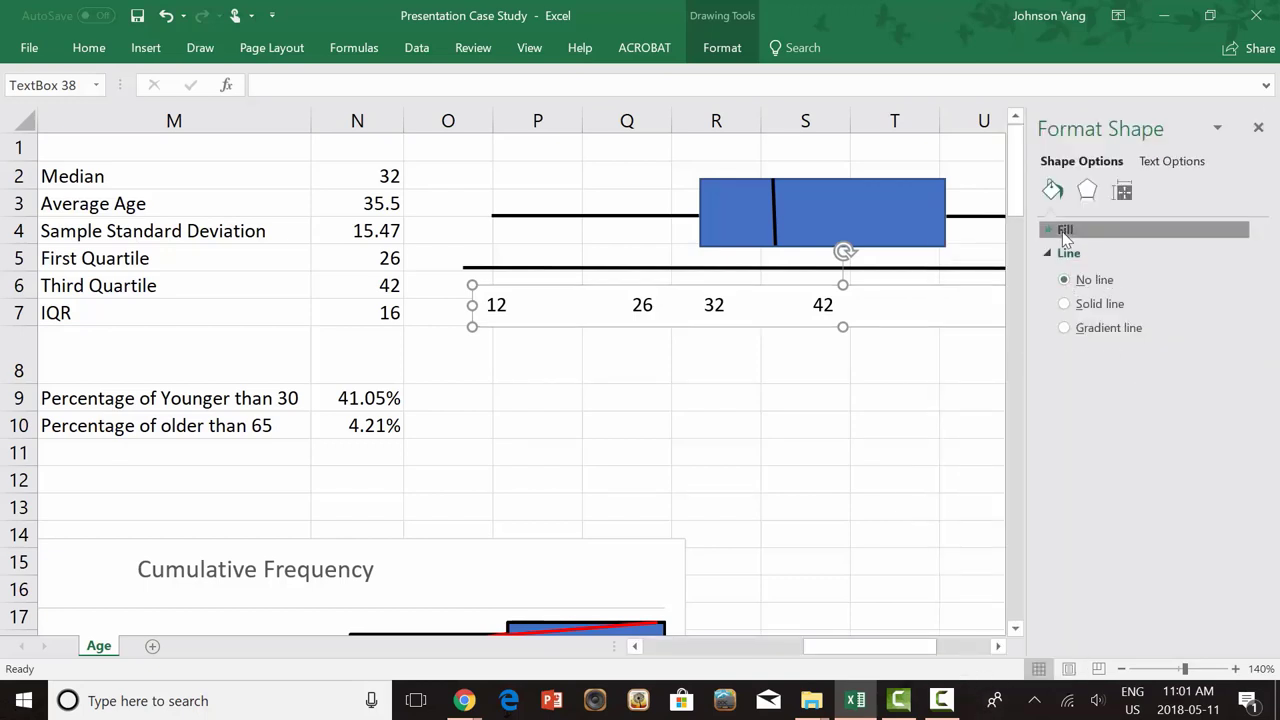
click(1065, 231)
click(1065, 257)
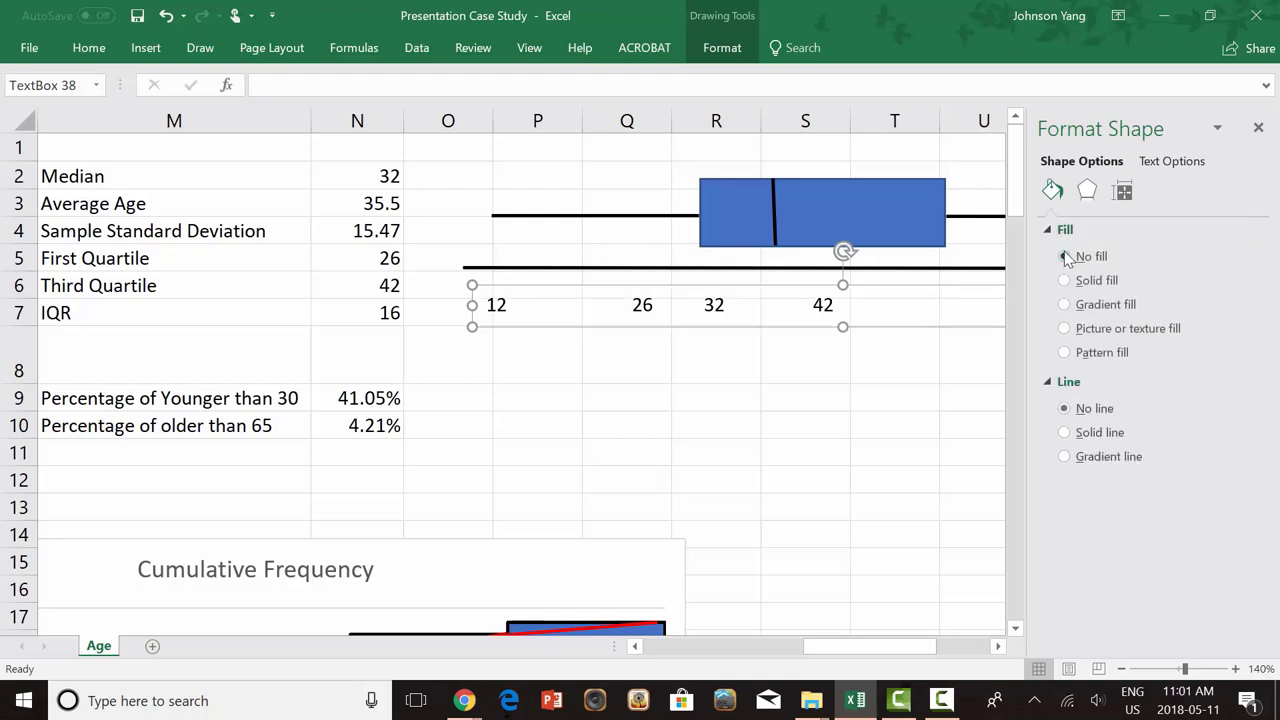
key(Escape)
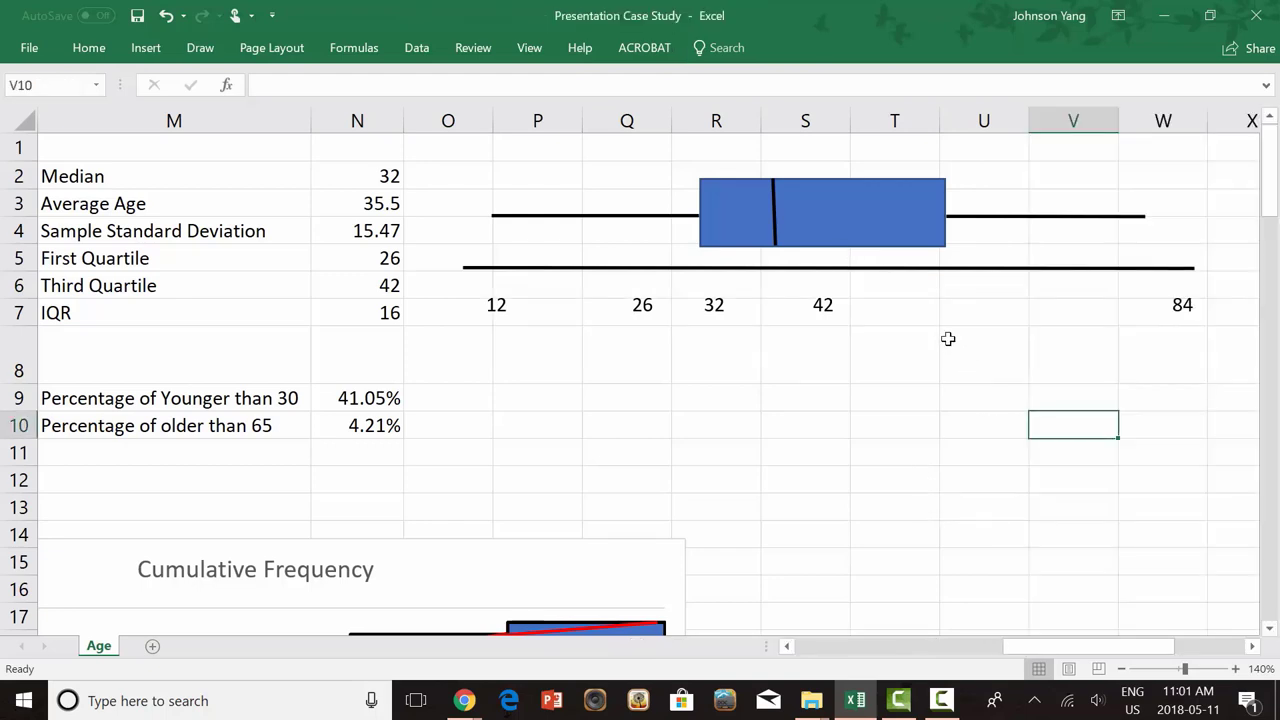
Move the text box with the five numbers up and slightly left so they sit directly beneath the axis line
click(947, 320)
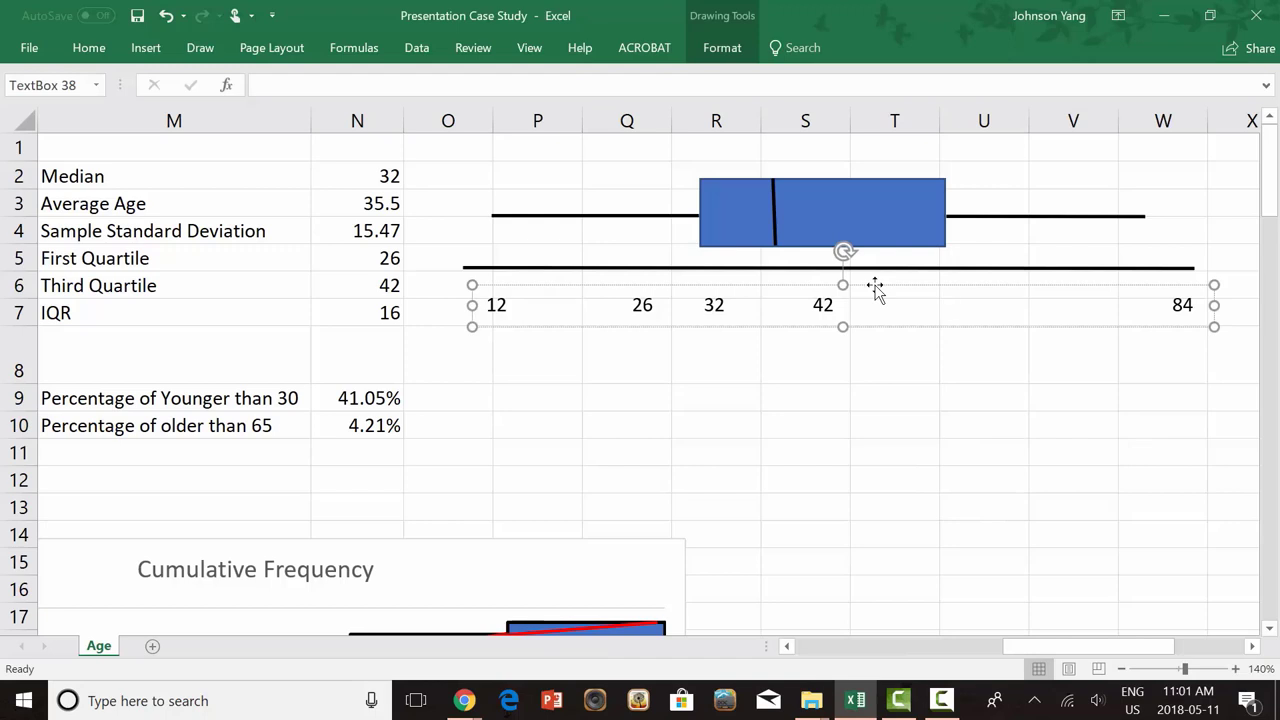
drag(875, 290, 863, 261)
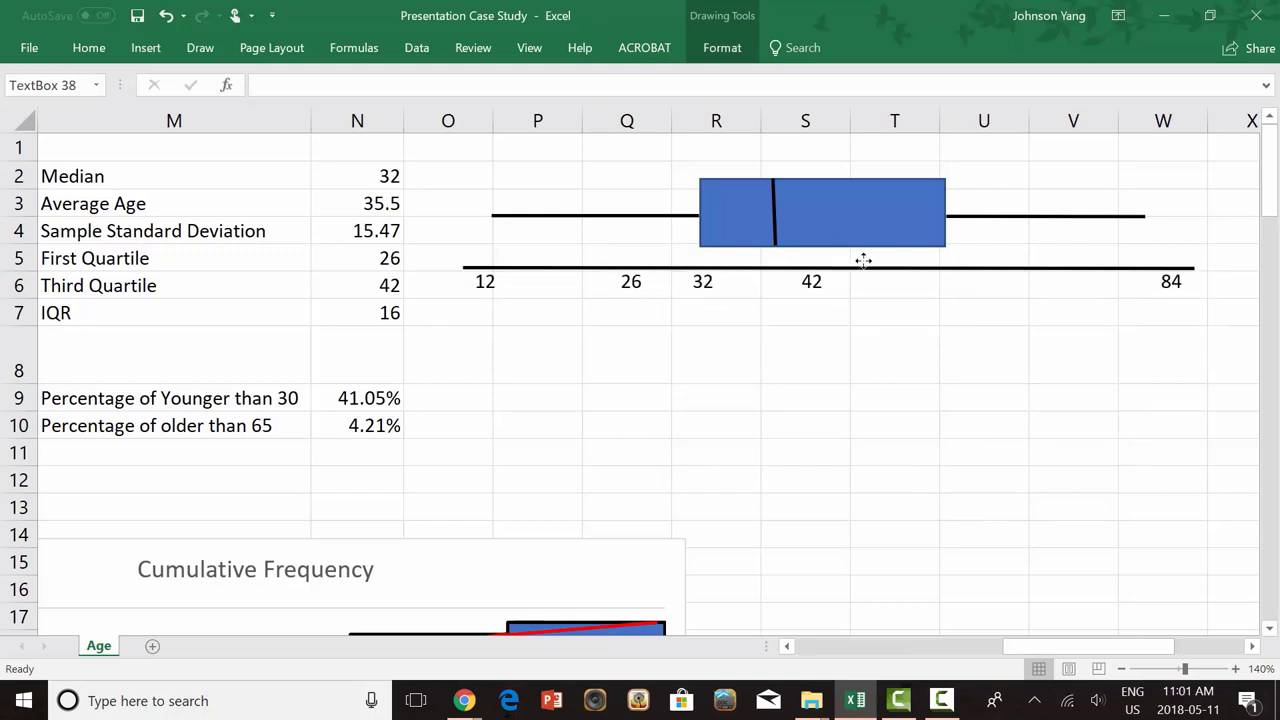
click(863, 407)
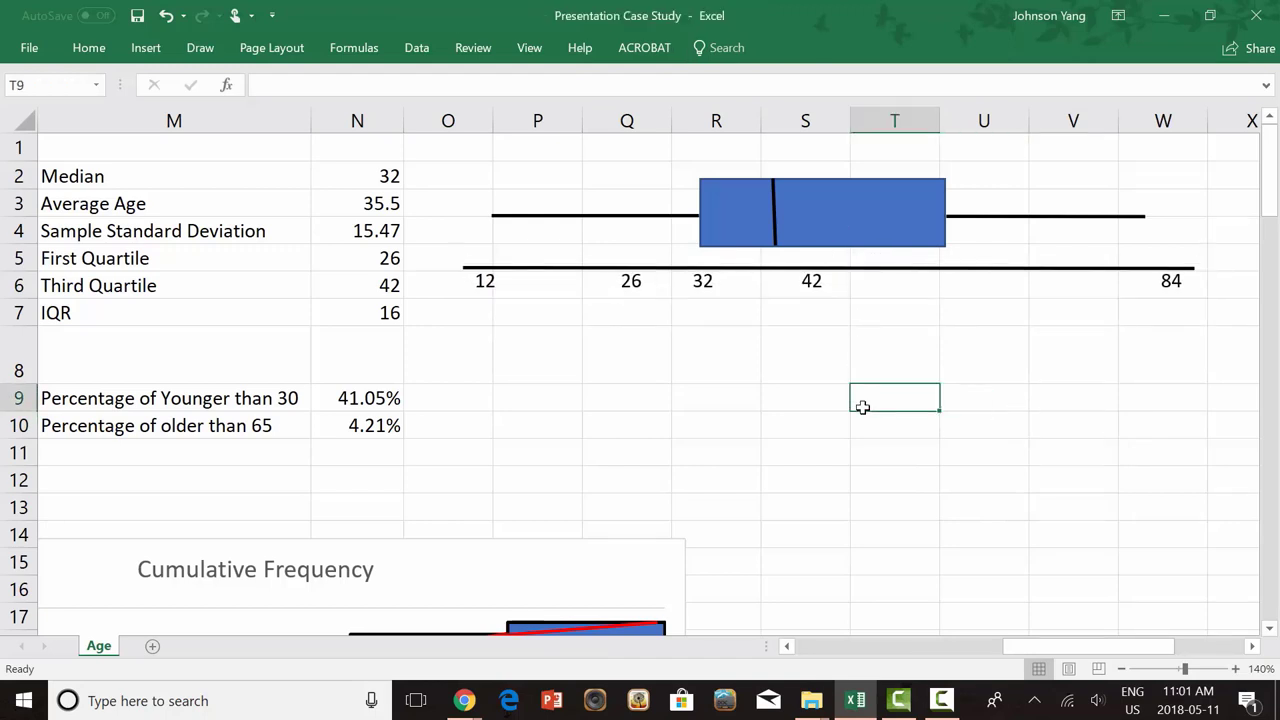
Paste two copies of the vertical line as short end caps for the whiskers, one above 12 and one above 84
click(776, 206)
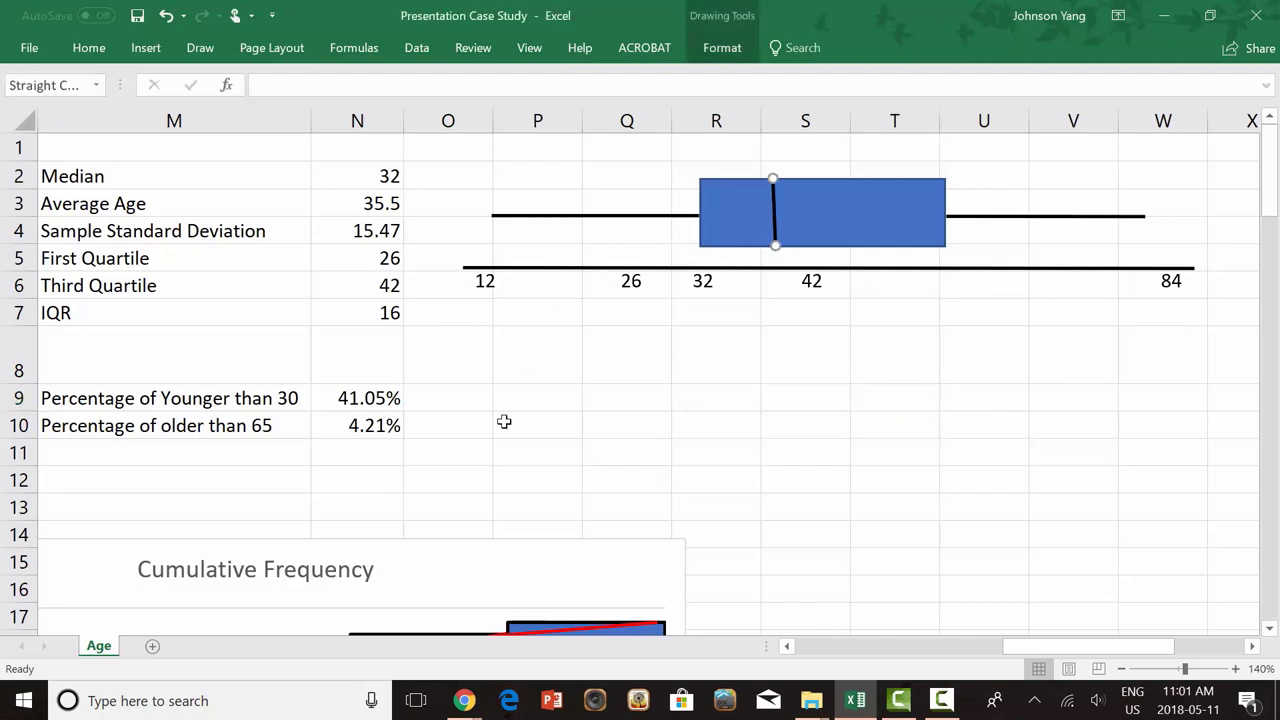
click(490, 538)
click(543, 395)
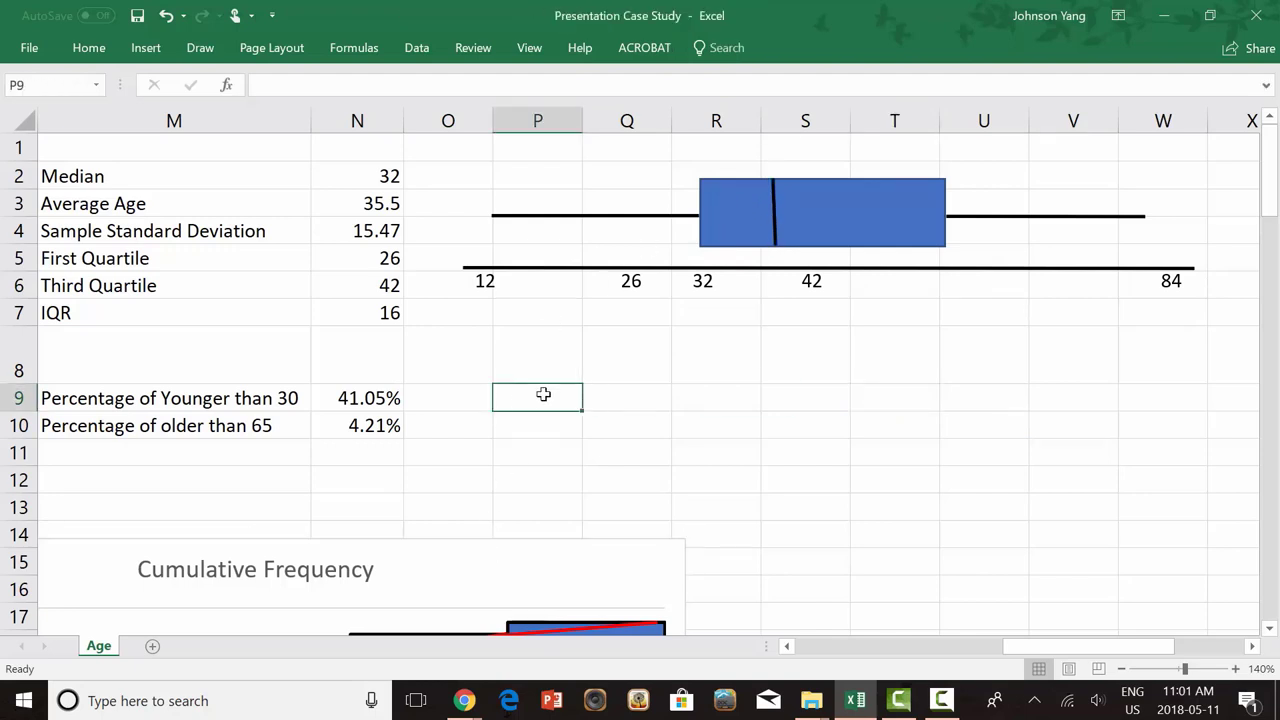
key(ctrl+v)
key(ctrl+v)
drag(494, 416, 489, 214)
drag(517, 440, 1177, 214)
Shorten the left whisker so it ends above 26 and resize the box to span from 26 to 42
click(820, 214)
click(637, 216)
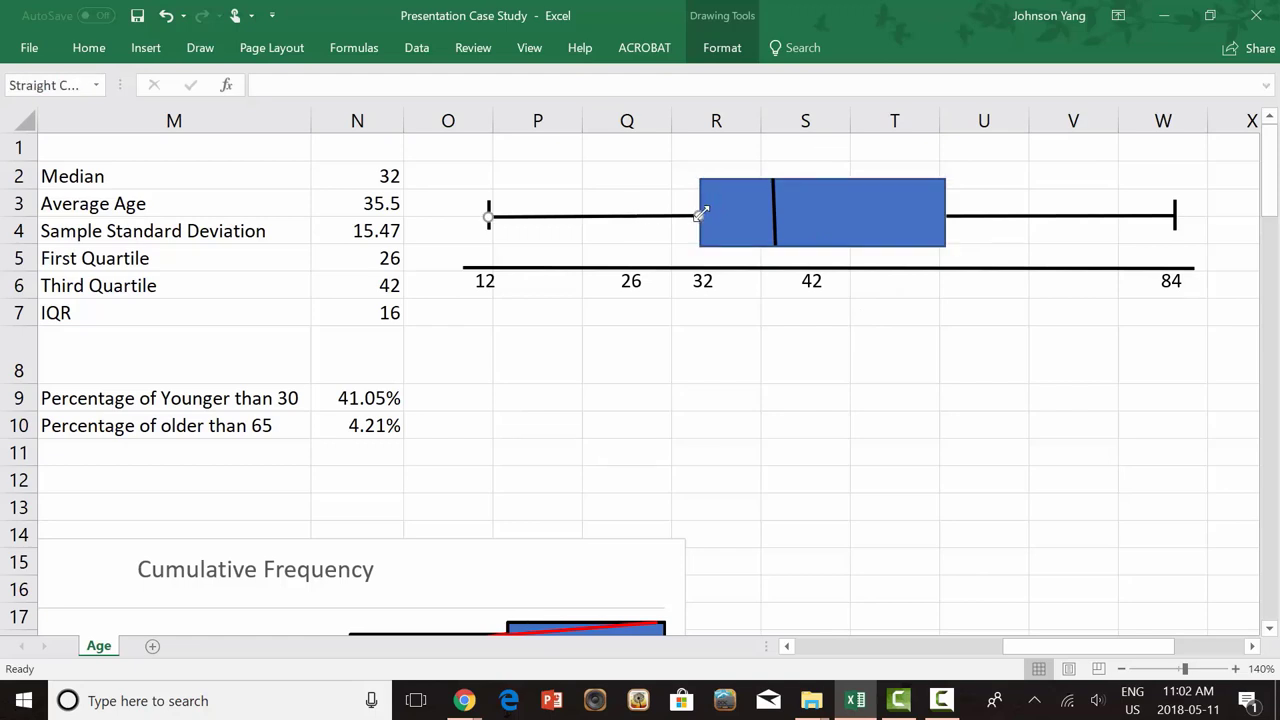
drag(699, 213, 629, 212)
click(737, 218)
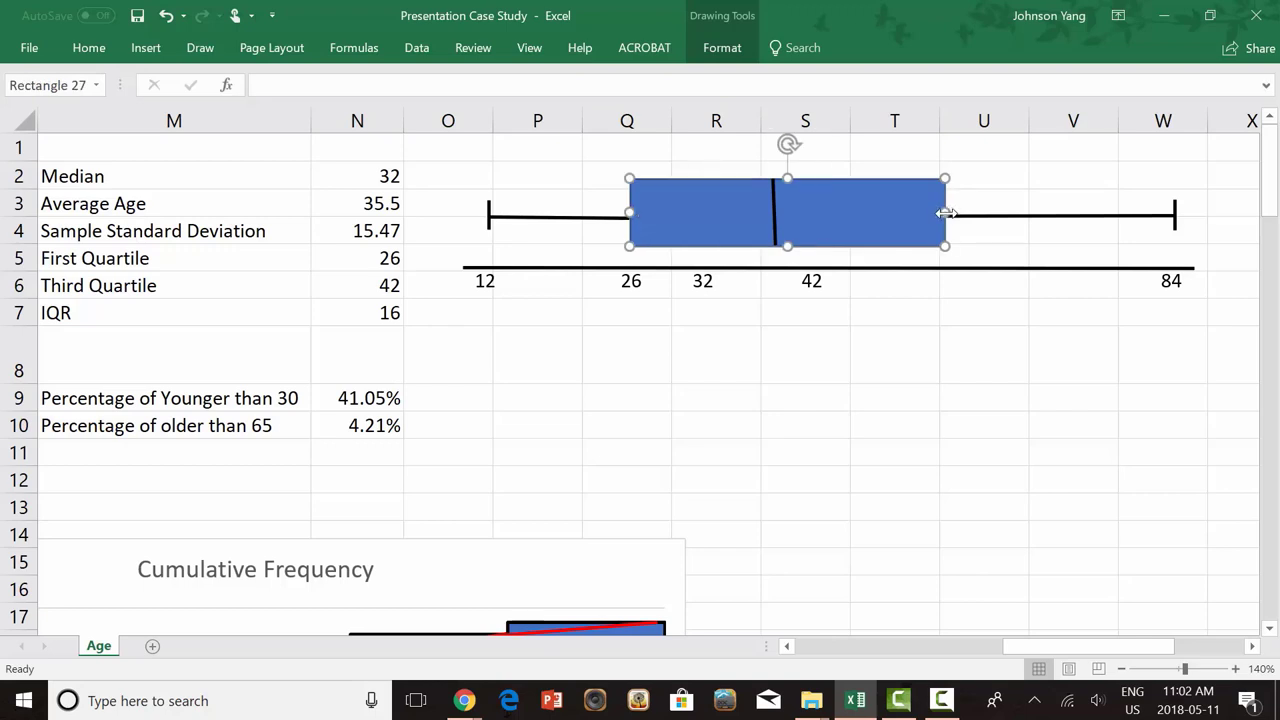
drag(945, 213, 815, 231)
Extend the right whisker to the box edge above 42 and place the median line above 32 in a slightly flatter box
click(960, 215)
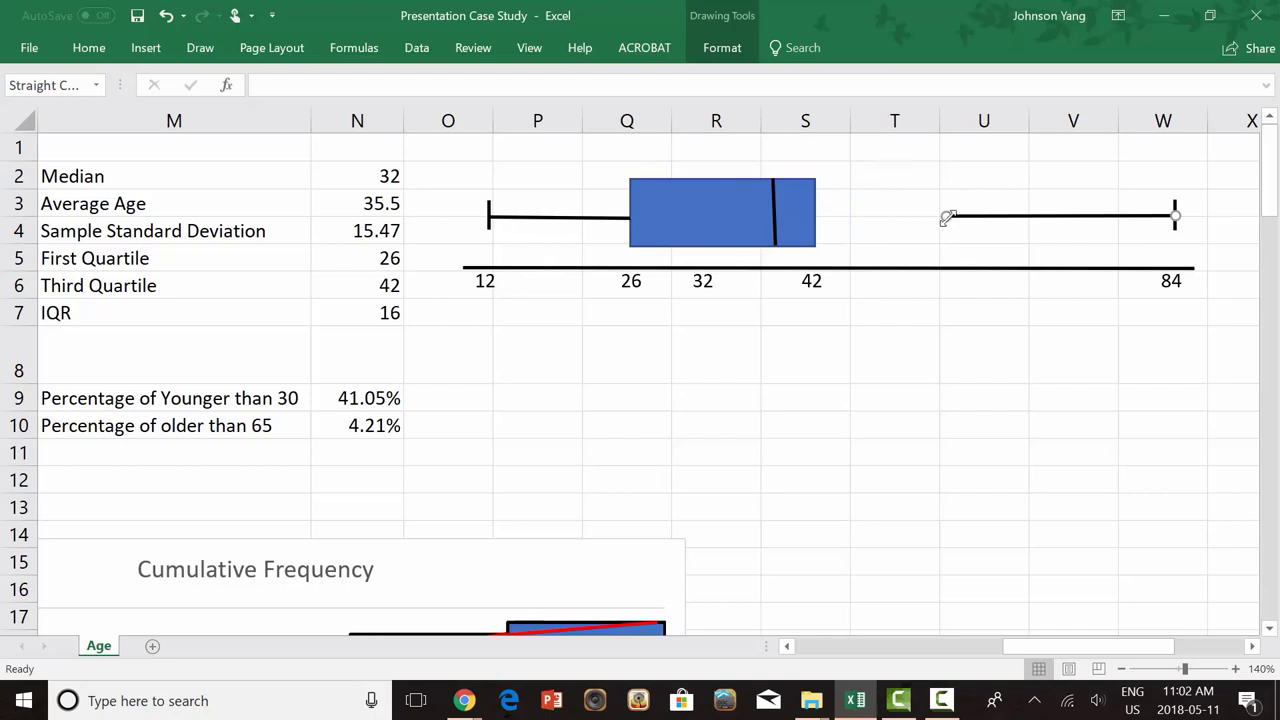
drag(945, 217, 702, 191)
click(774, 212)
click(702, 243)
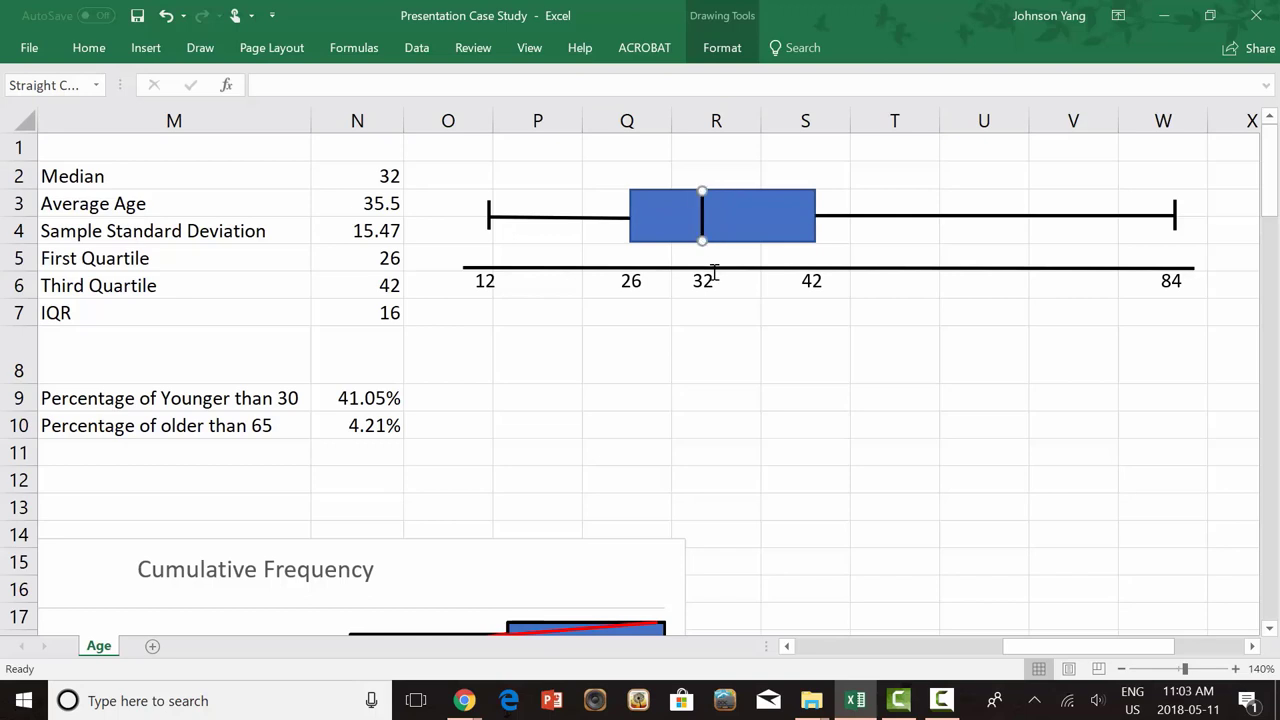
click(774, 348)
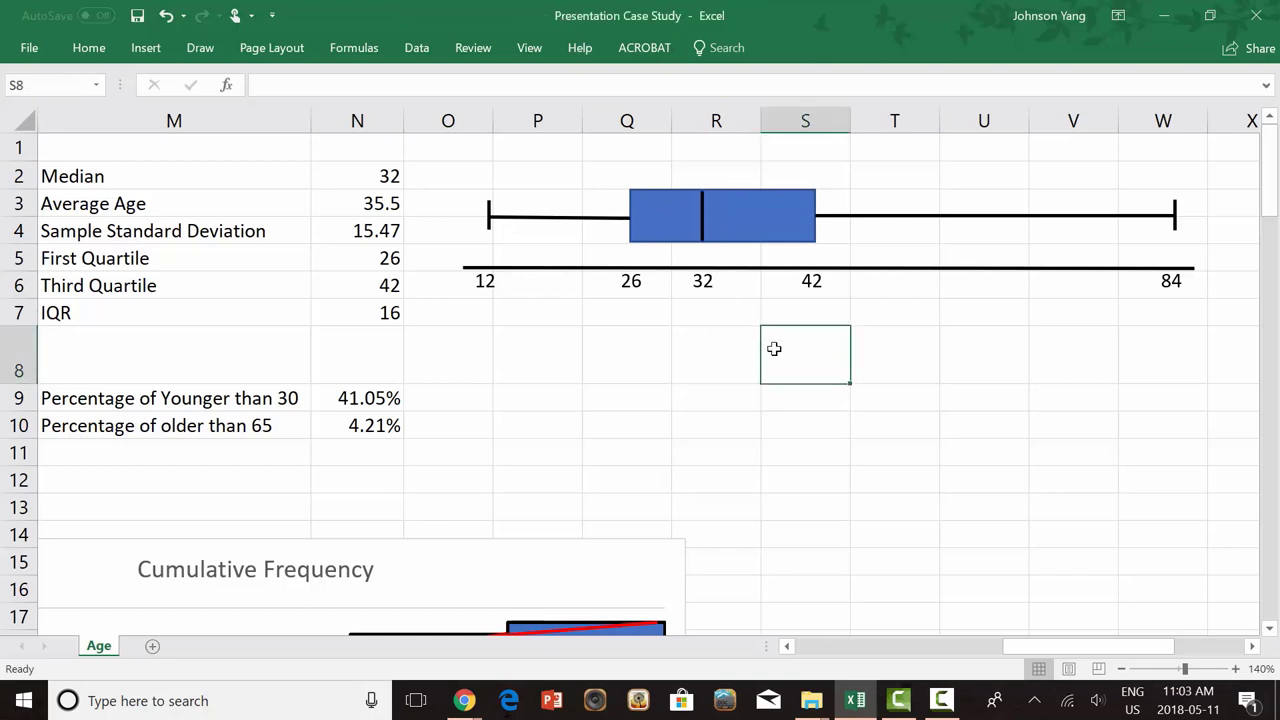